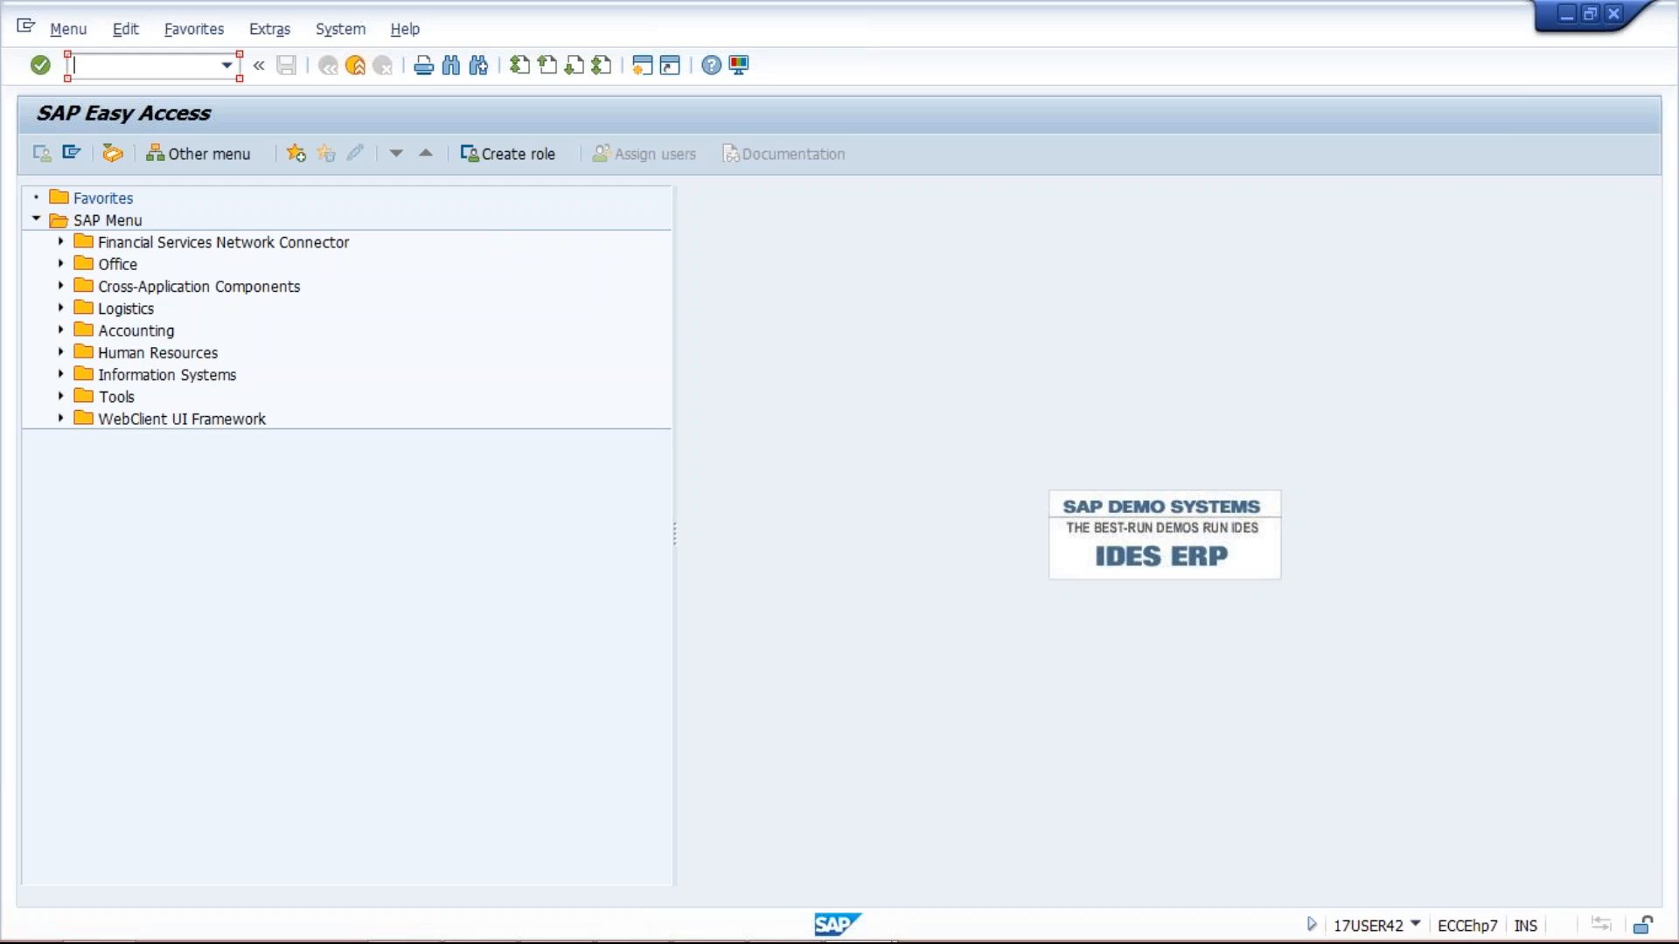
Step: Start transaction MM01 and enter RM6_TM01 as the material to create
type("mm01")
key("Return")
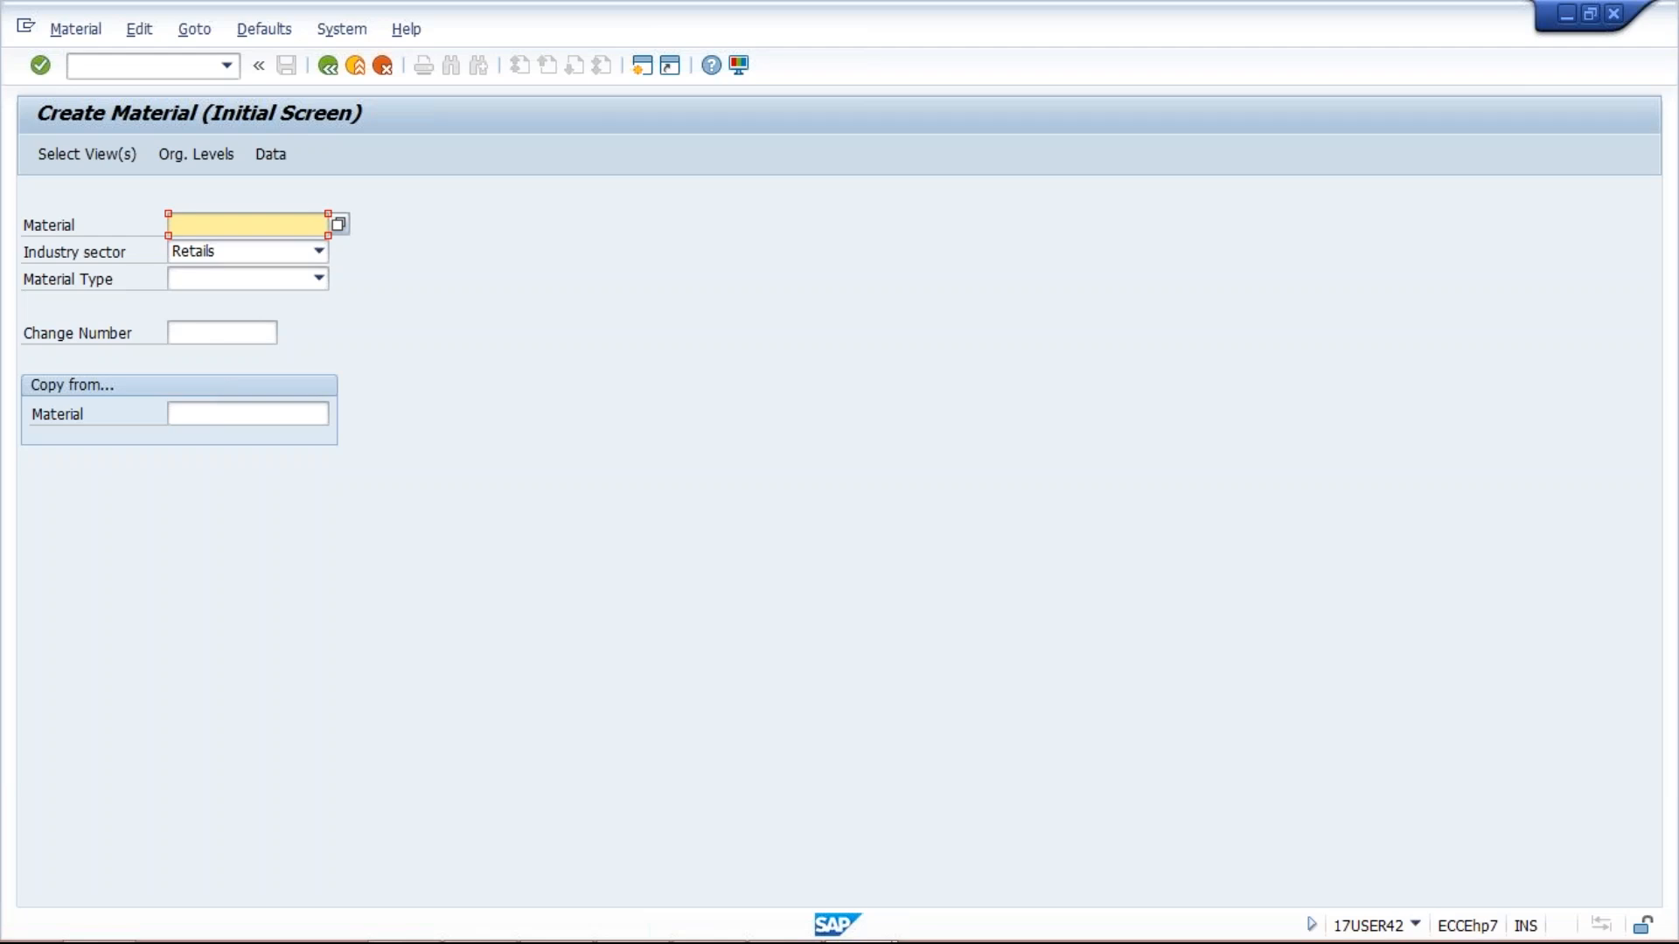
type("R")
key("Down")
key("Return")
left_click(199, 225)
key("BackSpace")
type("6_TM01")
key("End")
double_click(221, 225)
Step: Set the industry sector to Chemical Industry and check the list of available material types
left_click(320, 252)
left_click(318, 331)
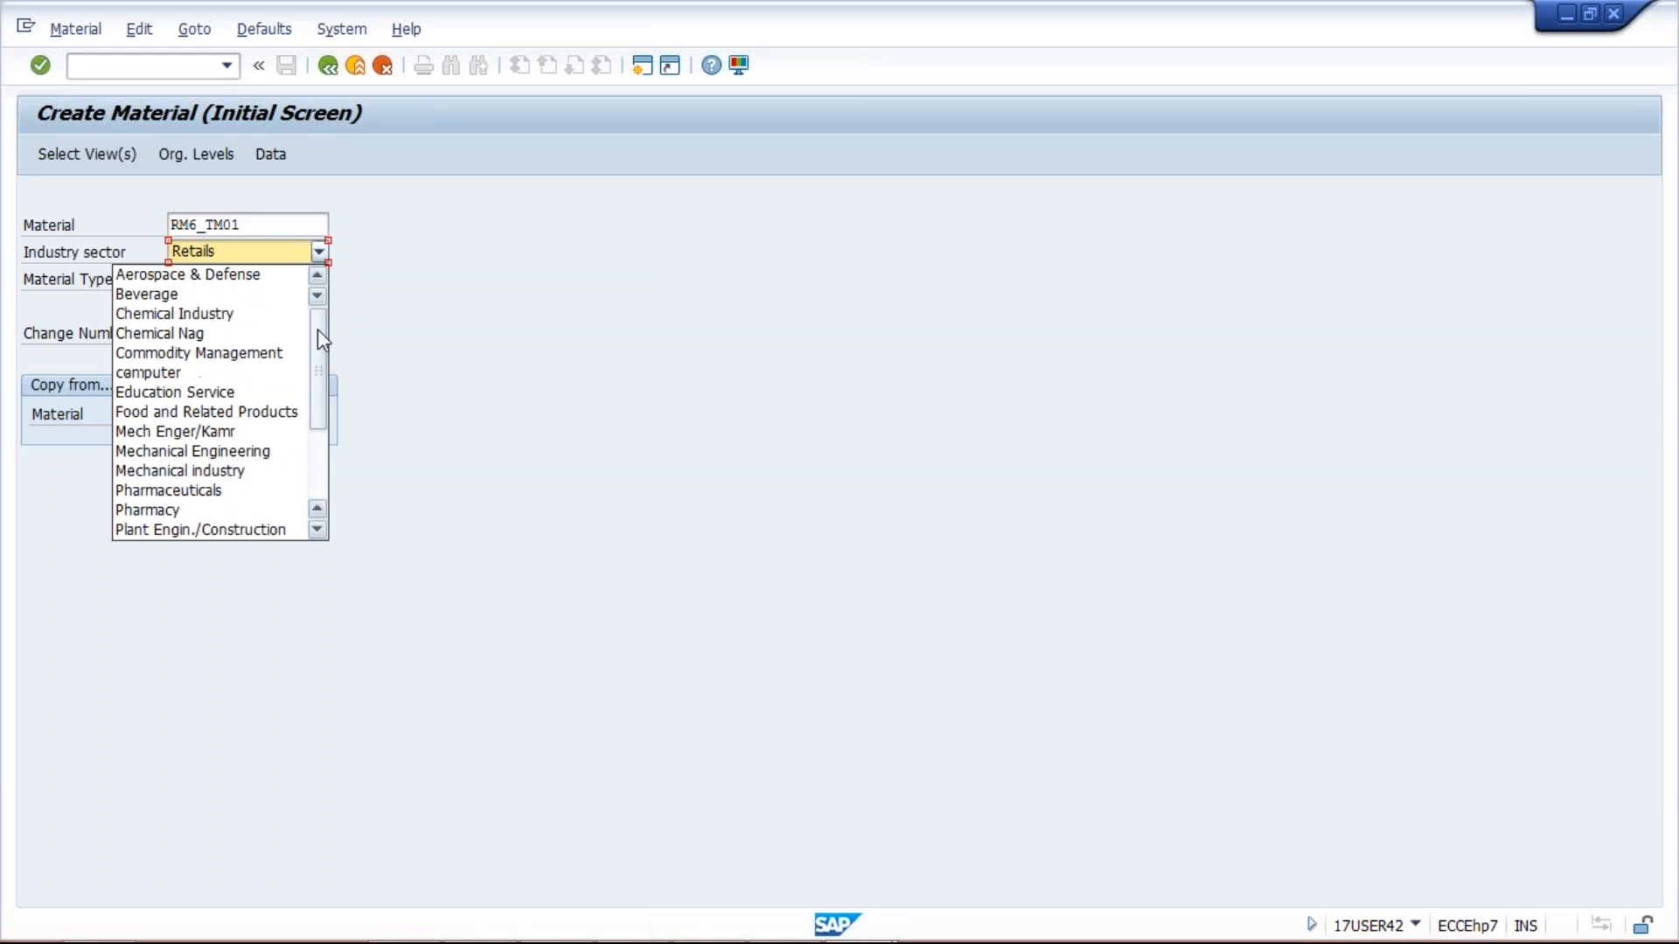
left_click(123, 314)
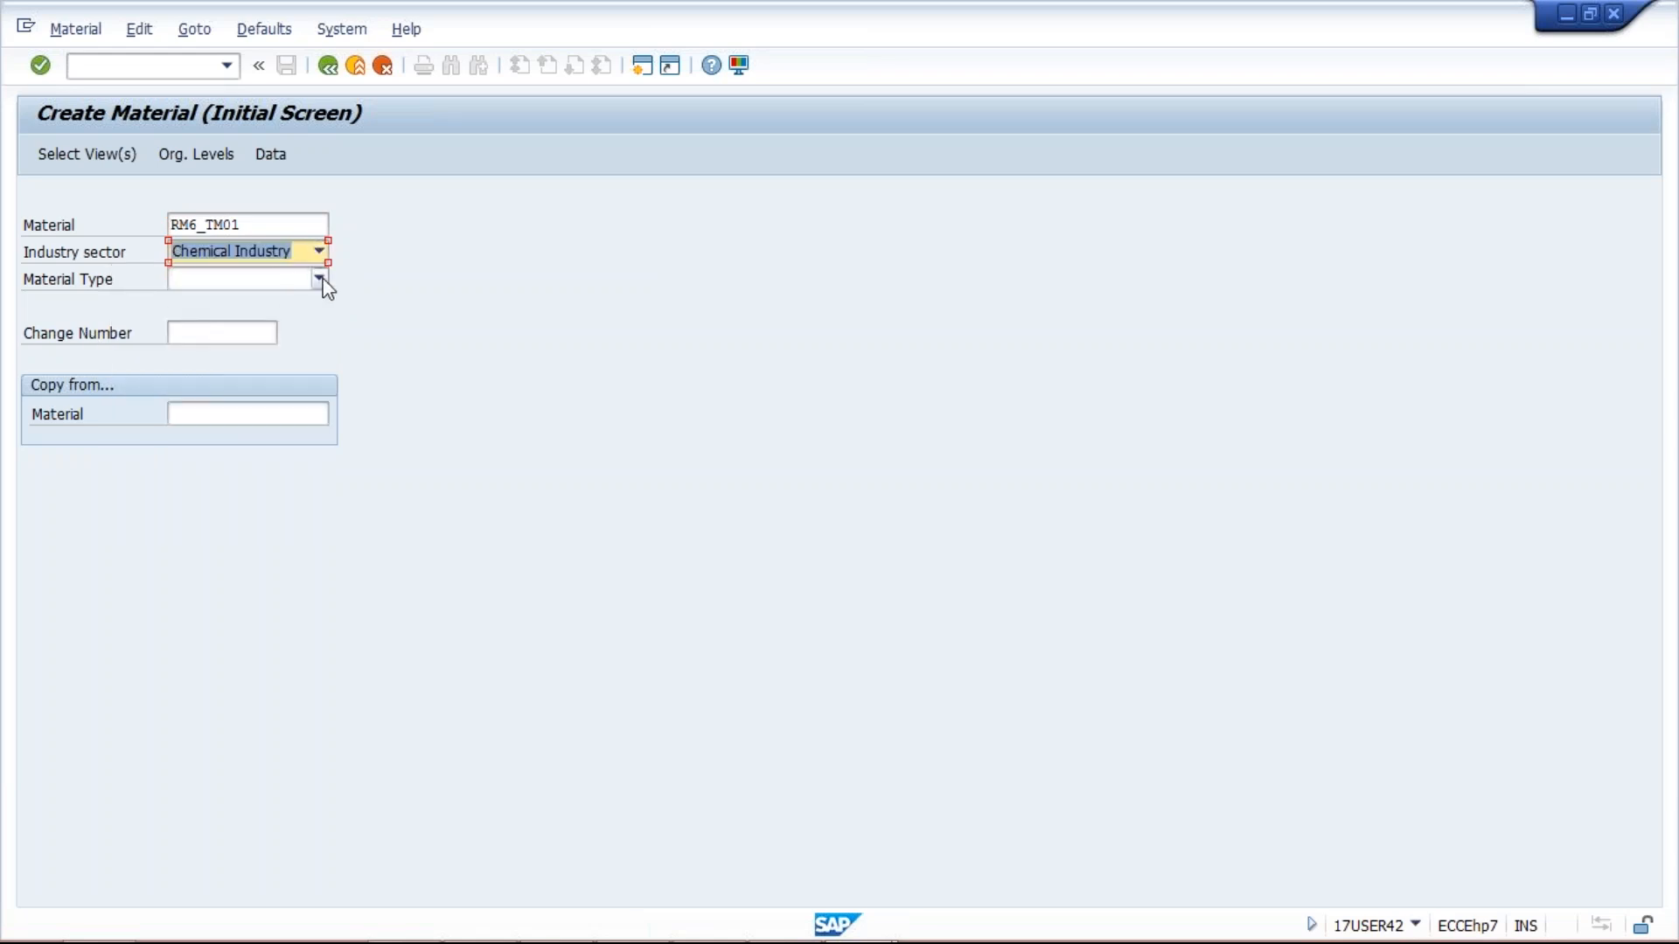
left_click(320, 278)
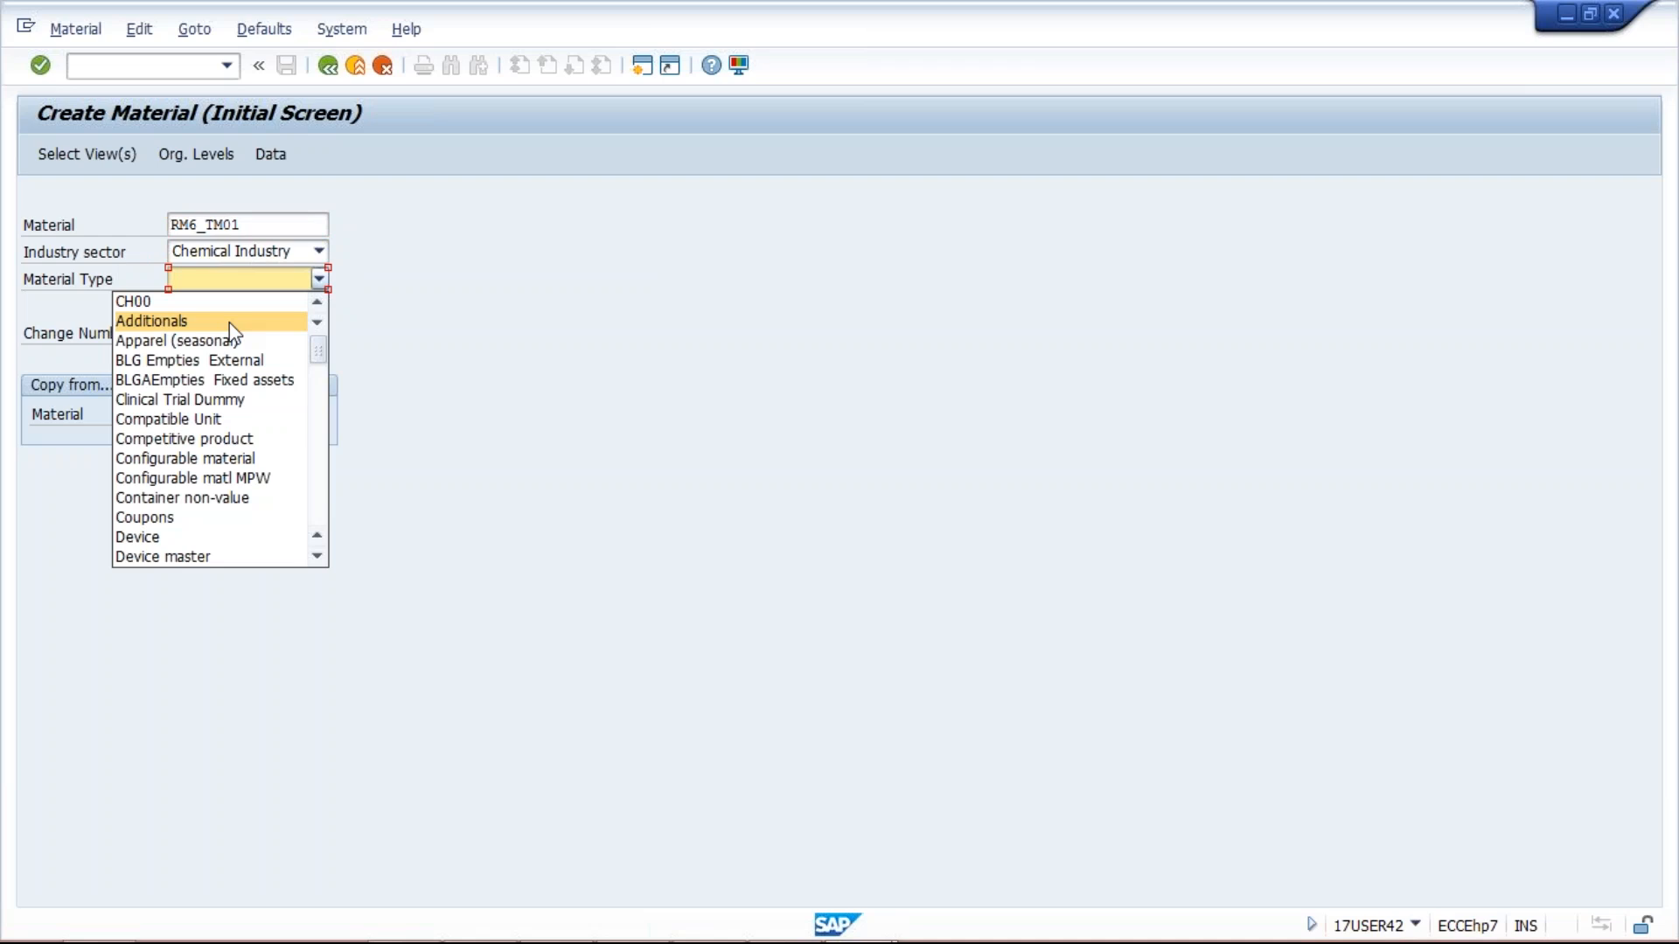
left_click(440, 305)
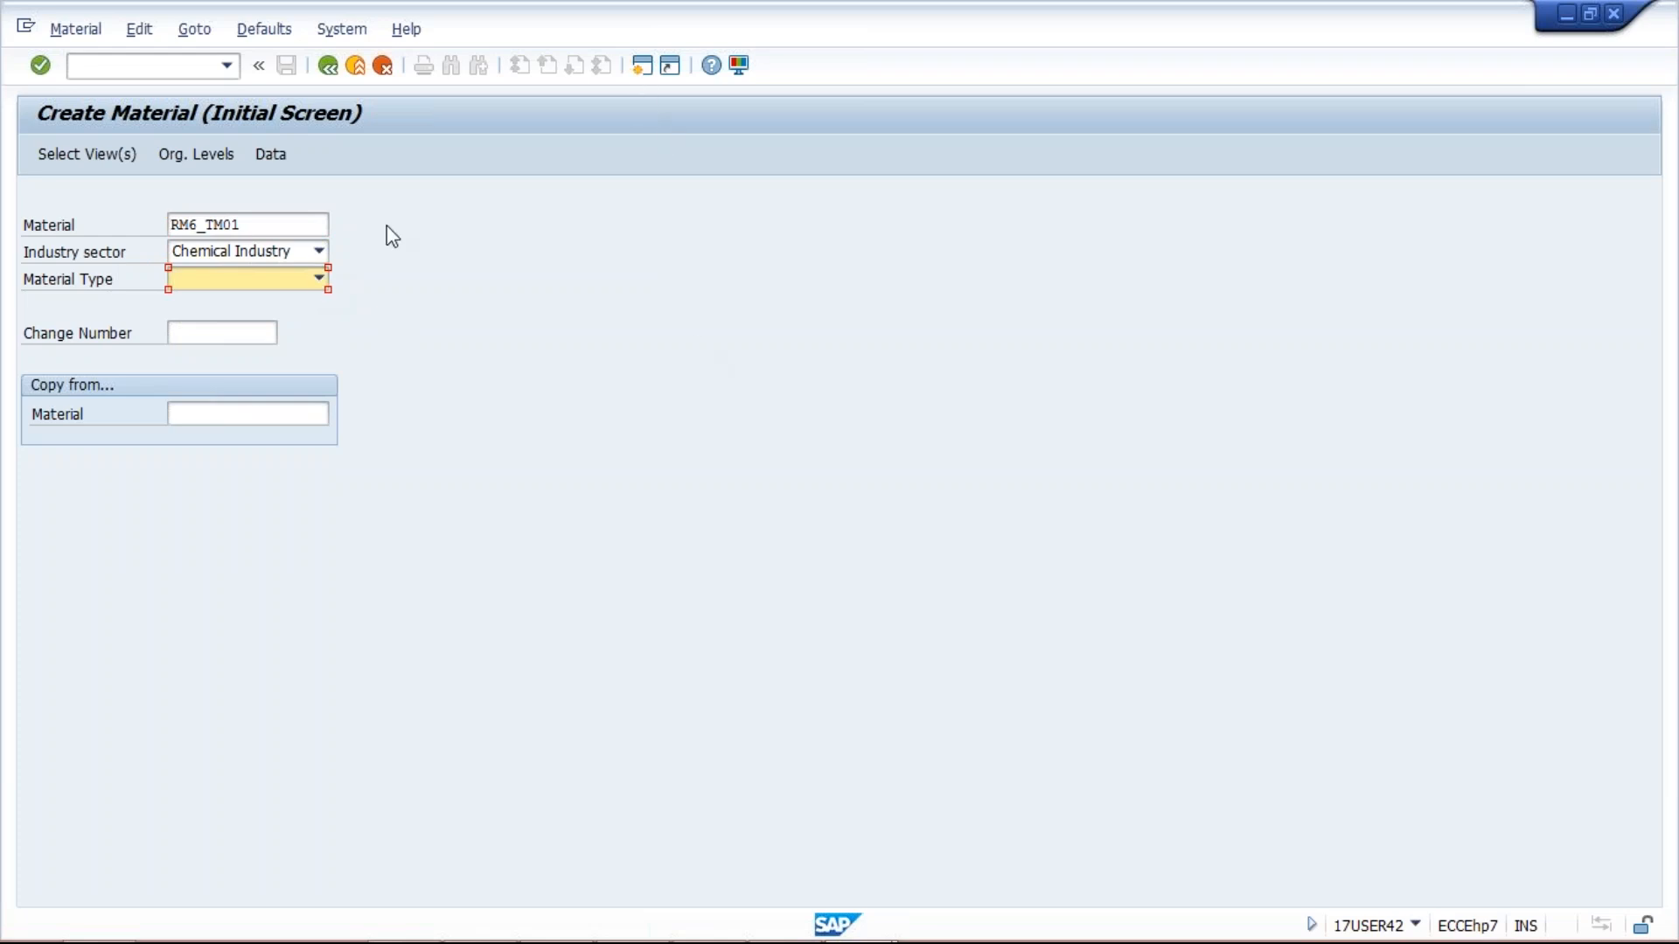
Step: Open a new session and start transaction OMS2 to maintain the material types
left_click(644, 68)
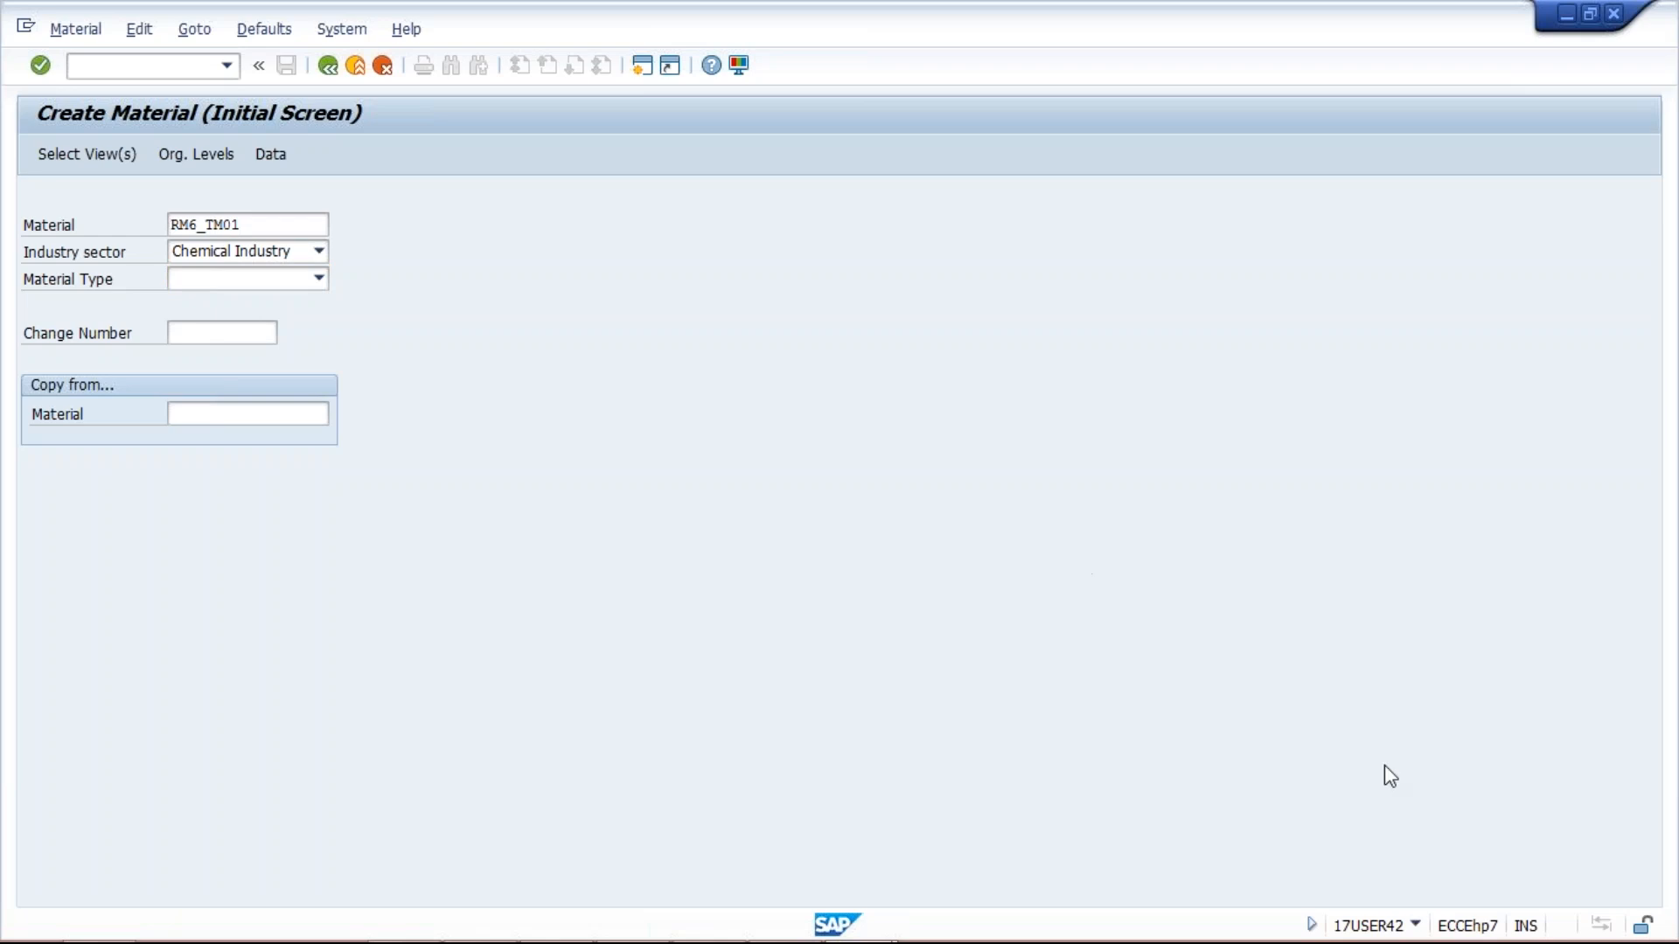
key("F3")
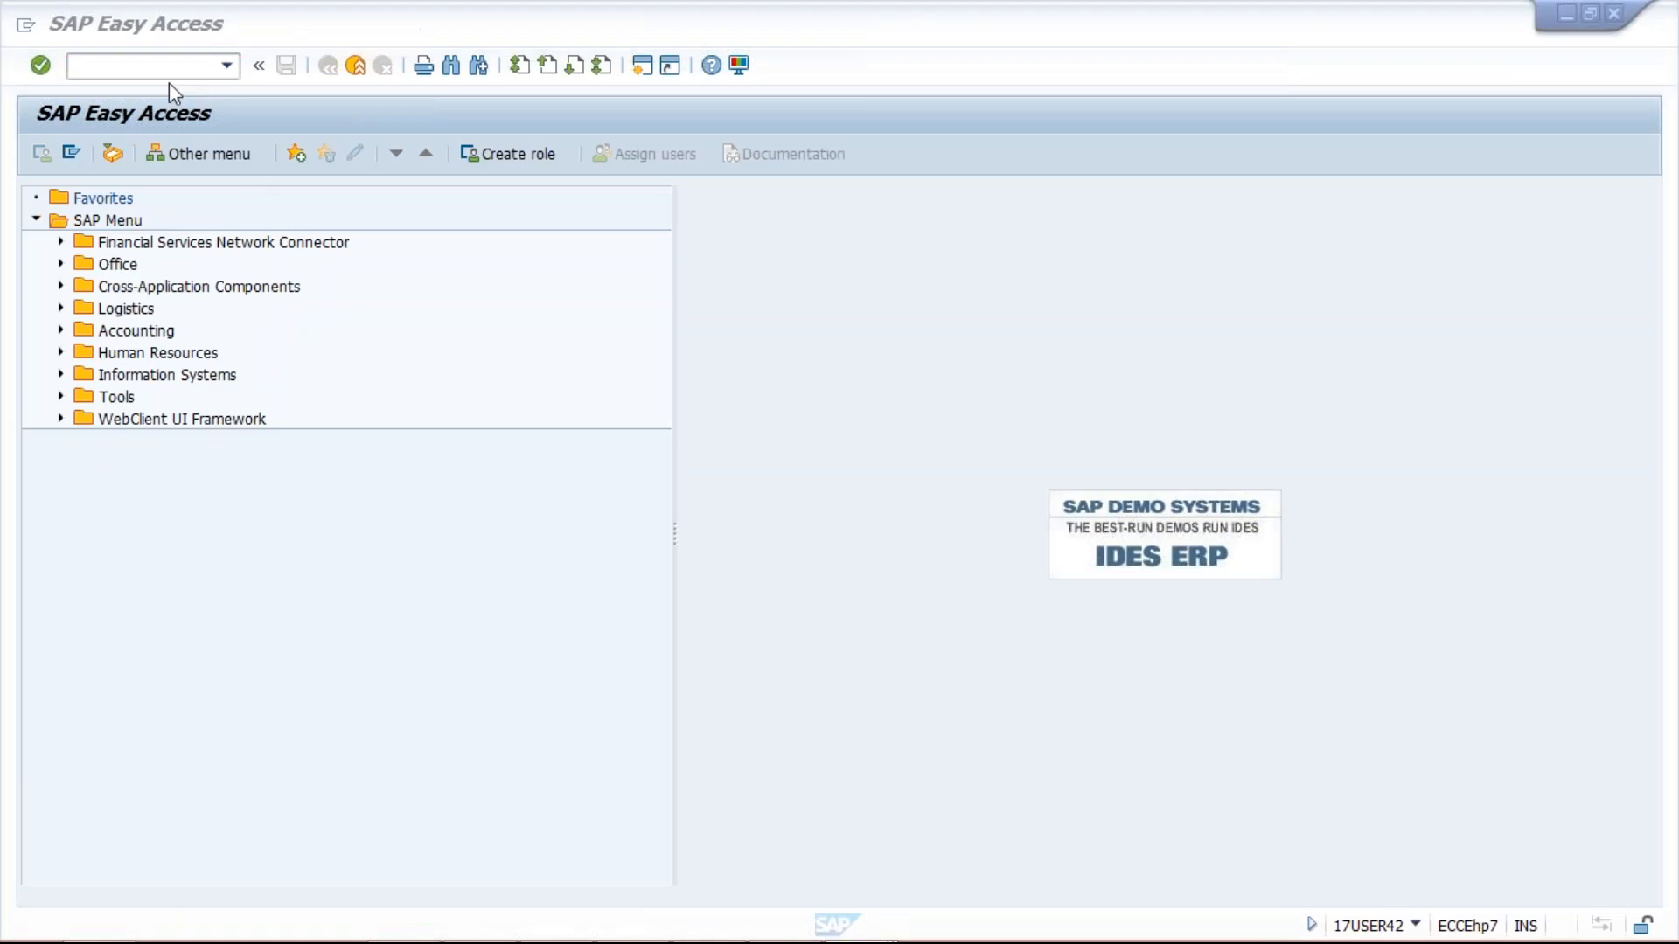
left_click(168, 69)
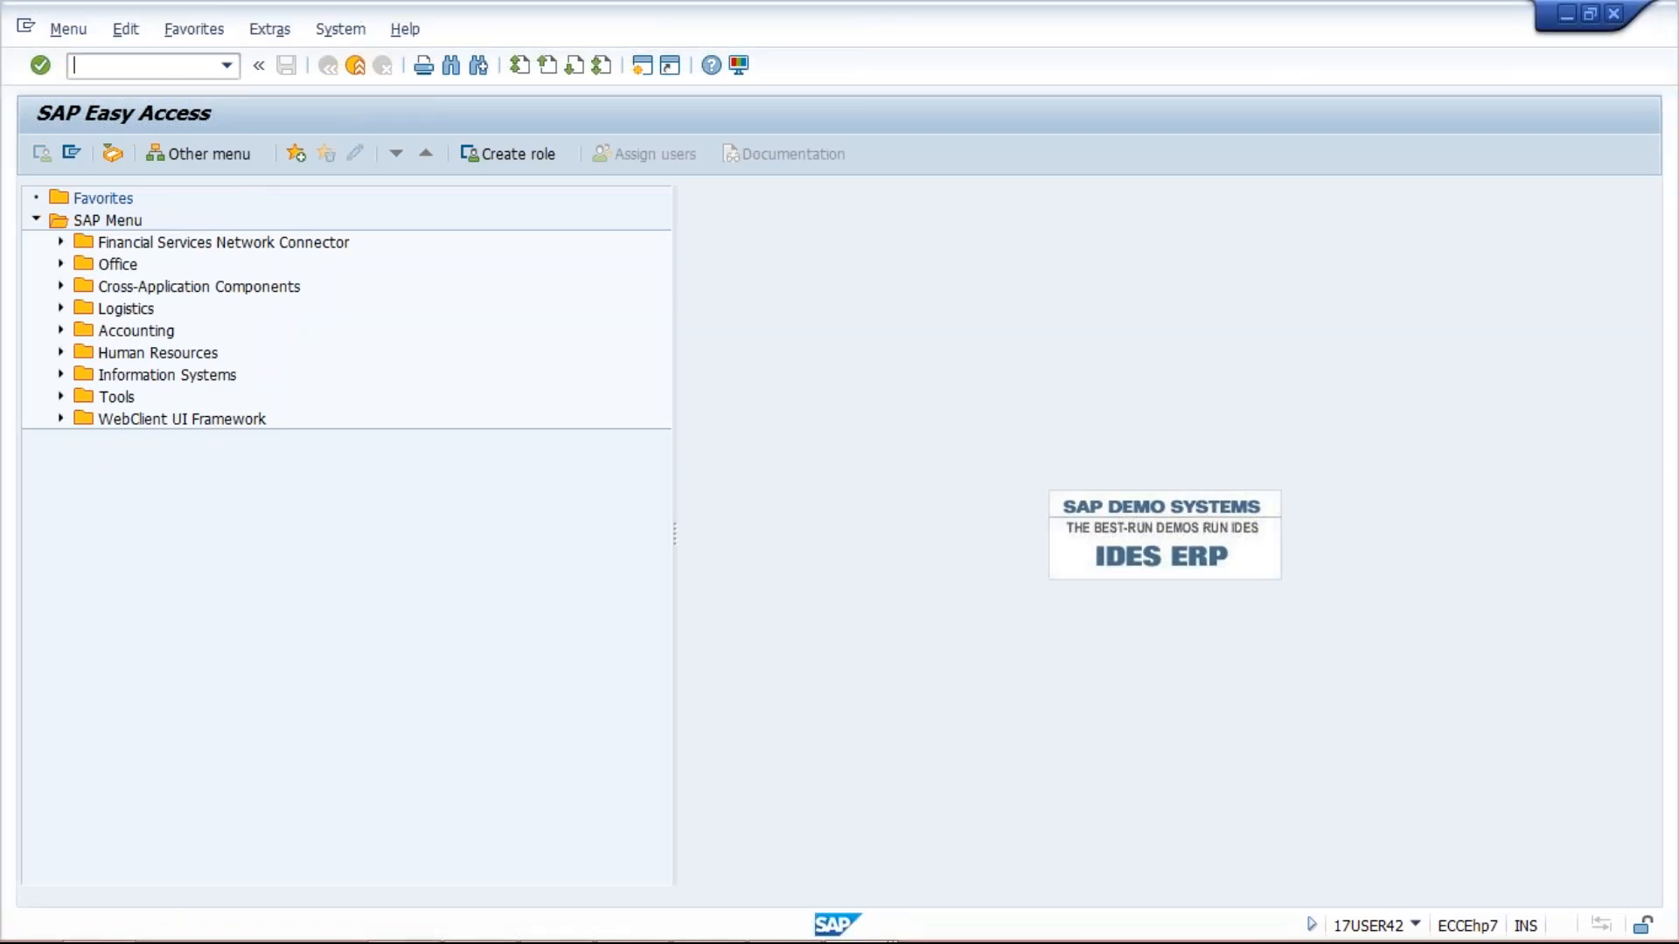
type("OMS2")
key("BackSpace")
type("2")
key("Return")
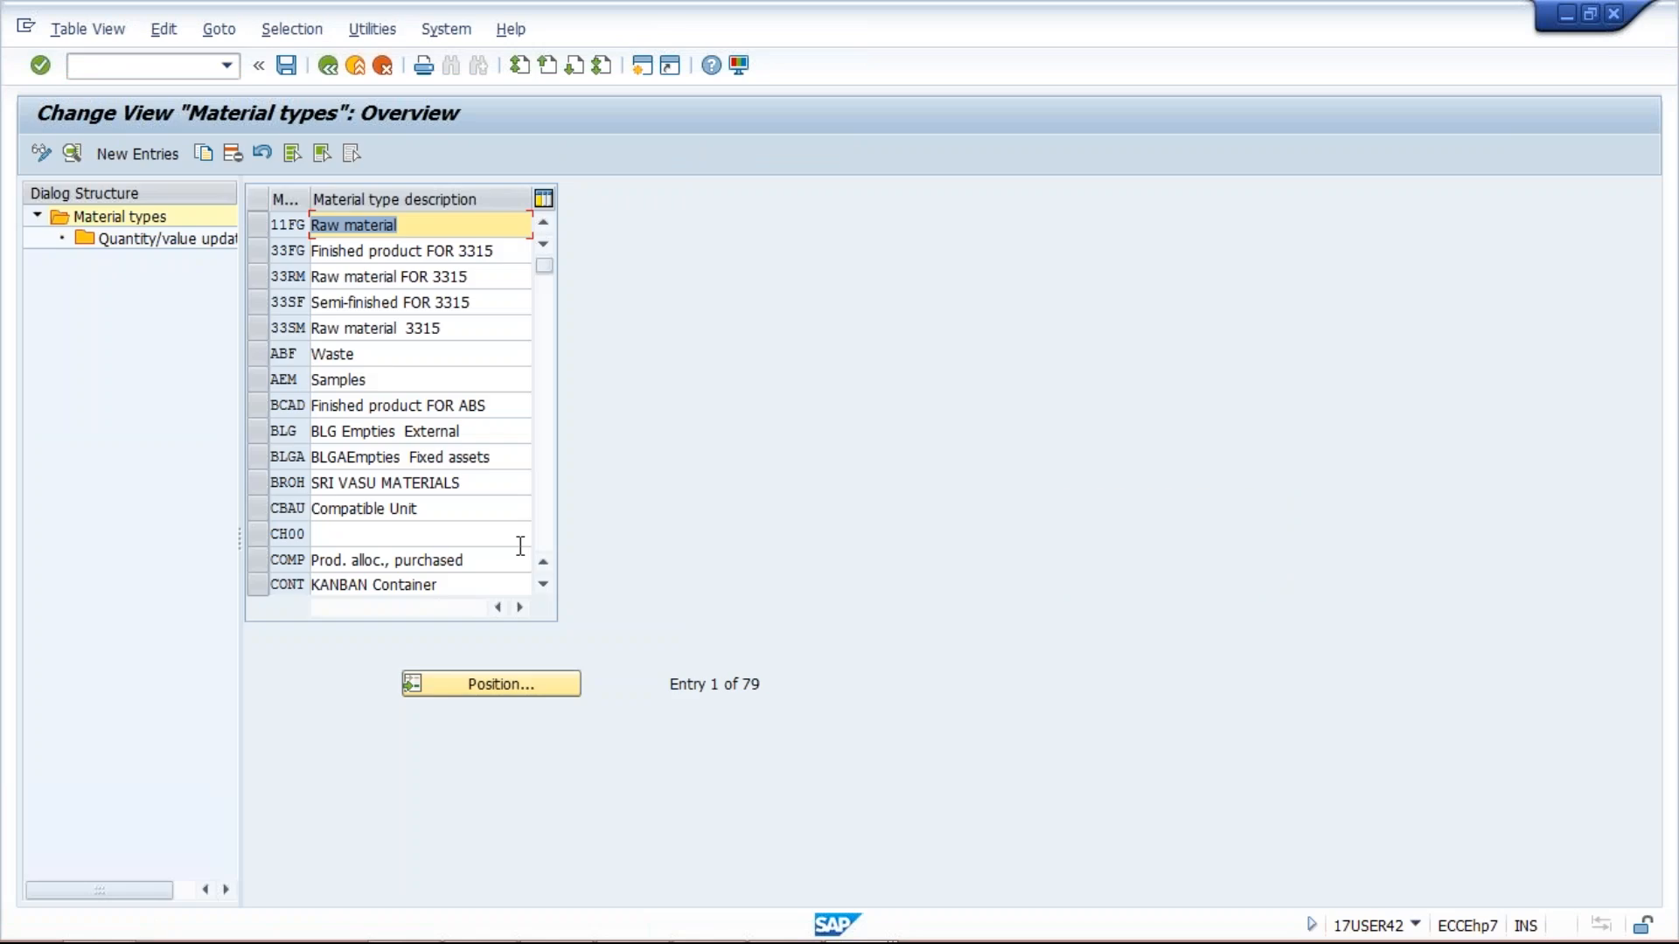
Step: Position the material types overview on material type ROH
left_click(490, 684)
type("ROH")
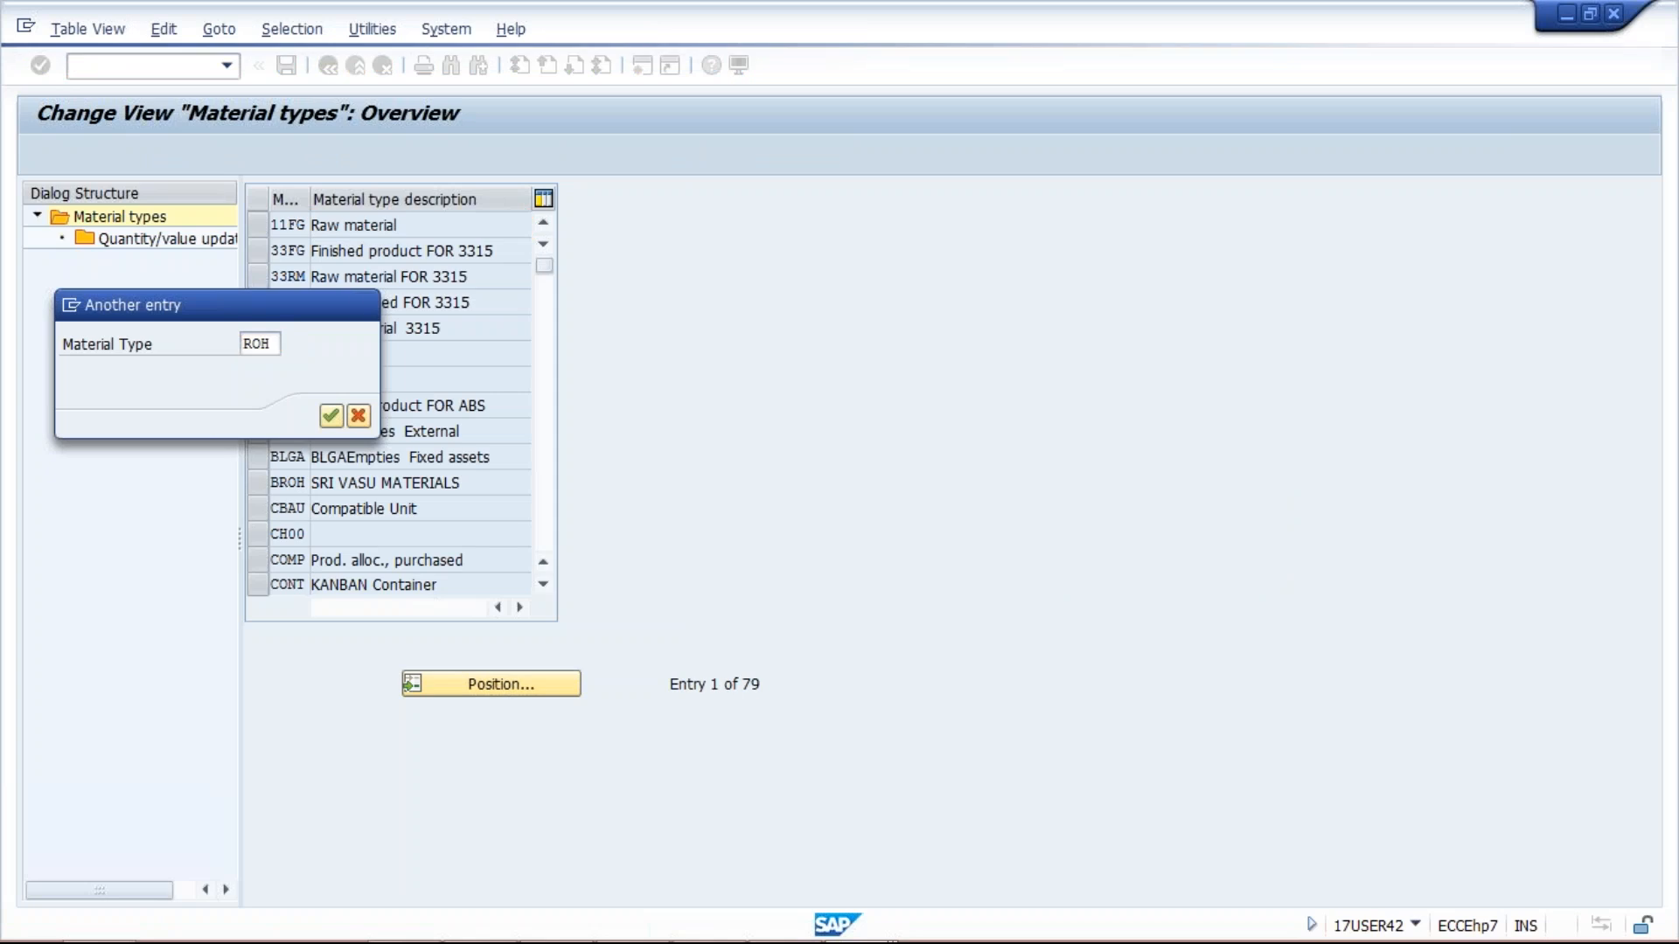
key("Return")
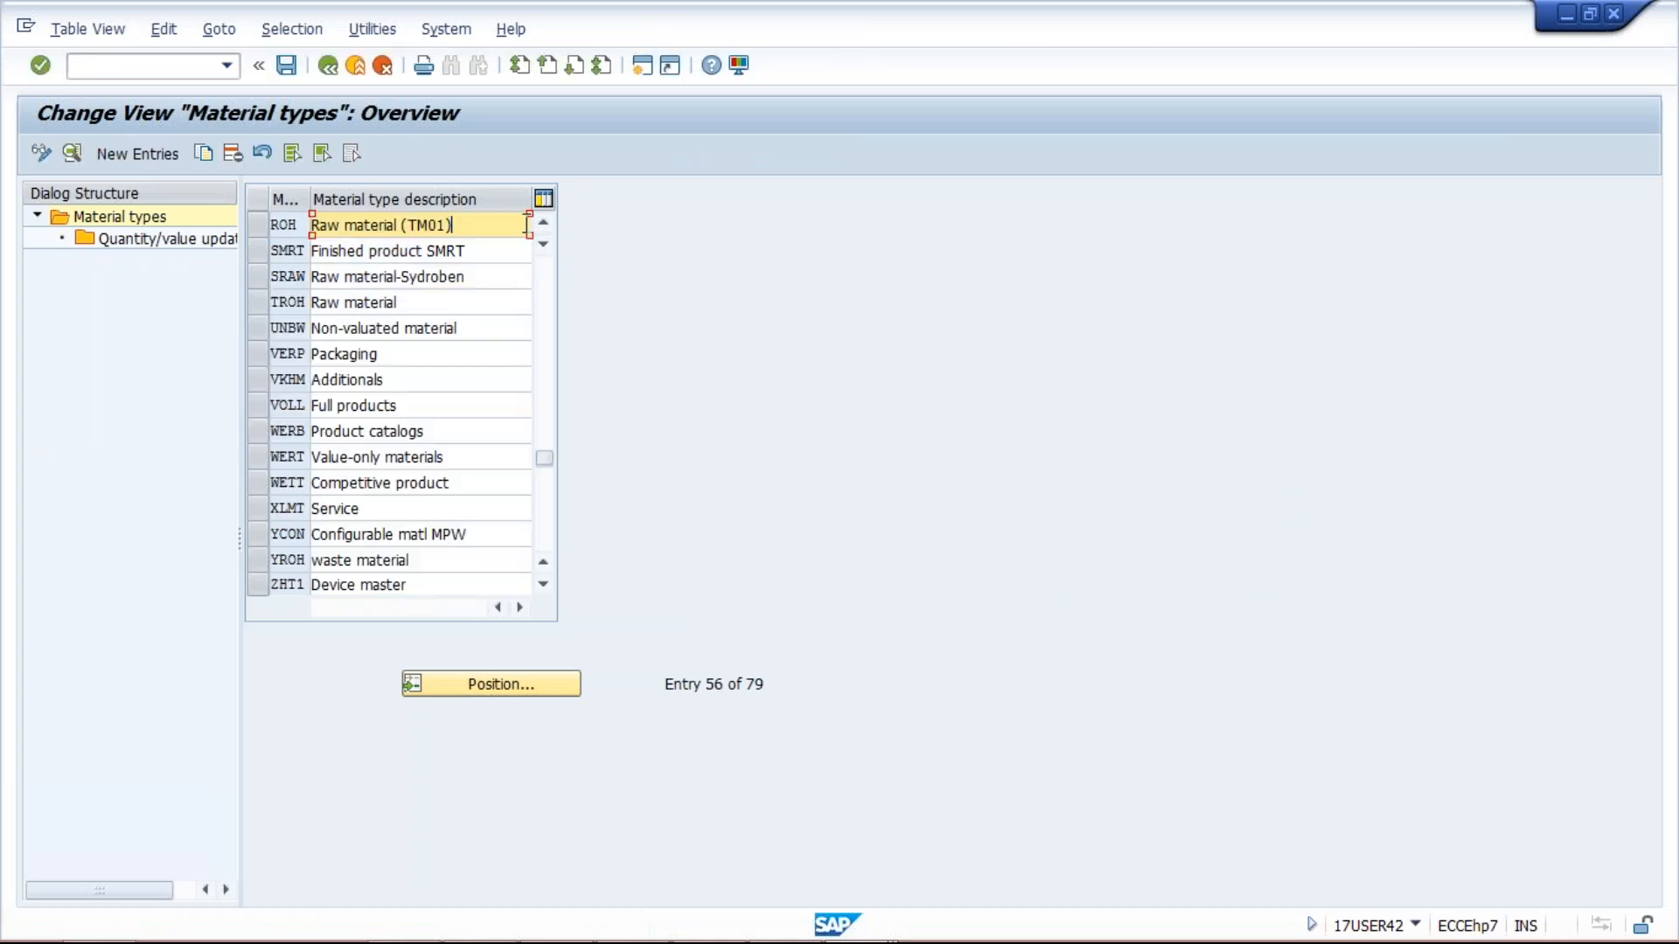
Step: Set the description of material type ROH to "Raw material (TM01)" and save the entry
key("BackSpace")
key("BackSpace")
key("BackSpace")
key("BackSpace")
key("BackSpace")
key("BackSpace")
key("BackSpace")
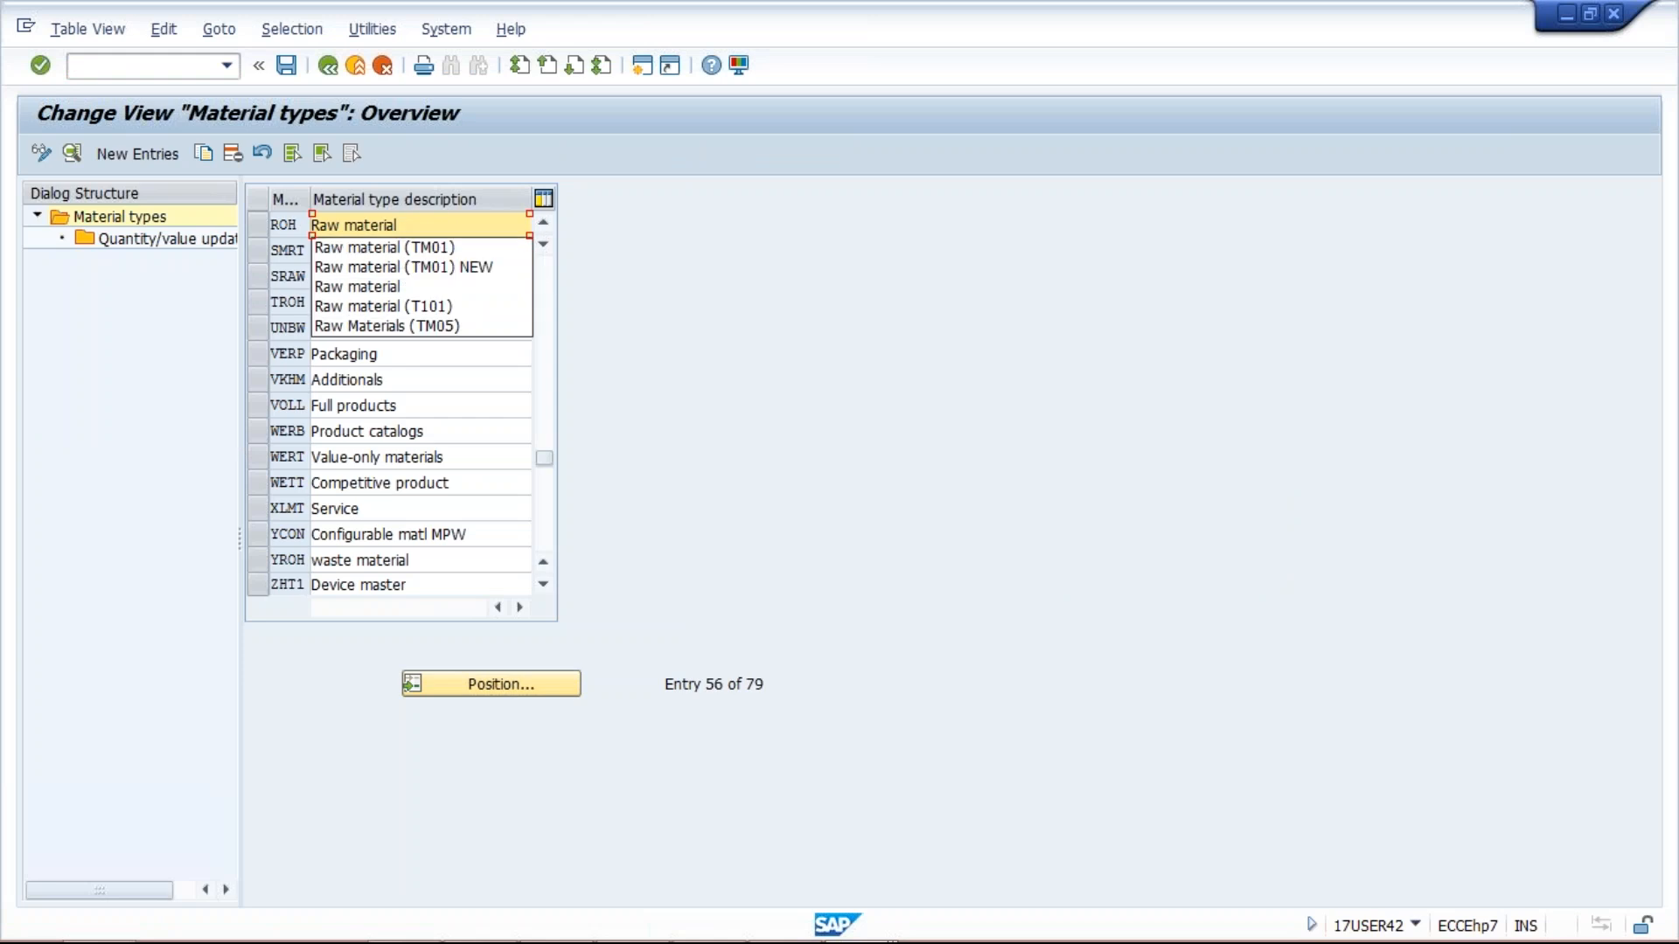
left_click(461, 247)
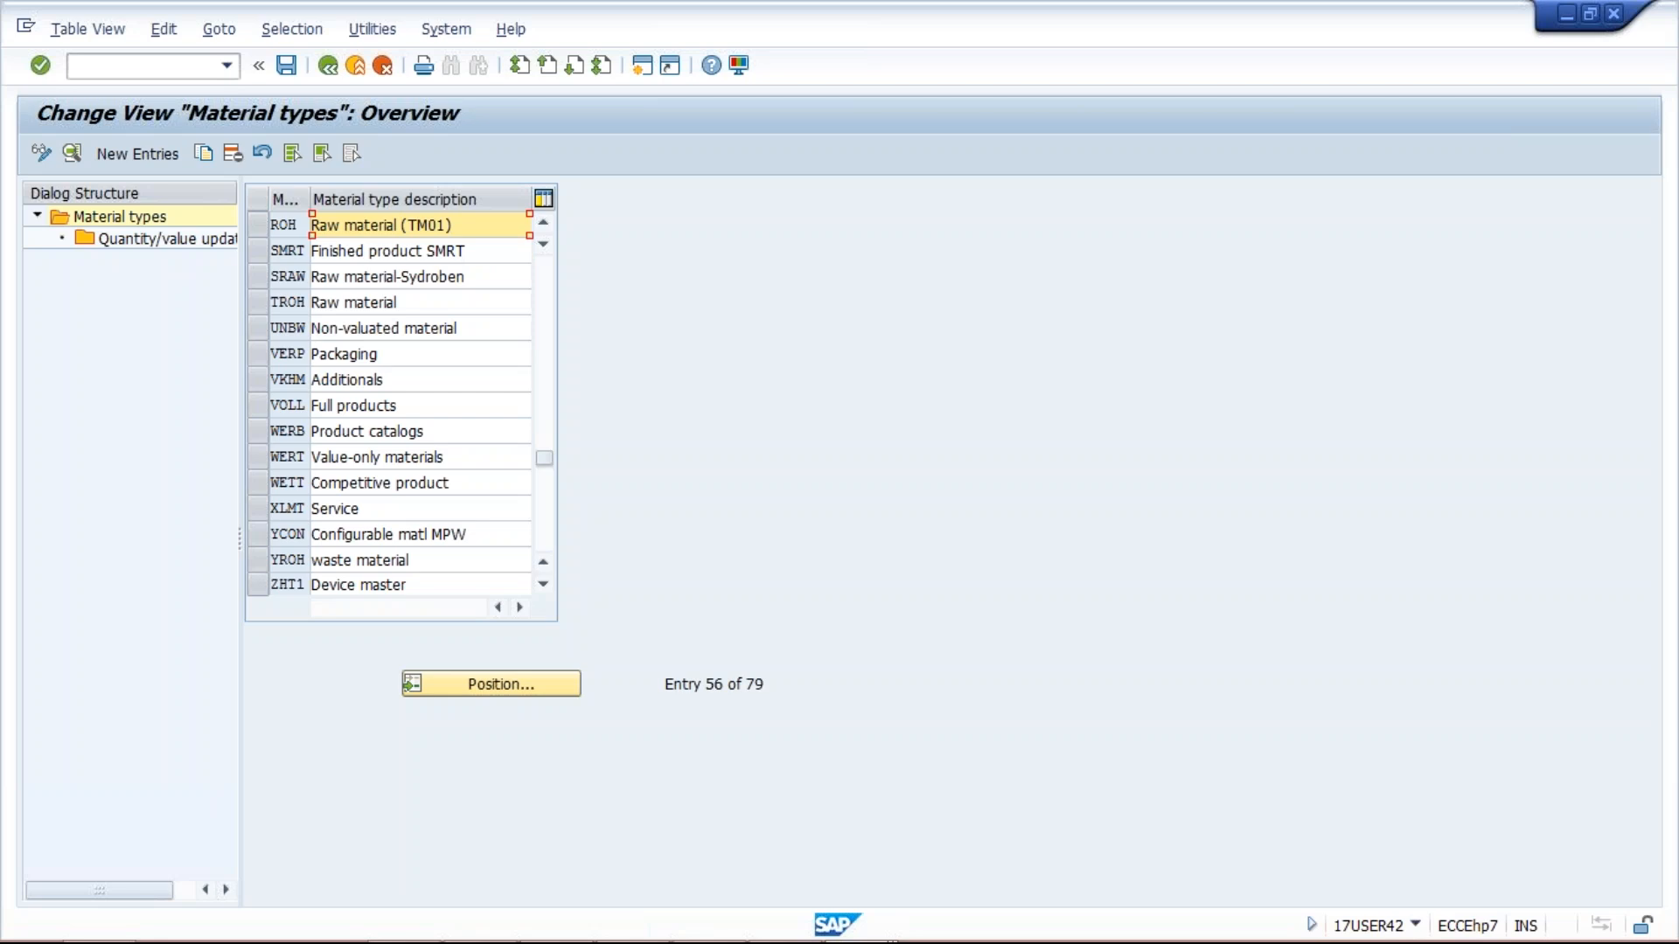
left_click(286, 65)
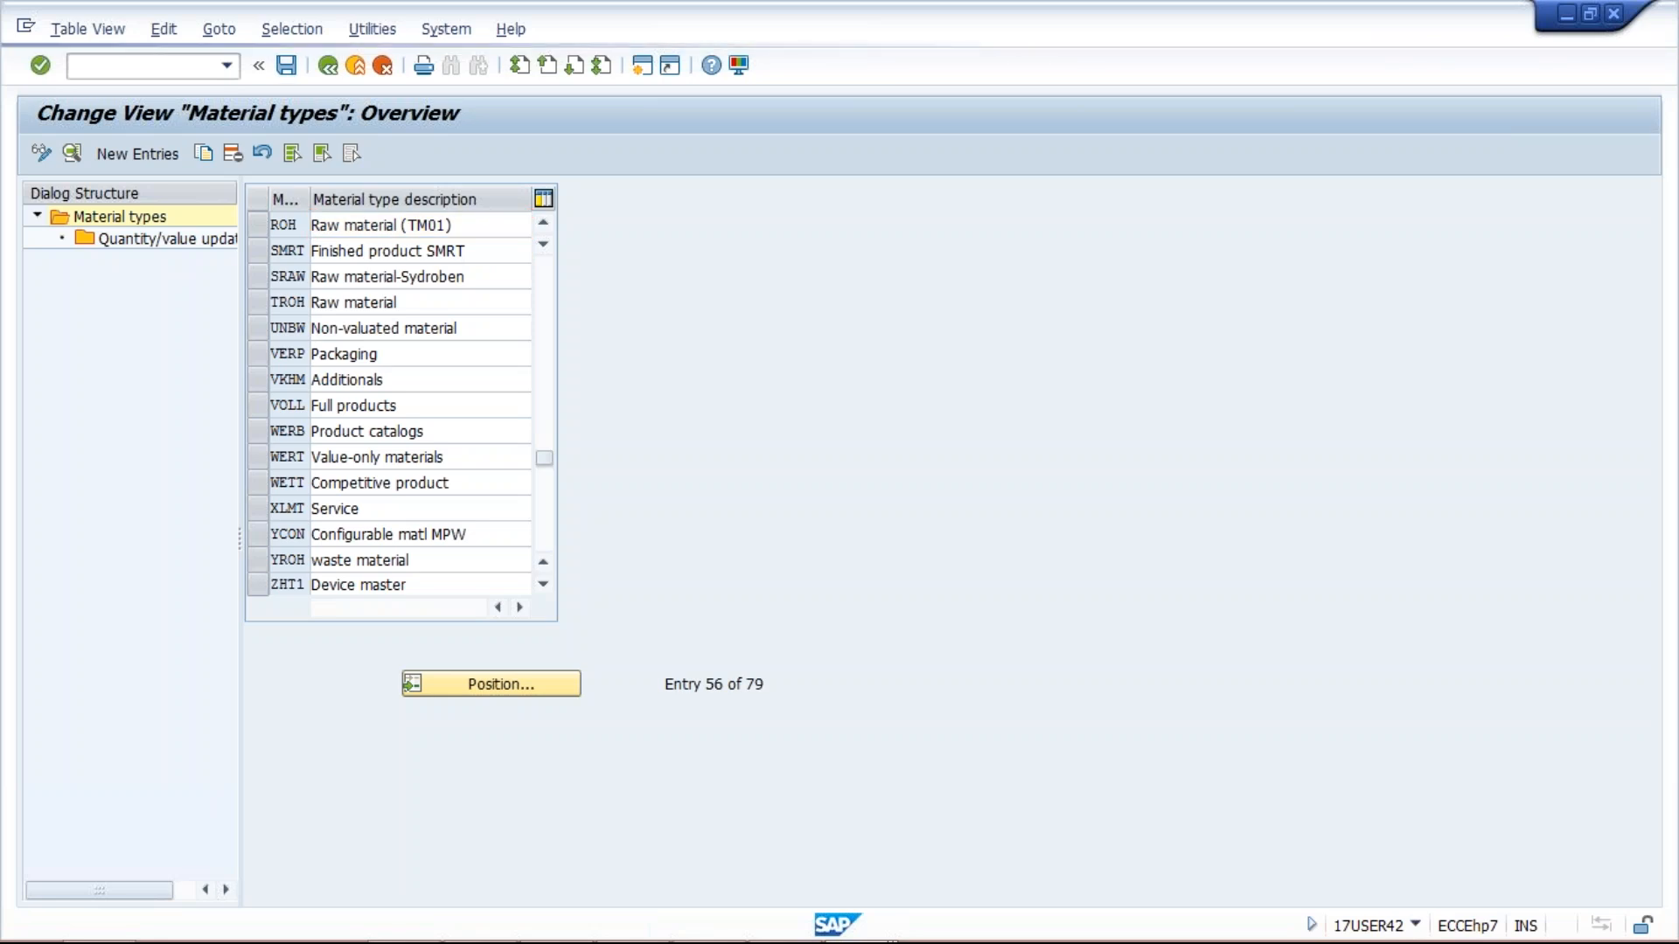
left_click(364, 414)
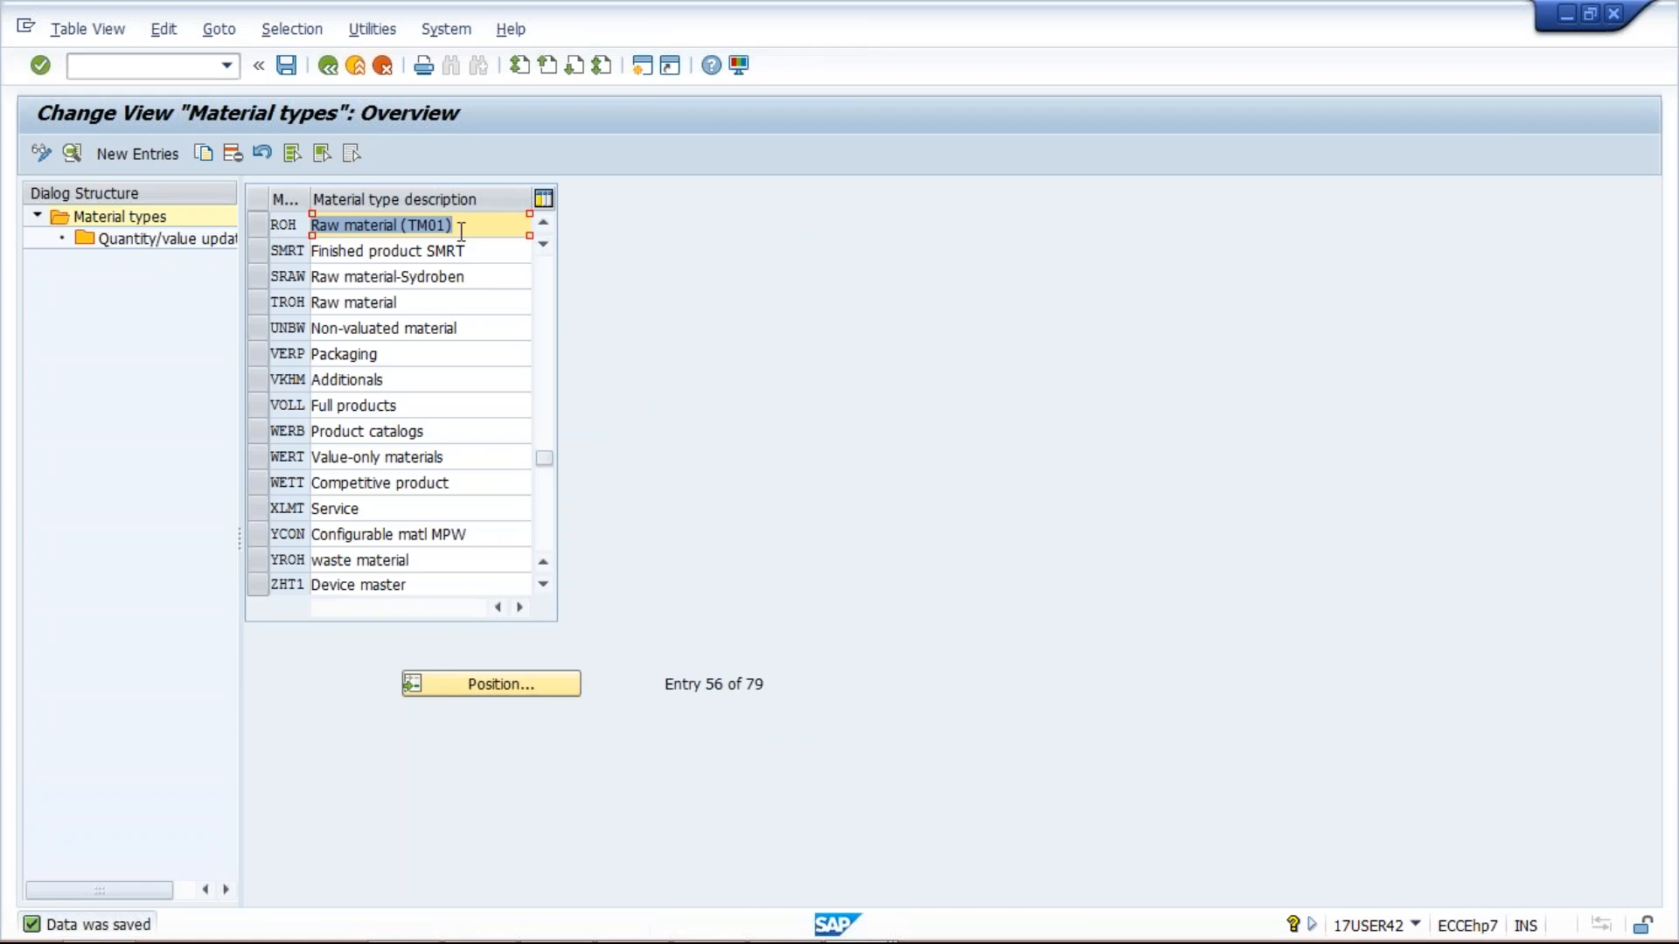
Step: Switch back to the session with the Create Material initial screen for RM6_TM01
left_click(314, 226)
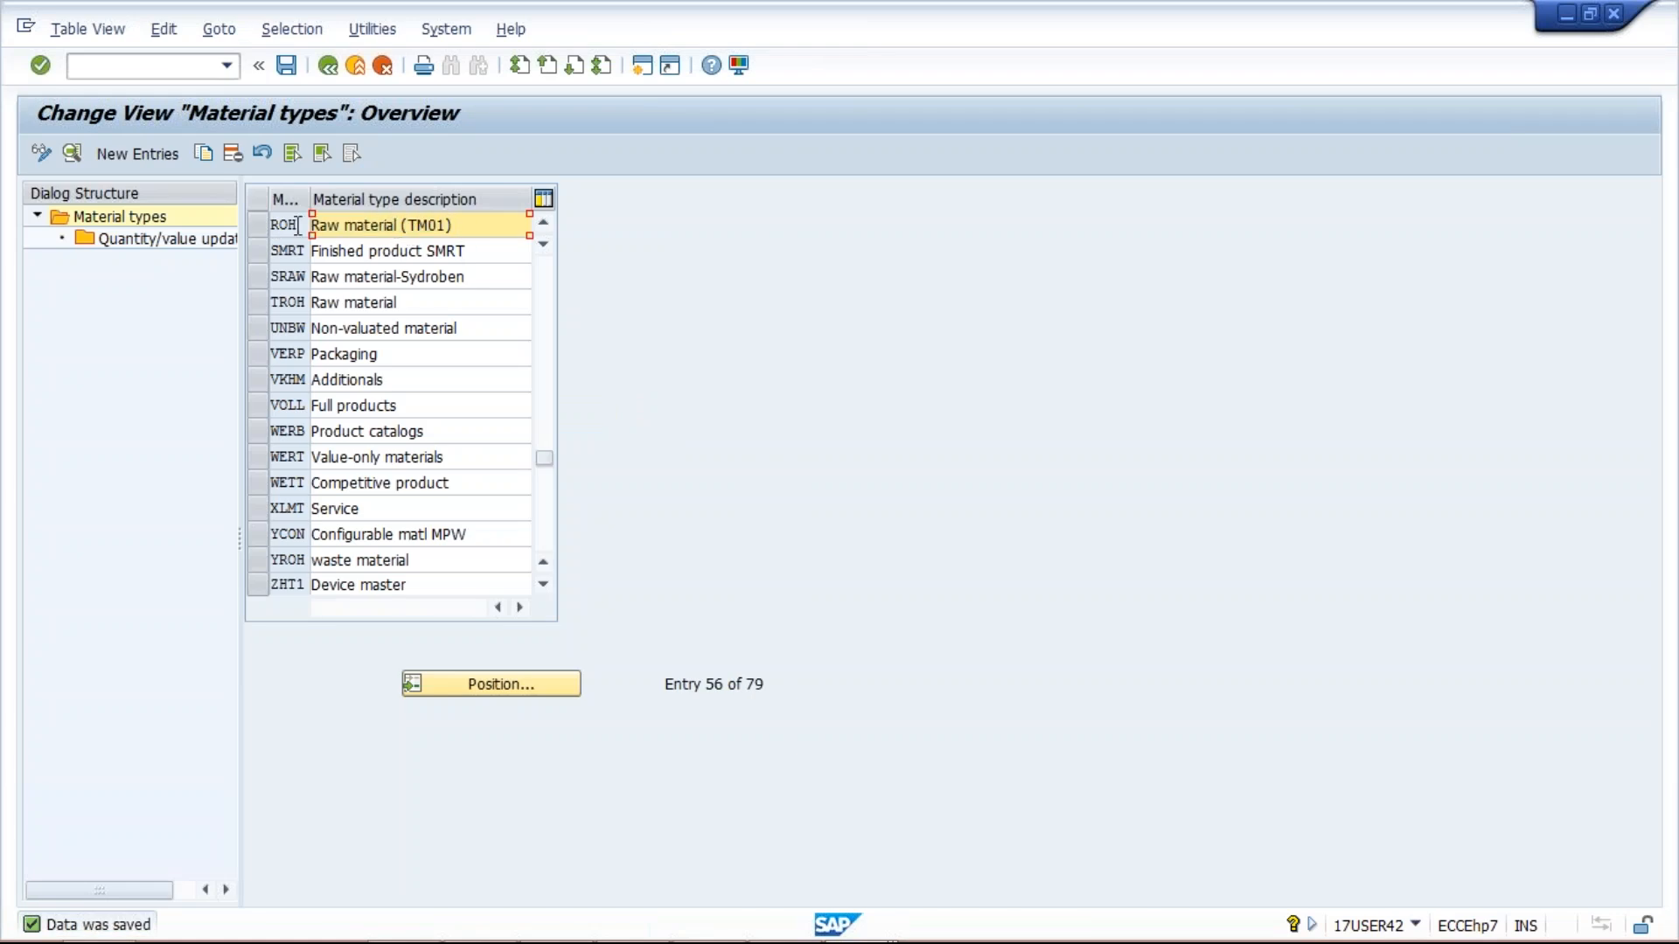
left_click_drag(311, 226, 397, 226)
mouse_move(477, 932)
left_click(857, 920)
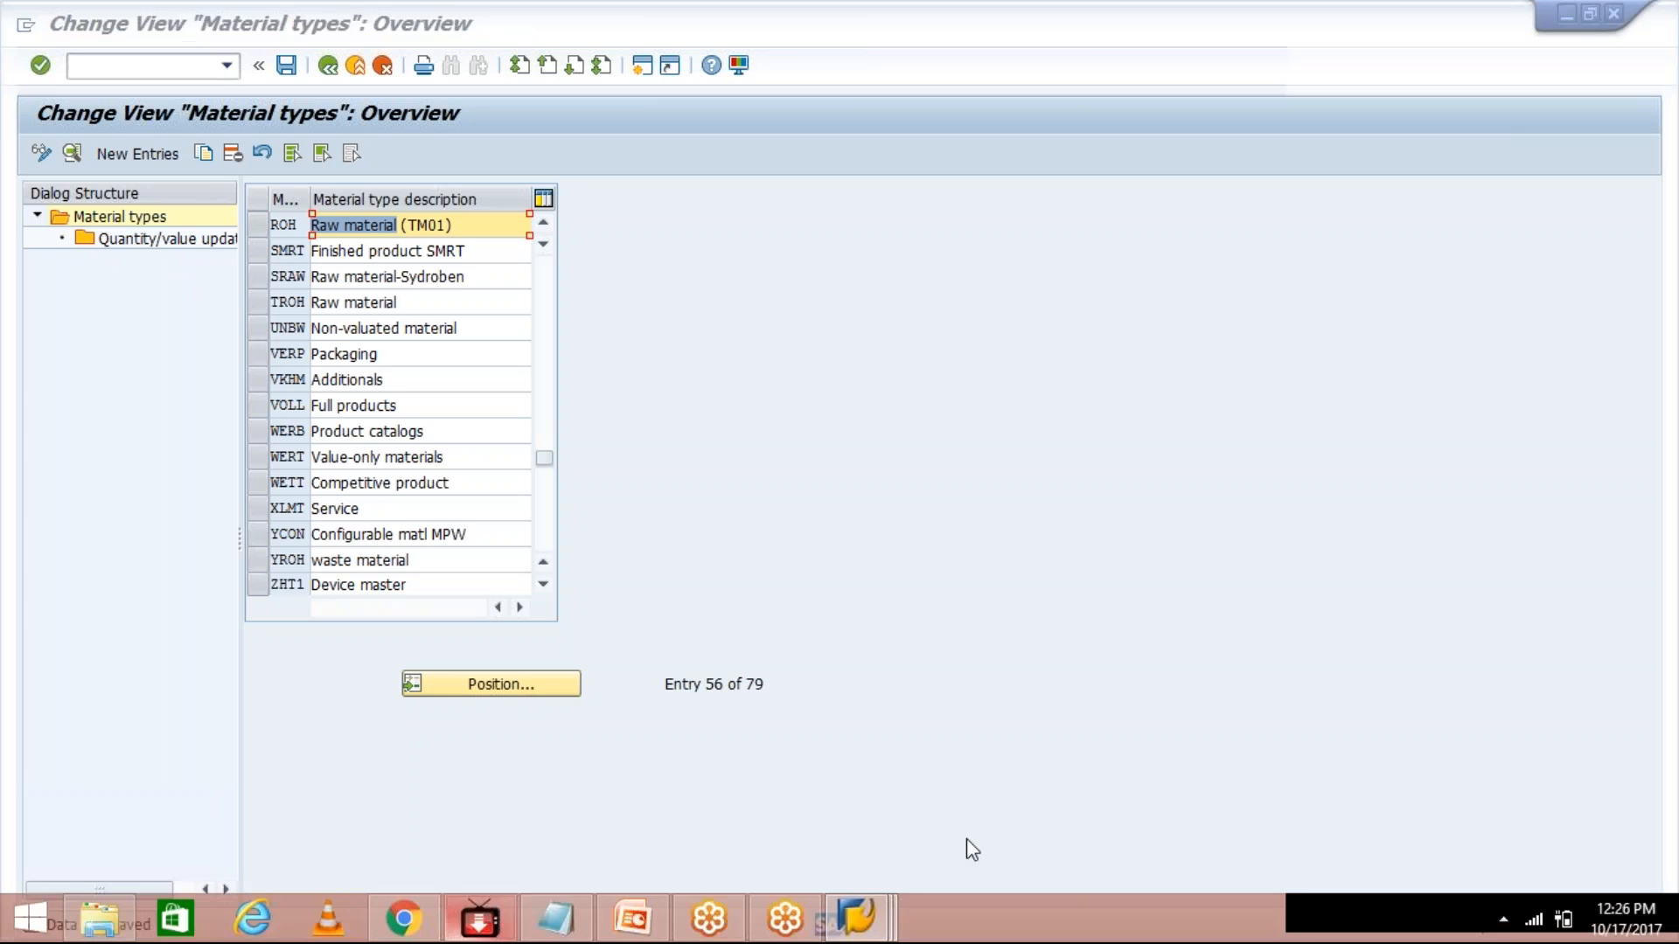
left_click(893, 831)
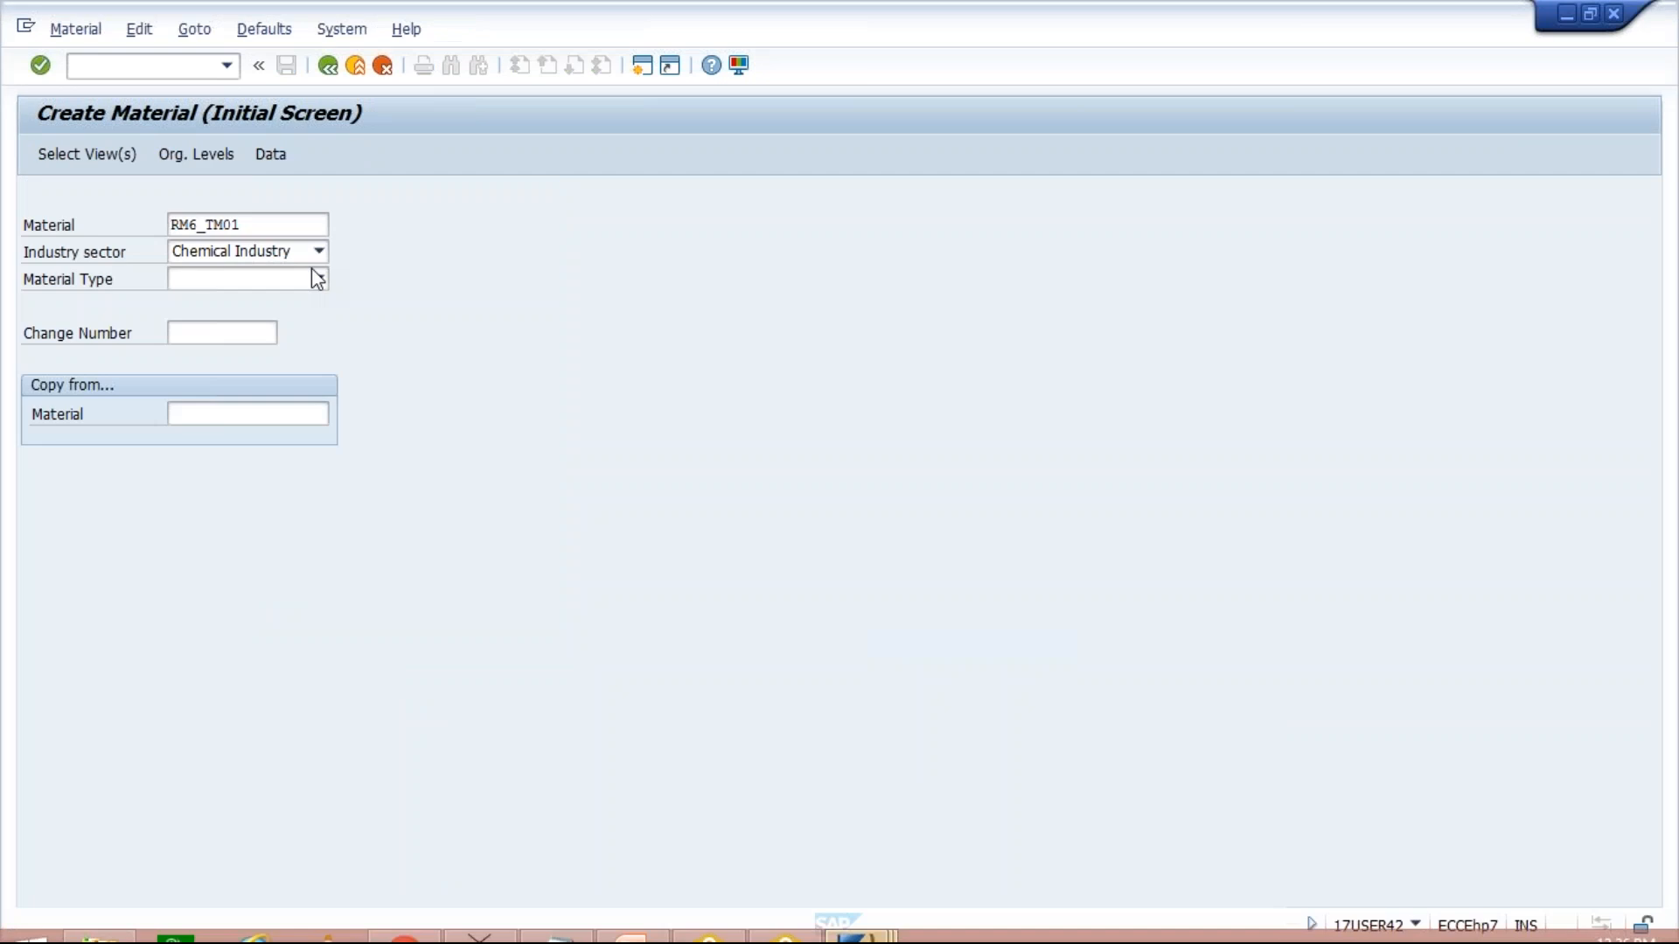
Step: Examine the material type list down to the raw material entries, without choosing one
left_click(317, 278)
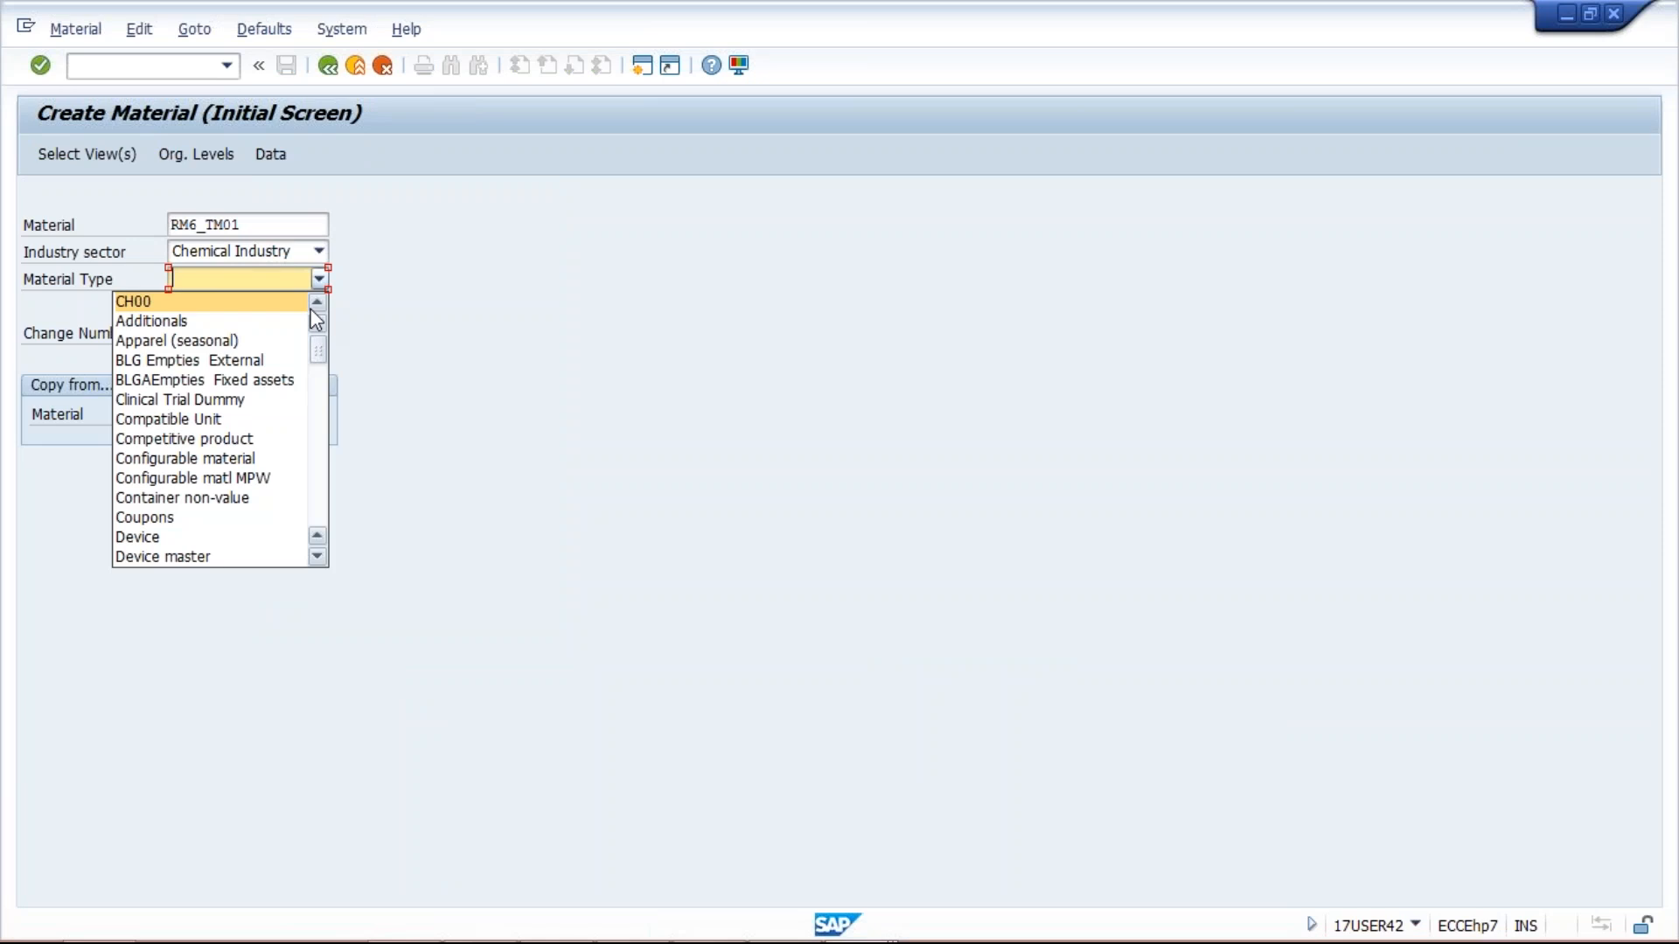
key("Down")
key("Down")
key("Down")
key("Down")
key("Down")
key("Down")
key("Down")
key("Down")
key("Down")
key("Down")
key("Down")
key("Down")
key("Down")
key("Down")
key("Down")
key("Down")
key("Down")
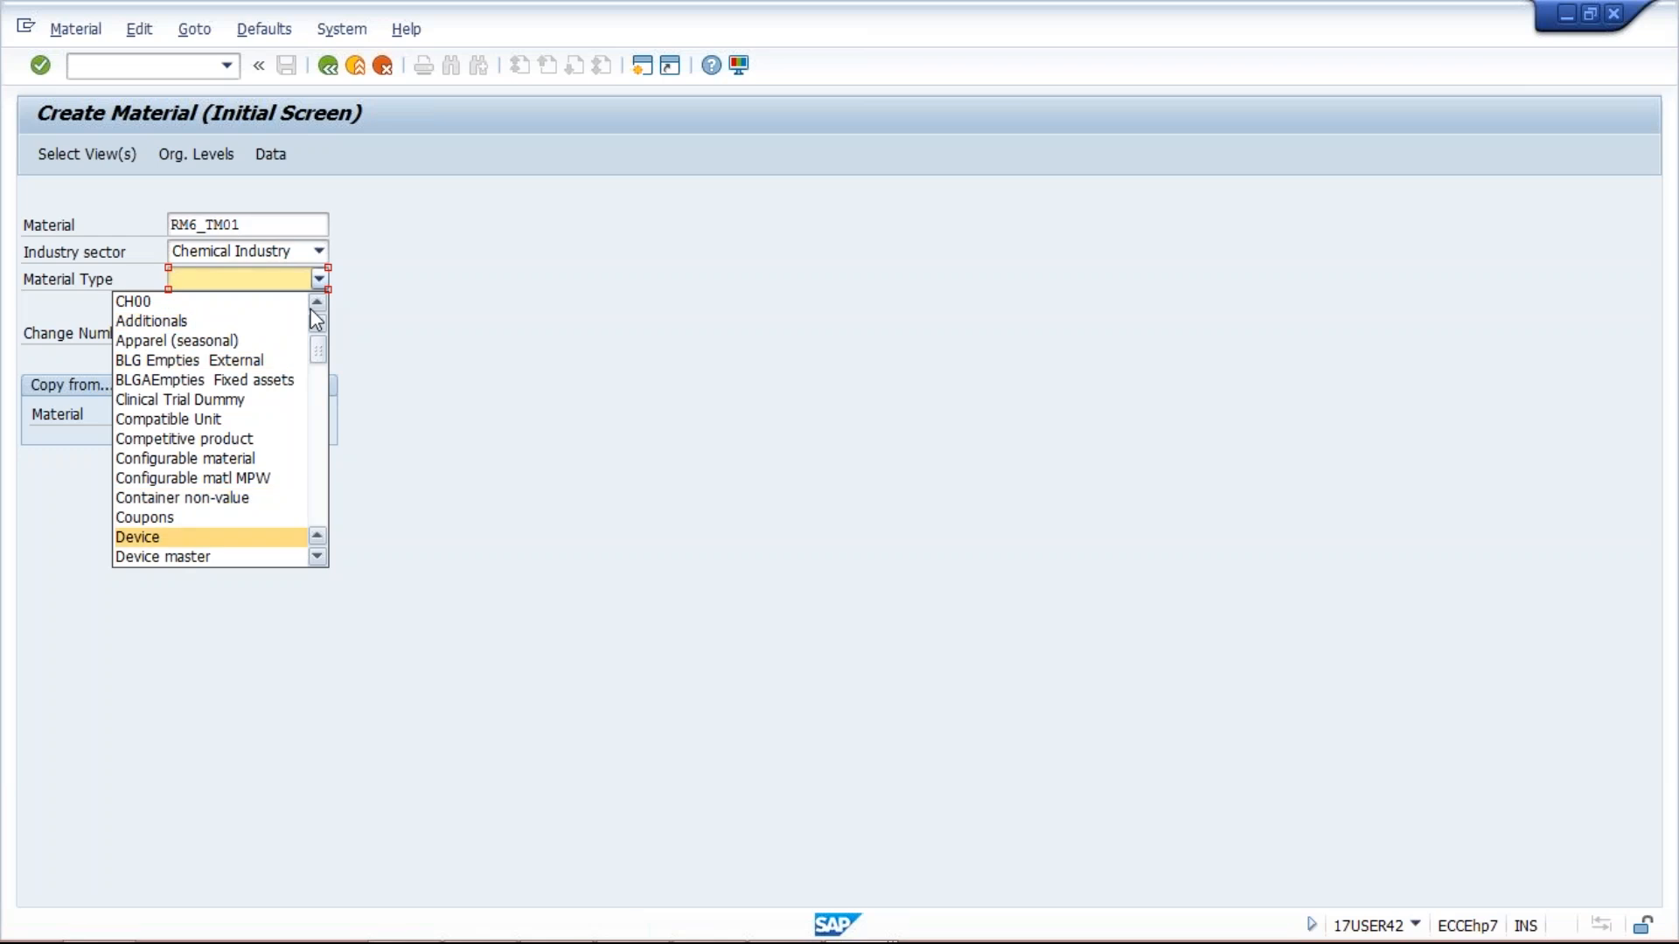
key("Down")
key("Down")
key("Down")
key("Down")
key("Down")
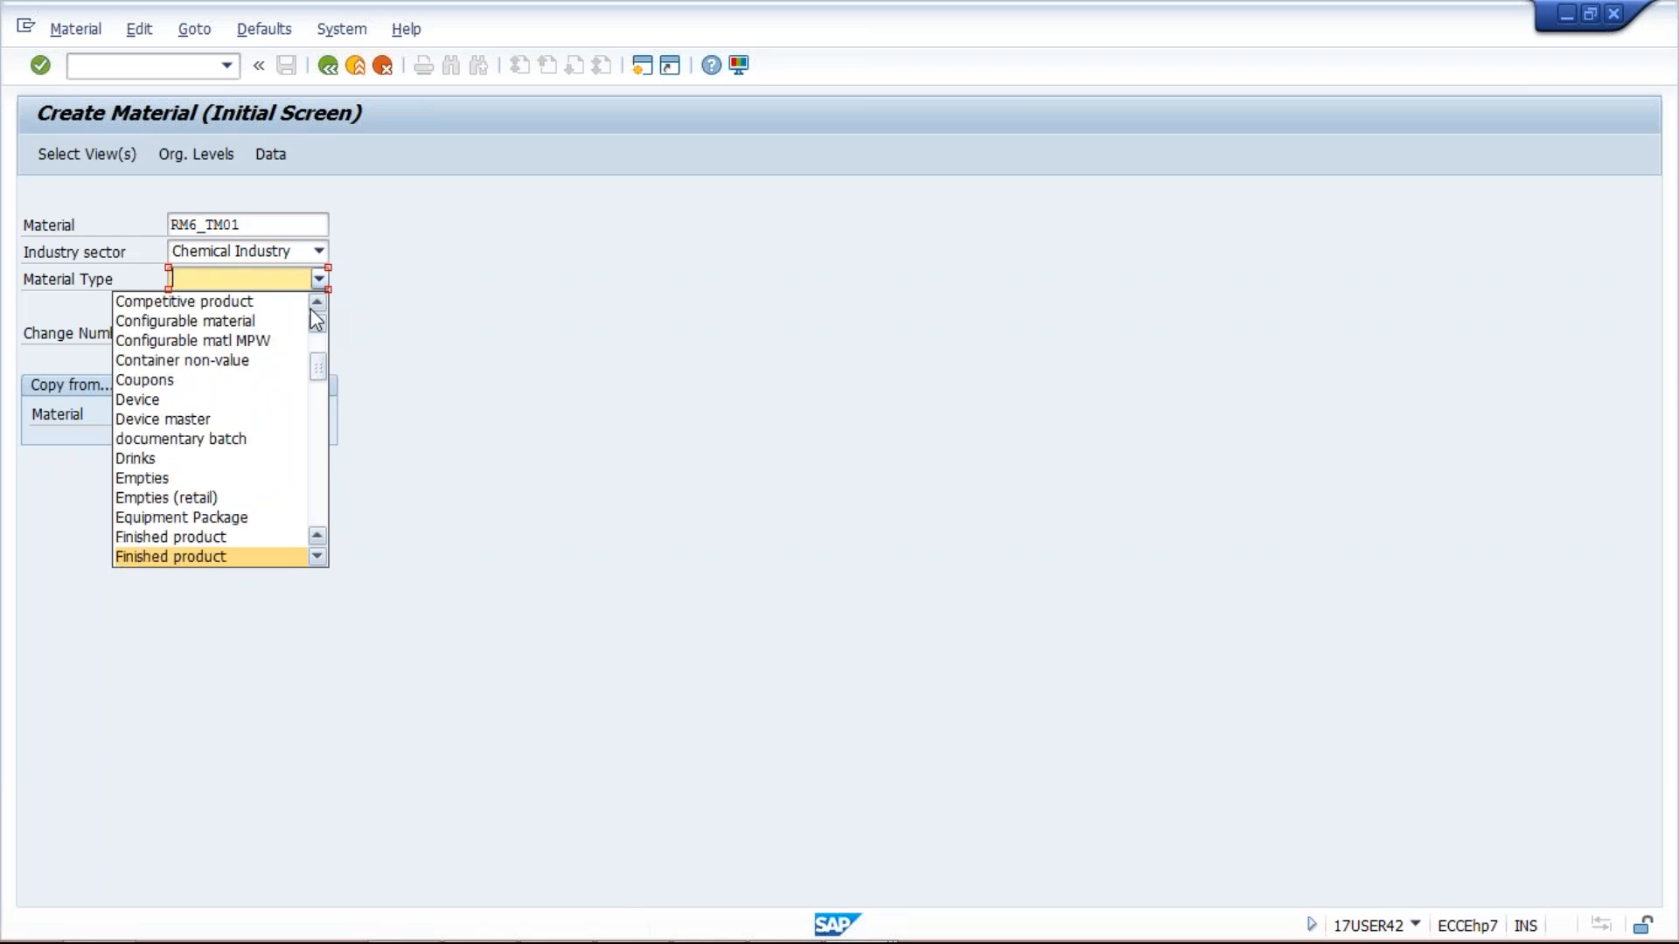
key("Down")
key("Down")
key("Down")
key("Down")
key("Down")
key("Down")
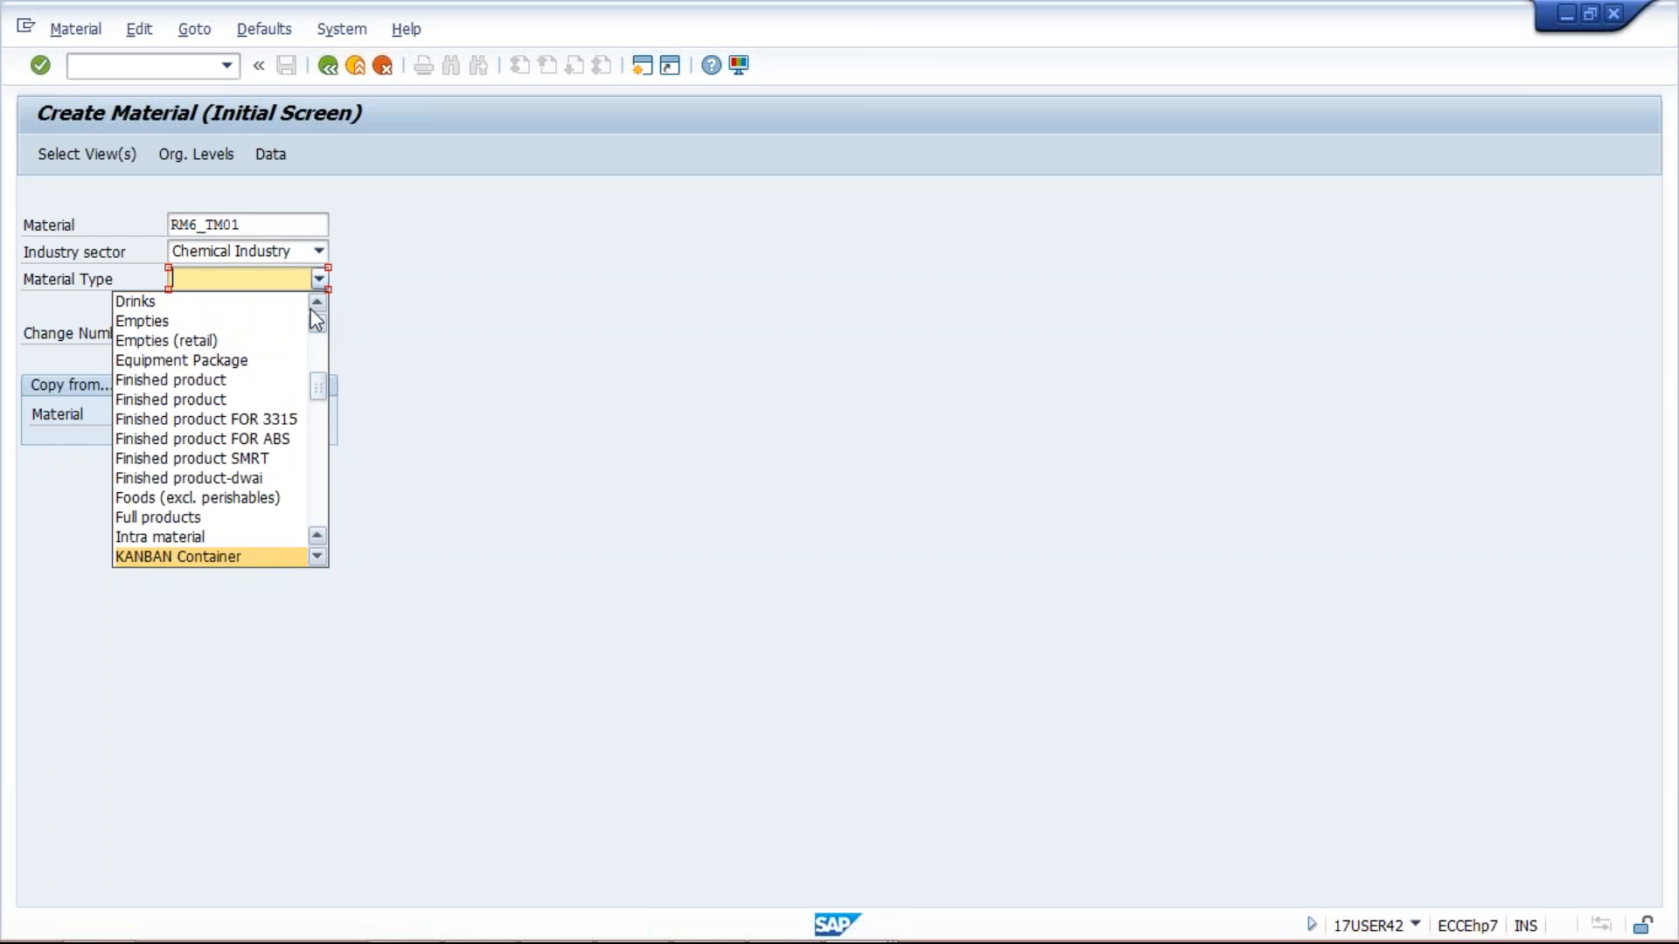
key("Down")
key("Down")
key("Down")
key("Down")
key("Down")
key("Down")
key("Down")
key("Down")
key("Down")
key("Down")
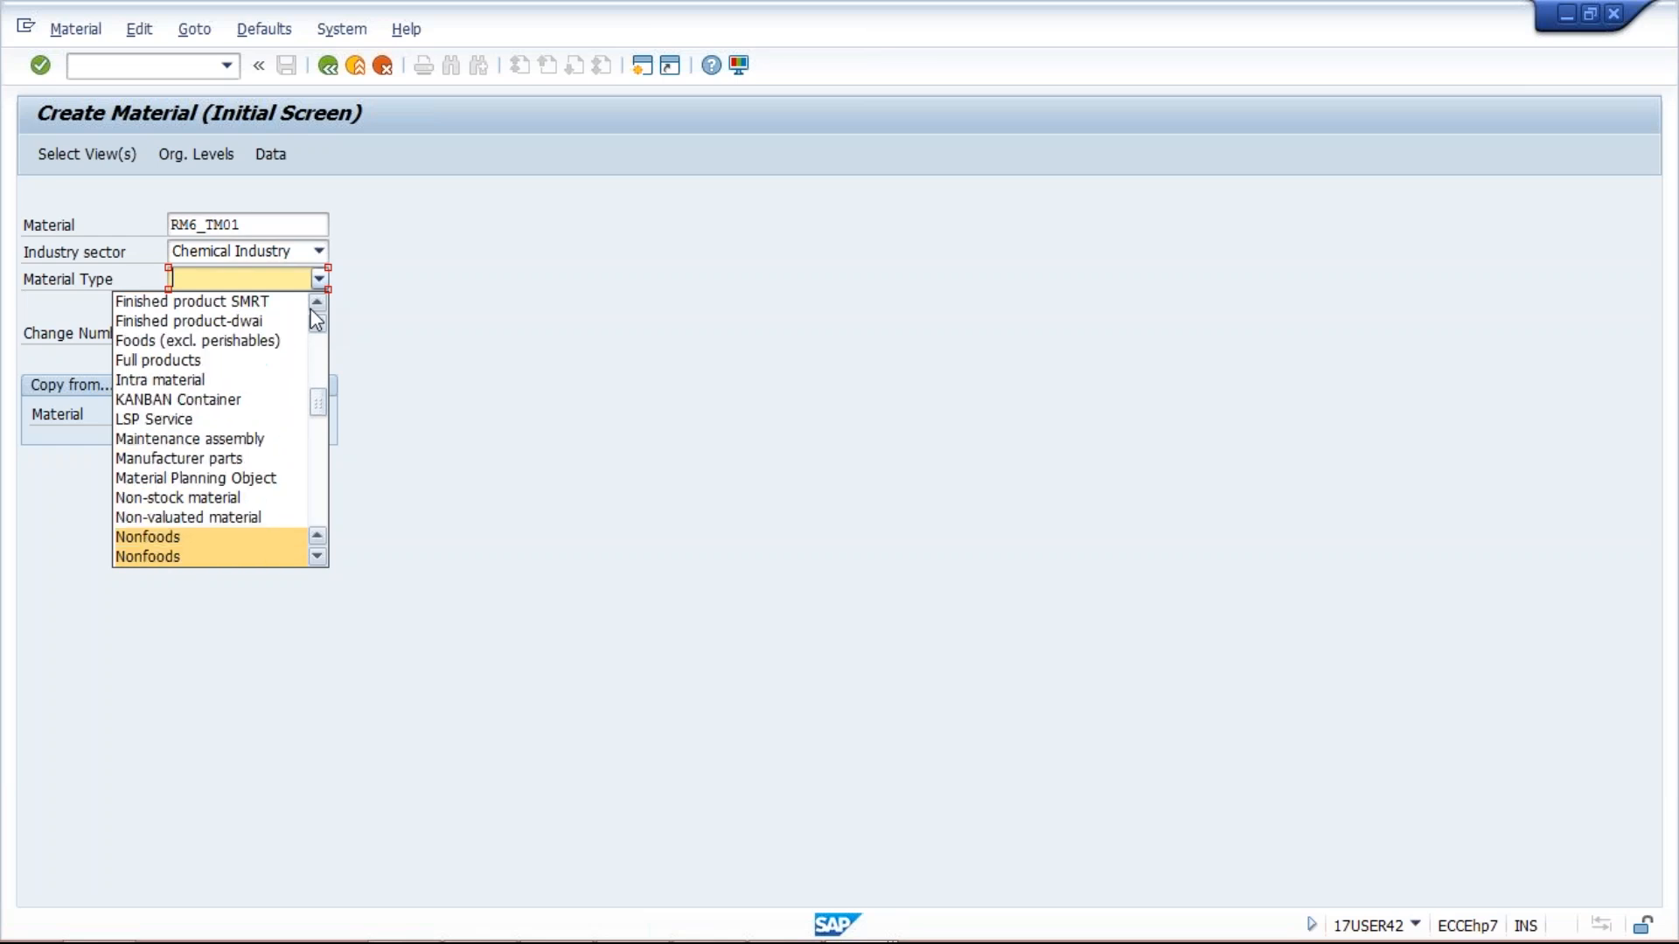
key("Down")
key("Down")
key("Down")
key("Down")
key("Down")
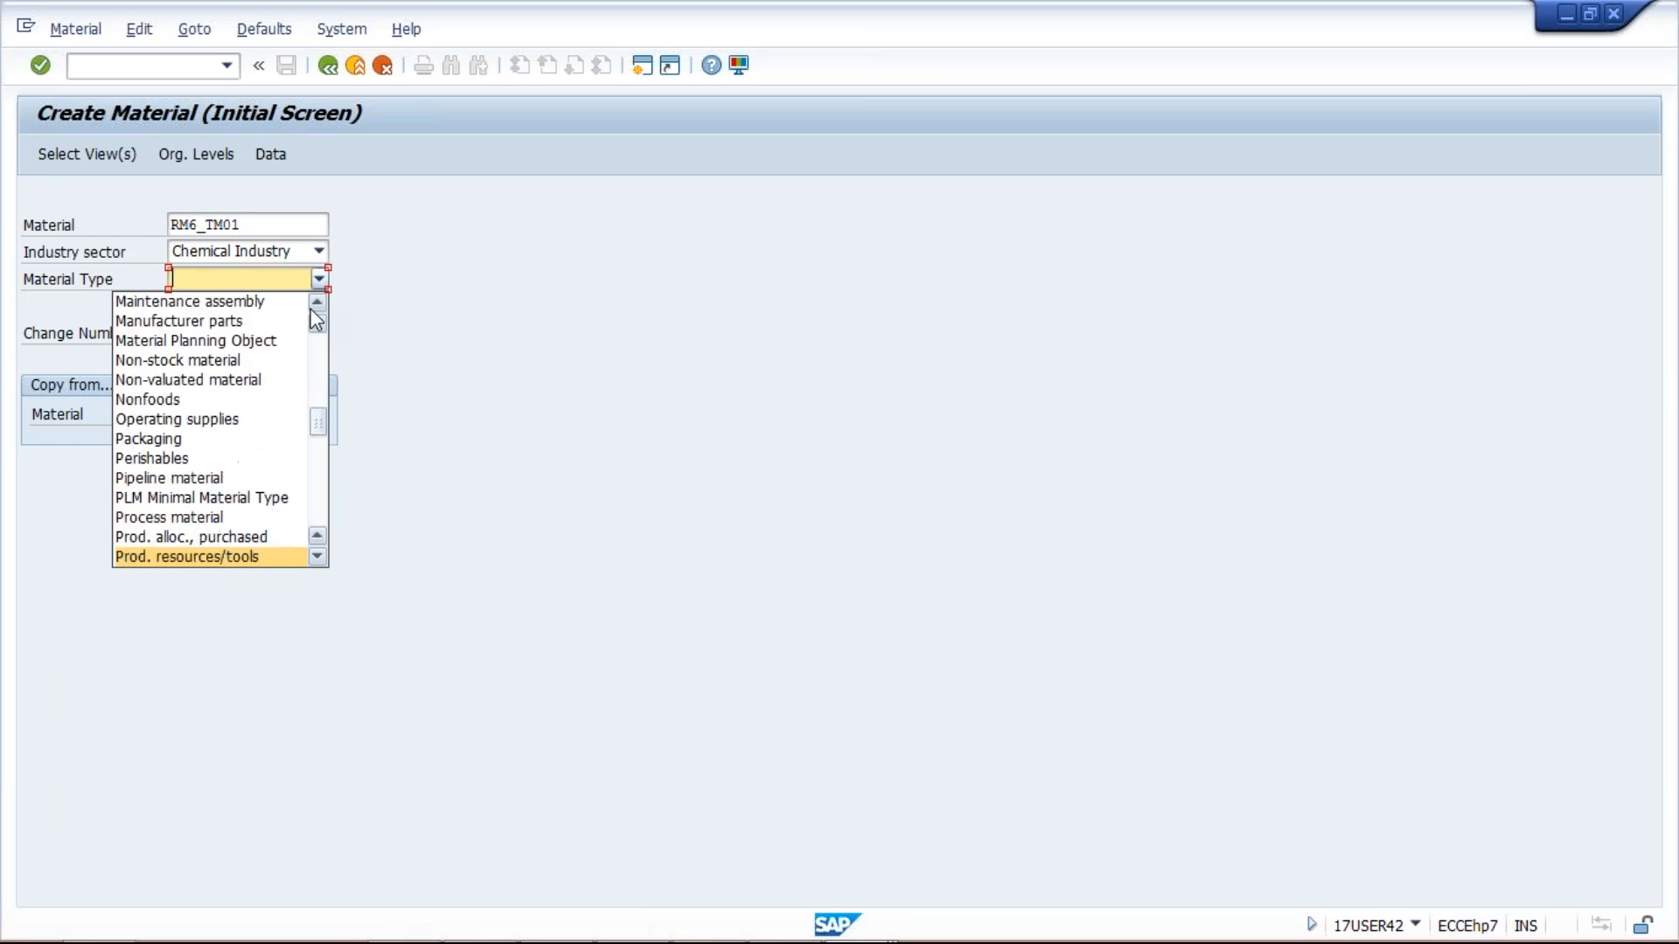
key("Down")
key("Down")
key("Down")
key("Down")
key("Down")
key("Down")
key("Down")
key("Down")
key("Down")
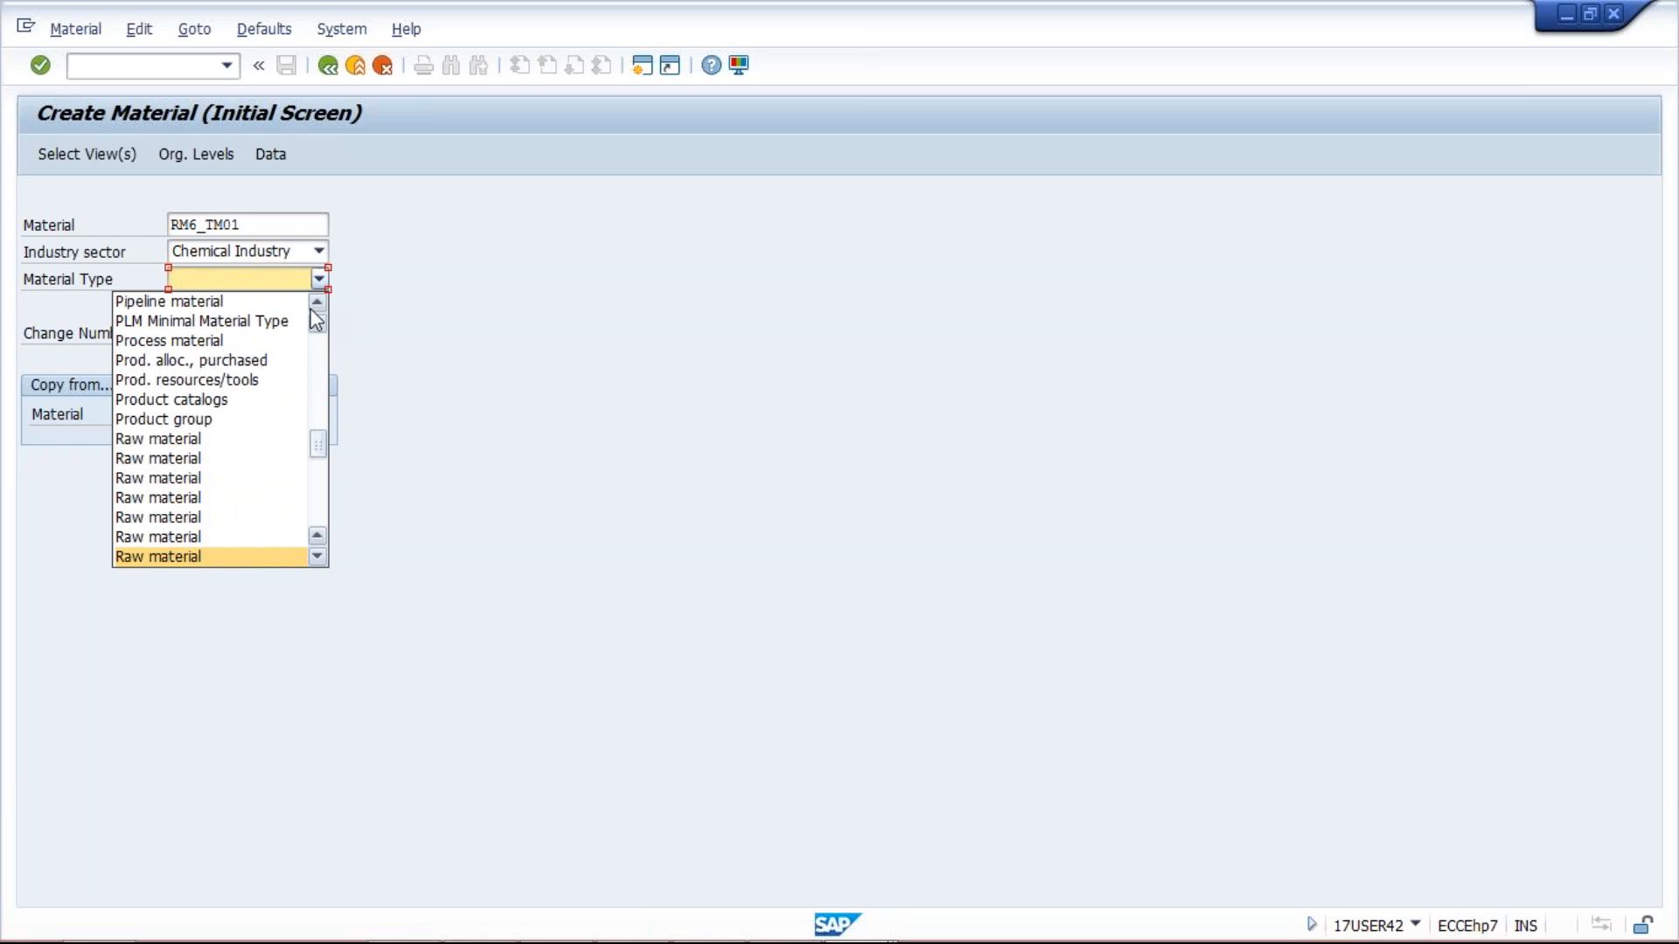
left_click(1418, 817)
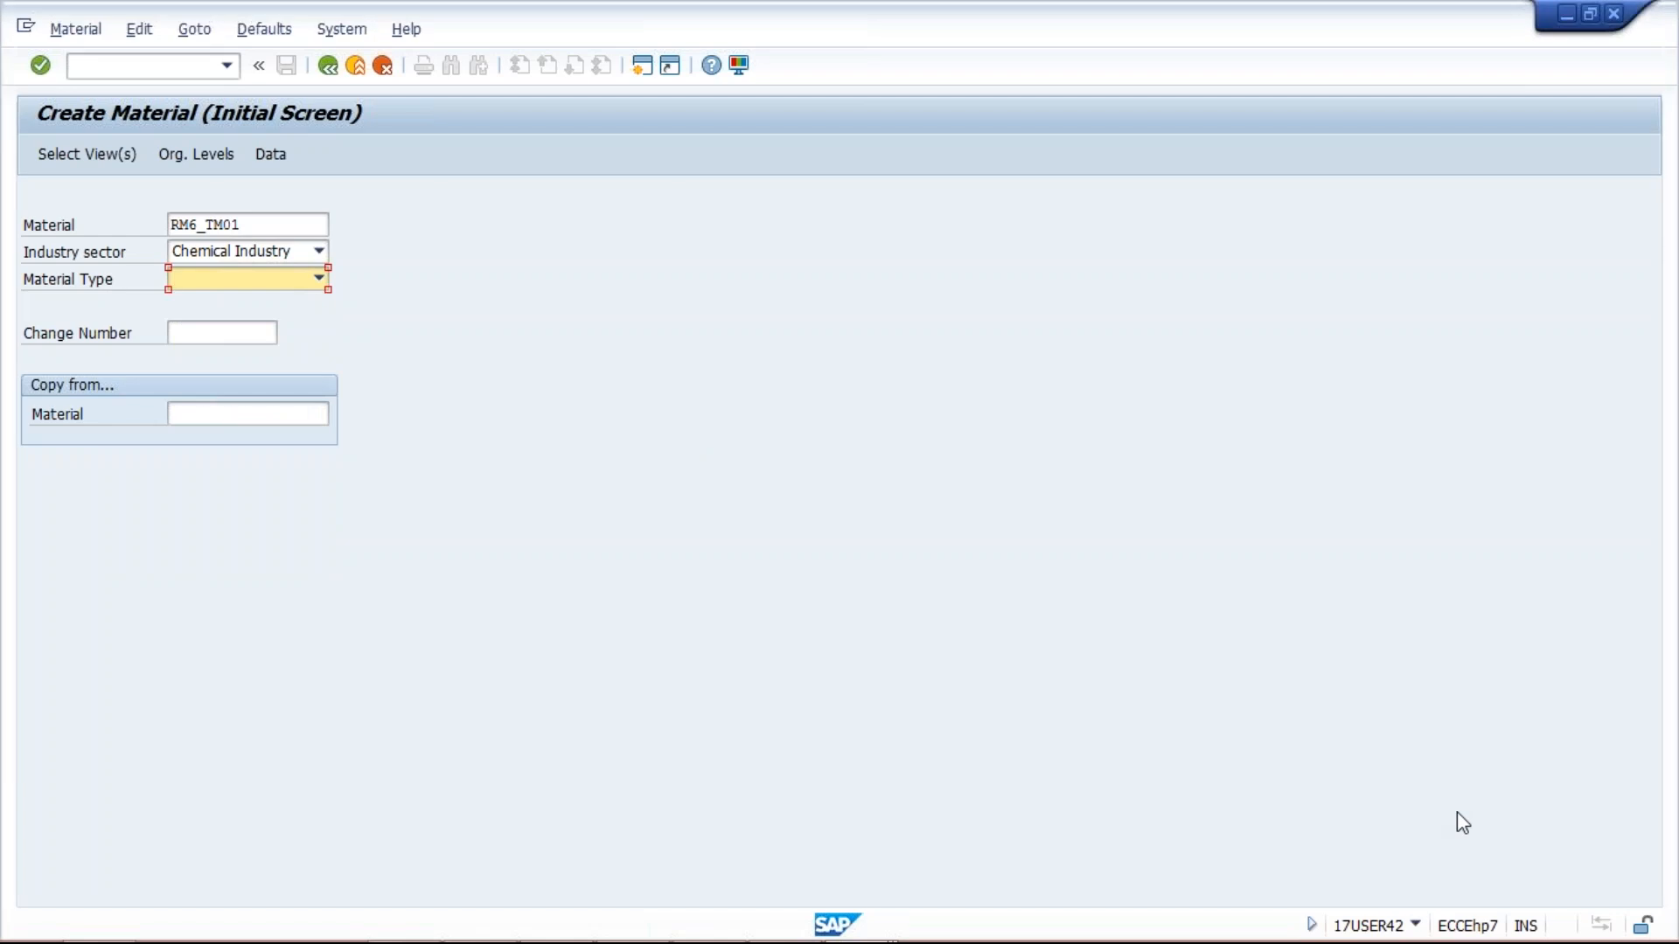
Step: Set the material type of RM6_TM01 to Raw material (TM01)
left_click(319, 278)
left_click_drag(317, 354, 291, 463)
left_click(181, 433)
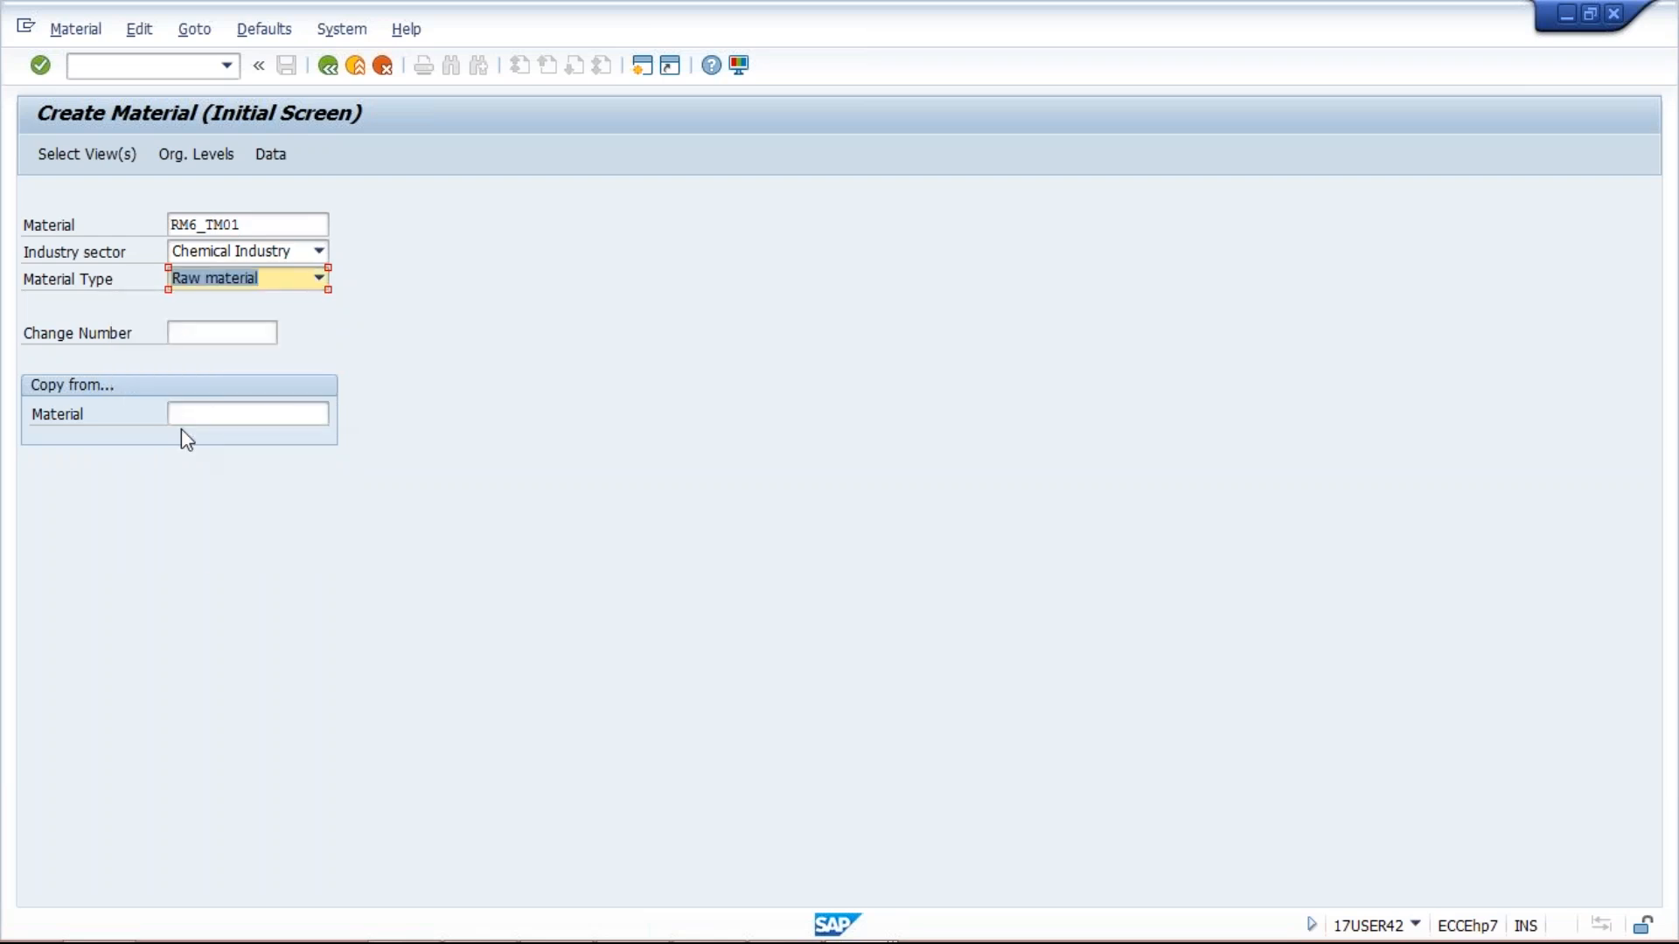
left_click(320, 279)
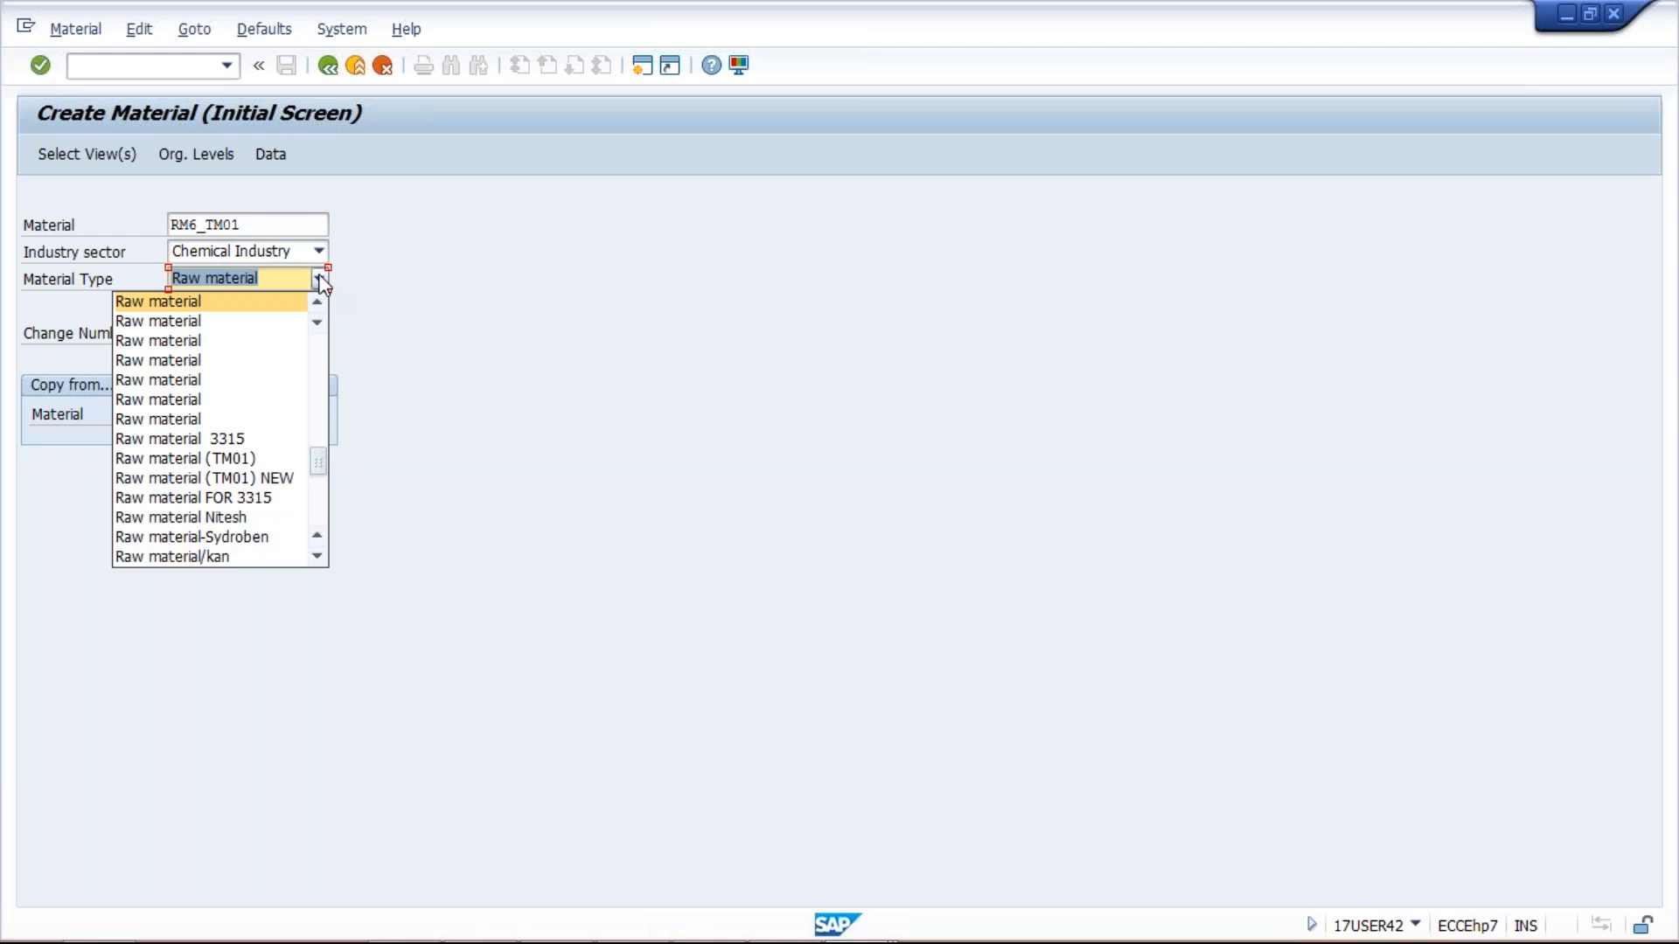
key("Down")
key("Down")
key("Down")
key("Down")
key("Down")
key("Down")
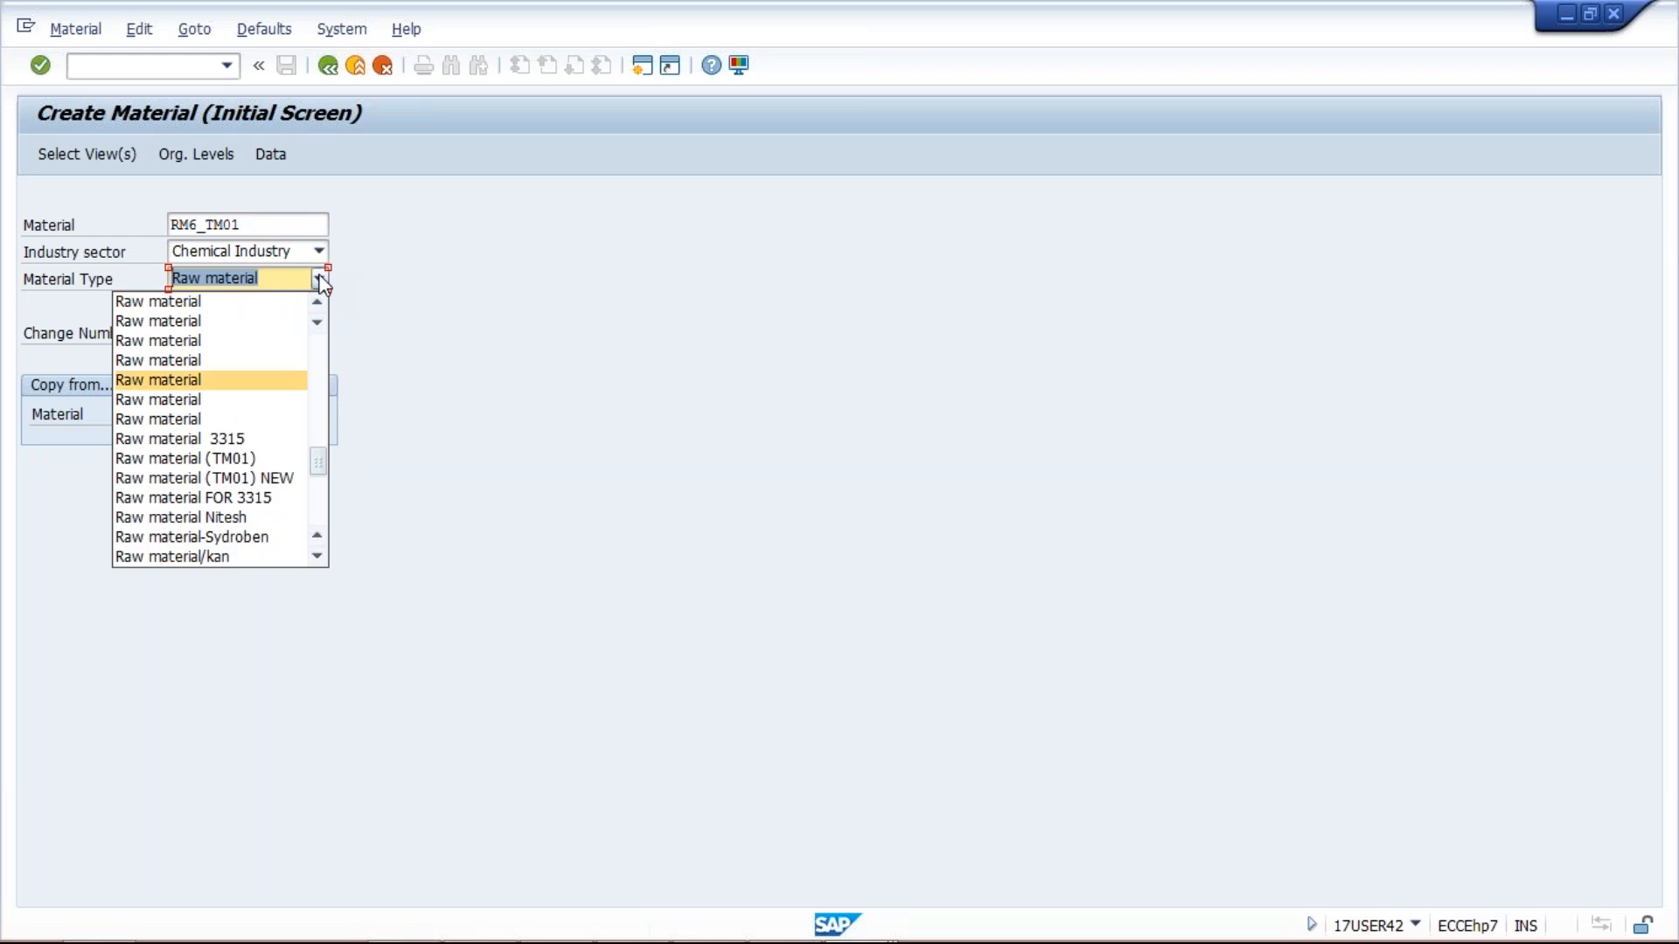
key("Down")
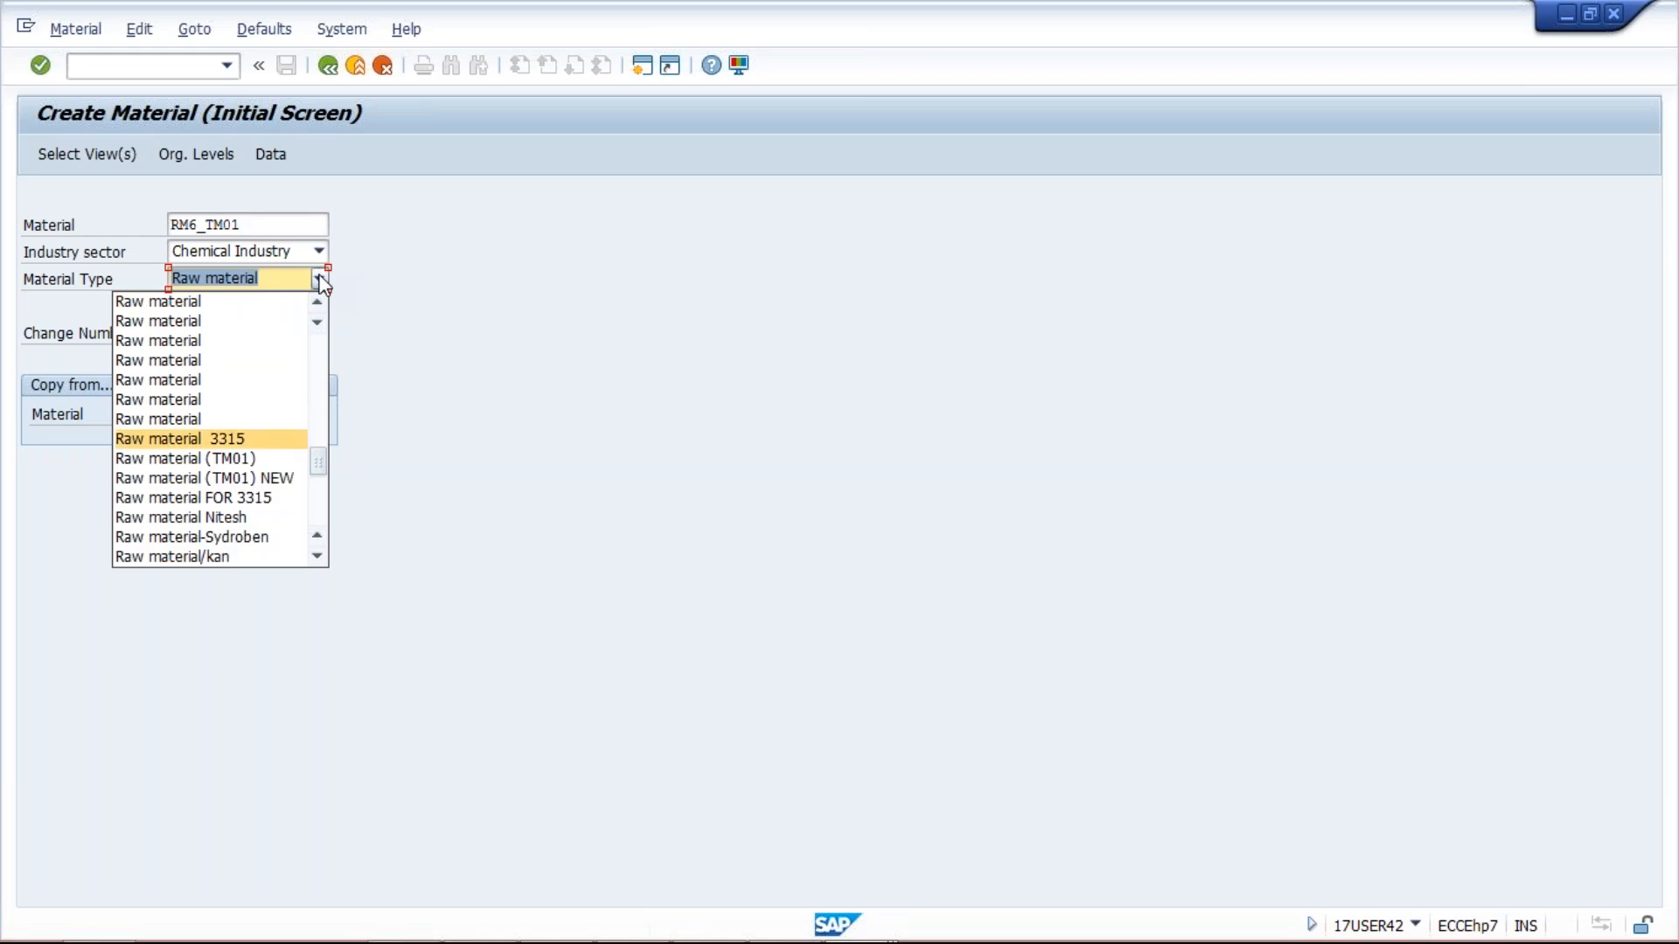
key("Down")
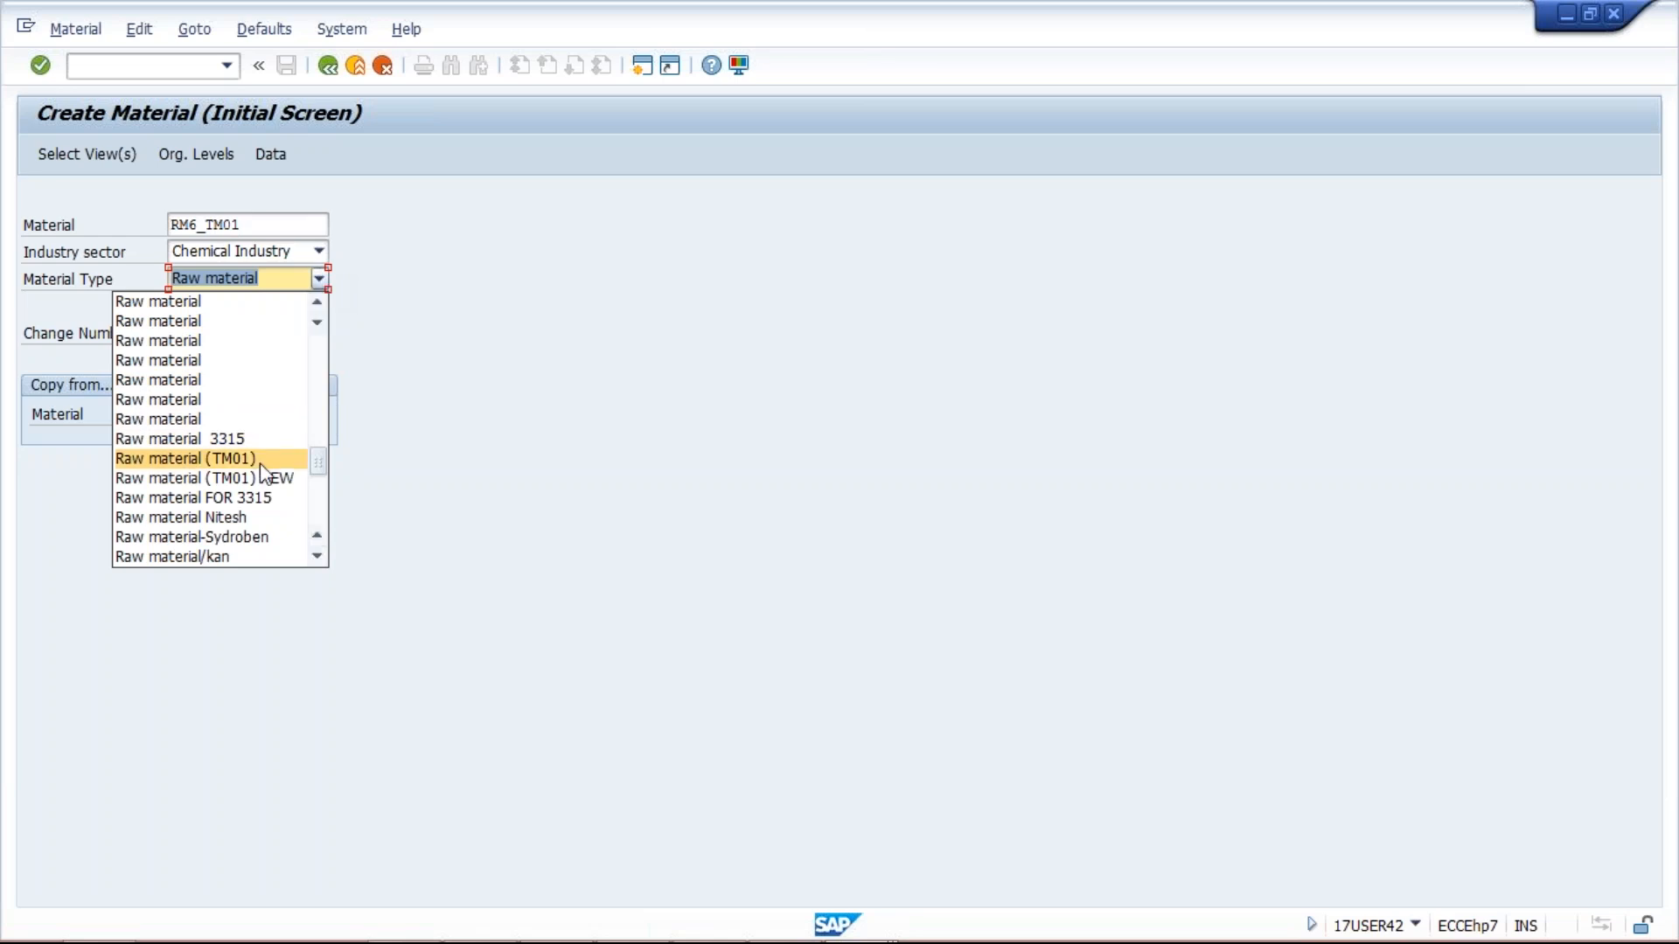
left_click(171, 458)
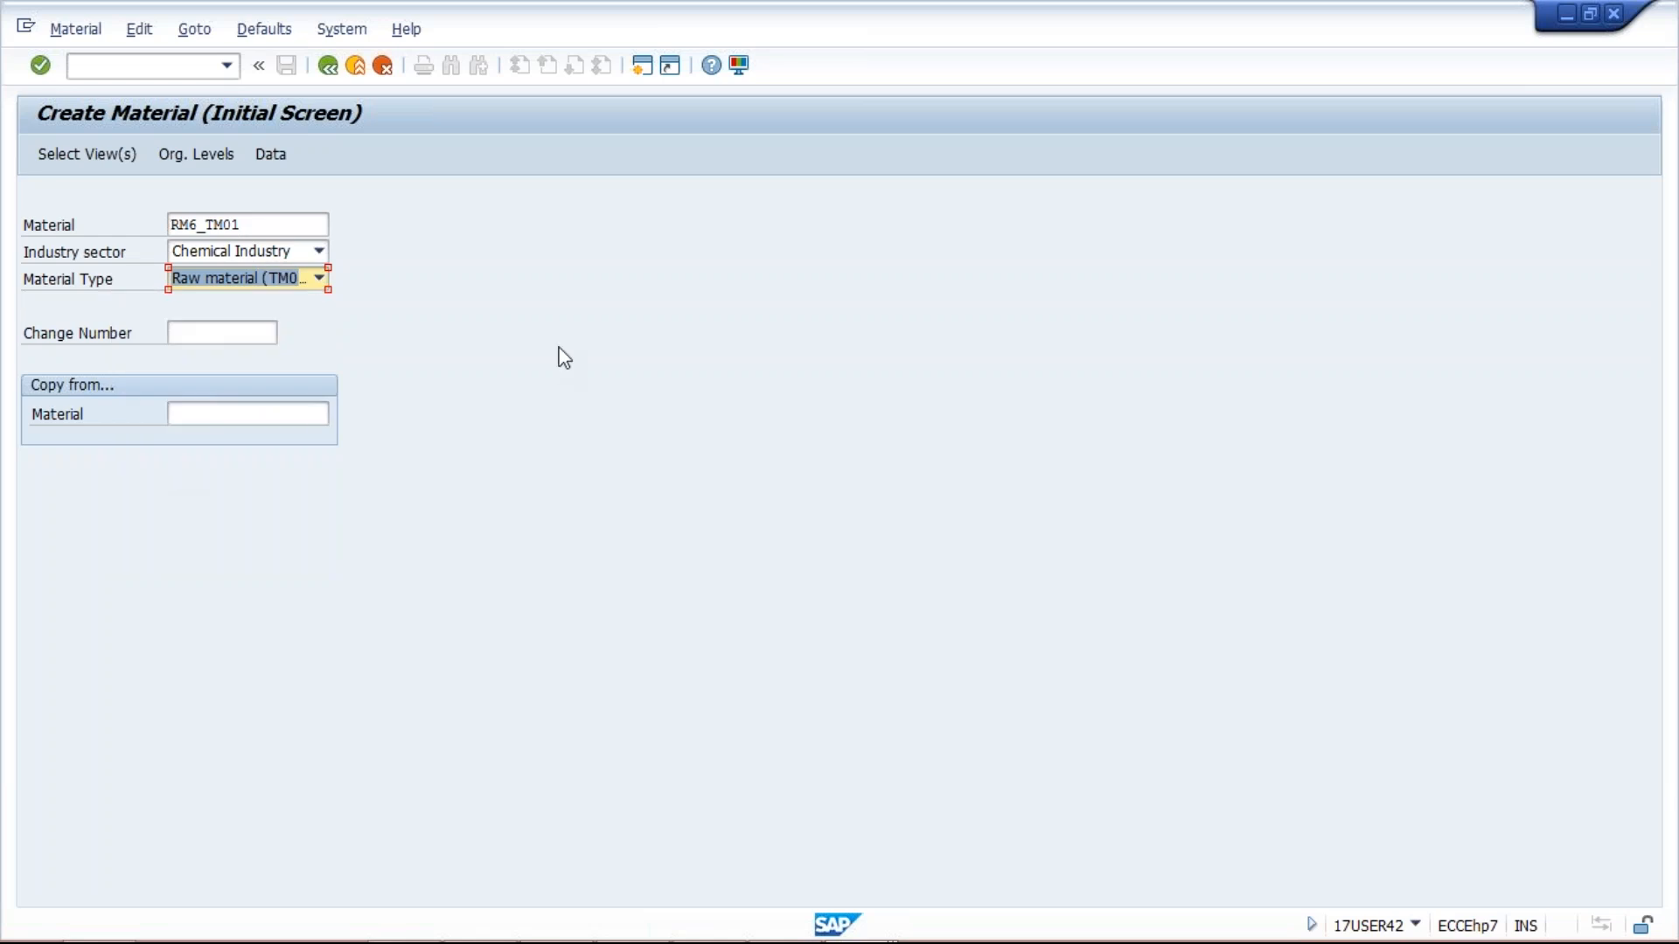
Step: Proceed to the view selection and deselect the Basic Data 1, Purchasing, MRP 1, MRP 2 and Accounting 1 views
key("Return")
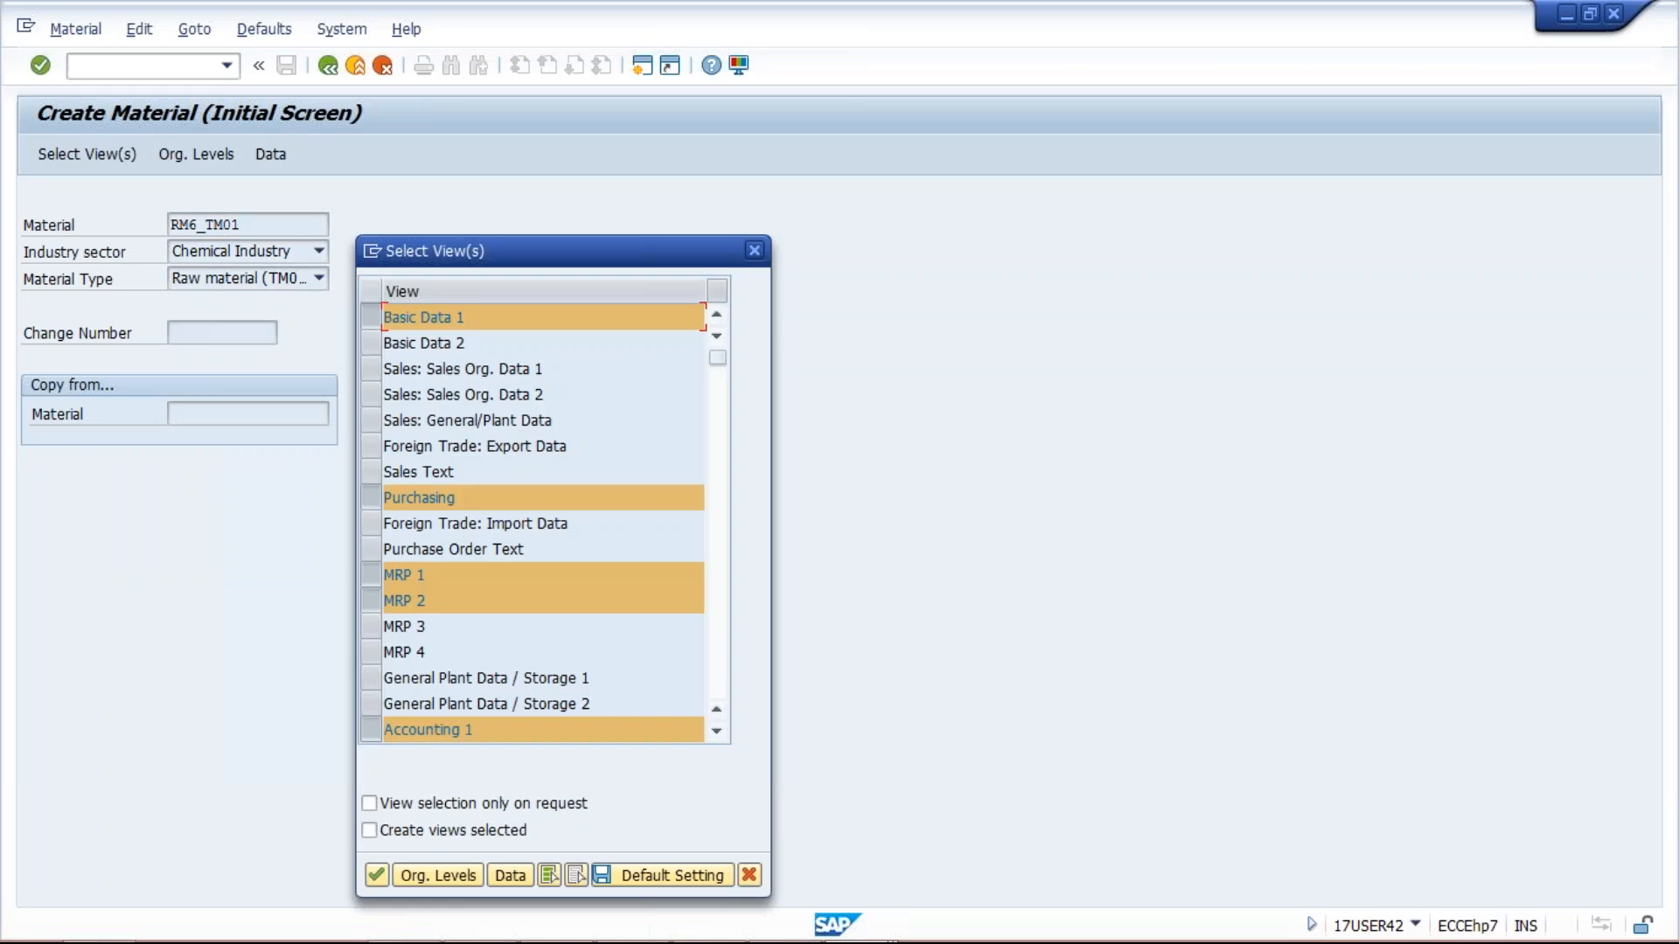
left_click(375, 317)
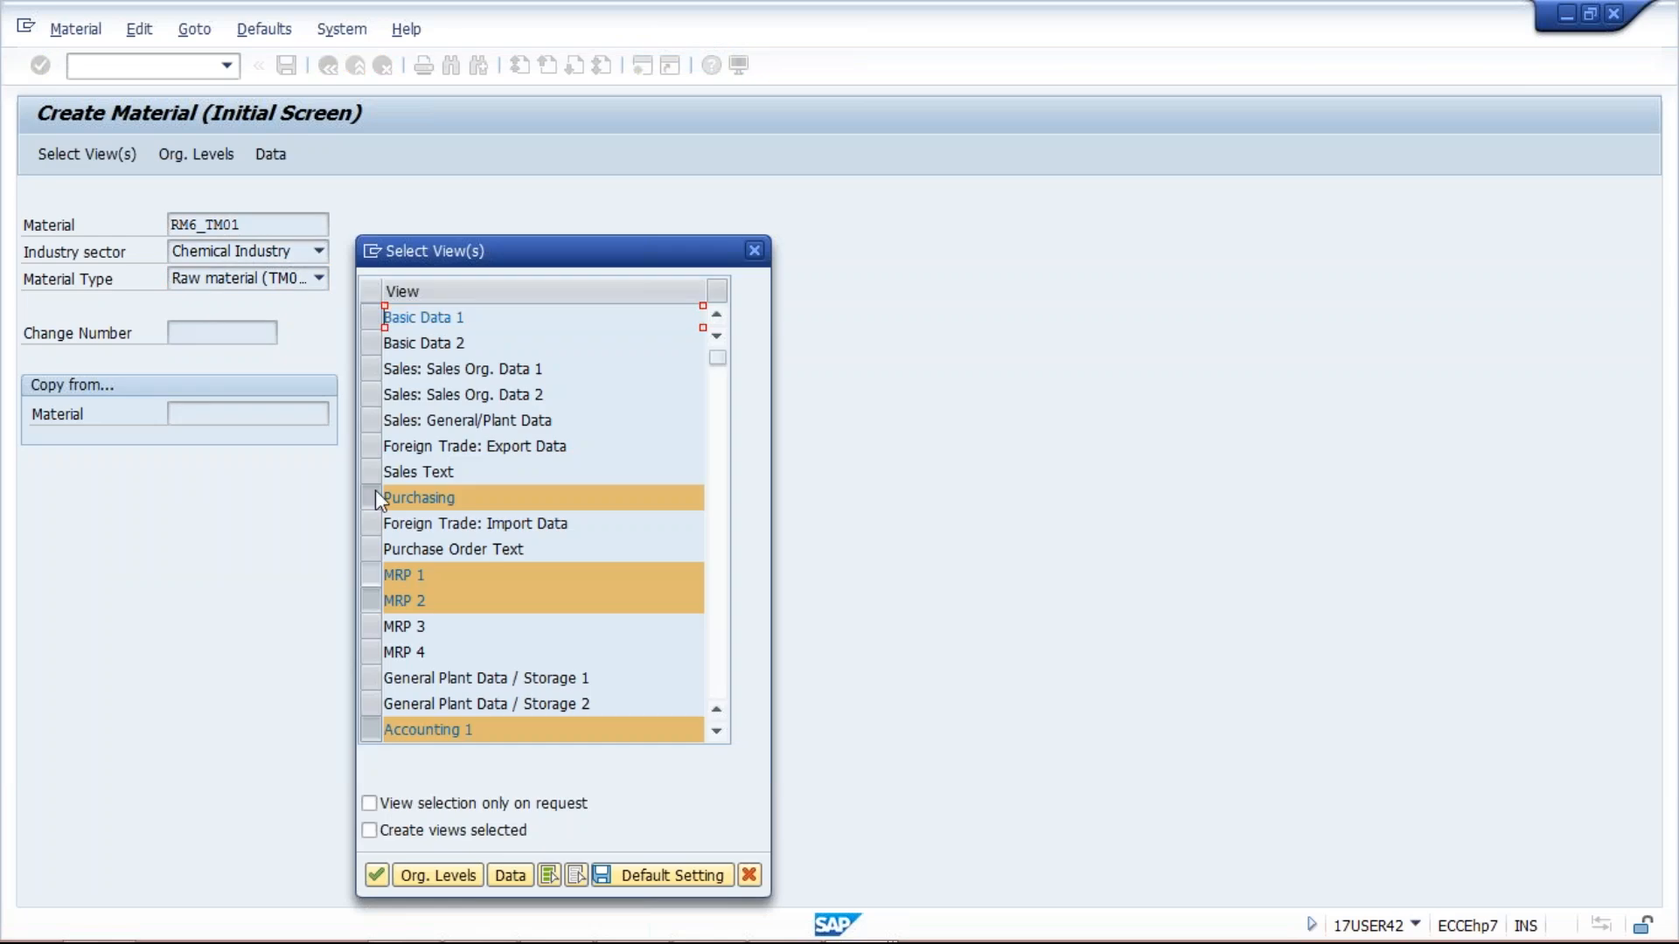
left_click(375, 491)
left_click(370, 577)
left_click(370, 604)
left_click(373, 729)
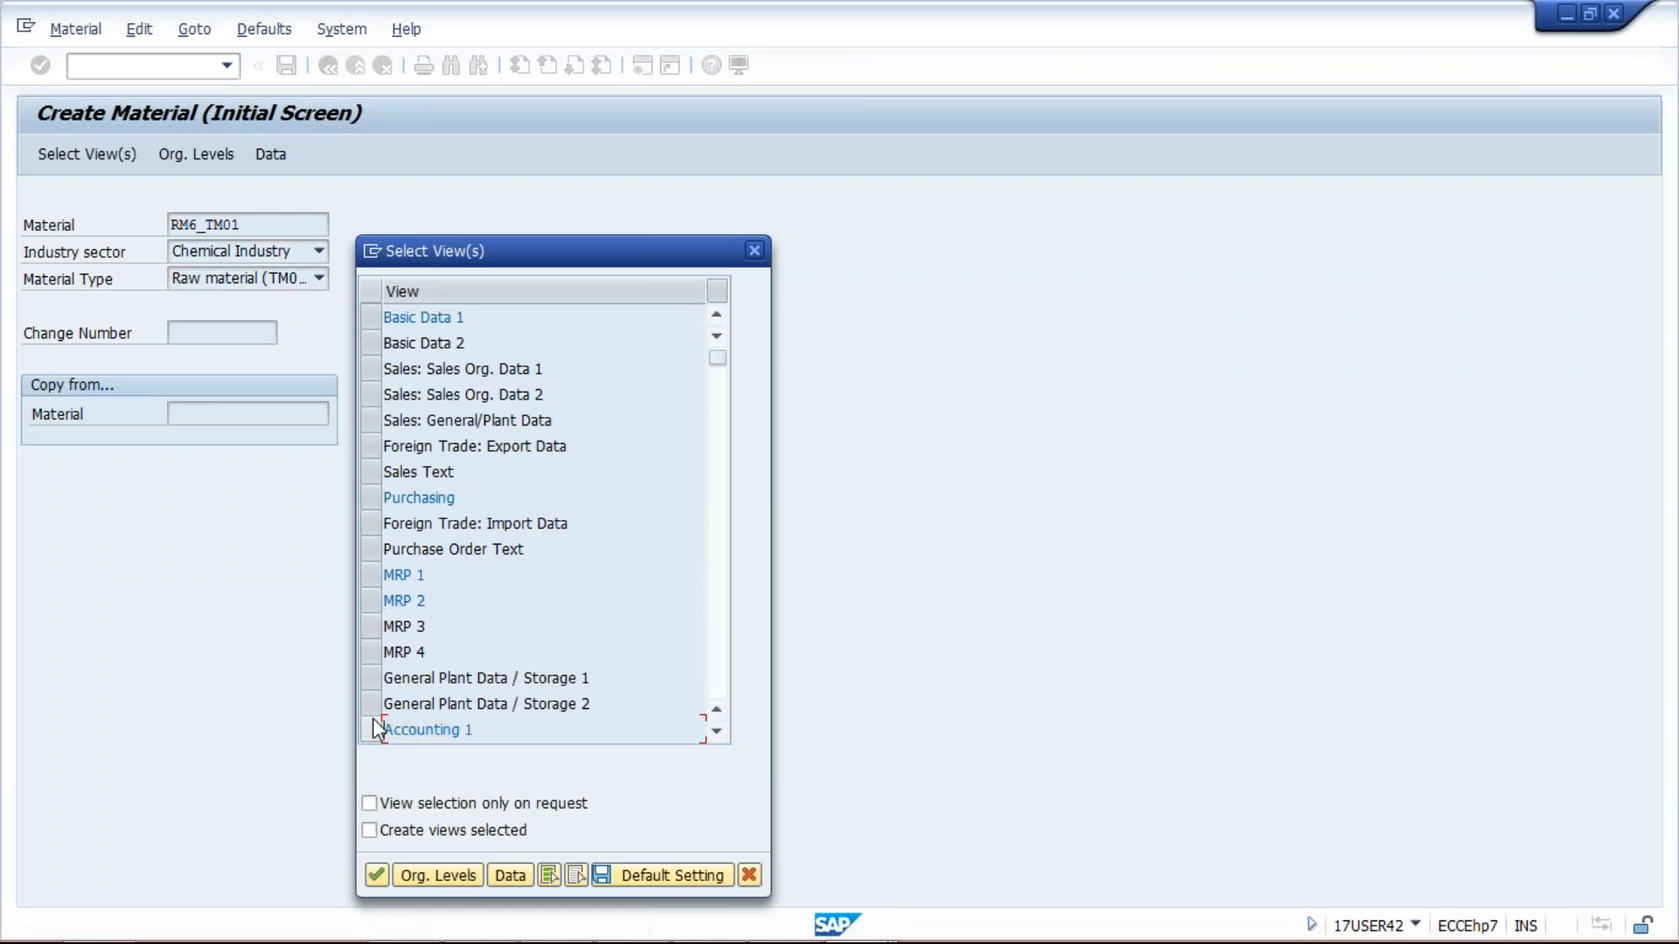
Step: Deselect the Costing 1 view
left_click(717, 733)
left_click(717, 733)
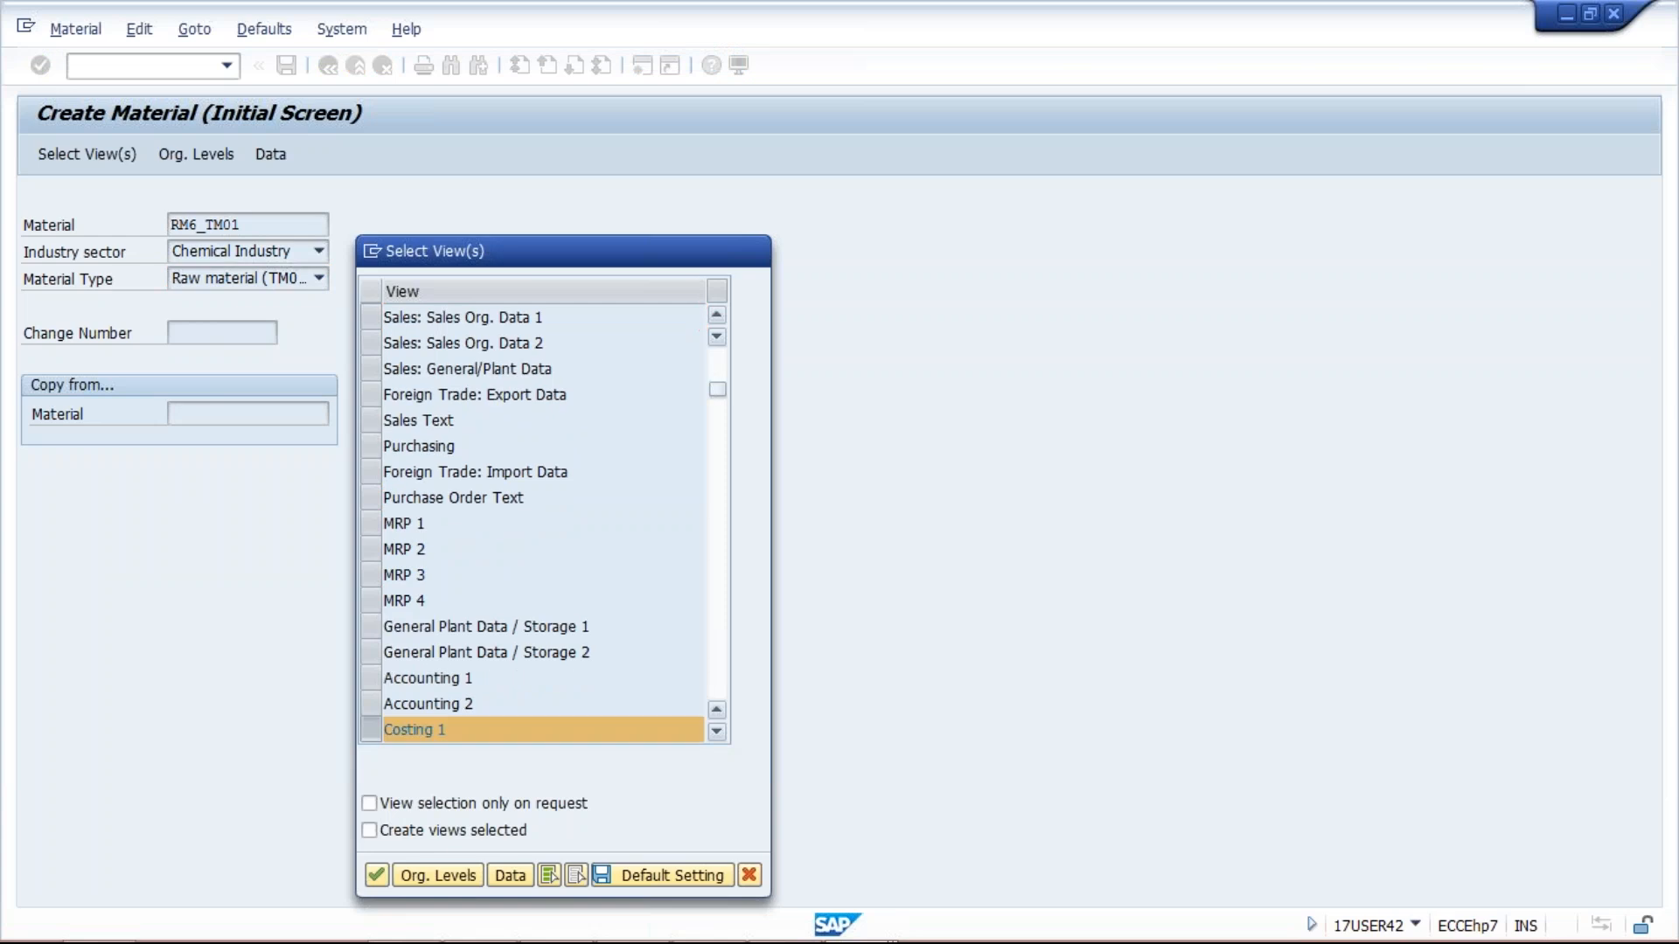
left_click(370, 729)
left_click(371, 707)
left_click(373, 728)
left_click_drag(717, 407, 715, 353)
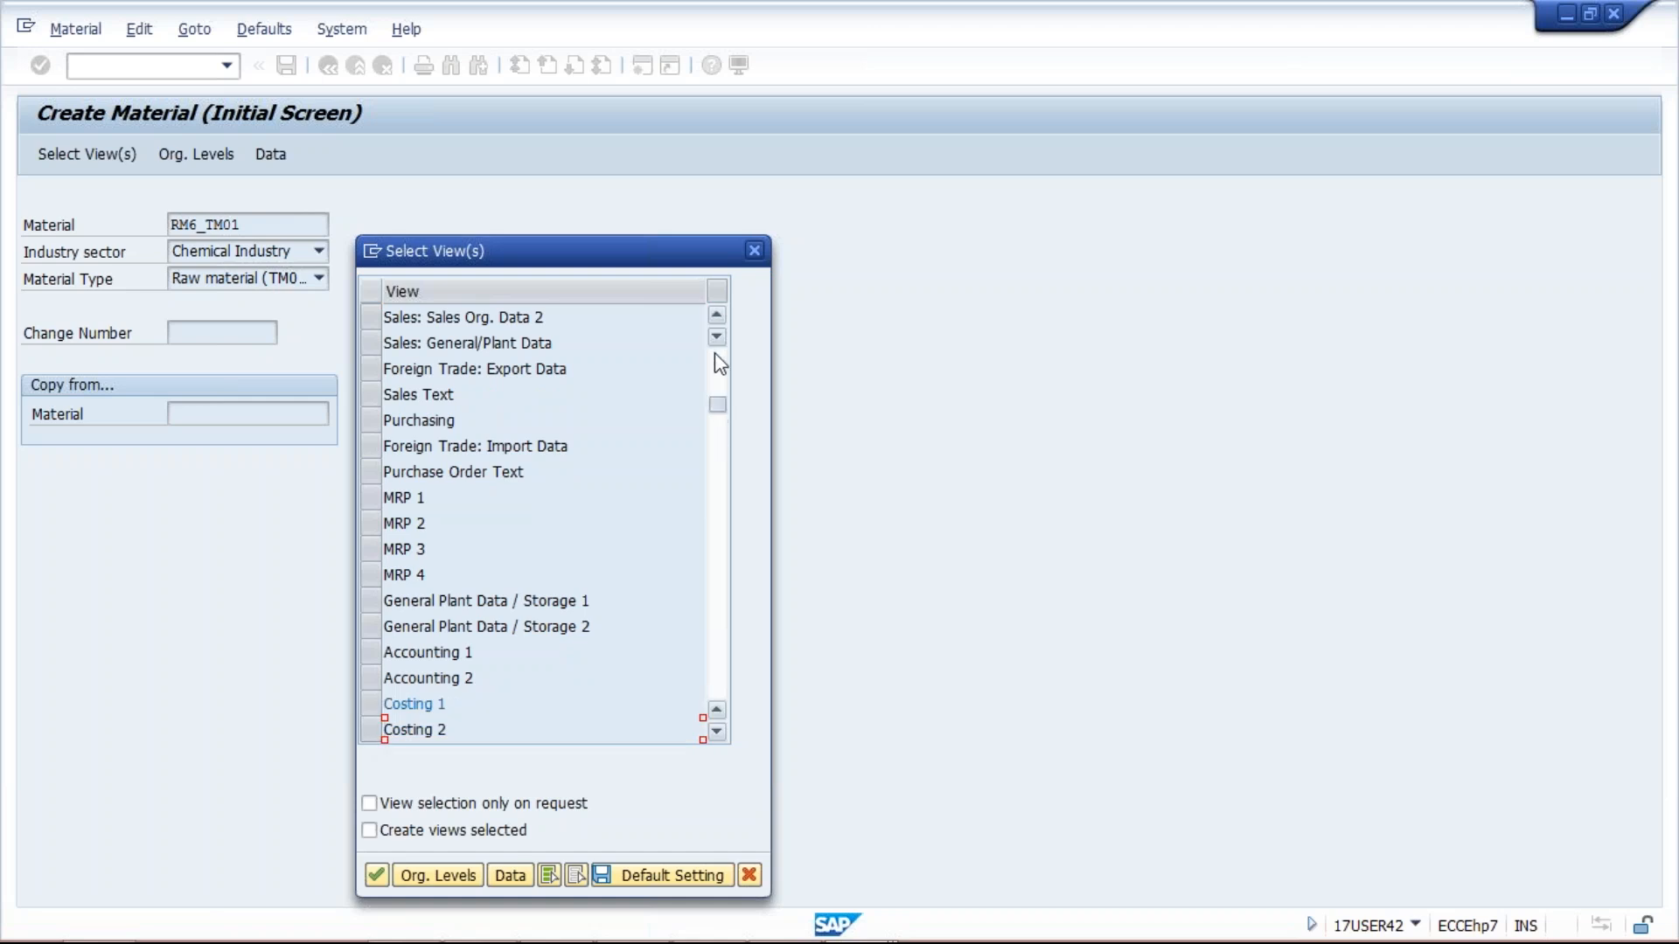
Step: Select the Basic Data 1, Basic Data 2, MRP 1, MRP 2 and Purchasing views
left_click(385, 311)
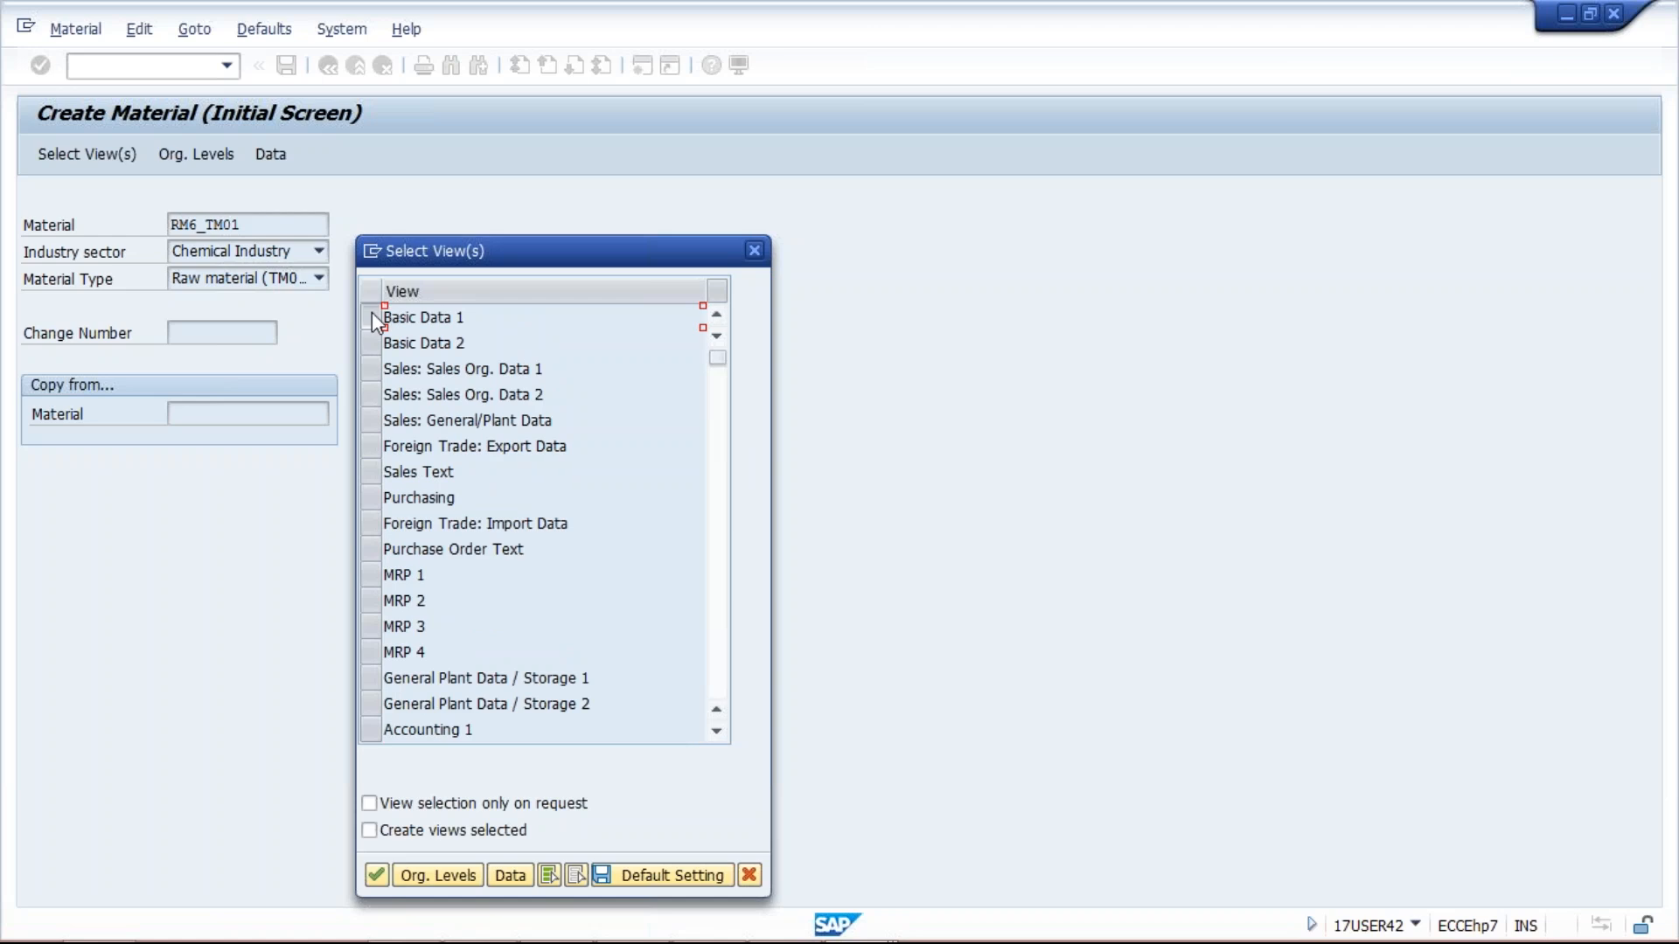
left_click(372, 320)
left_click(372, 343)
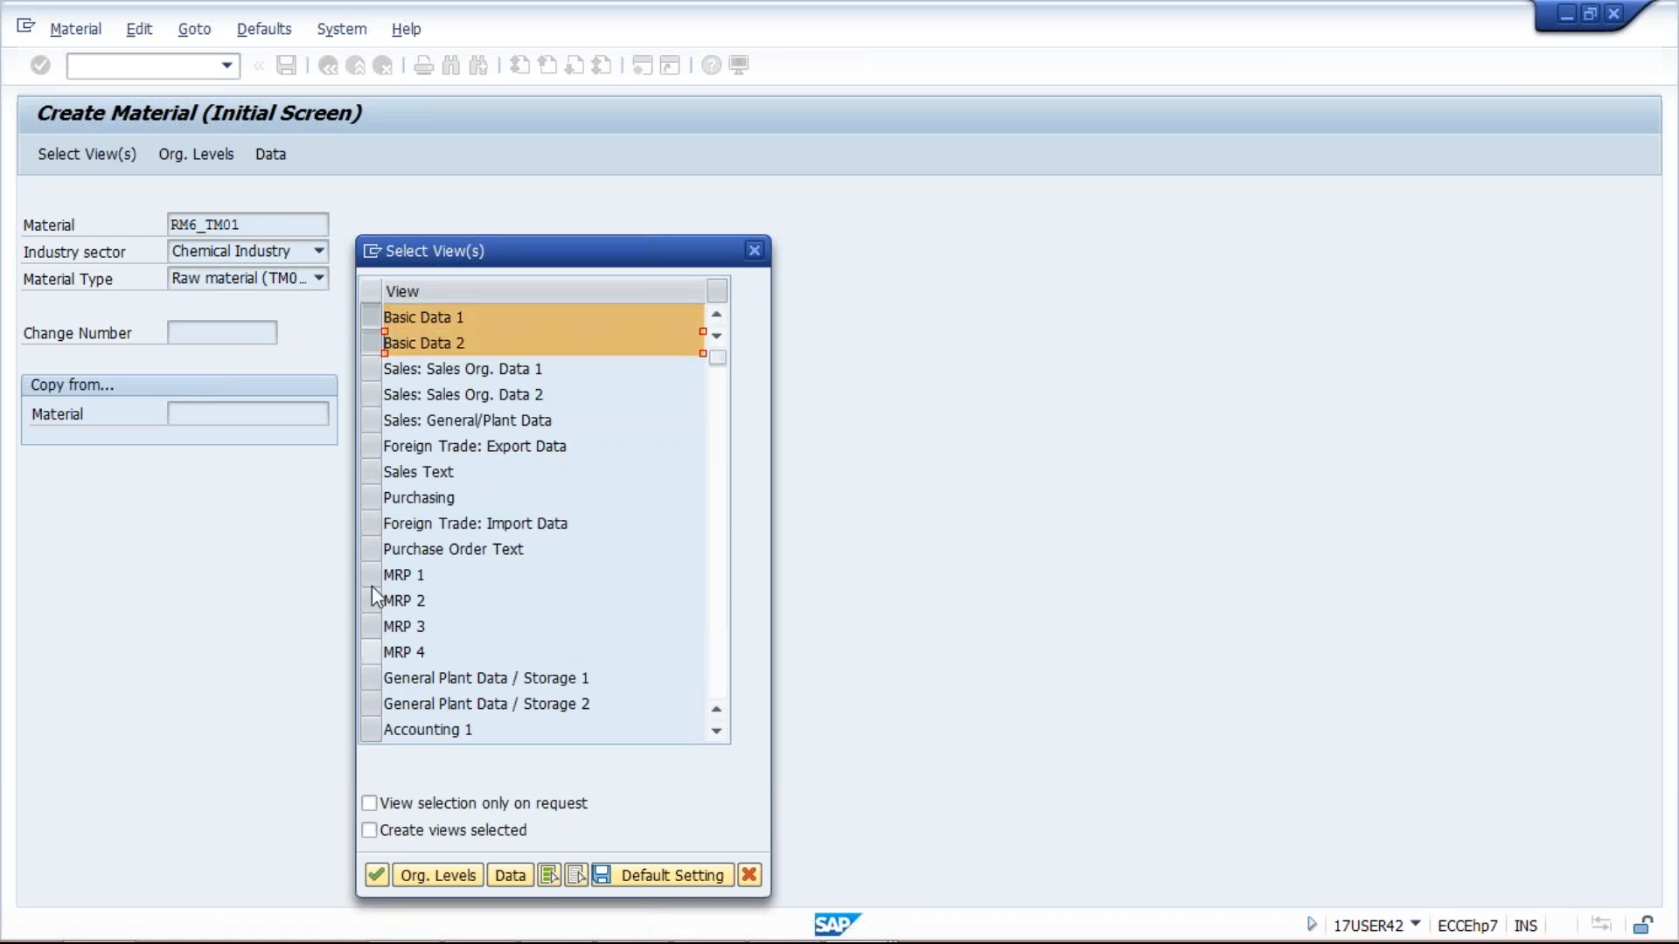
left_click(372, 583)
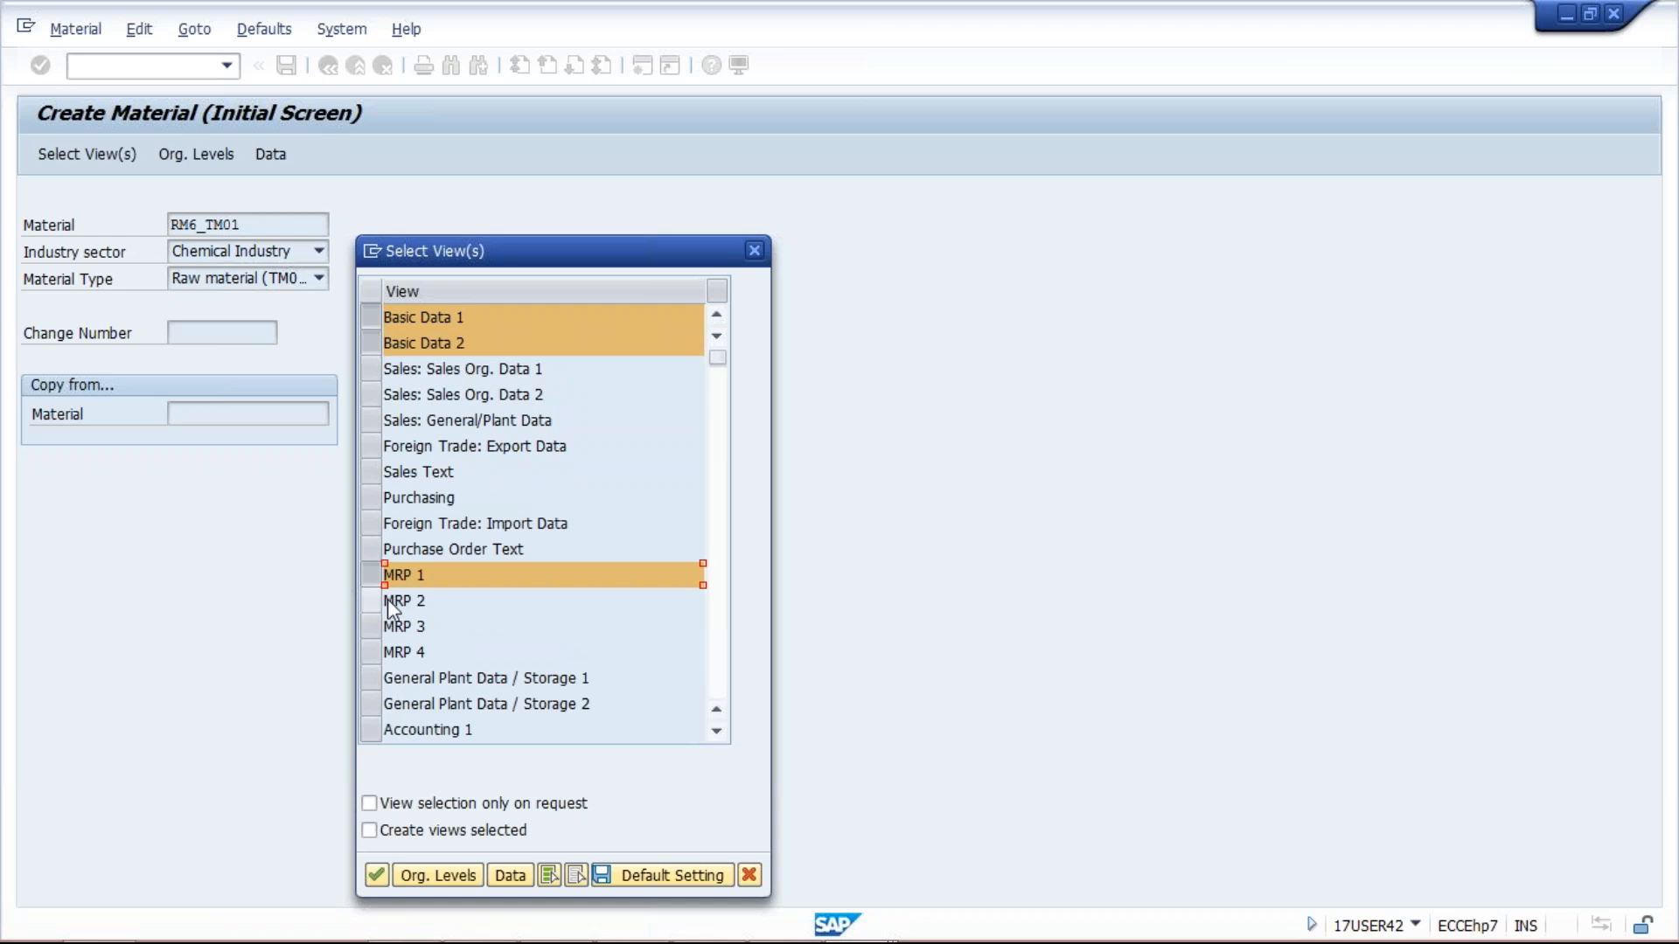
left_click(385, 600)
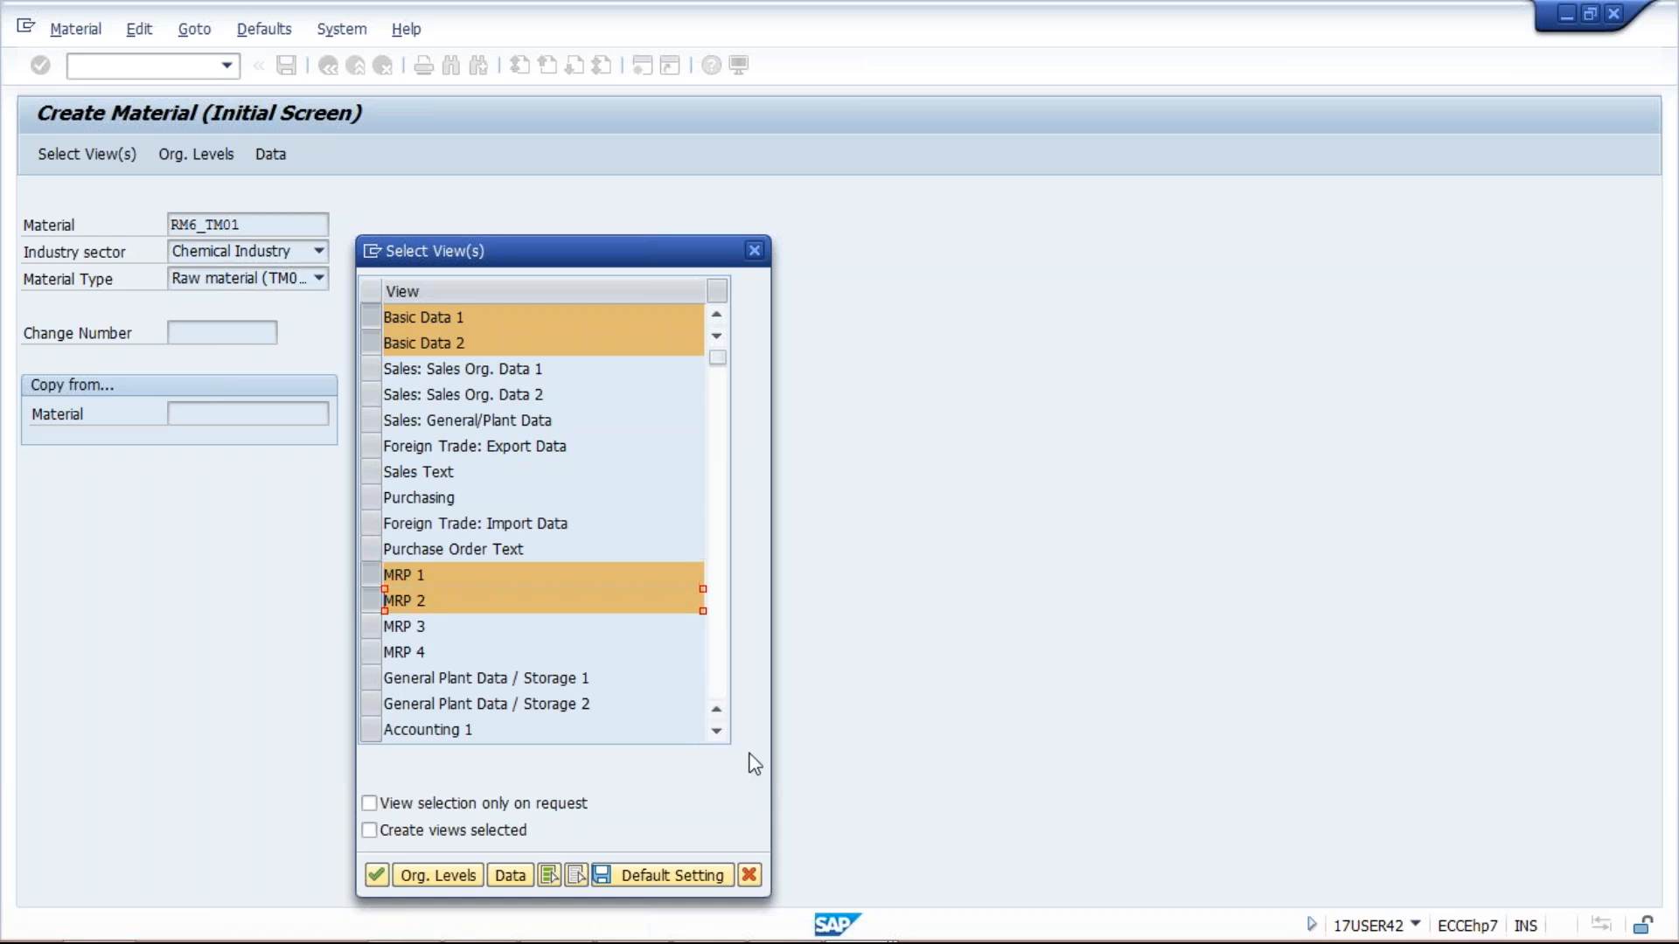
left_click(370, 498)
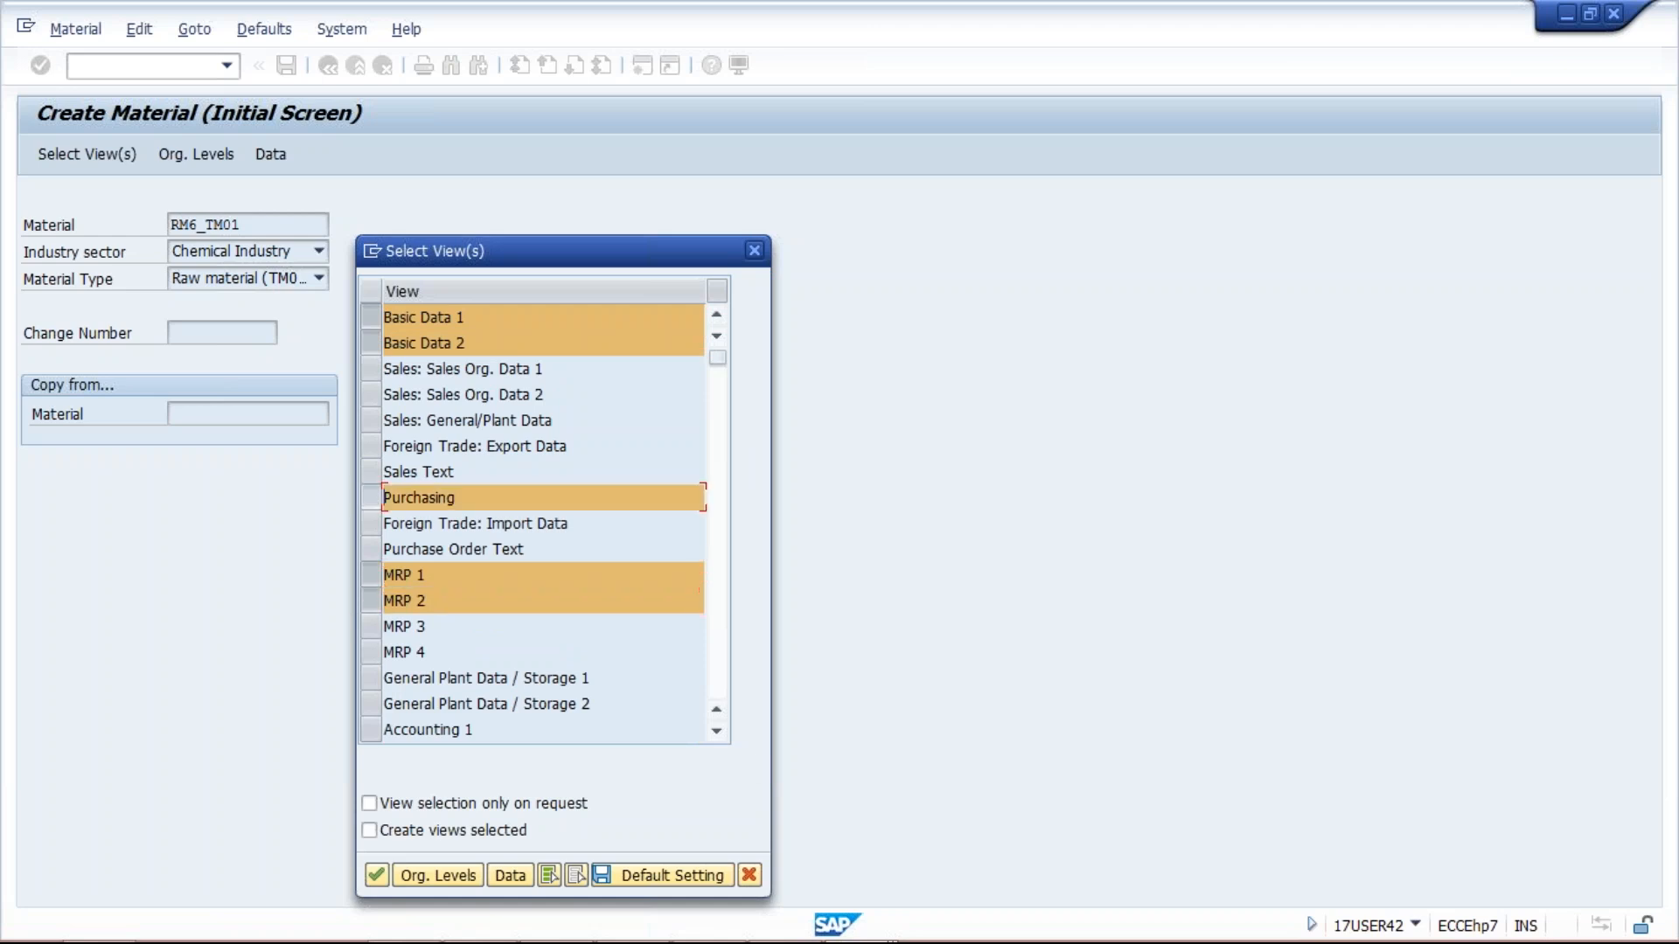
Step: Add the Accounting 1 and Costing 1 views and save the view selection as the default setting
left_click(717, 733)
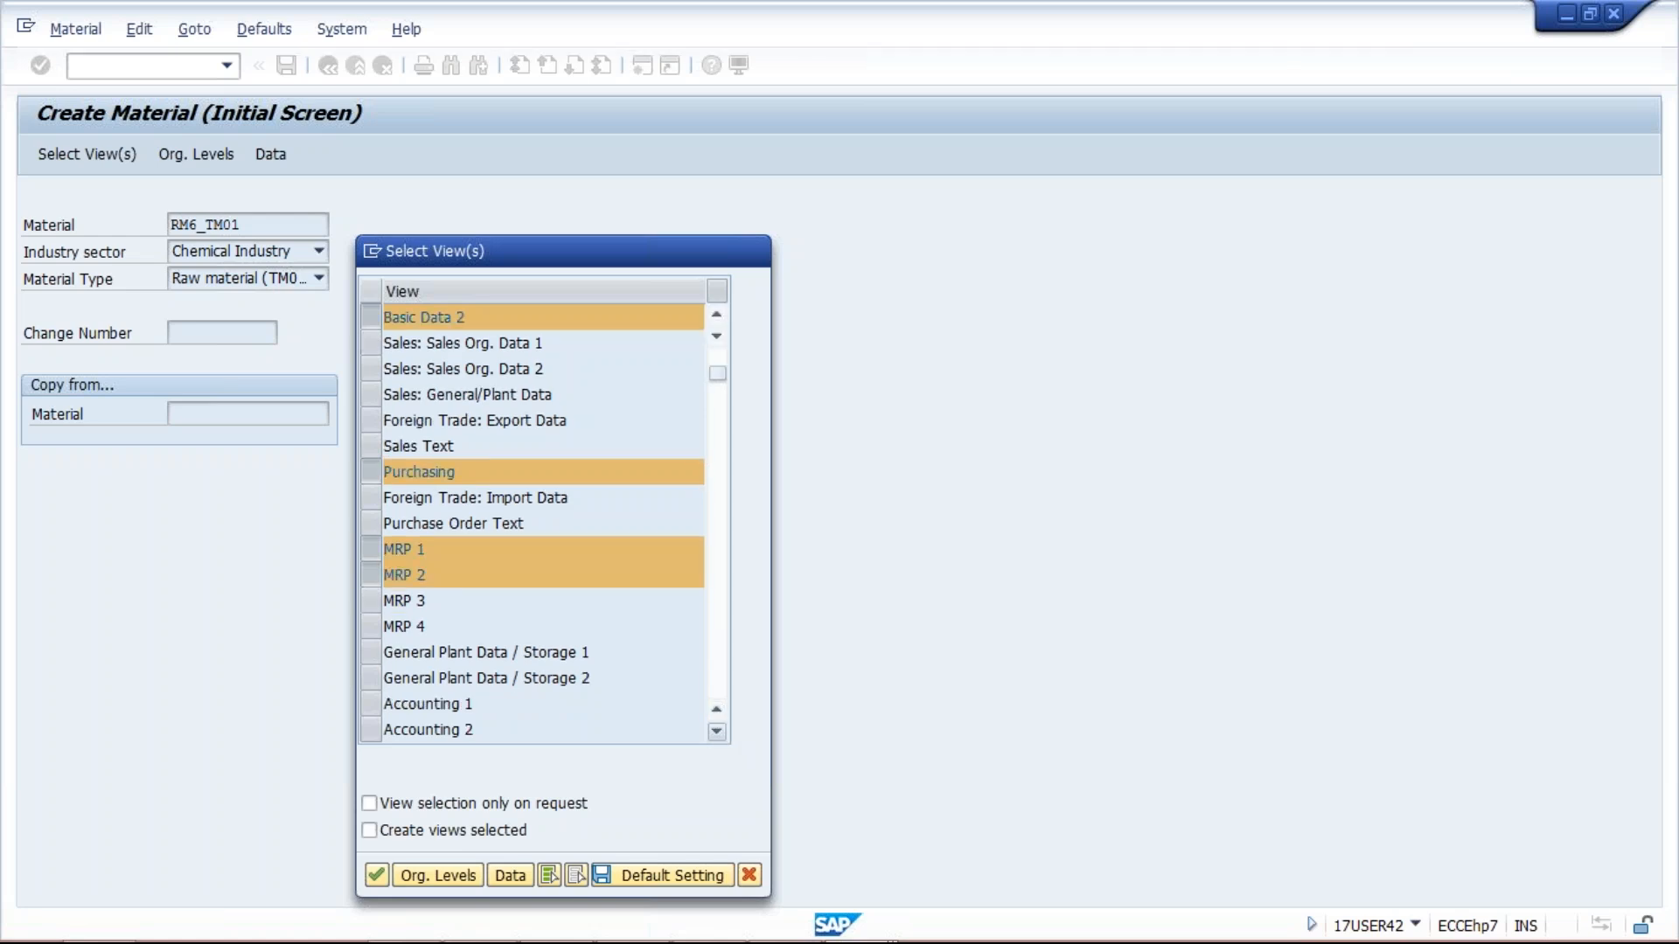
left_click(717, 733)
left_click(717, 733)
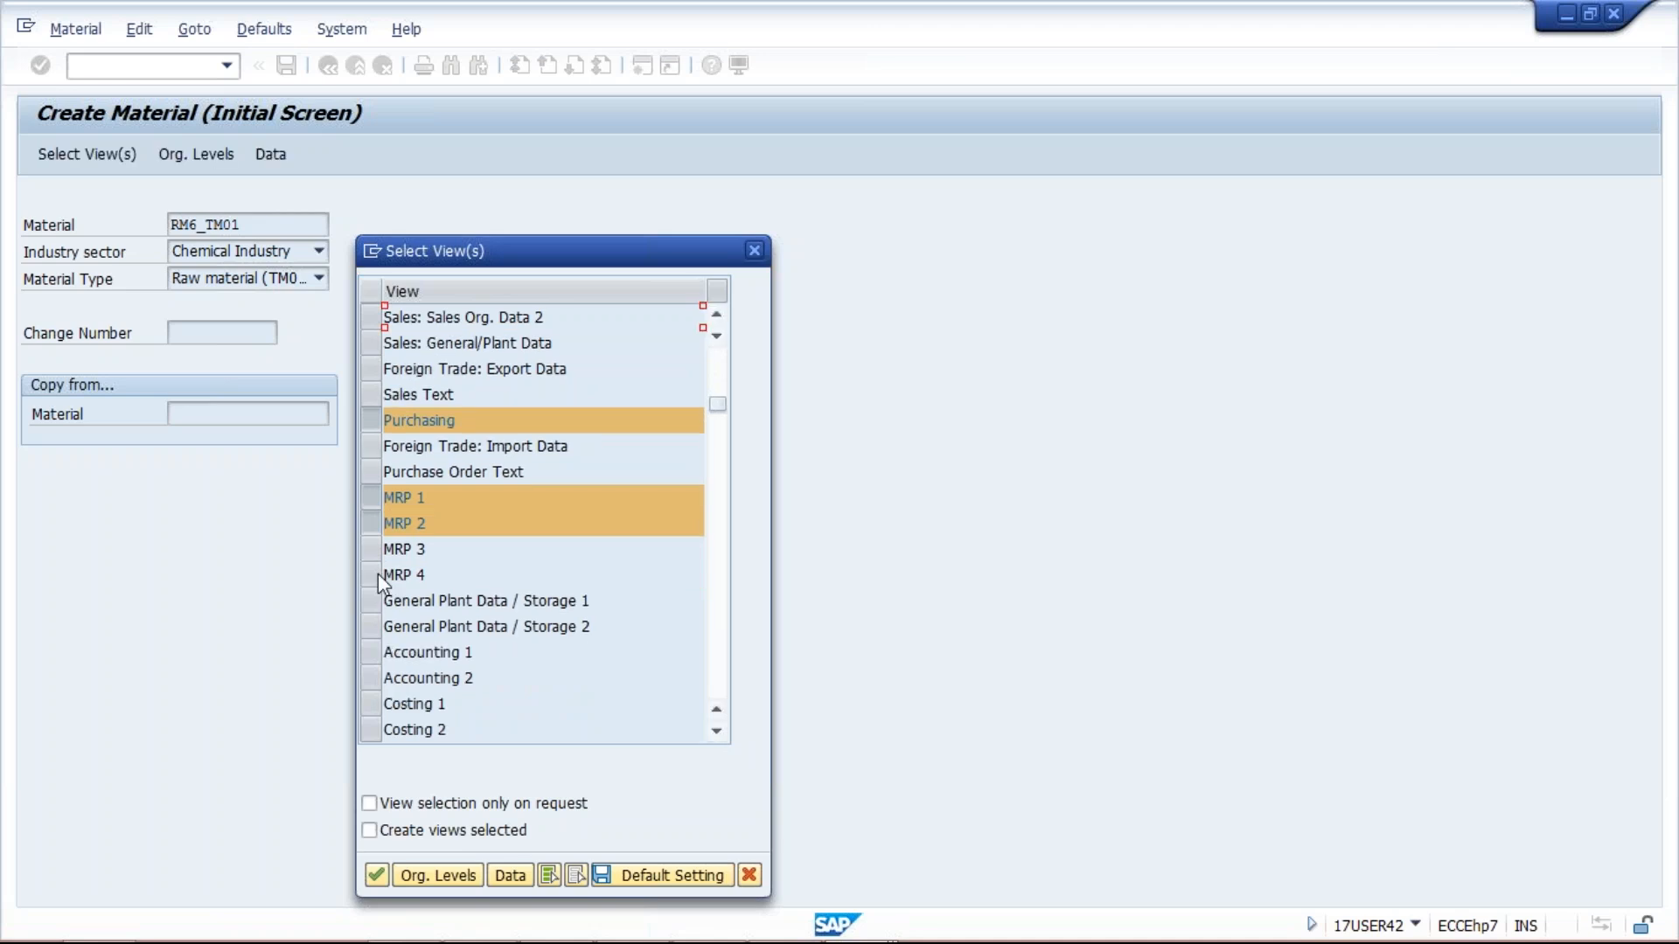
left_click(371, 653)
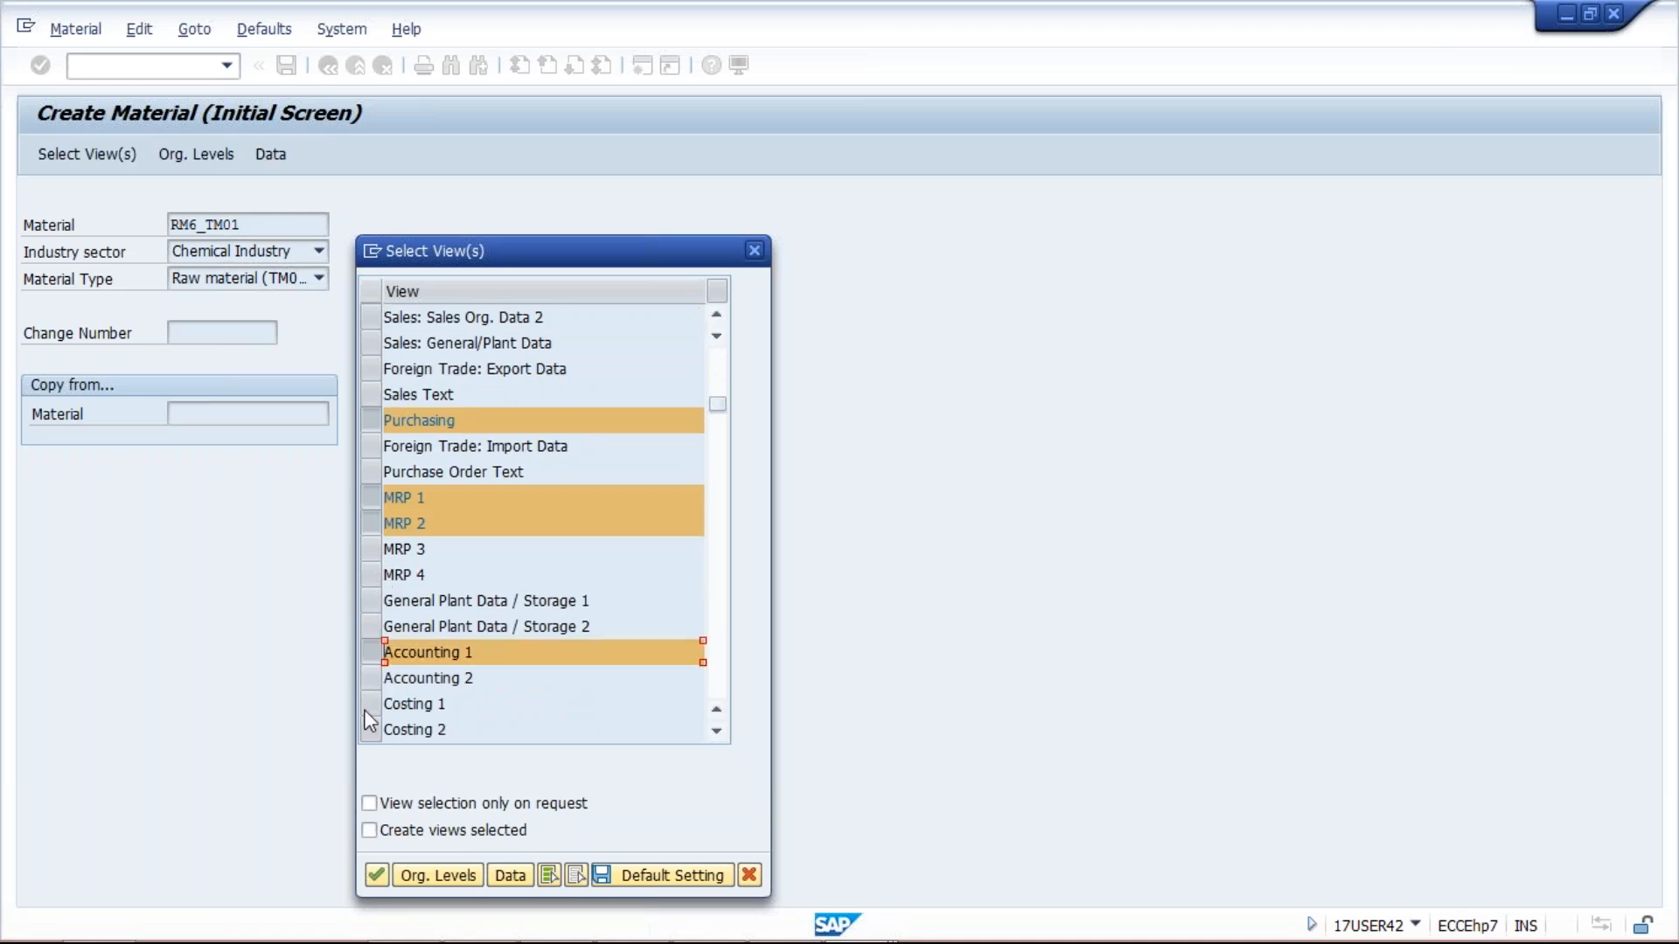
left_click(369, 703)
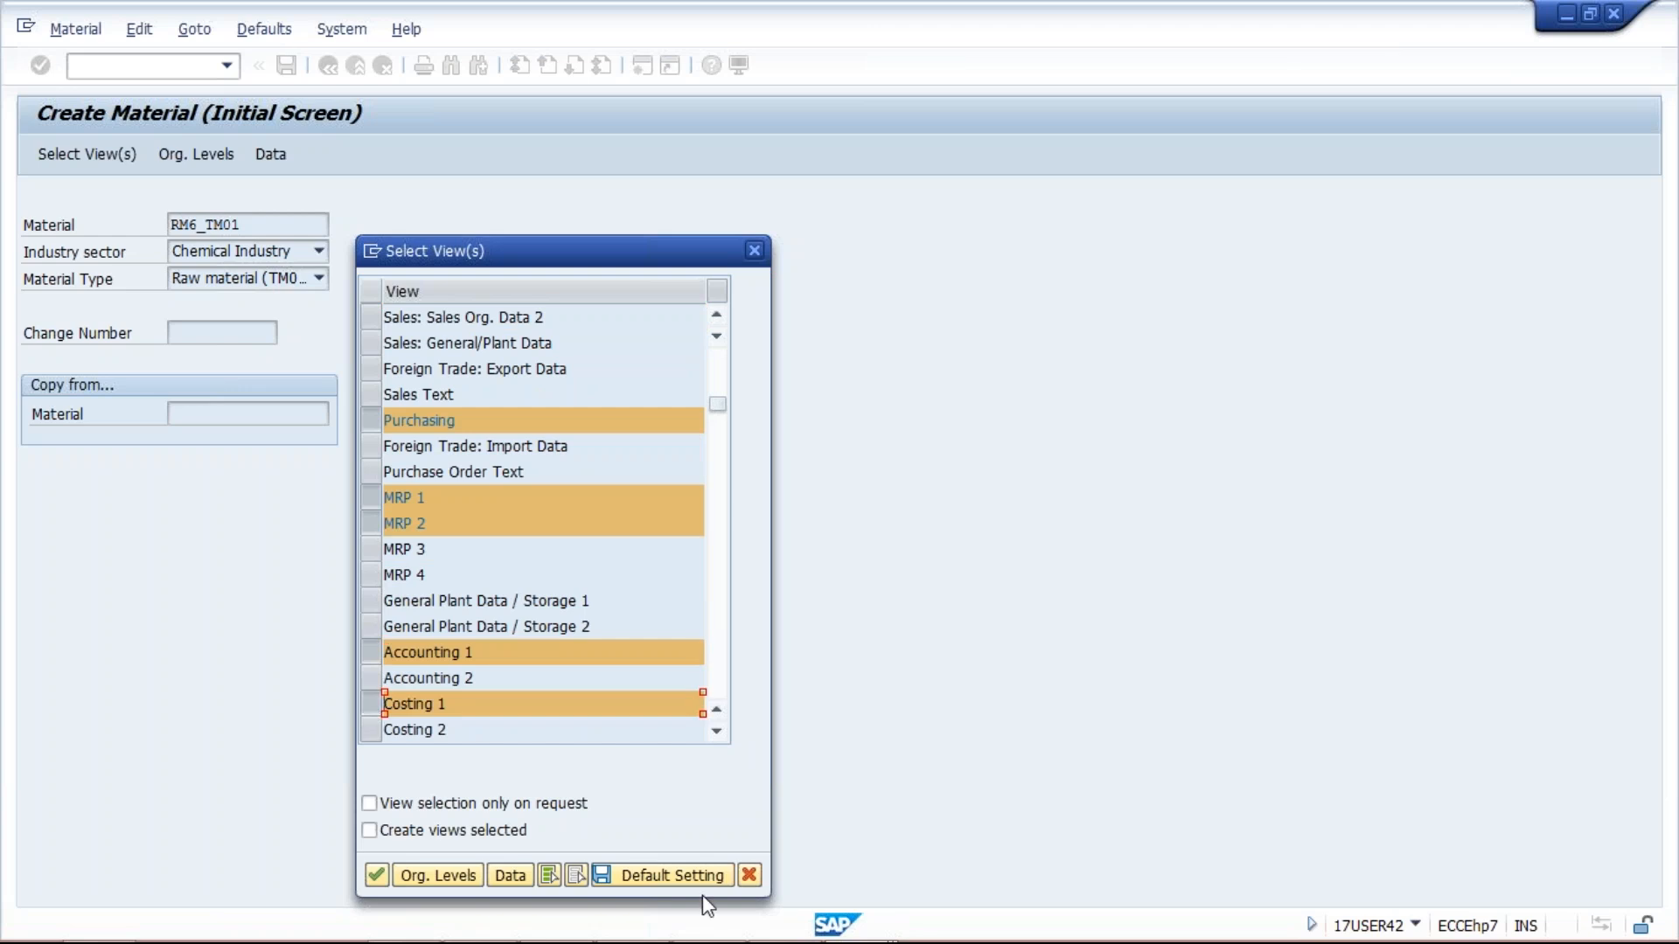
left_click(680, 872)
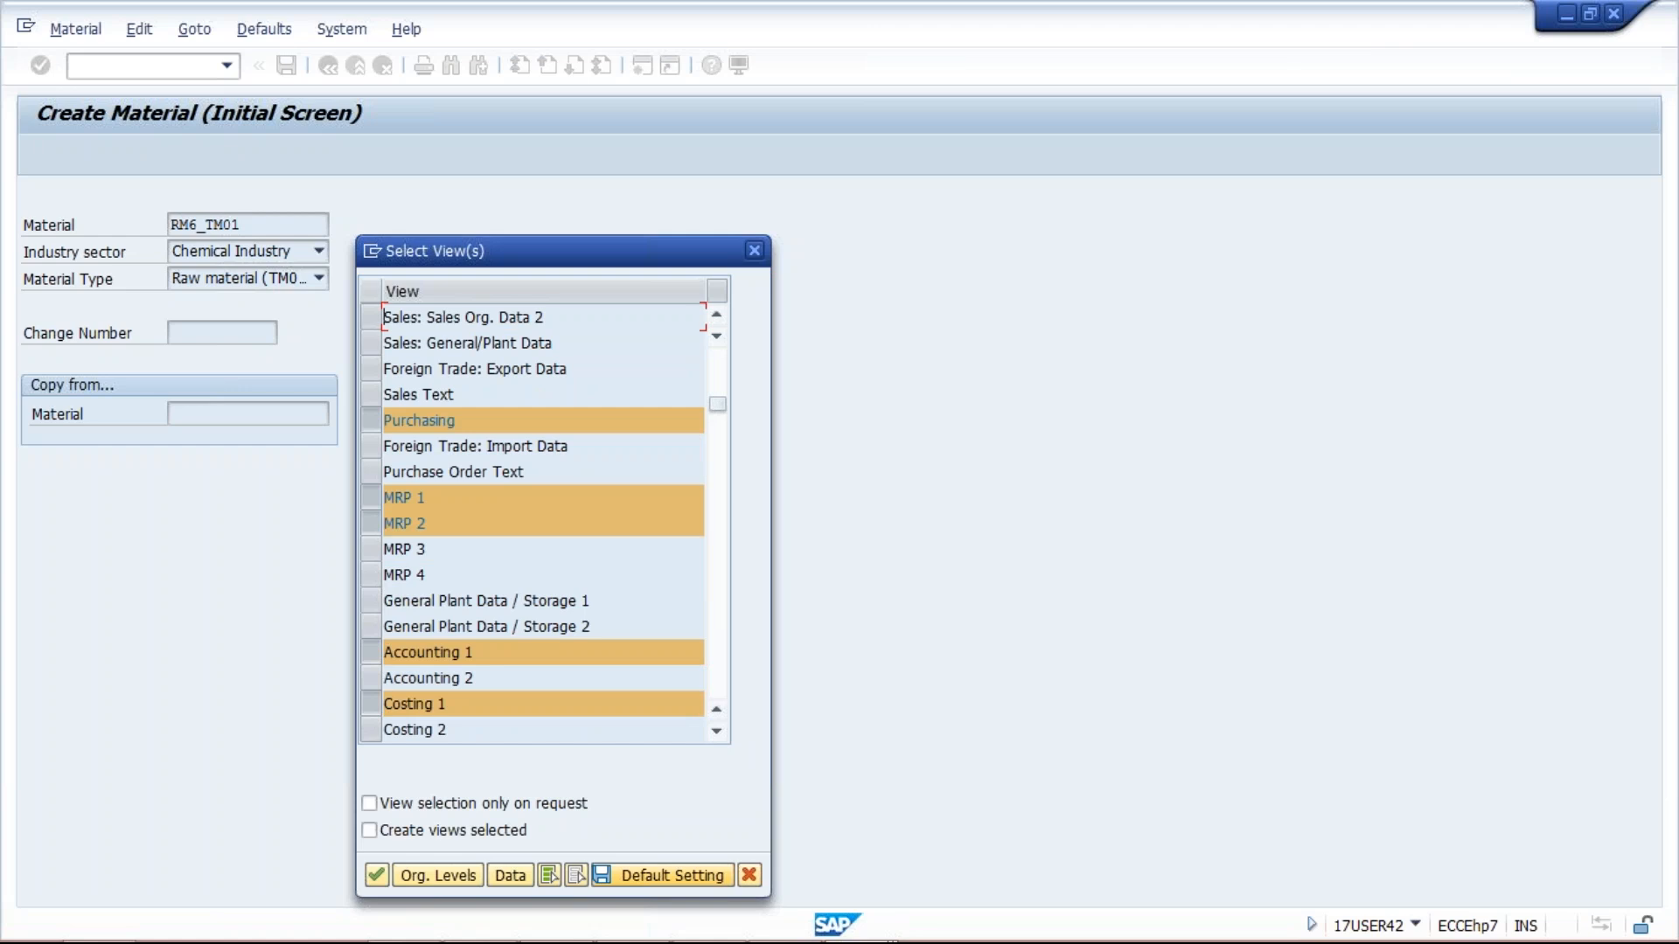
Step: Confirm the view selection and set both the plant and the storage location to TM01
left_click(381, 869)
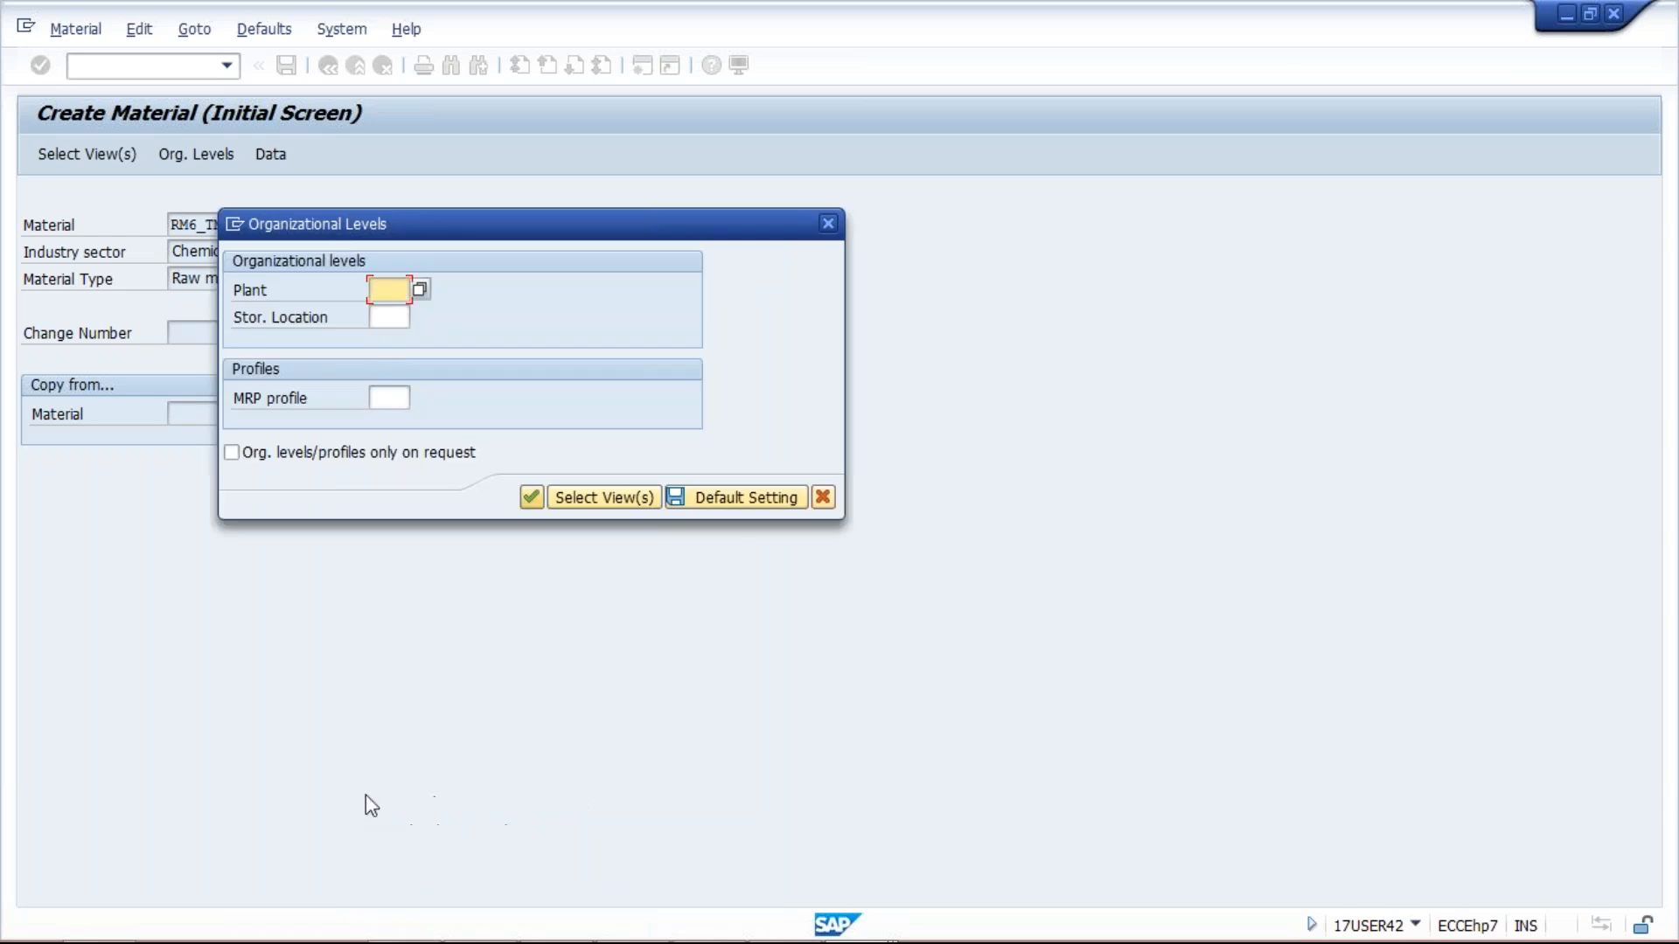
type("TM01")
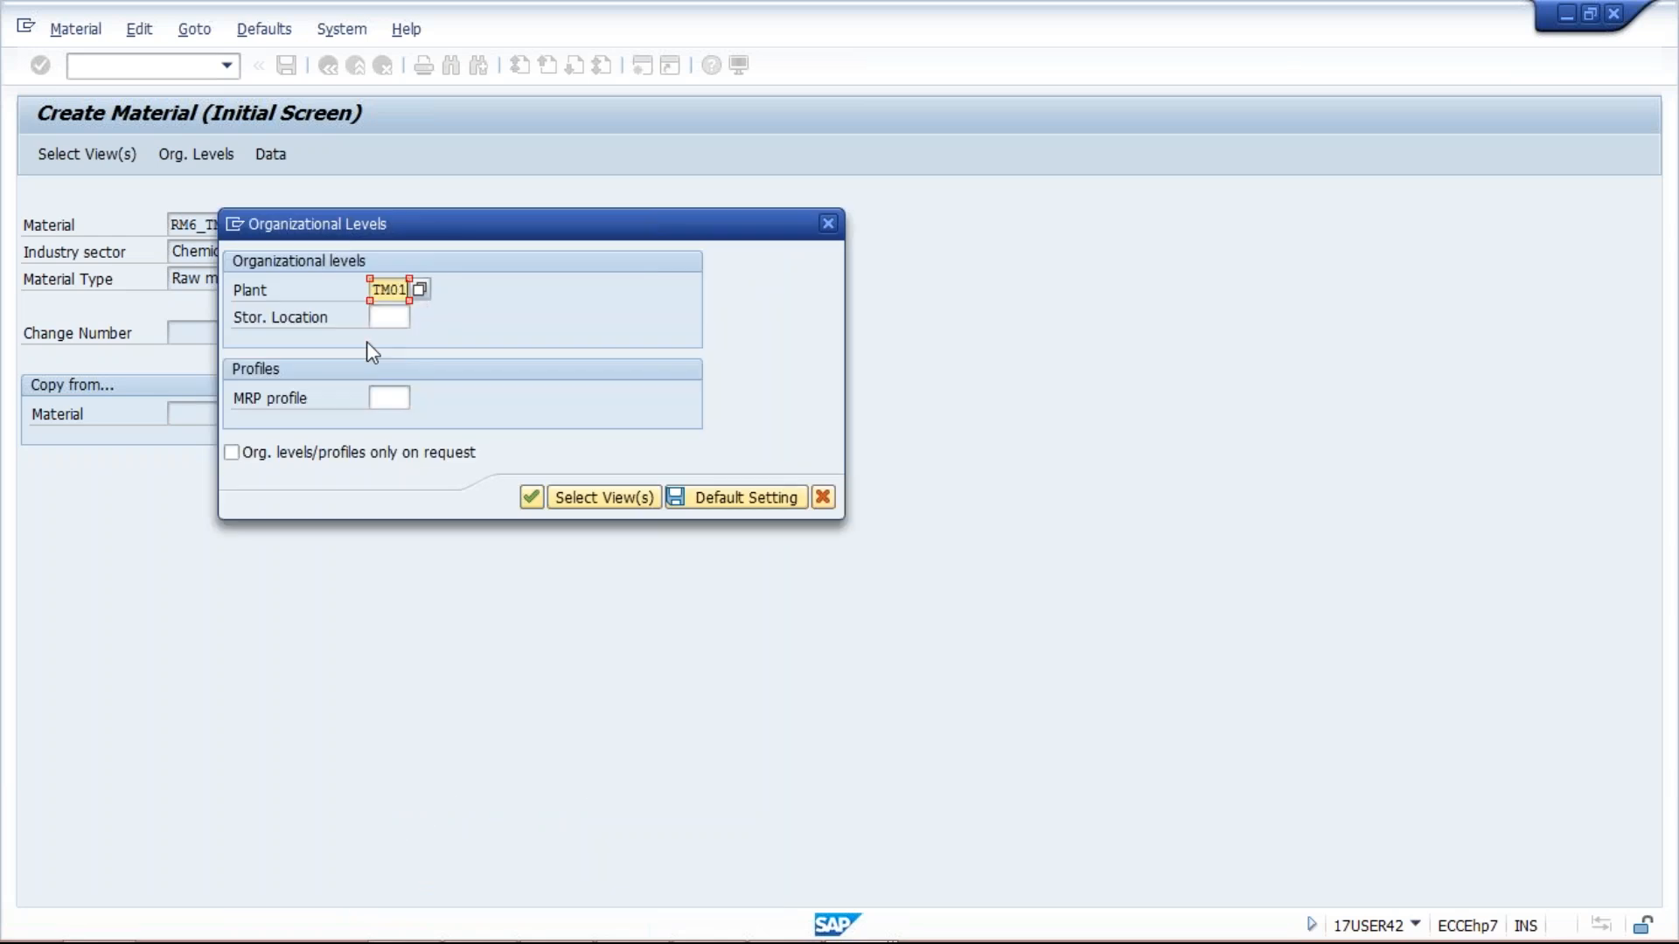
key("Tab")
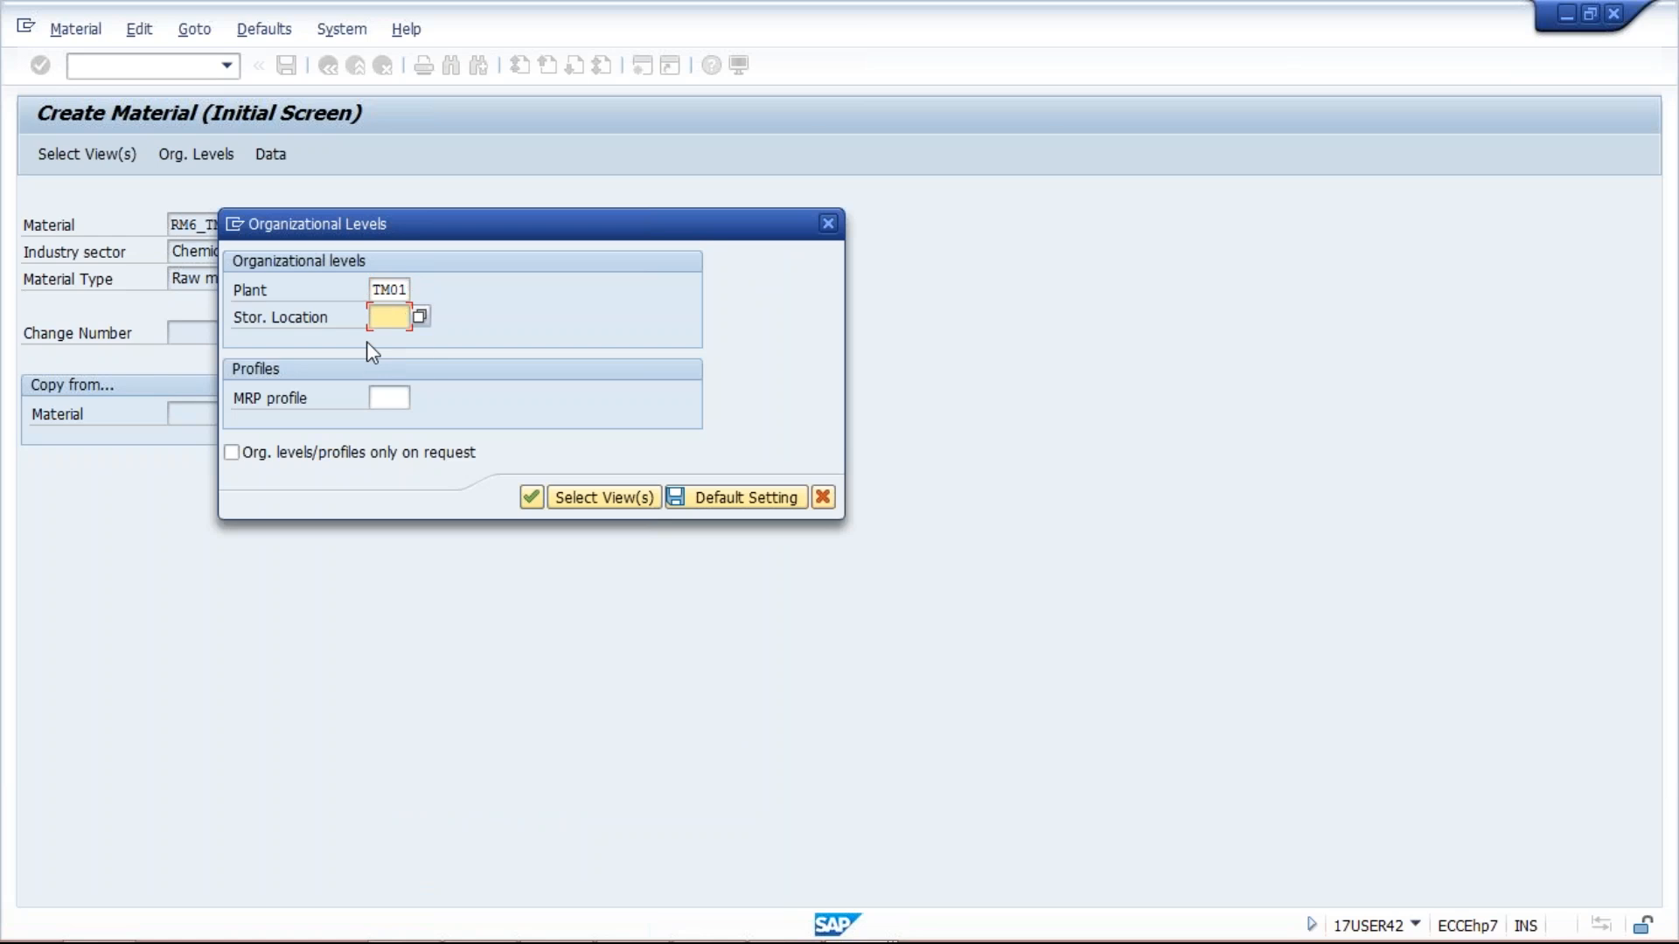
type("TM01")
key("Return")
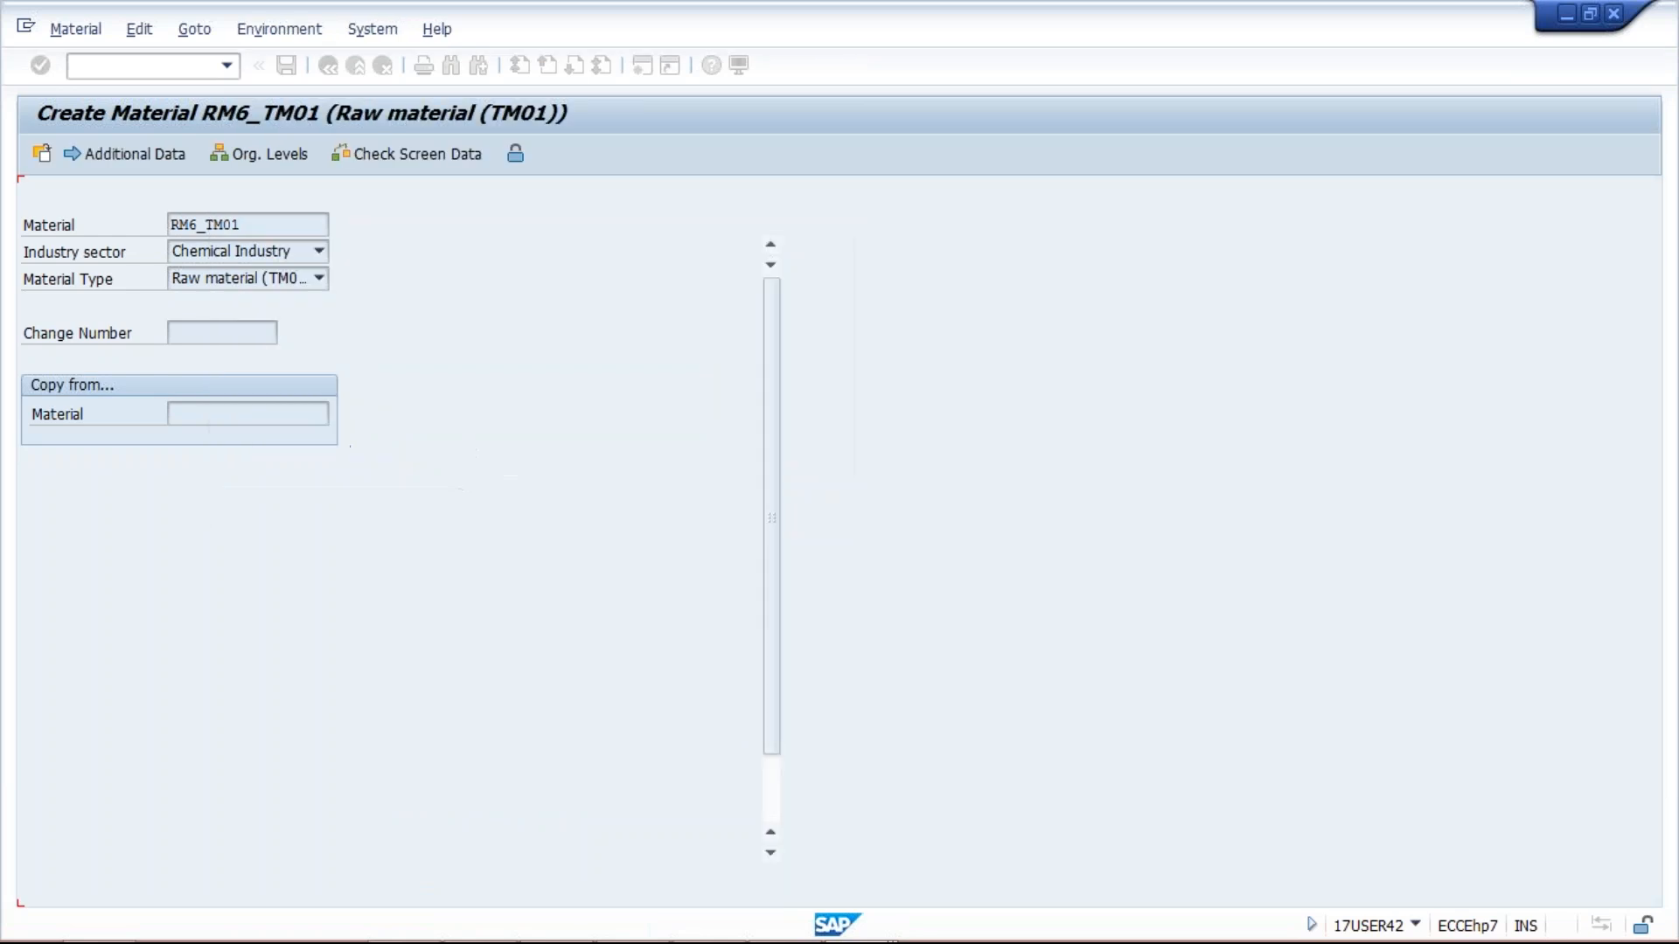
Step: Fill in Basic data 1 with the description RAW MATERIAL, base unit of measure TO and material group 00104
left_click(447, 252)
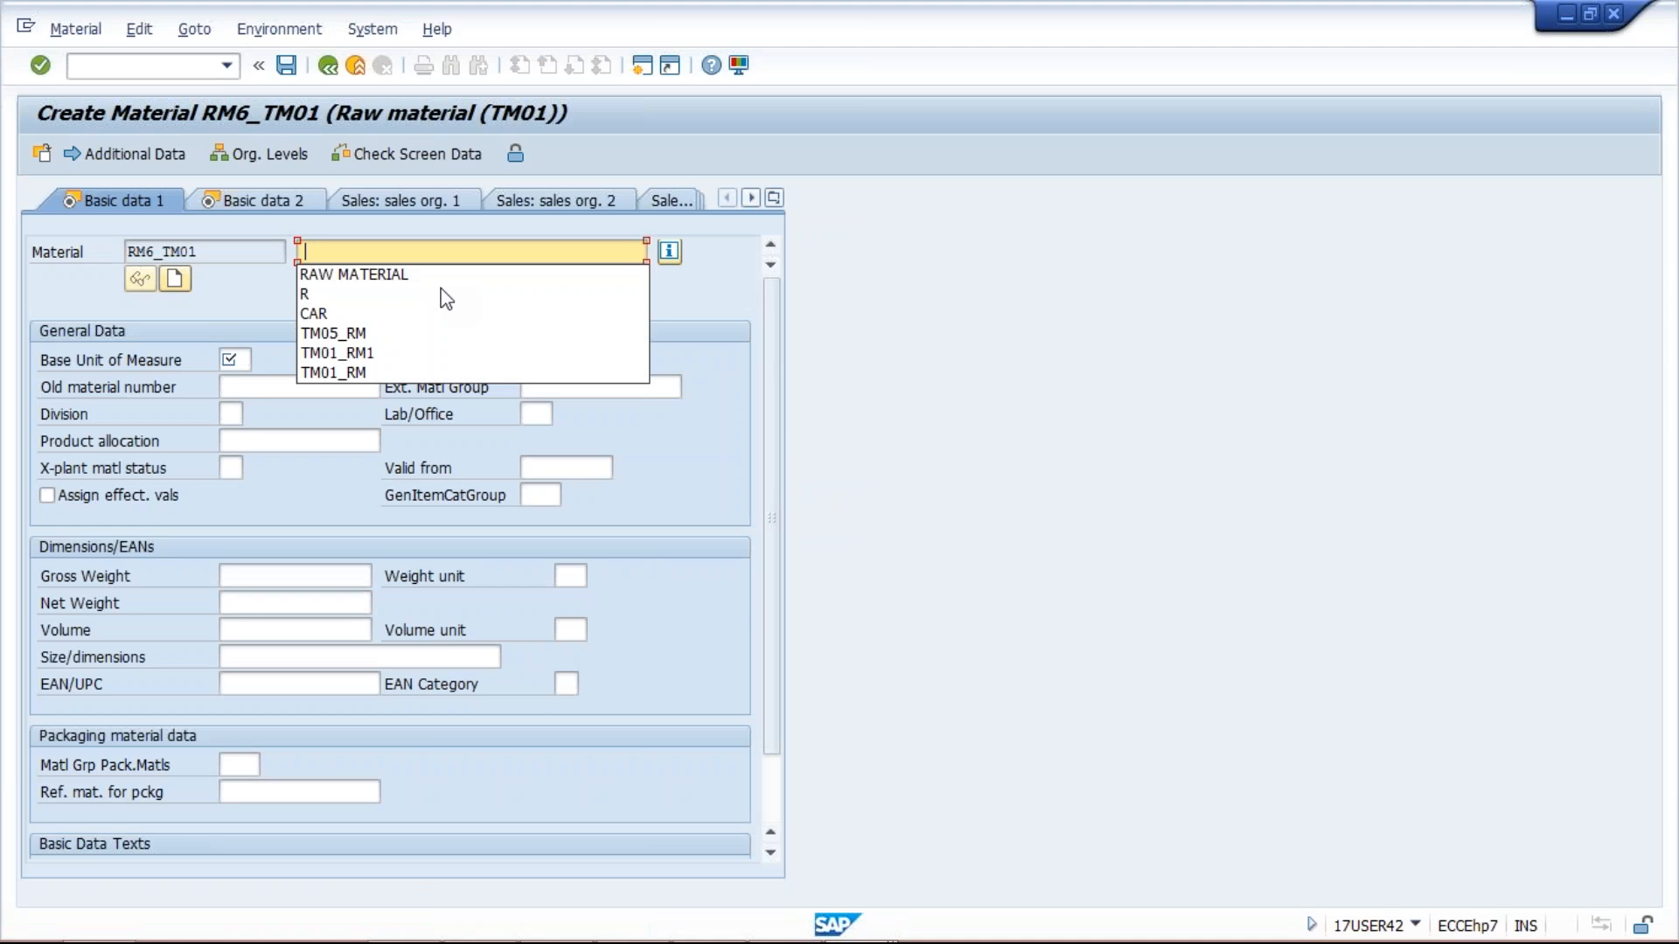
left_click(442, 275)
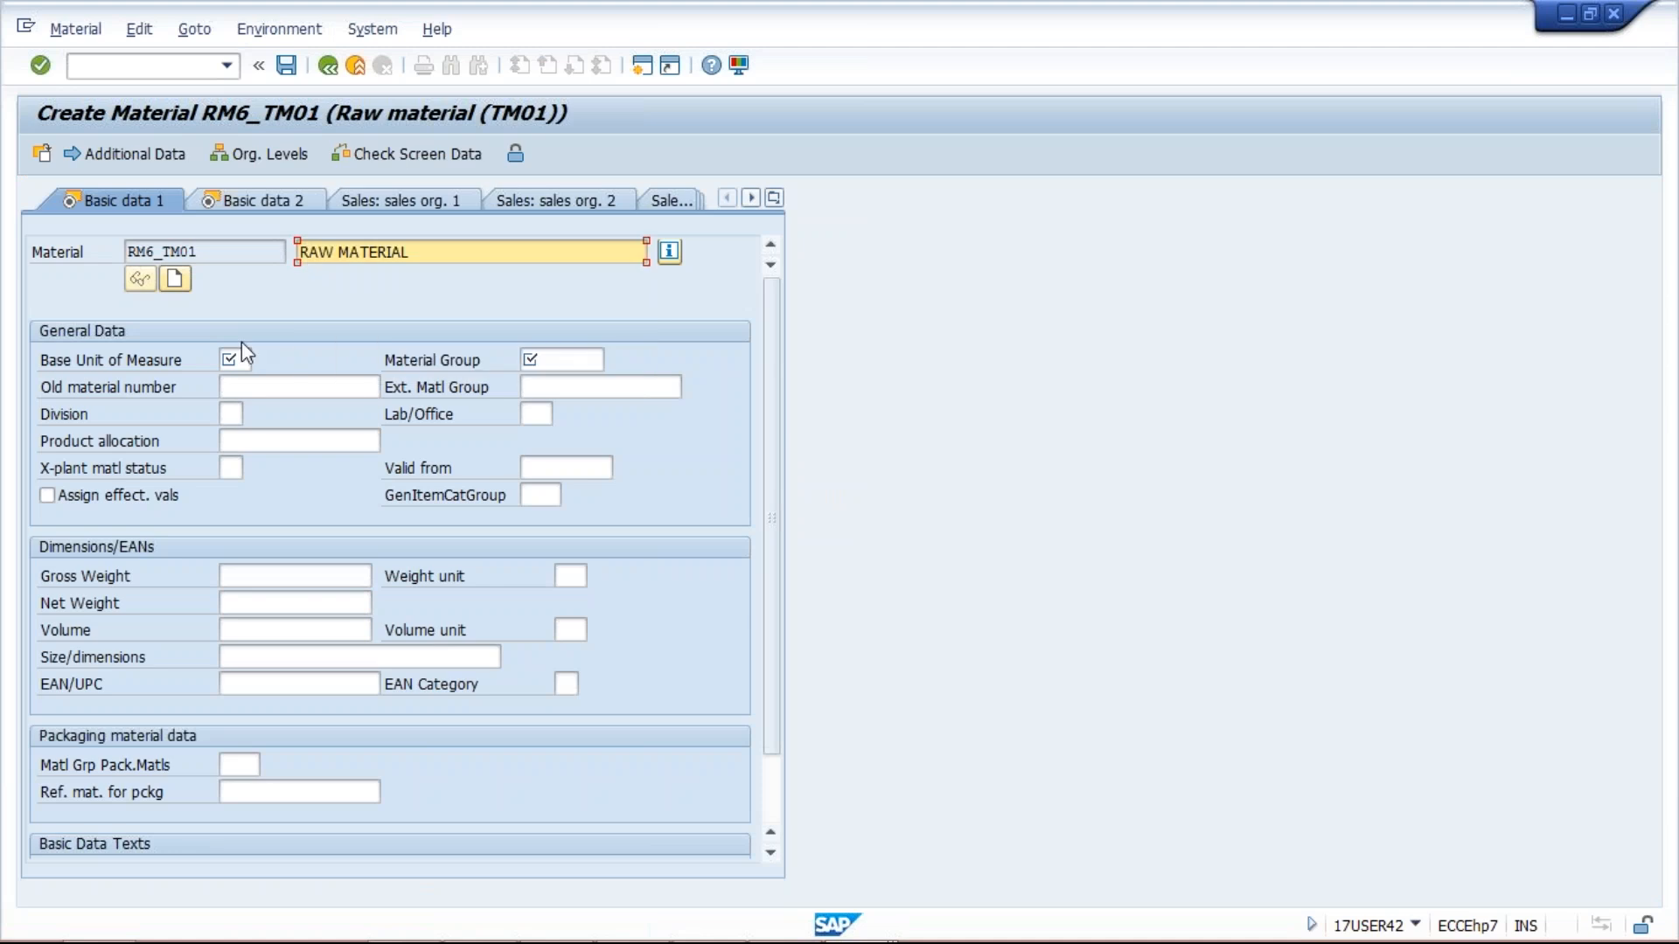
left_click(236, 359)
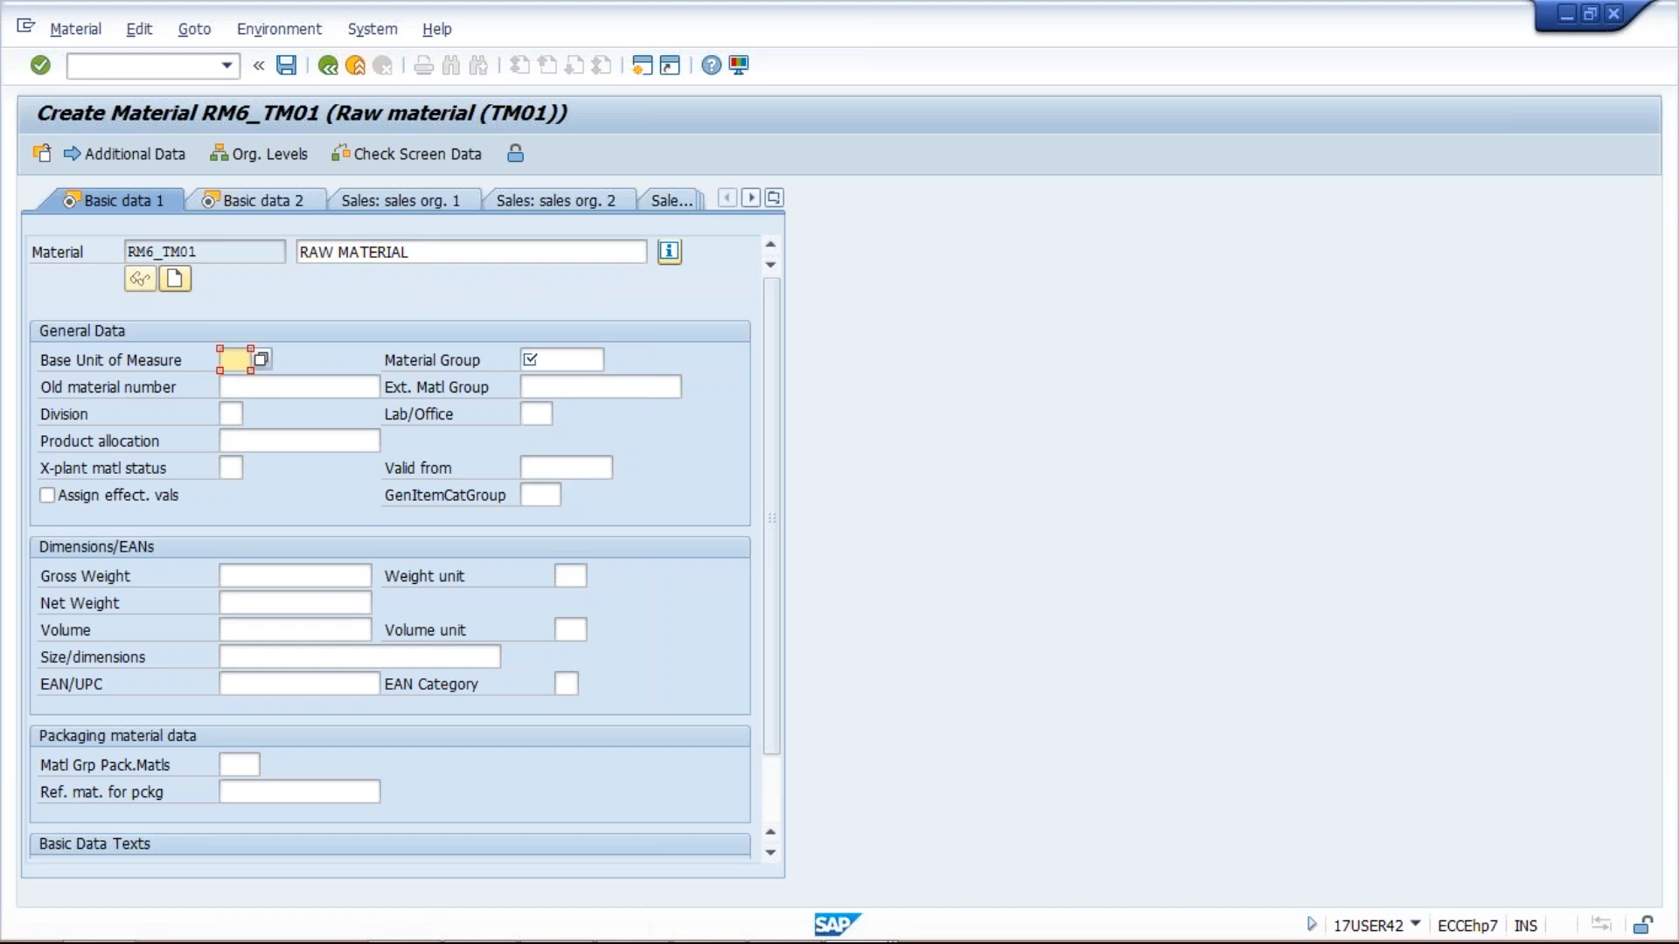
type("TO")
left_click(564, 362)
type("00104")
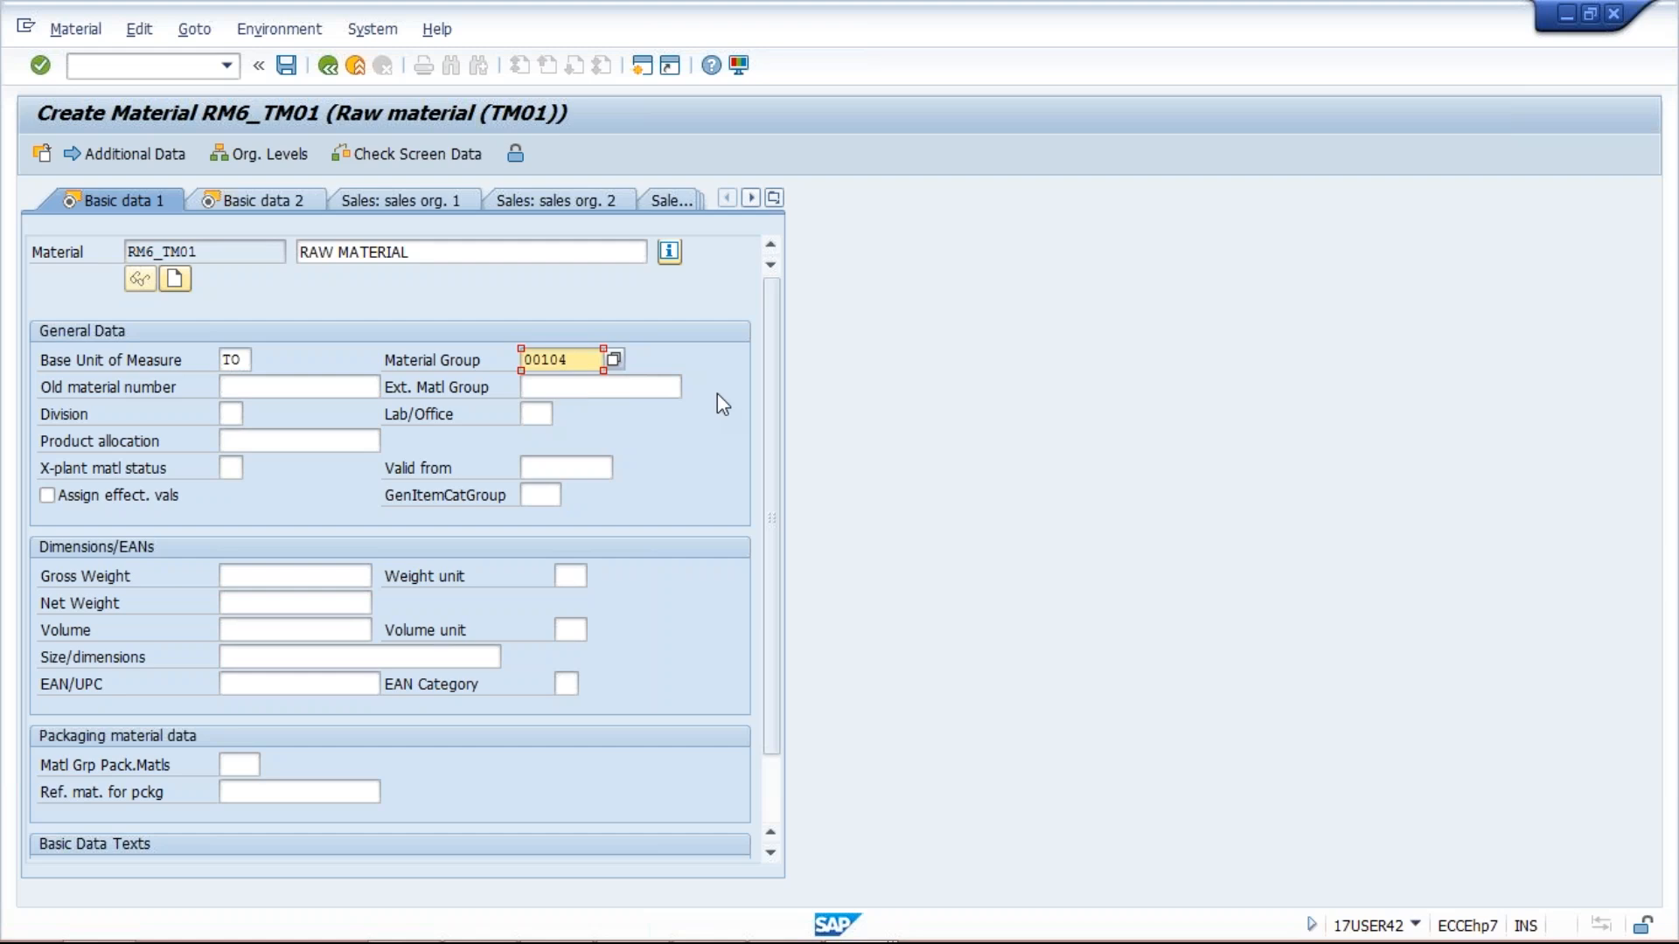
key("Return")
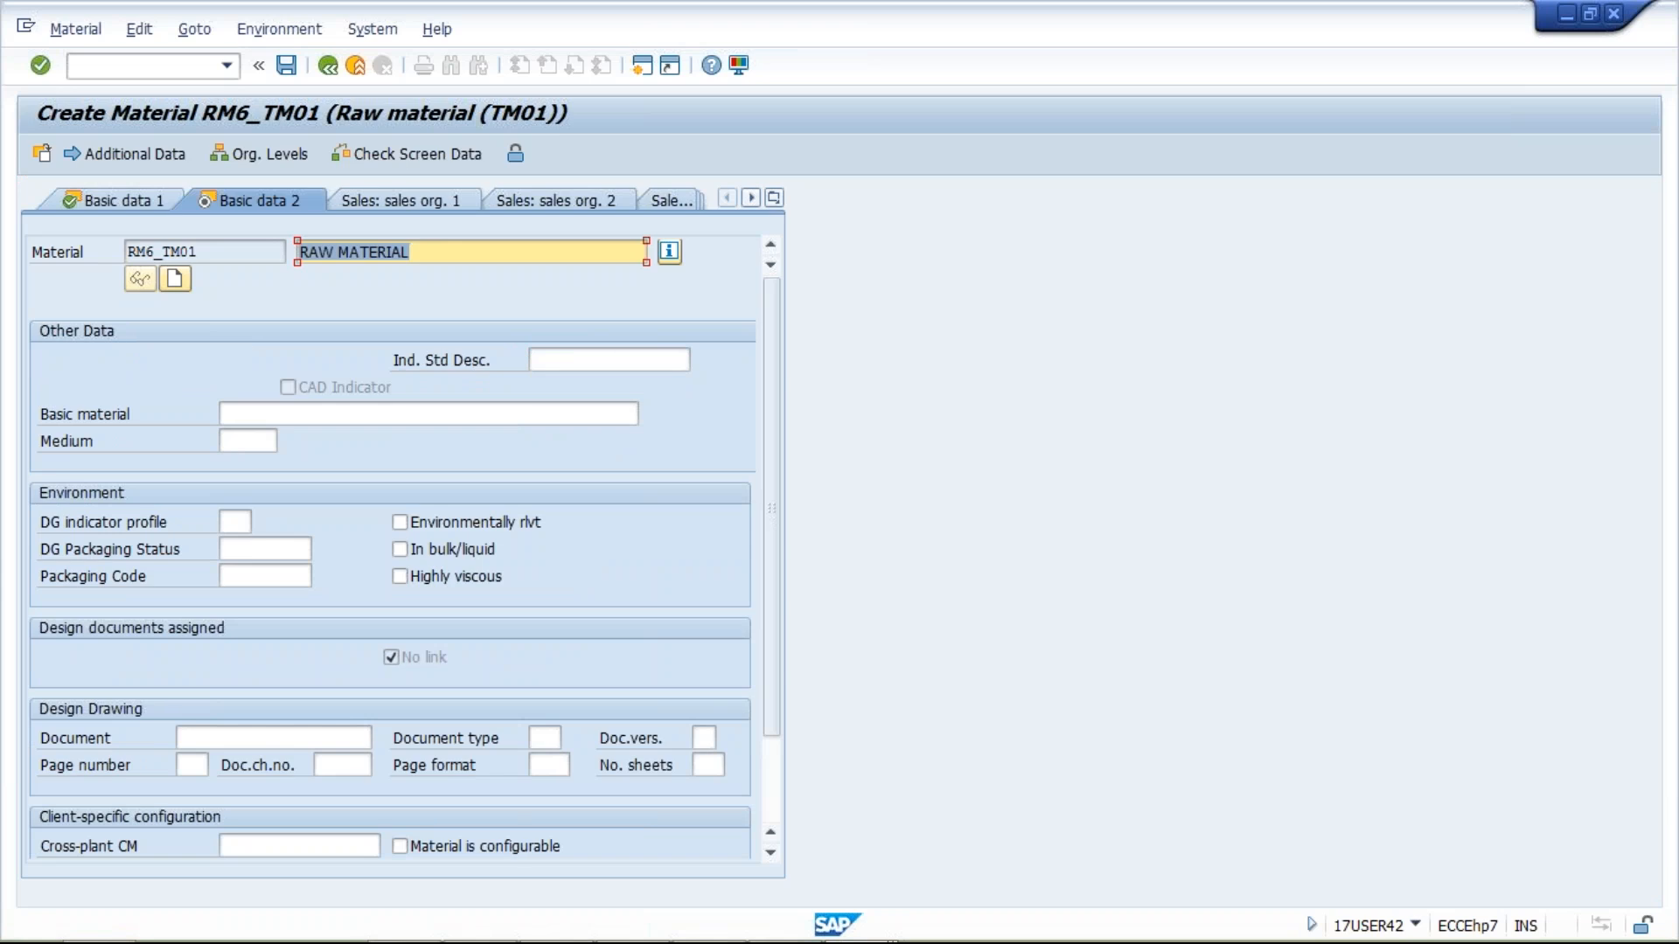
Step: Pass Basic data 2 without entries and set the purchasing group to 000 in the Purchasing view
key("Return")
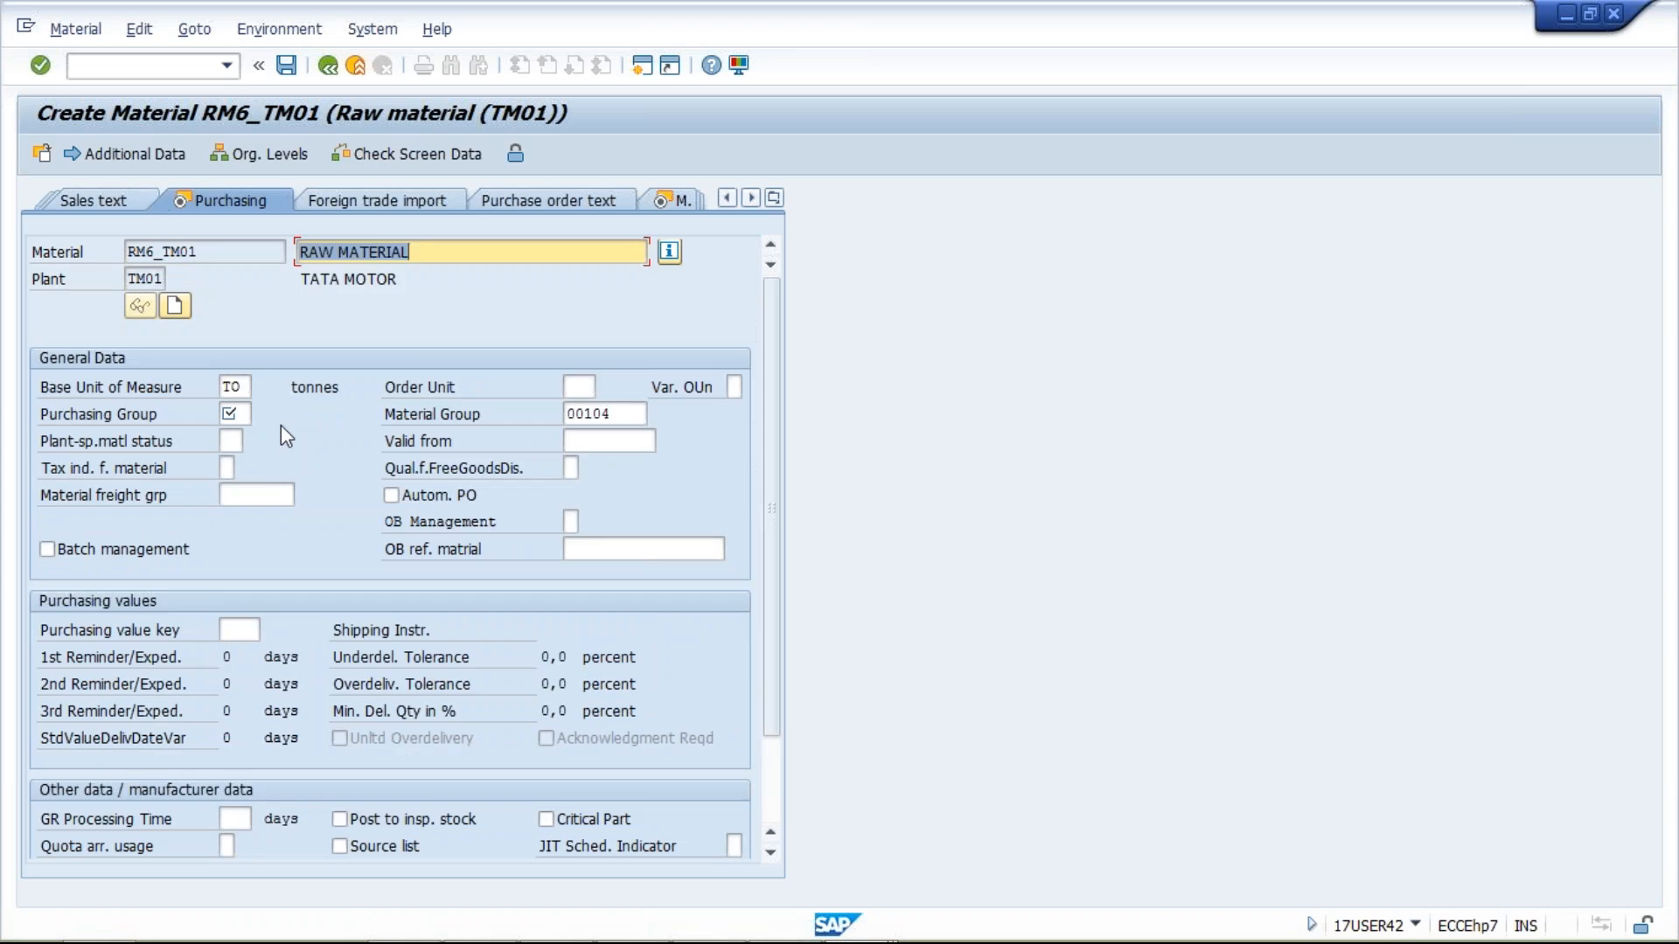
left_click(246, 413)
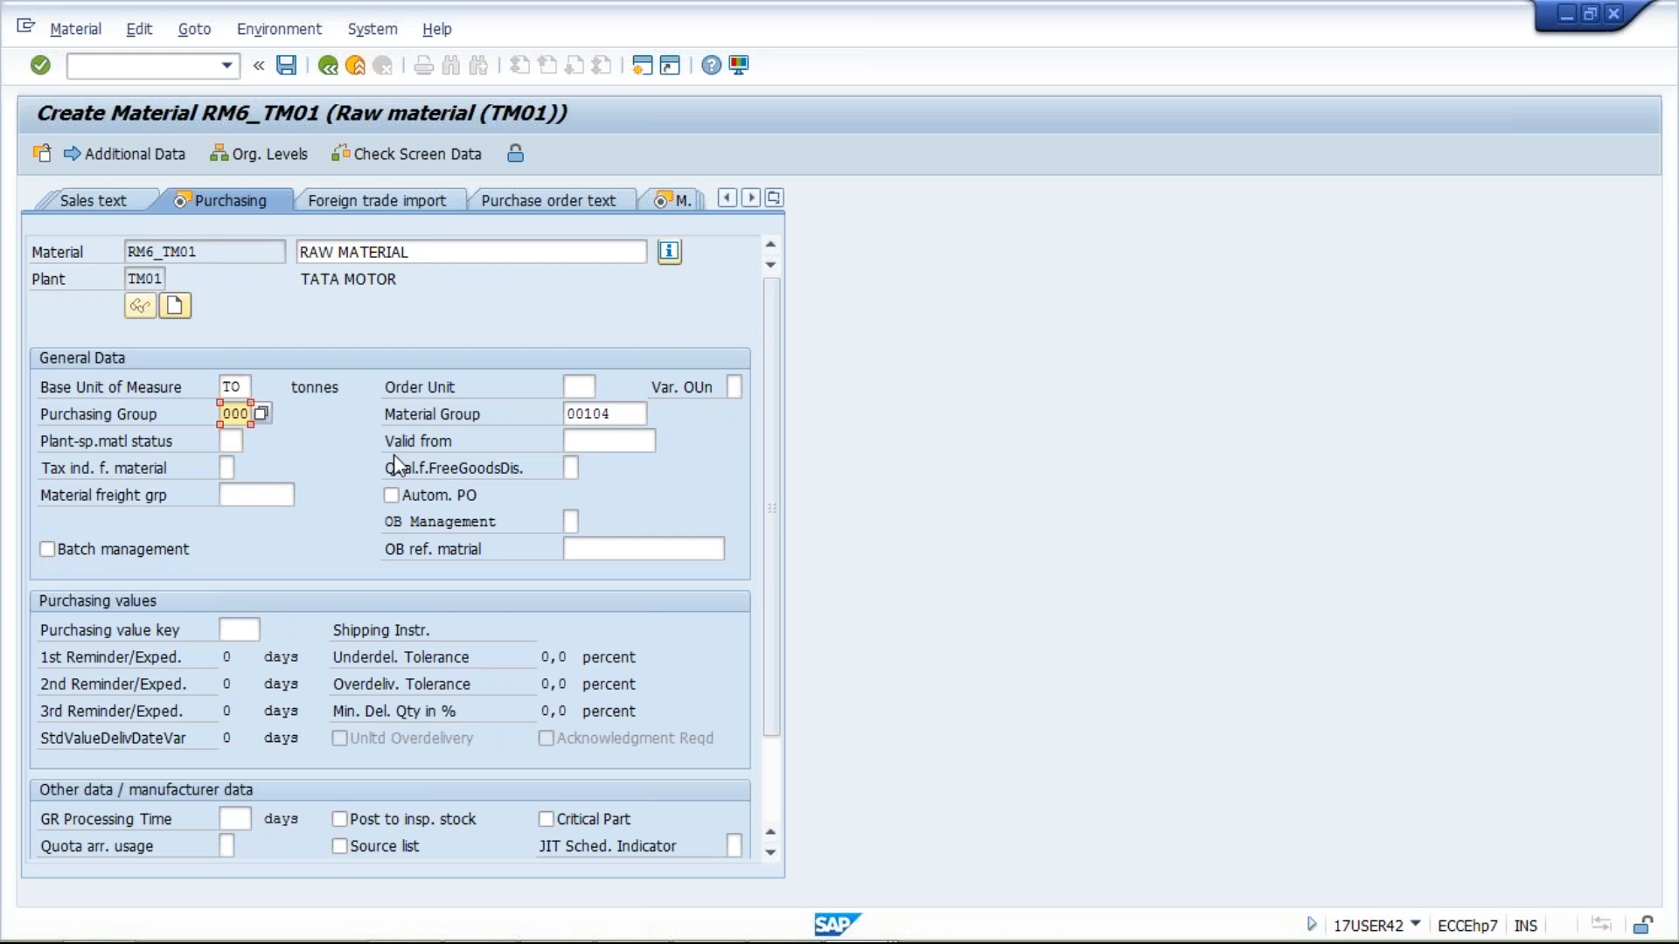
key("Return")
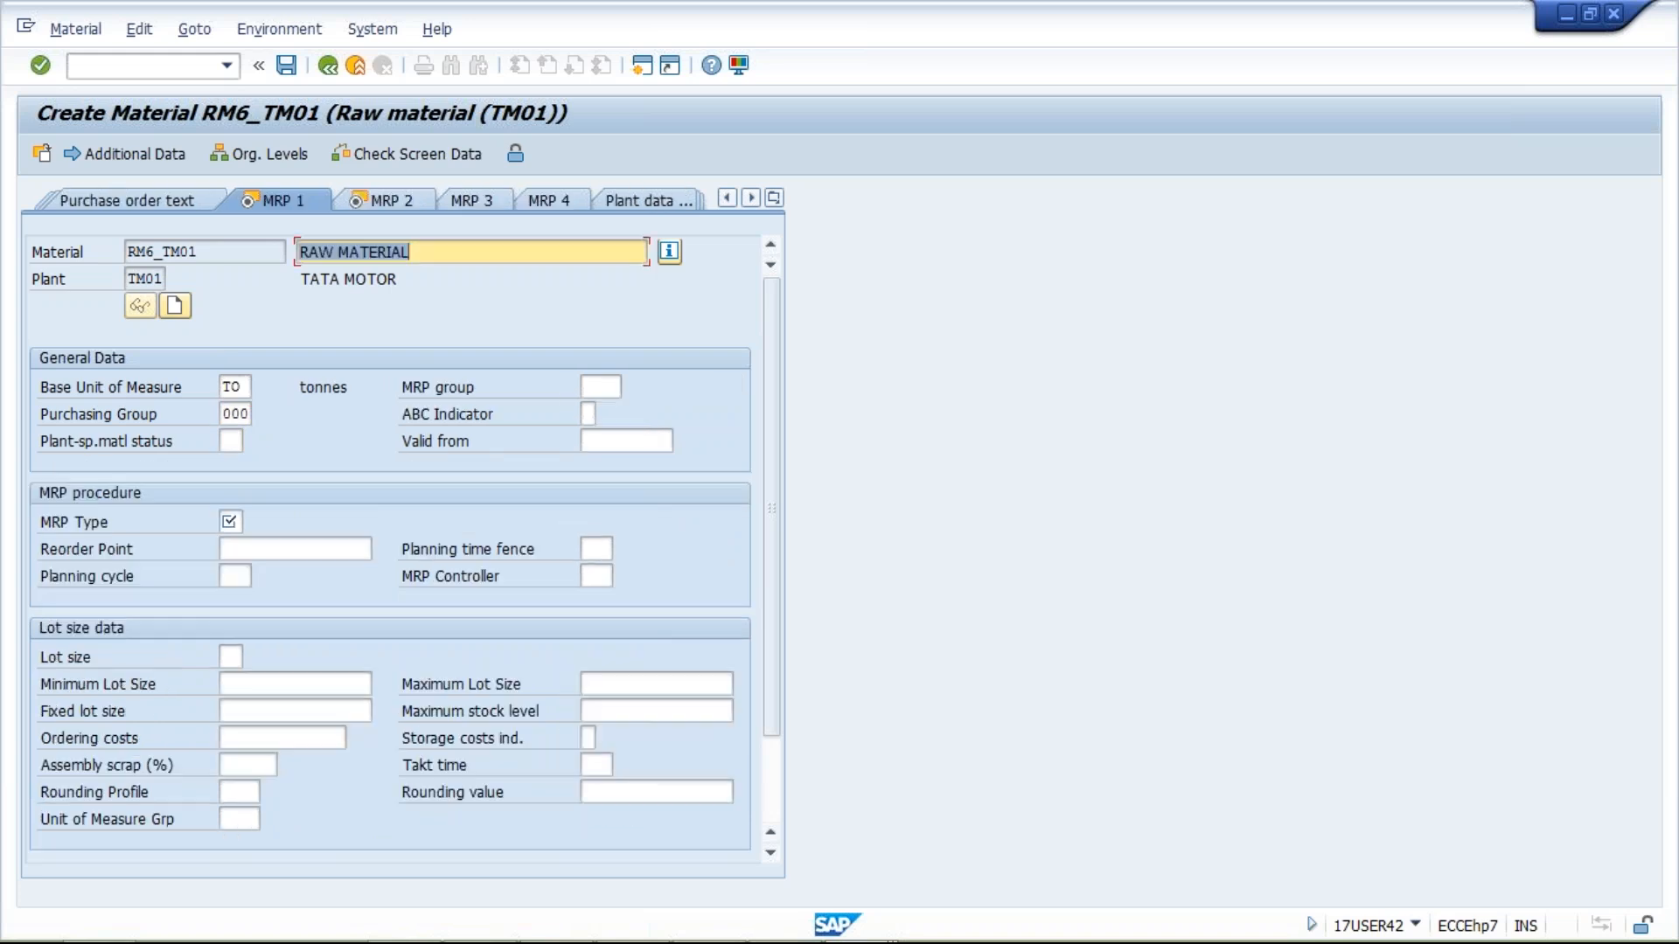
Step: Set the MRP type to ND in MRP 1 and the planned delivery time to 1 day in MRP 2
left_click(230, 522)
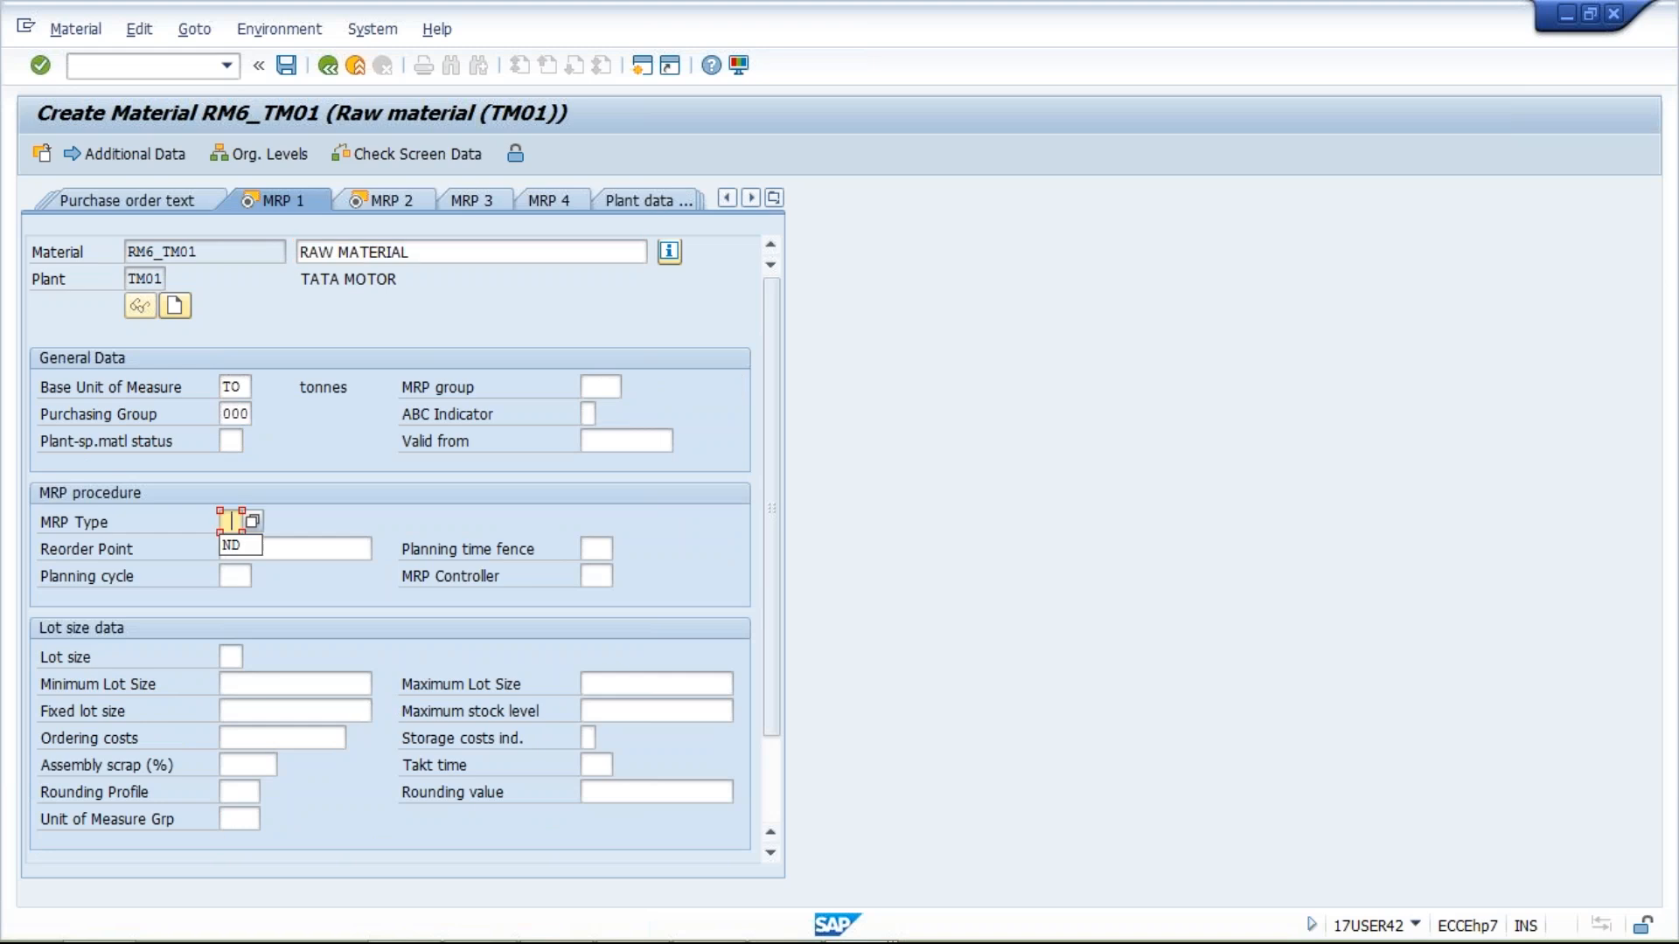
key("Return")
key("Return")
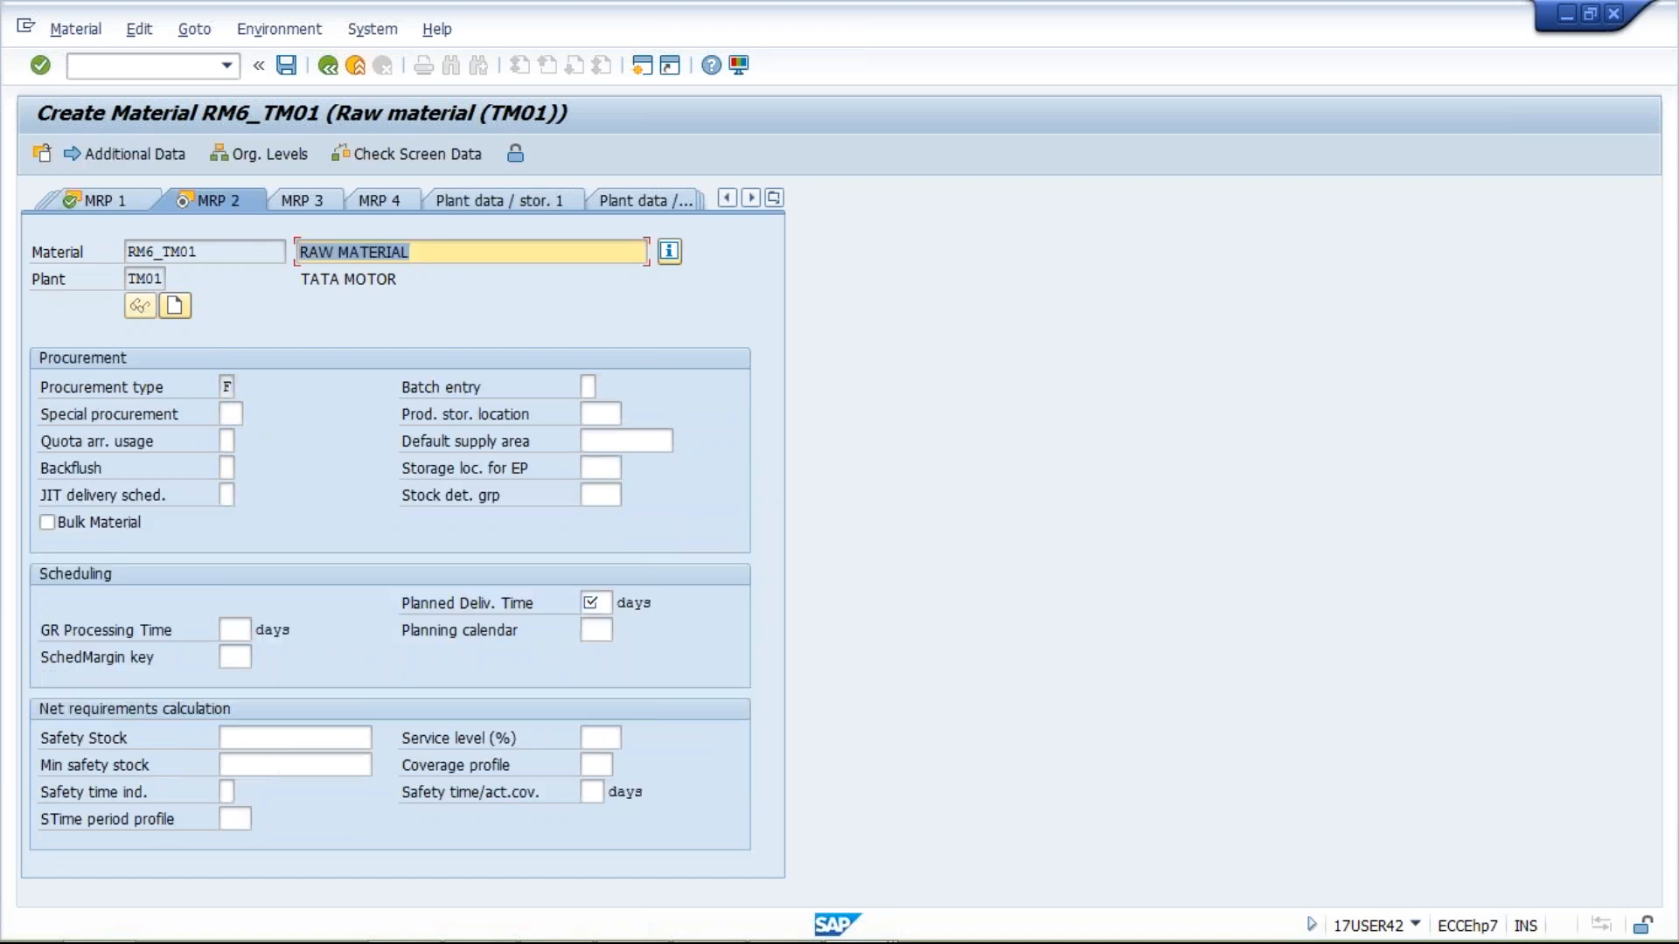
left_click(595, 604)
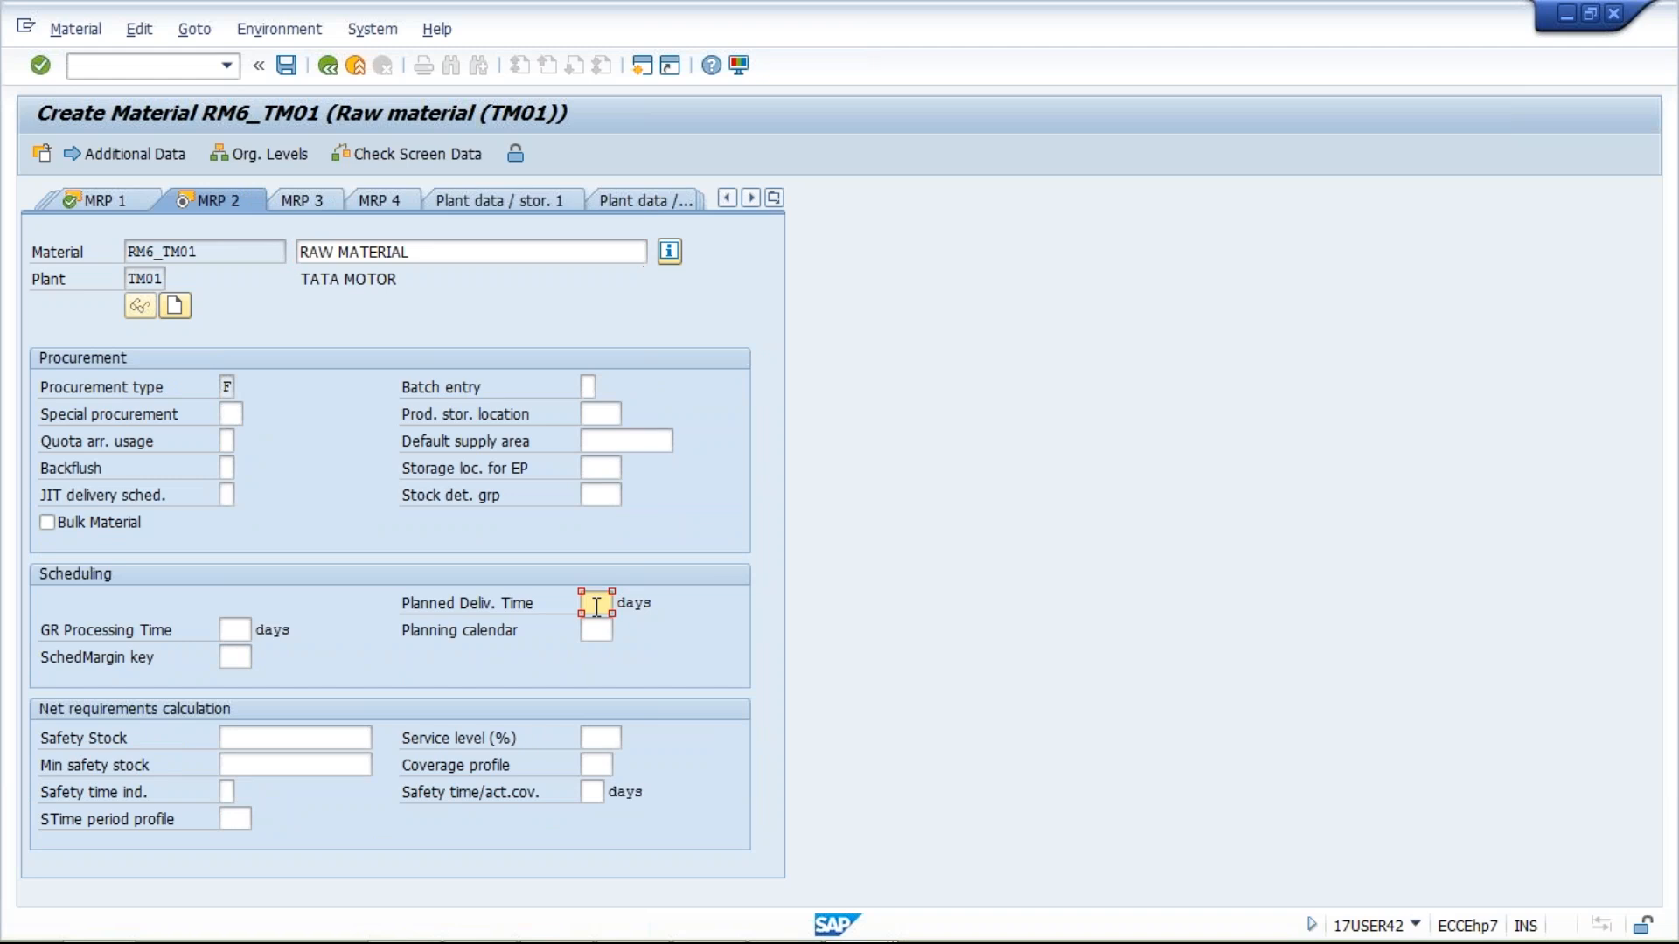
type("1")
key("Return")
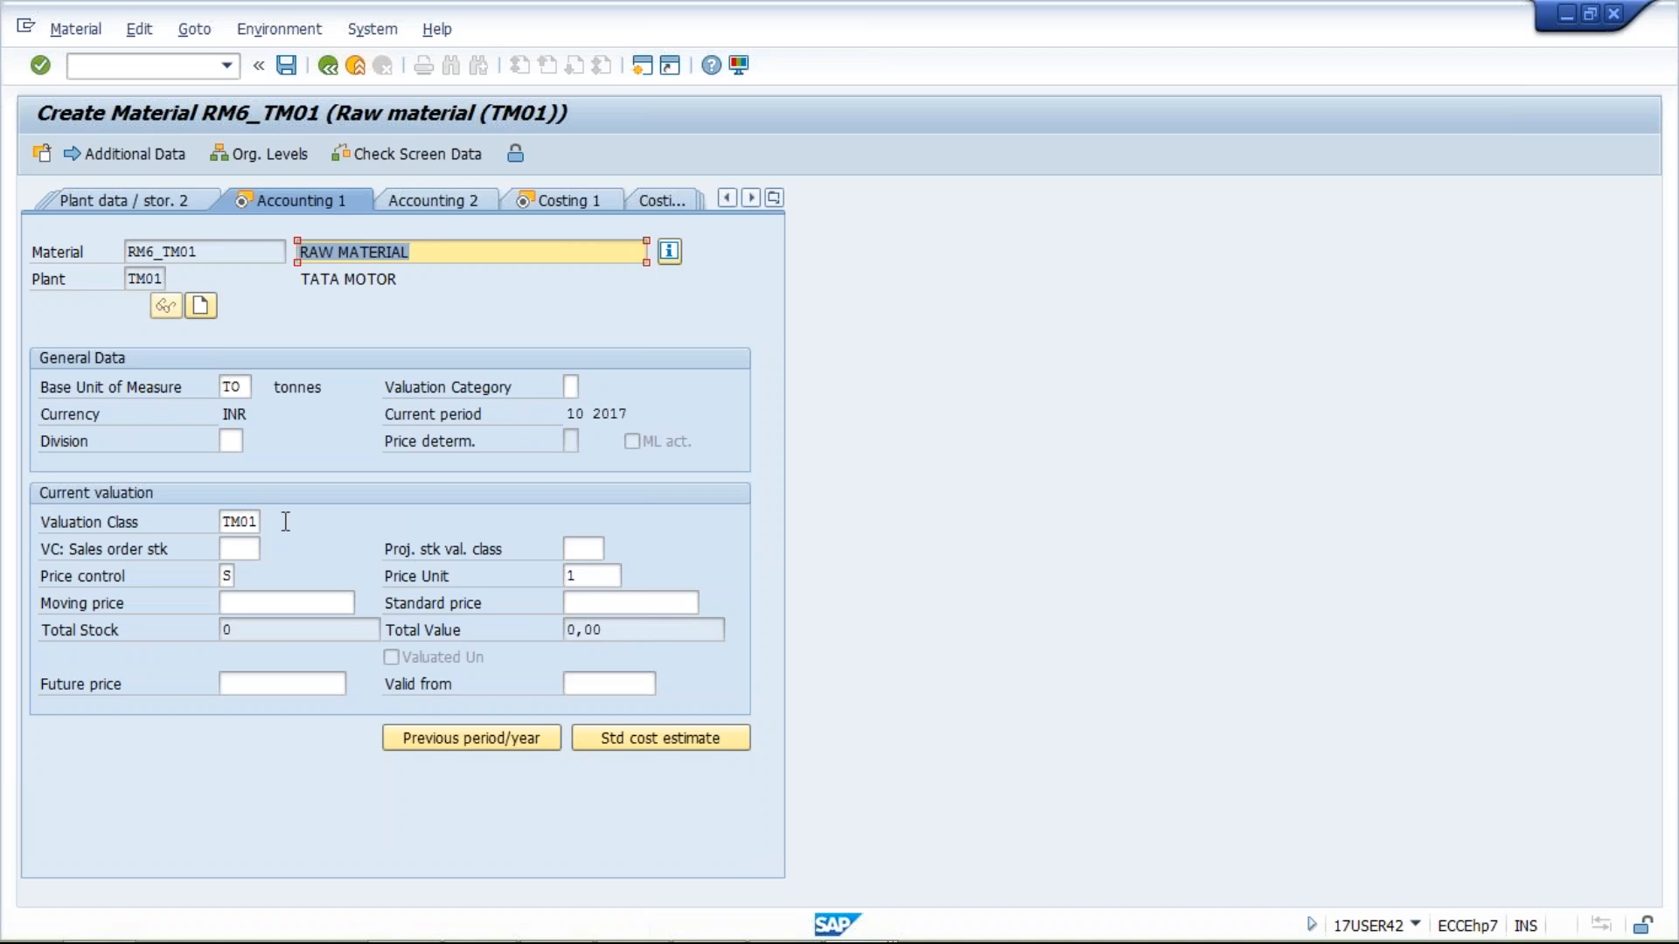
Step: Try 3000 as the valuation class and set it back to TM01
left_click(240, 521)
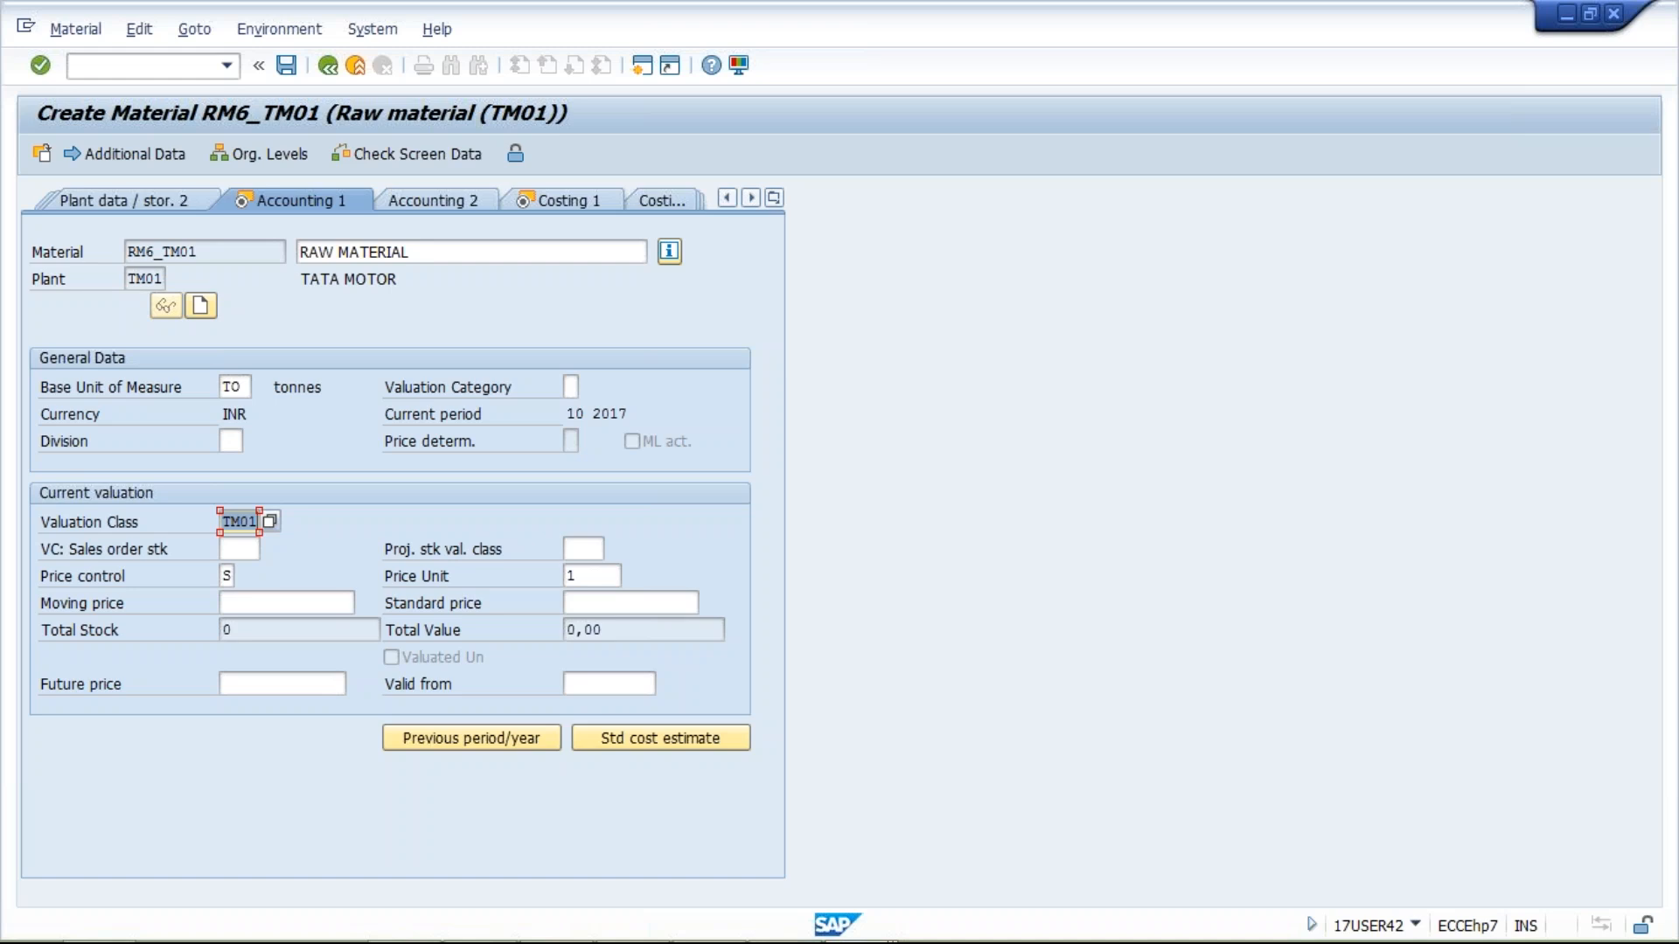
type("3000")
key("BackSpace")
key("BackSpace")
key("BackSpace")
key("BackSpace")
type("TM01")
Step: Set the standard price to 100 in the Accounting 1 view, keeping the price unit at 1
left_click(596, 604)
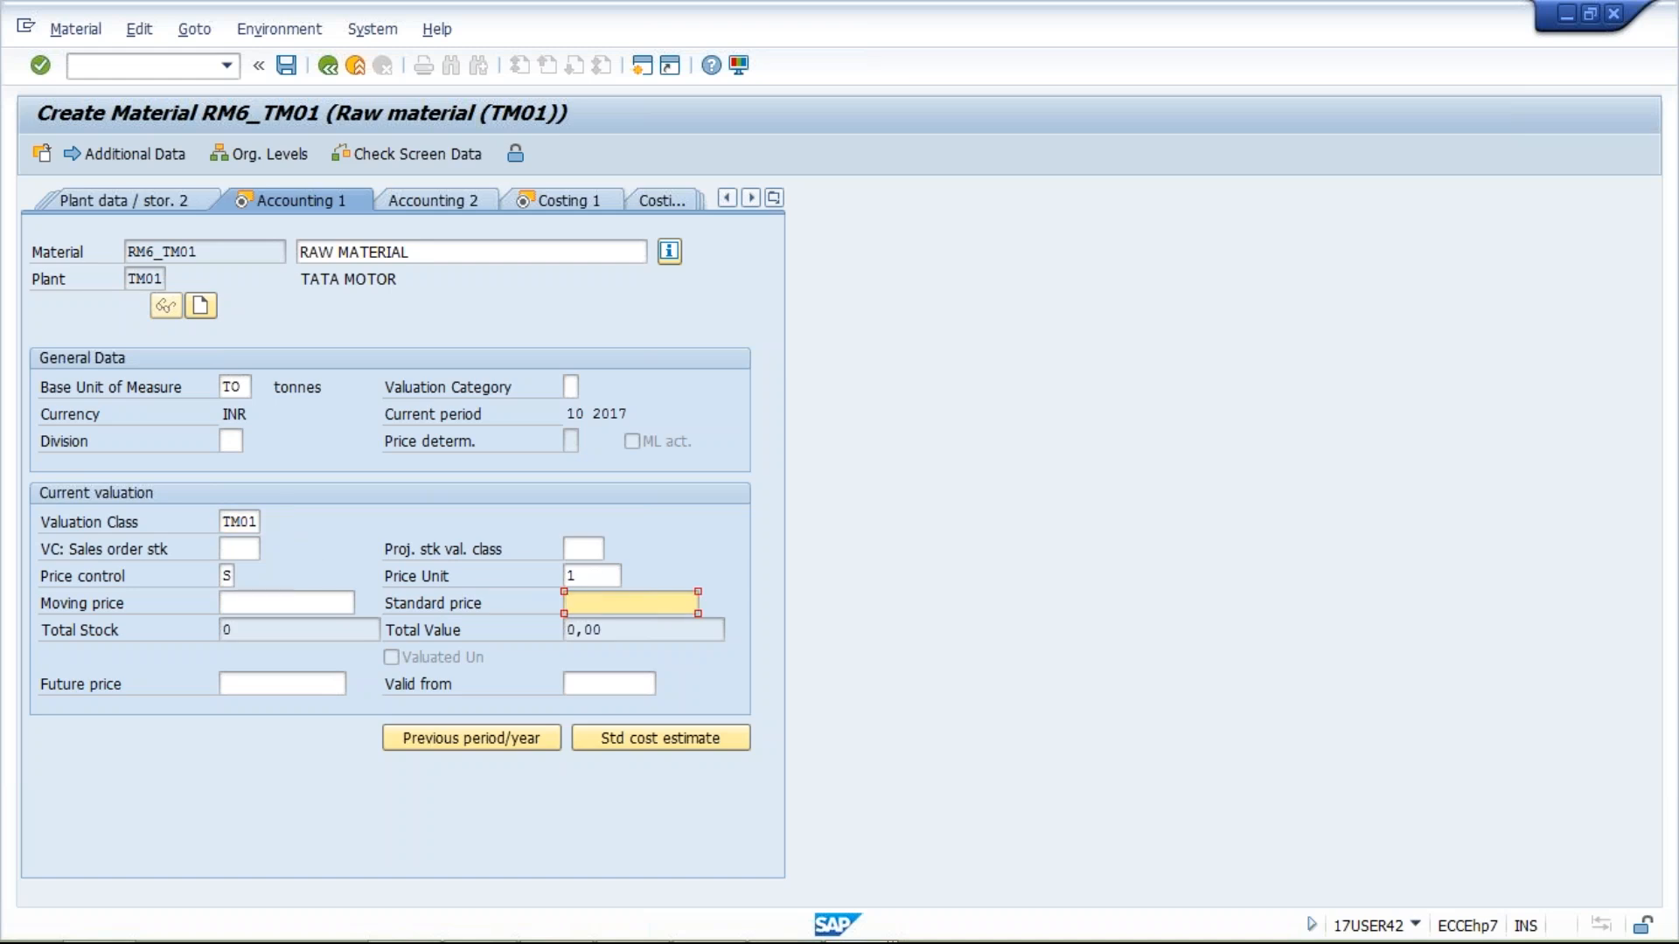
type("100")
left_click(591, 575)
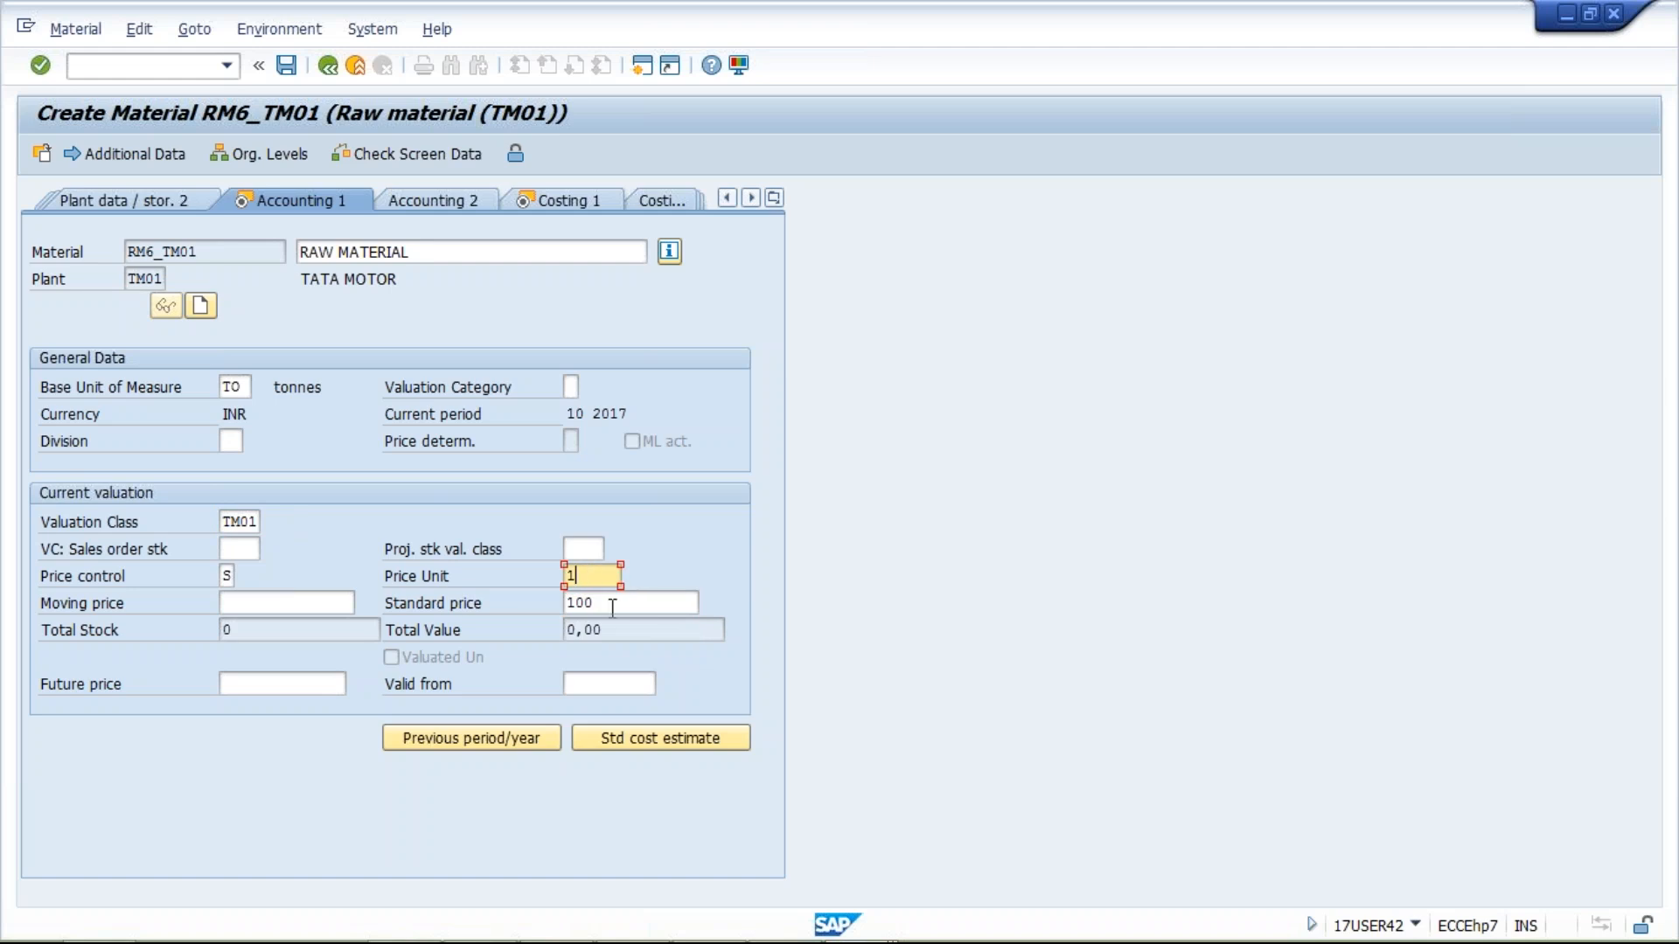
left_click(612, 603)
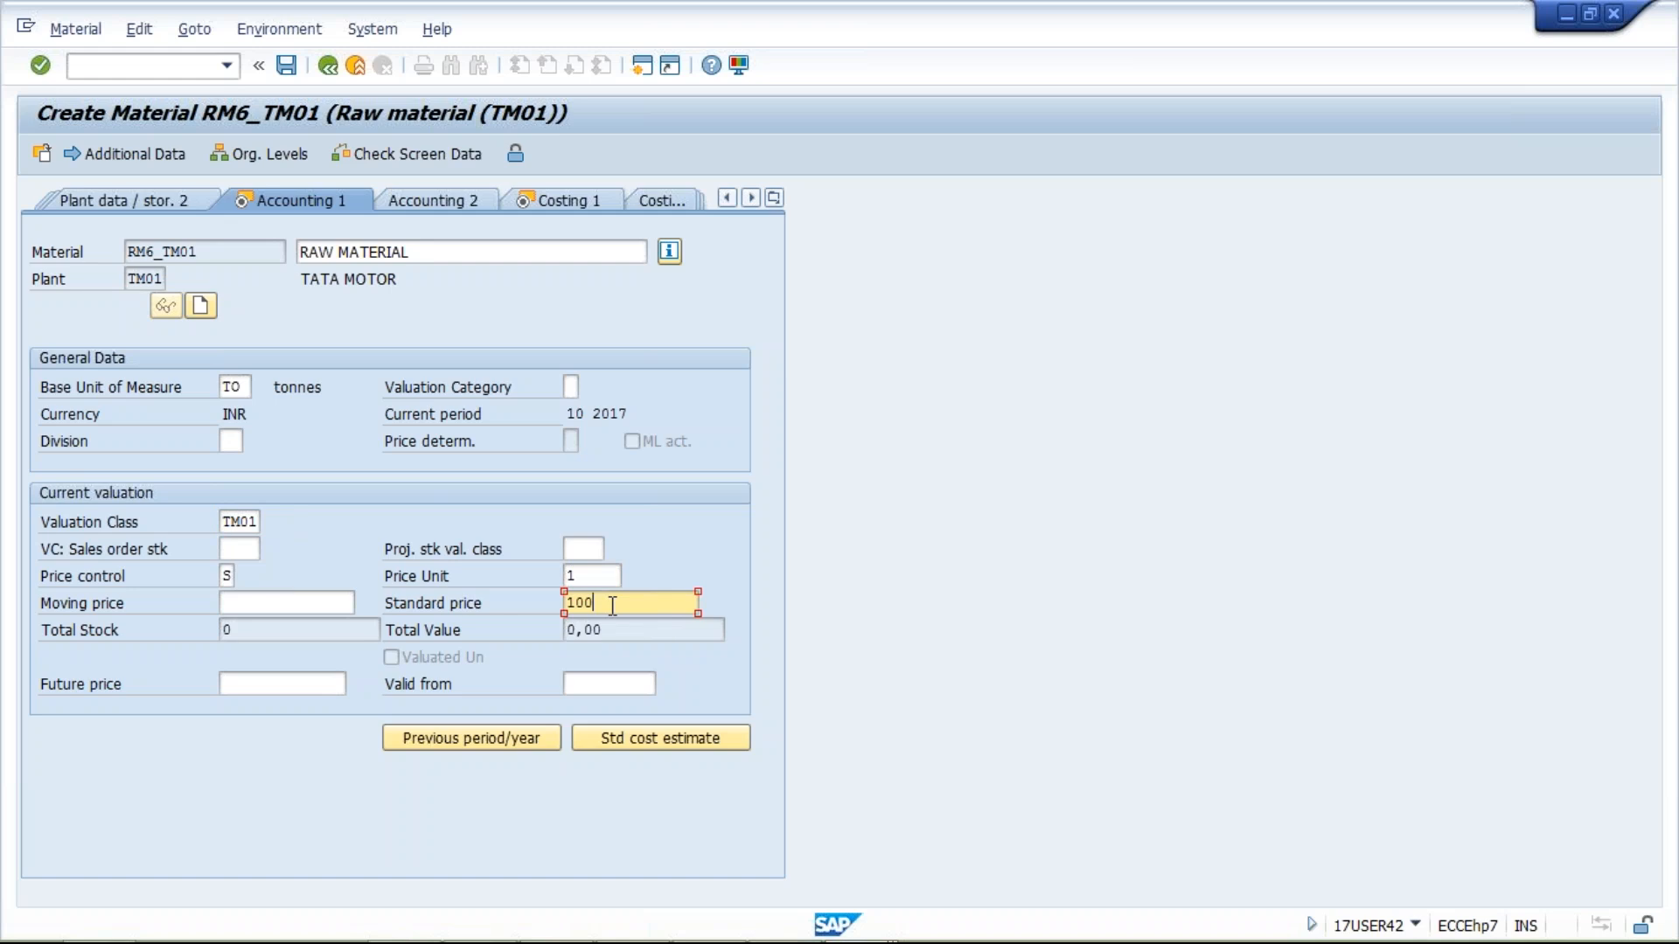
Step: Proceed to the Costing 1 view and activate Material origin
key("Return")
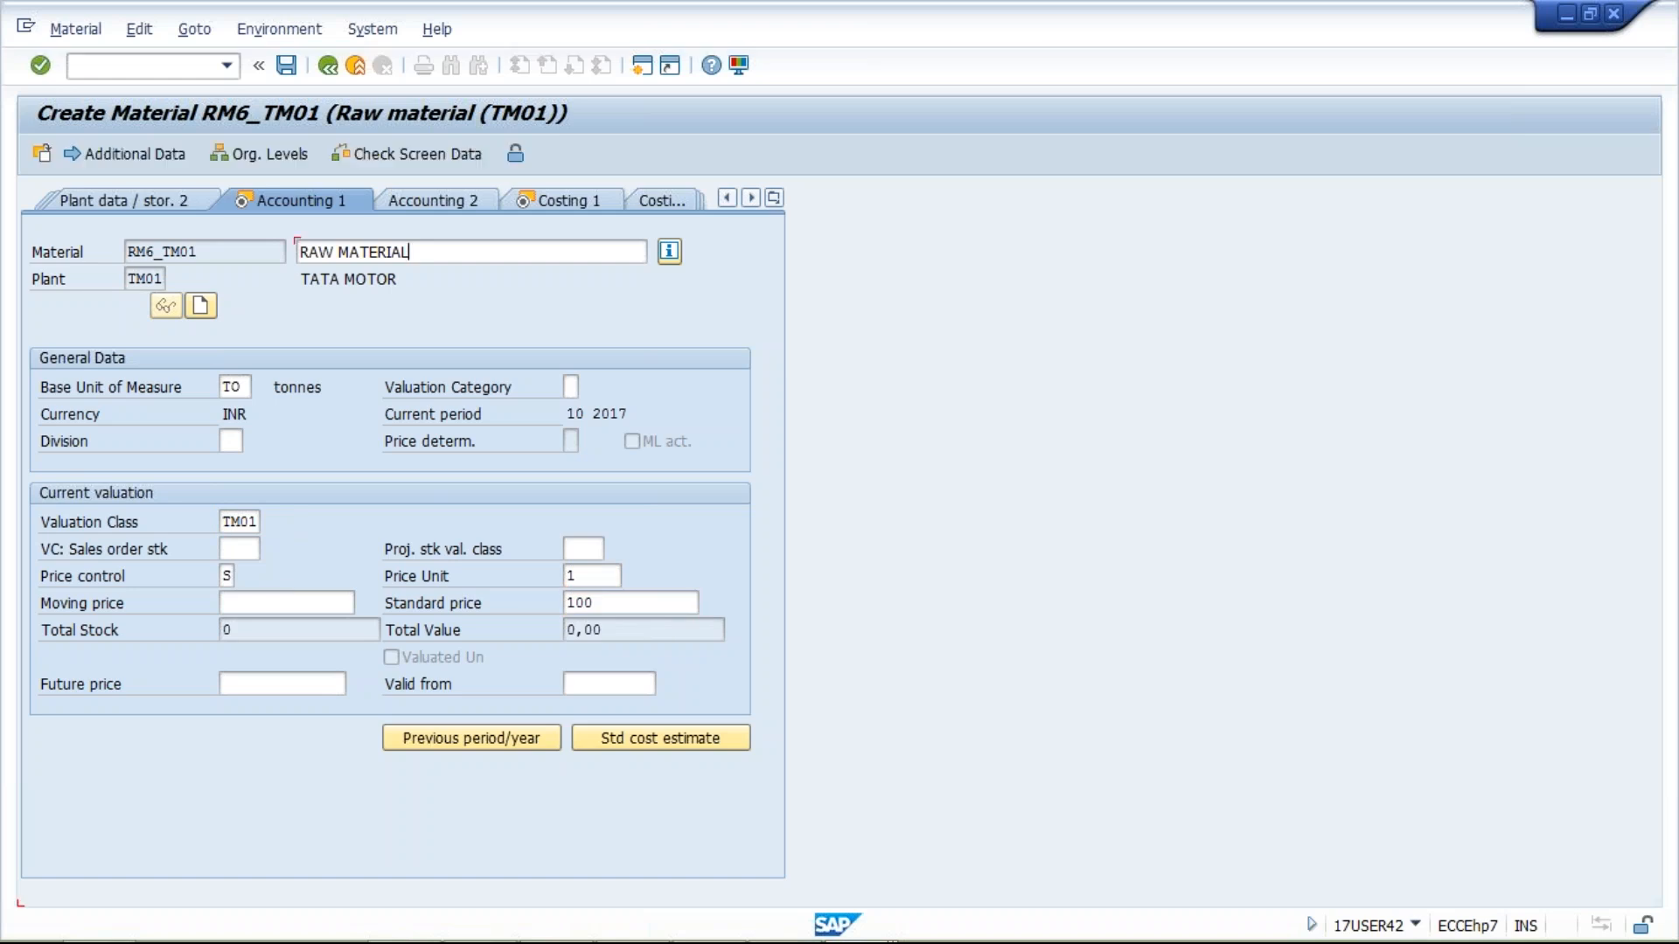
key("Return")
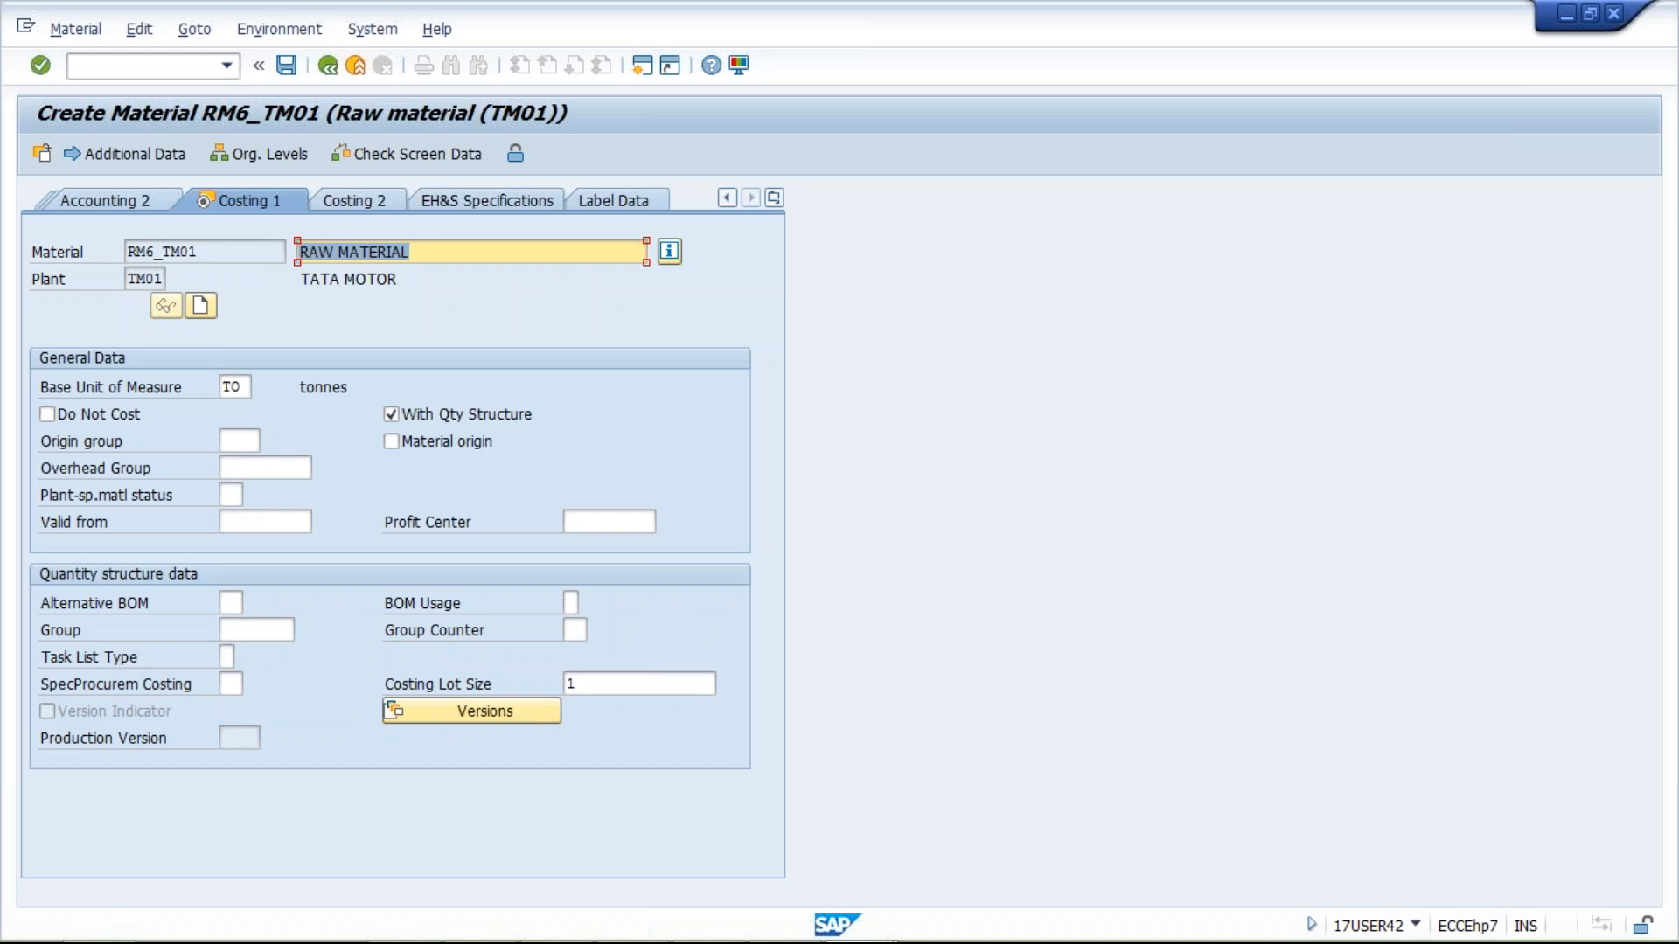
left_click(417, 442)
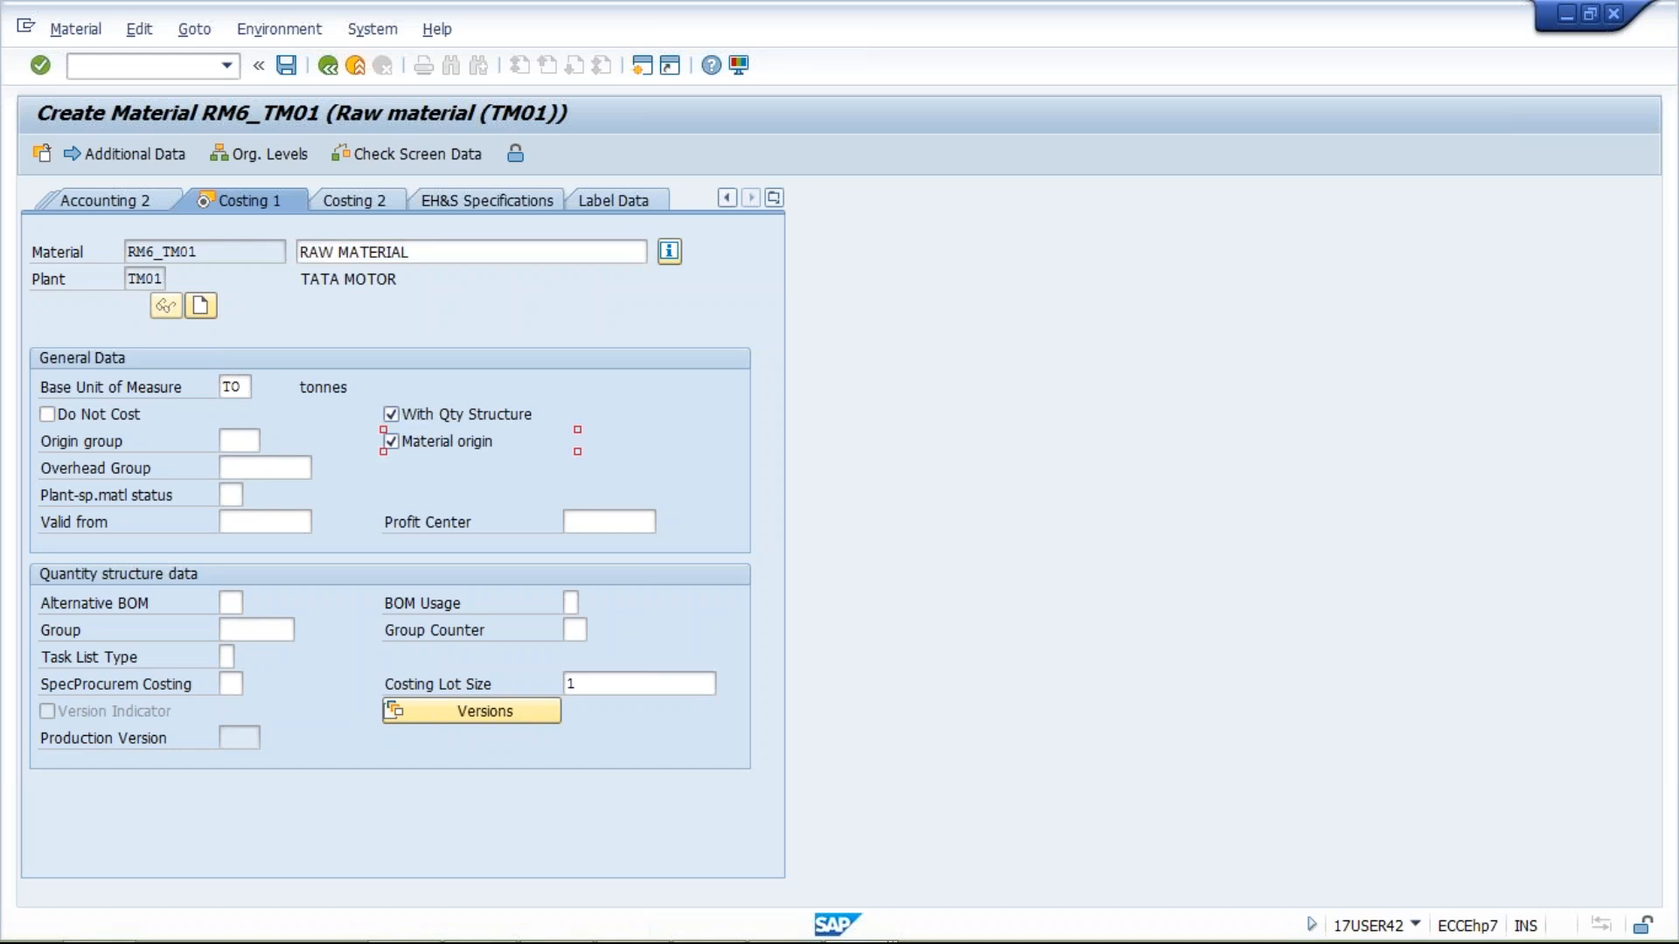
Step: Save the new material master and start the purchase order creation transaction ME21N
left_click(290, 68)
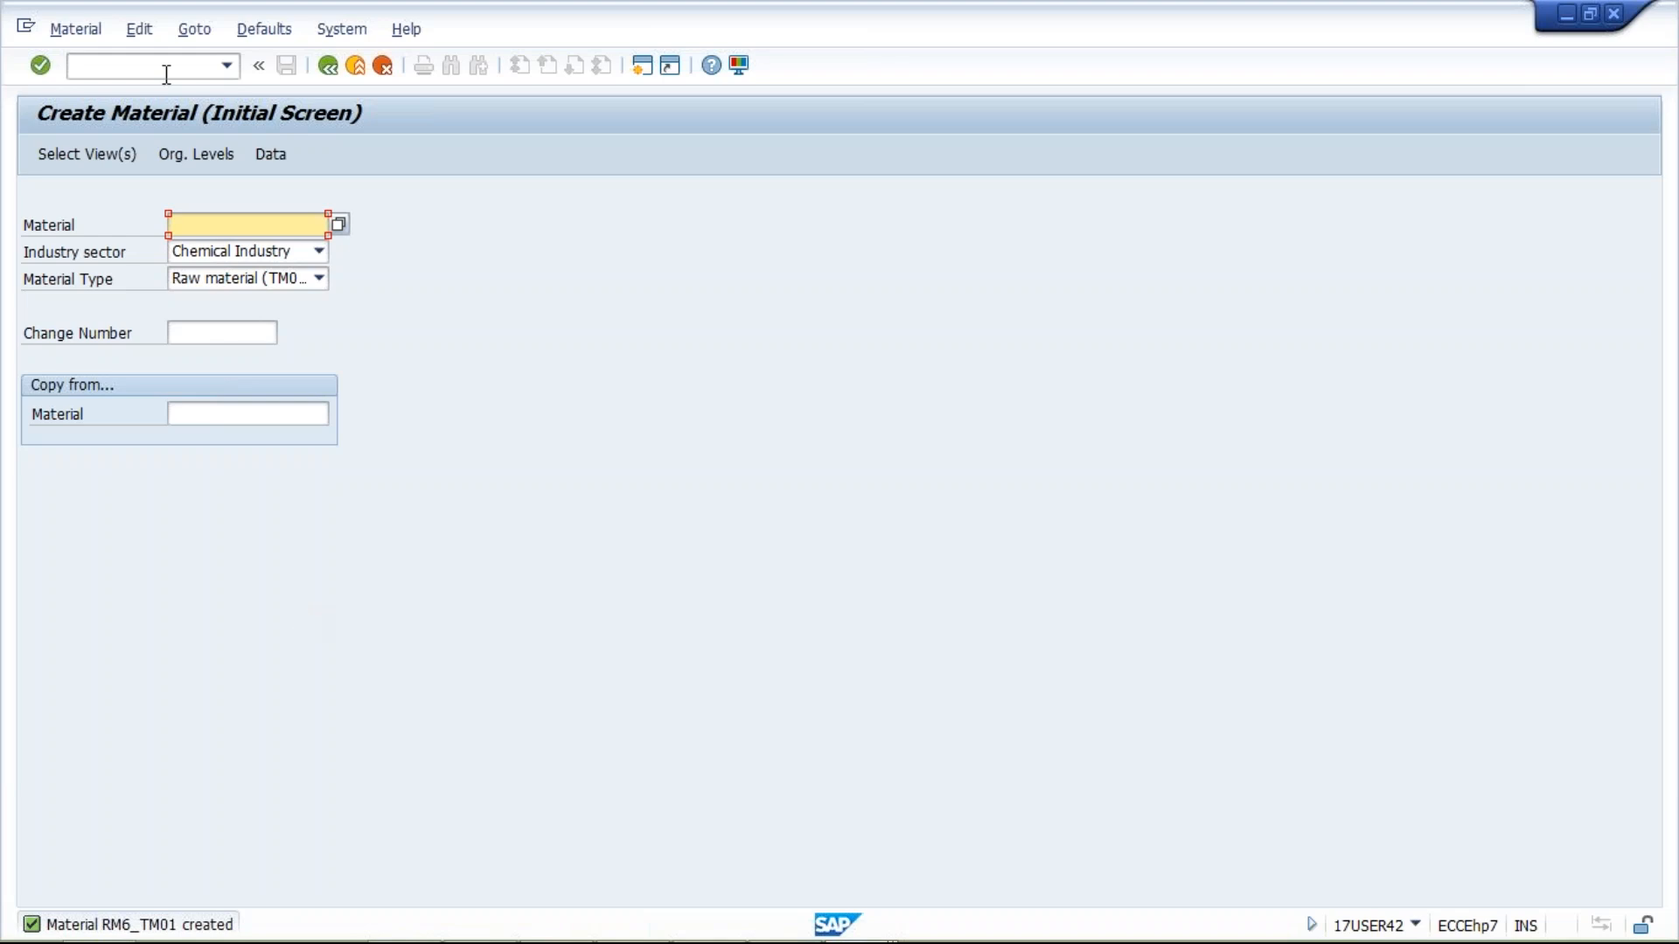
left_click(151, 68)
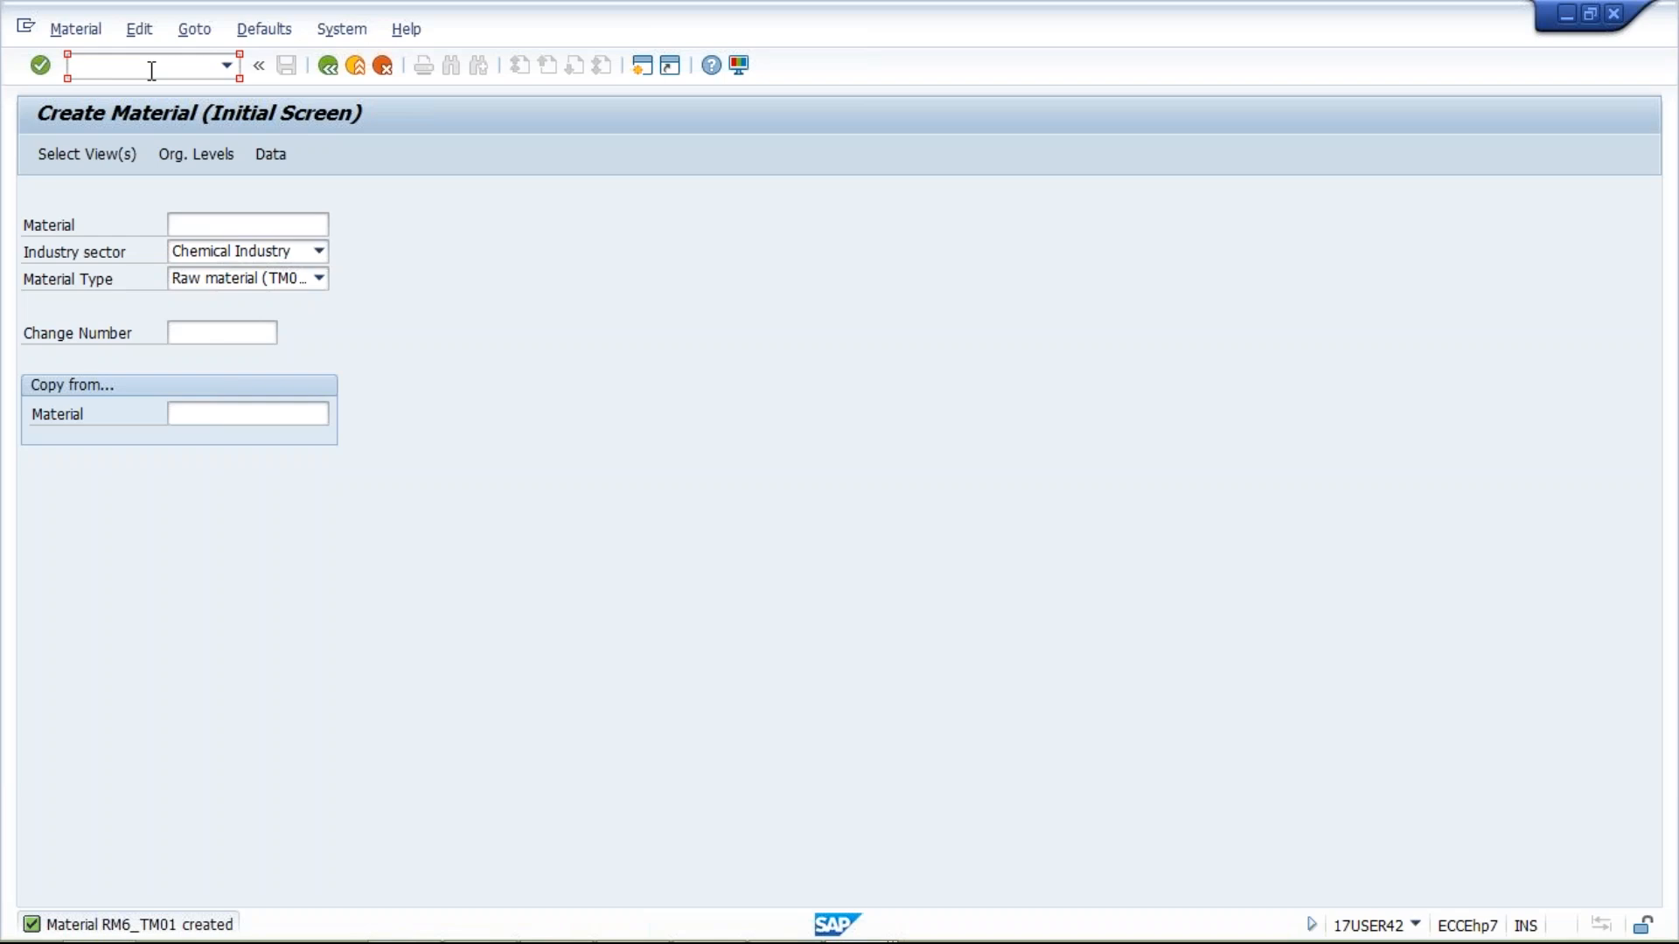
type("/NME21N")
key("Return")
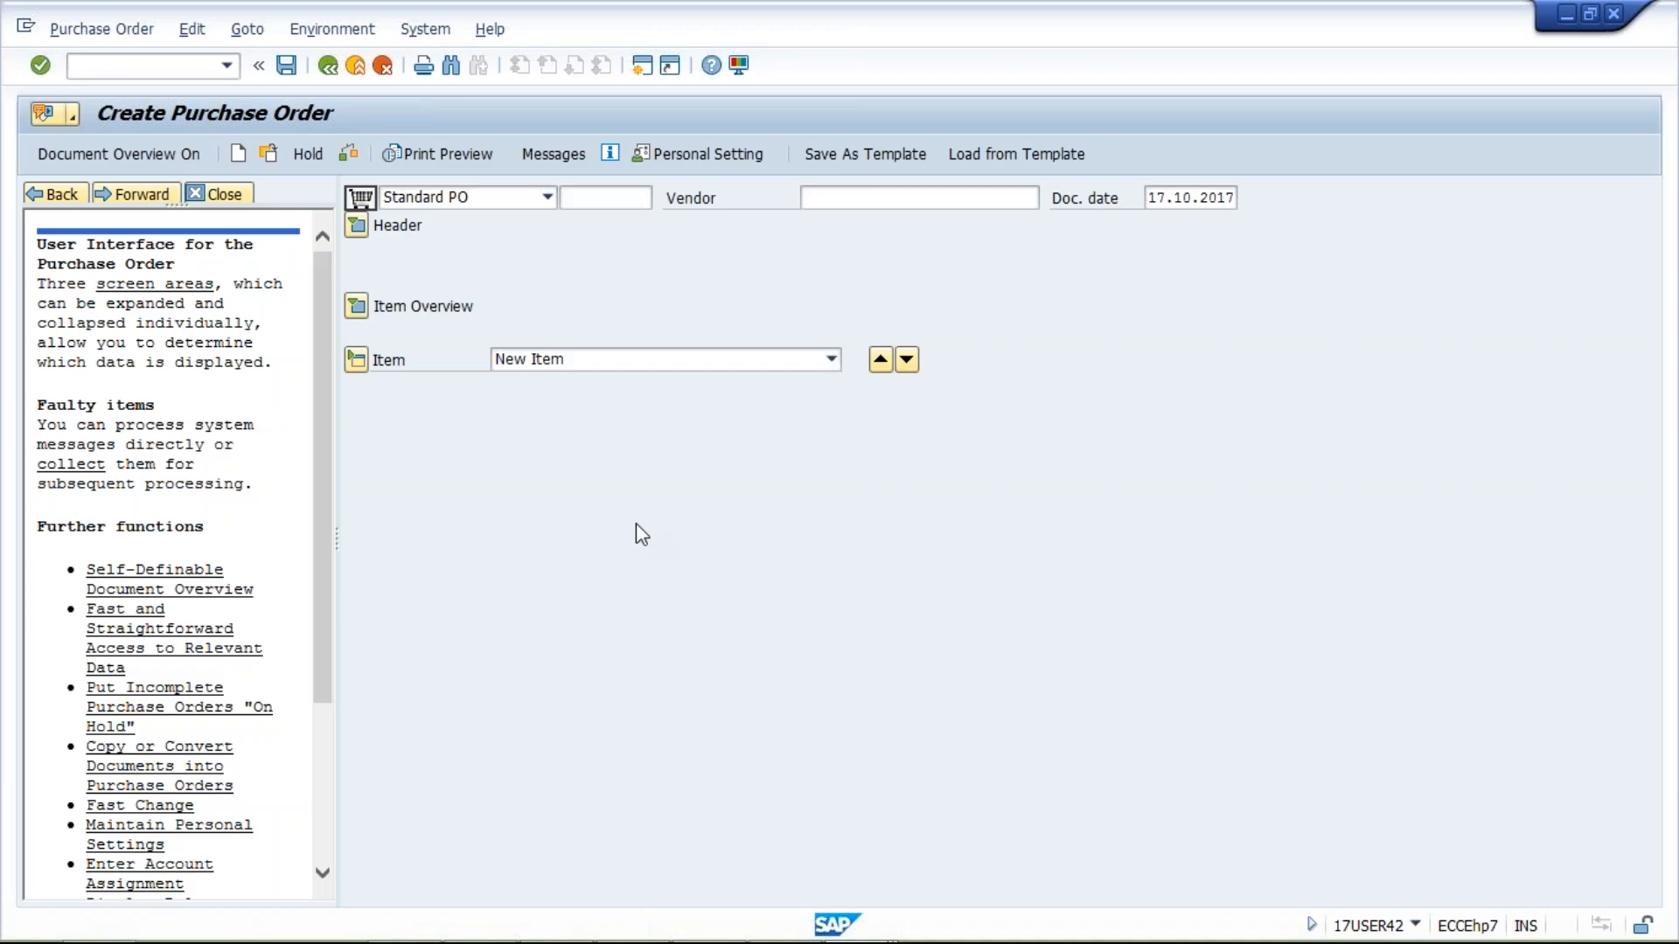
Step: Close the help pane, expand the order header, and set payment terms 0001 and the vendor DELPHI INFO TECH
left_click(226, 194)
left_click(33, 226)
left_click(210, 269)
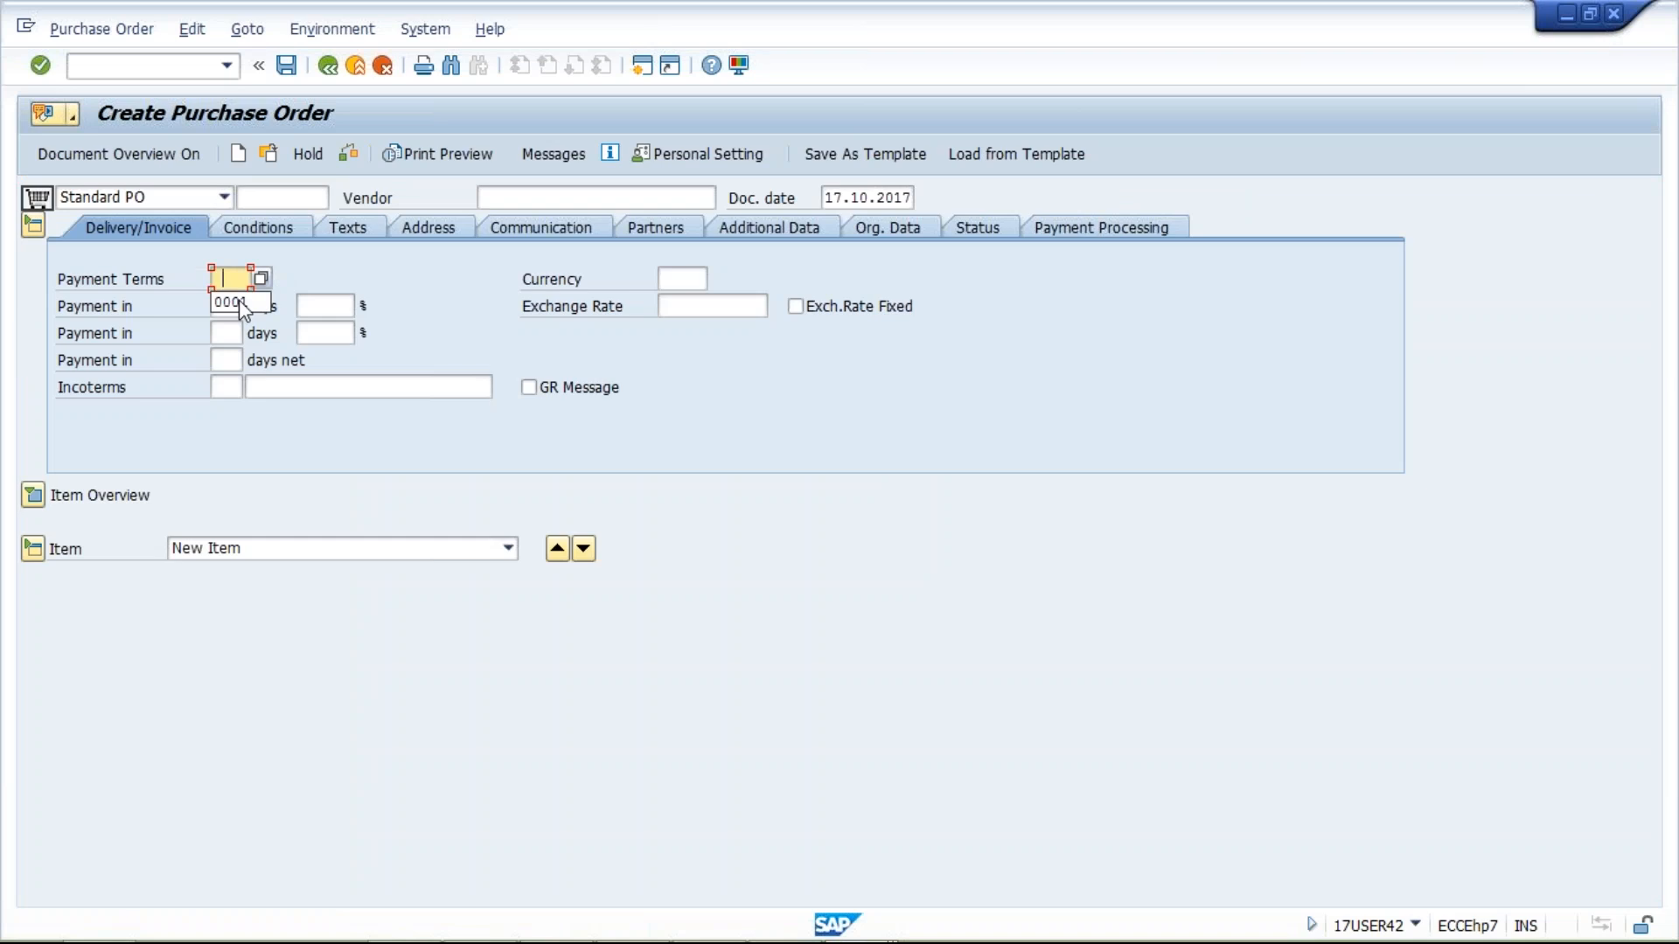
left_click(239, 302)
left_click(559, 198)
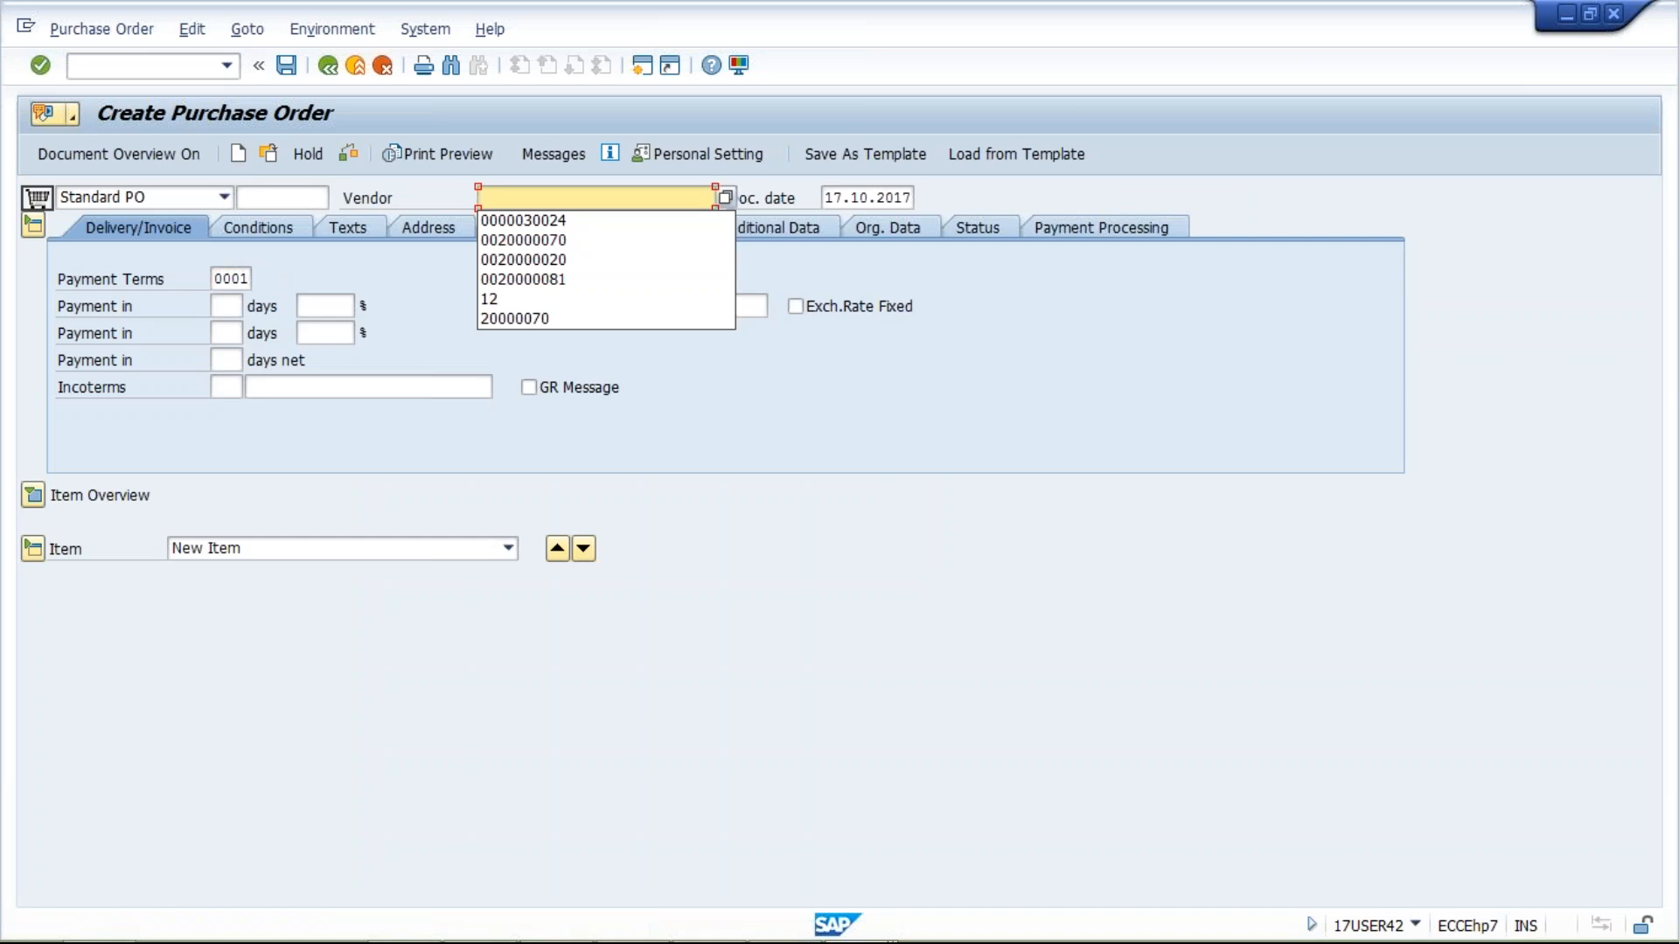
left_click(592, 220)
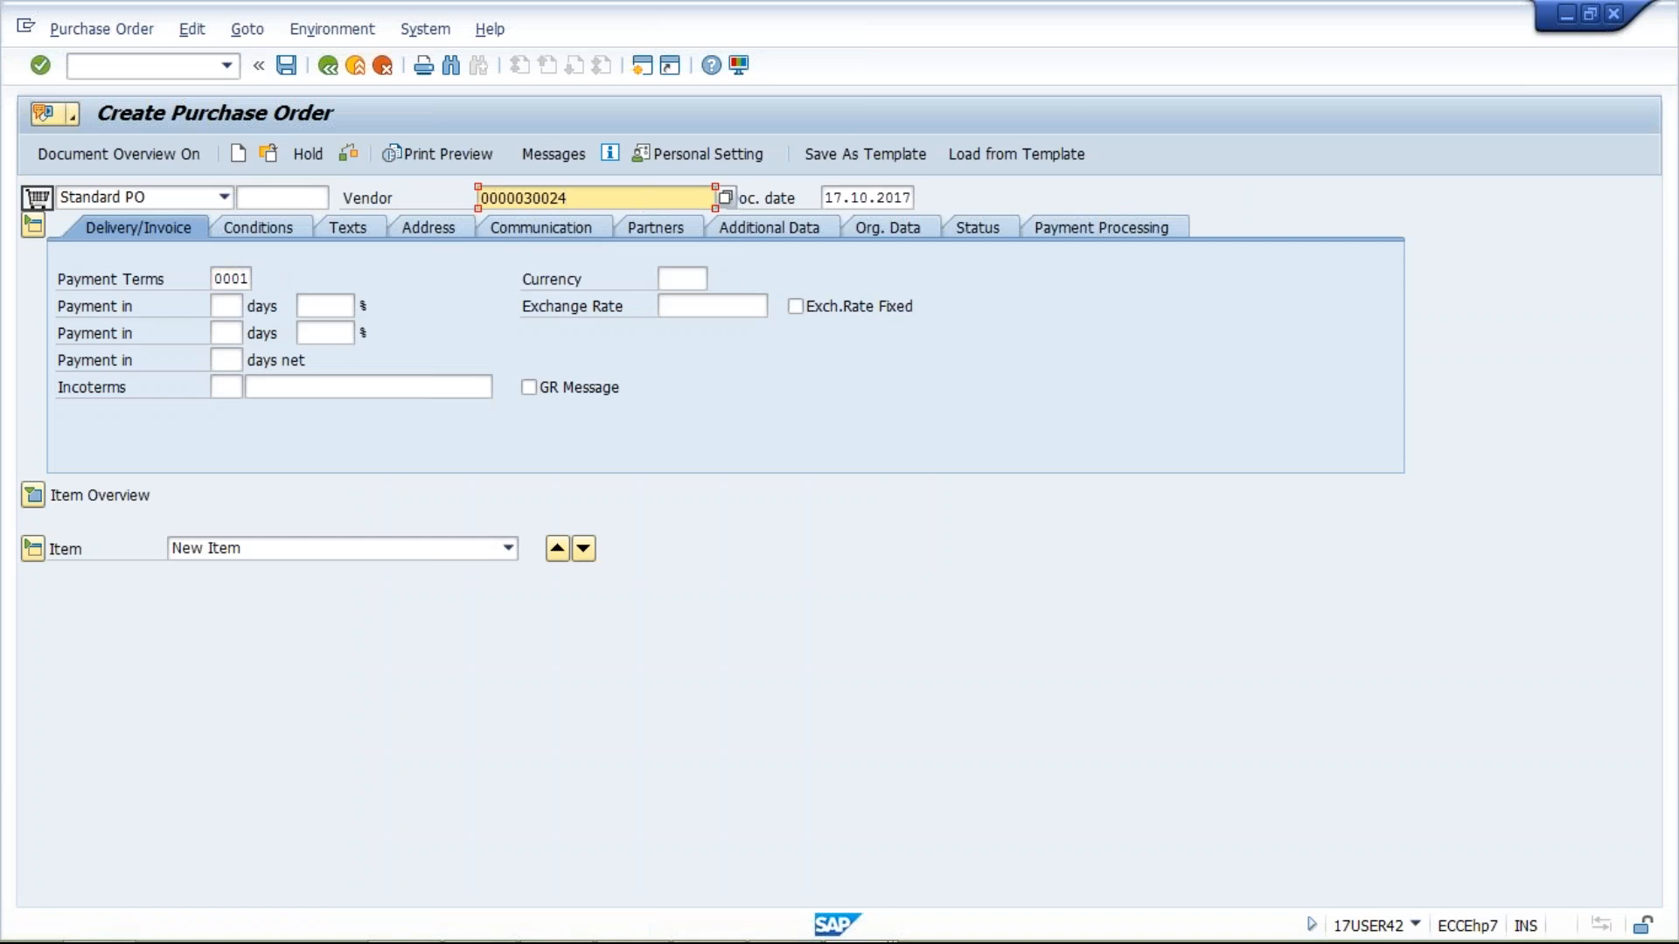
Step: Set the header organizational data to purchasing organization TM01, purchasing group 000 and company code TM01
left_click(890, 231)
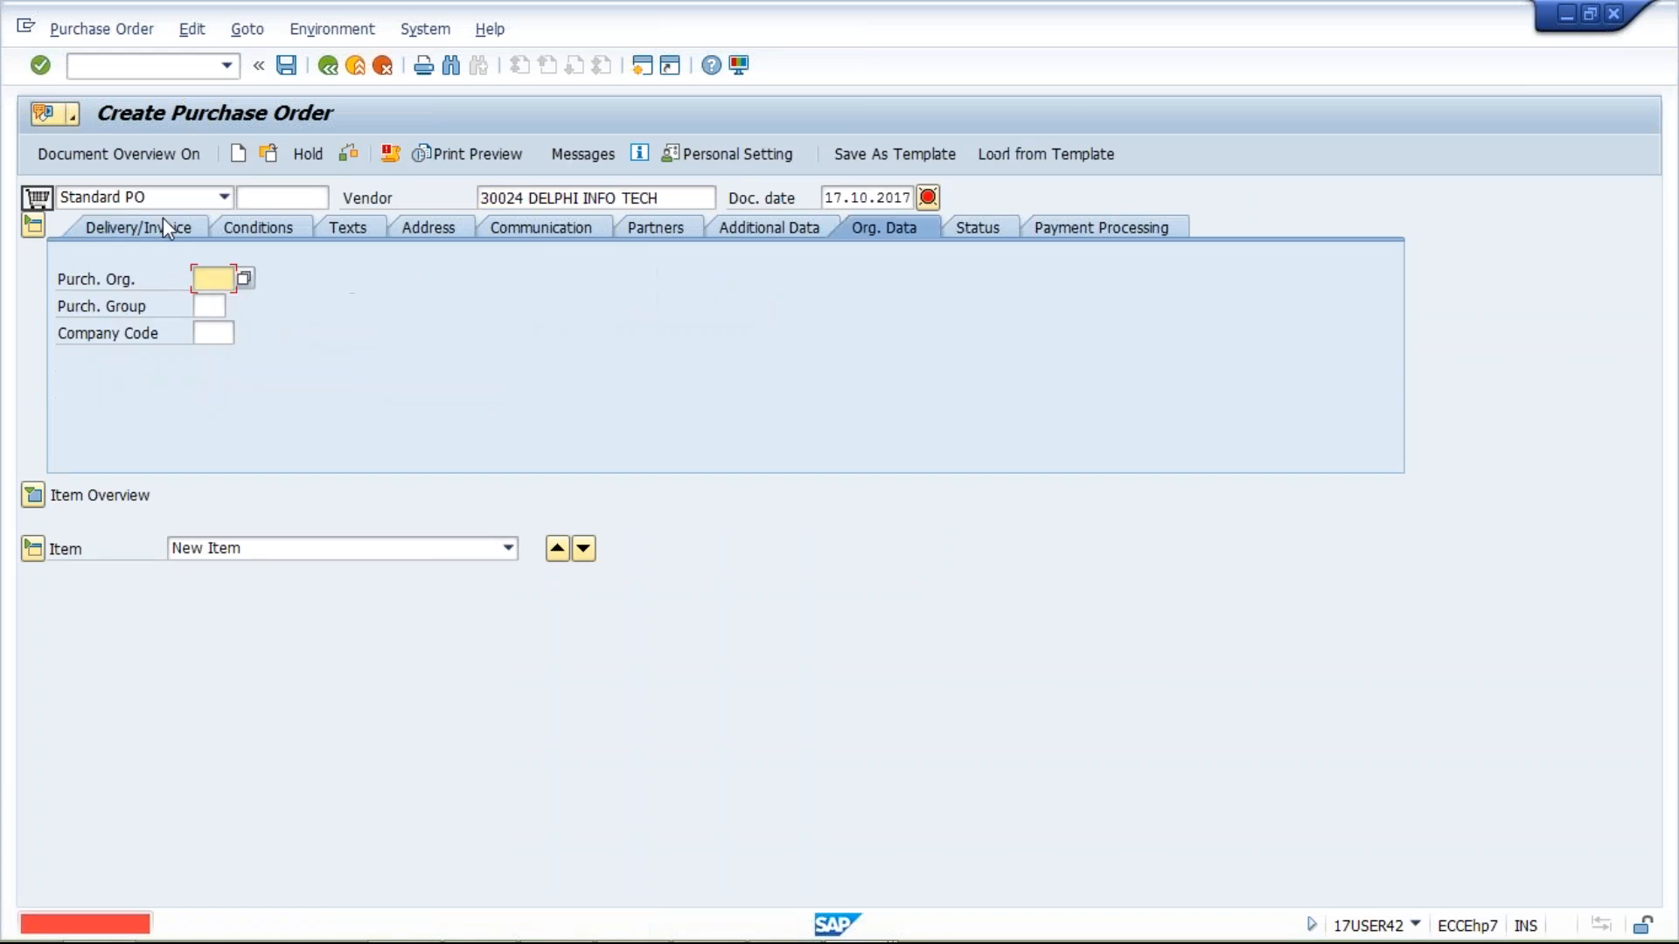
left_click(206, 279)
left_click(211, 301)
left_click(209, 302)
left_click(209, 302)
left_click(210, 329)
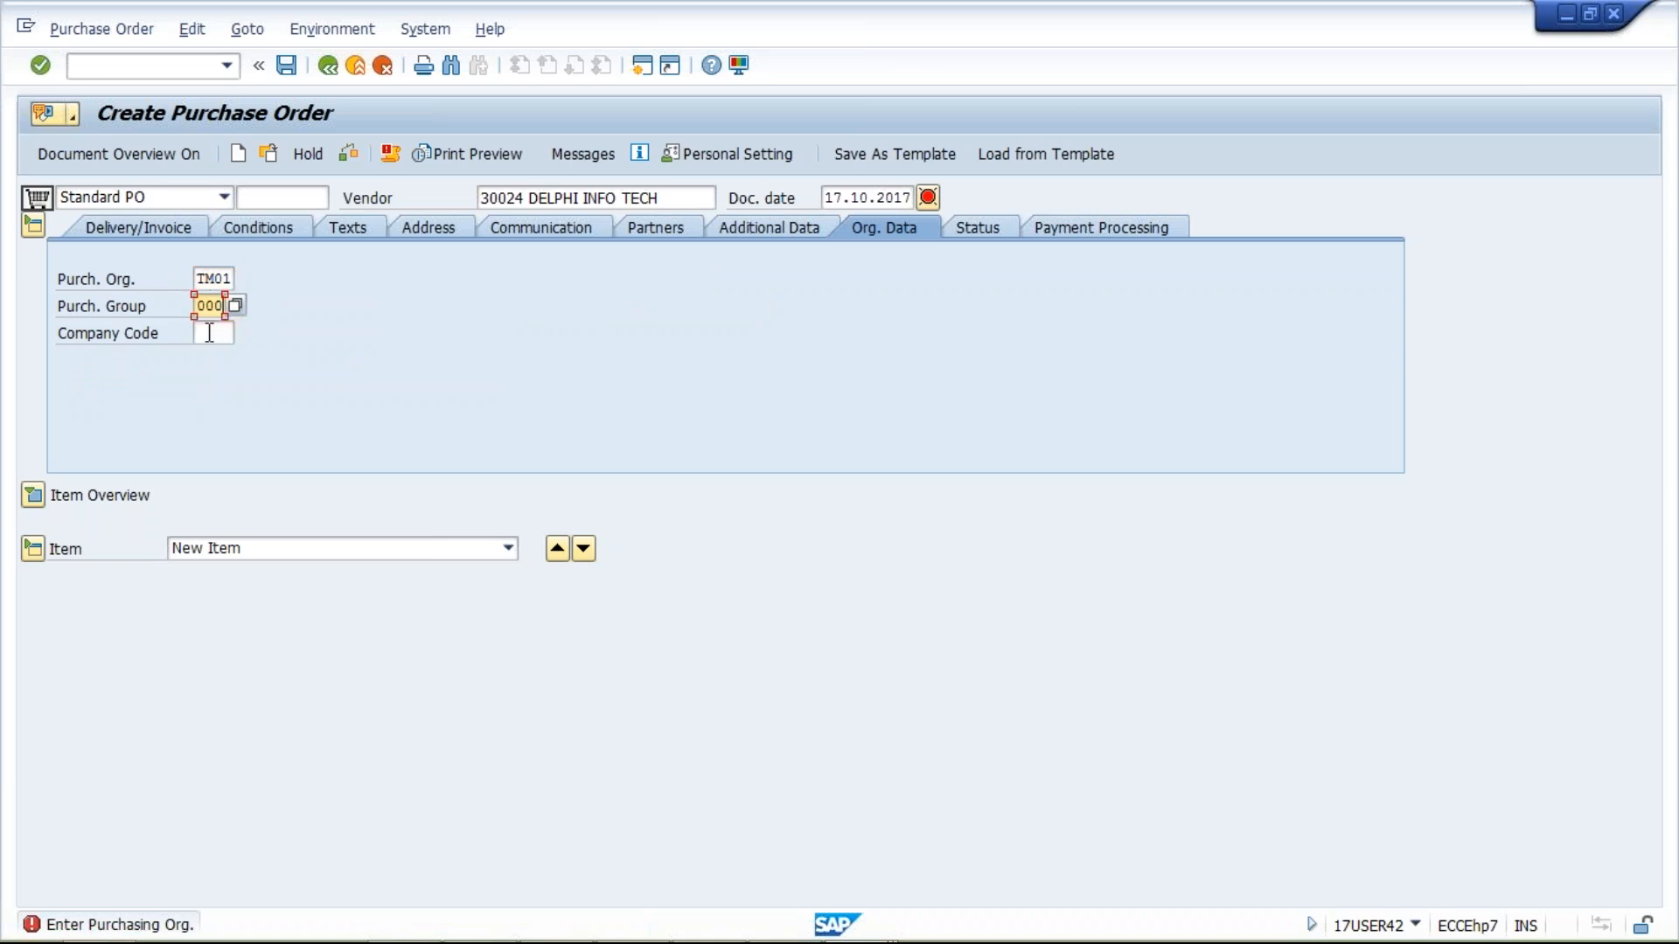
left_click(211, 334)
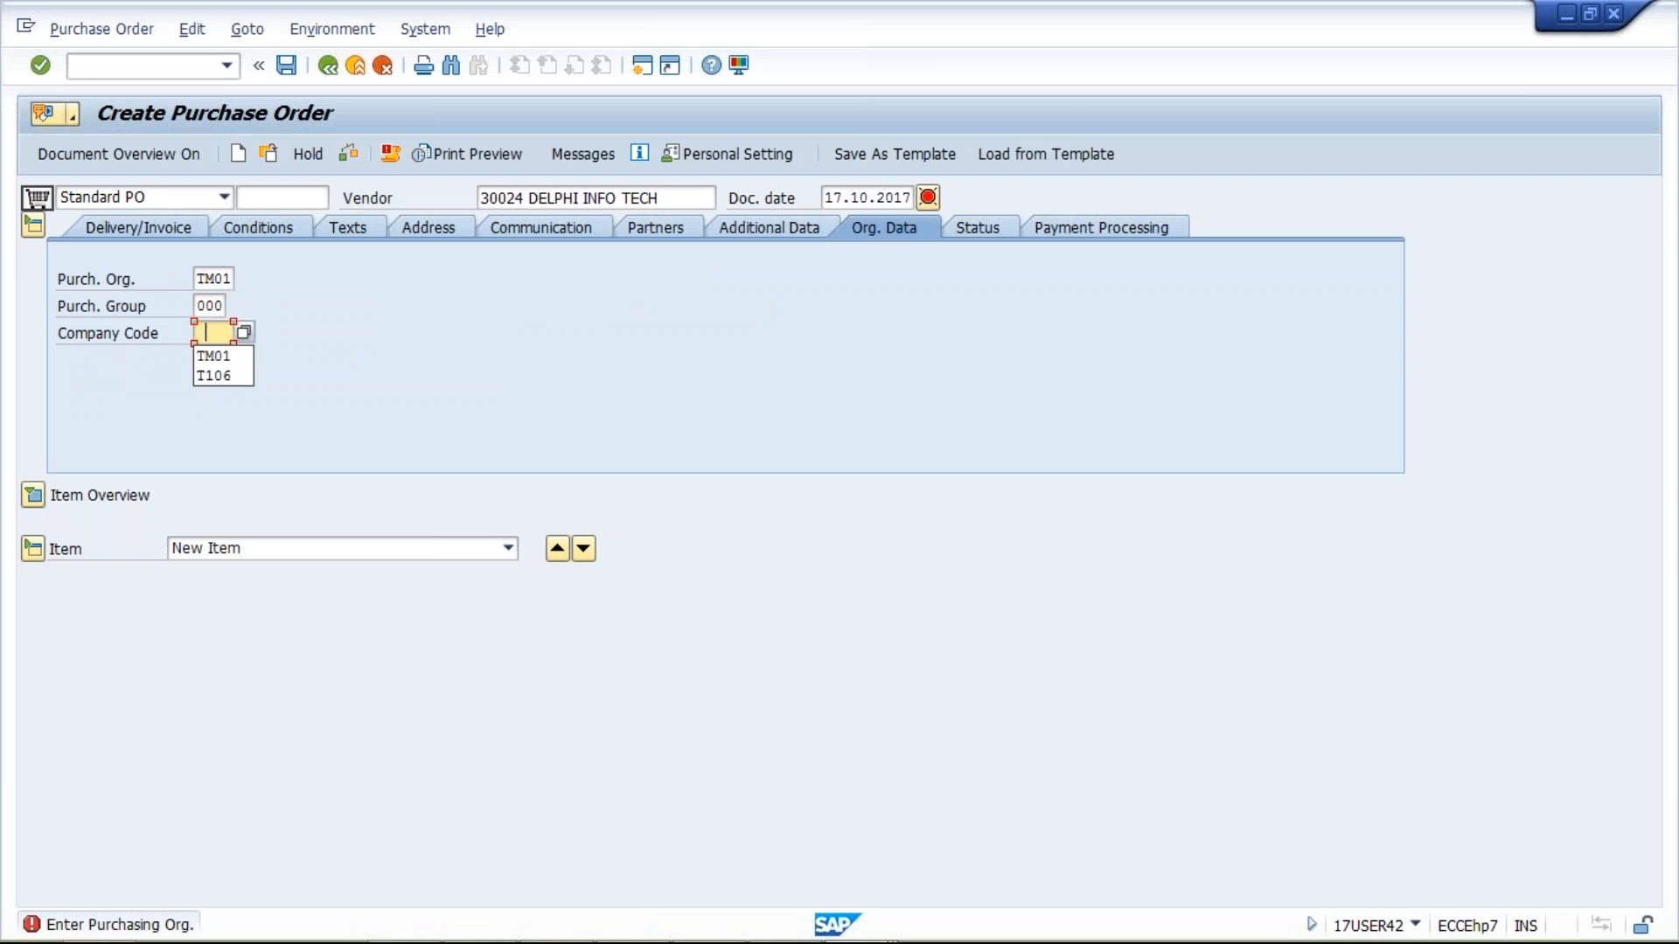
left_click(218, 353)
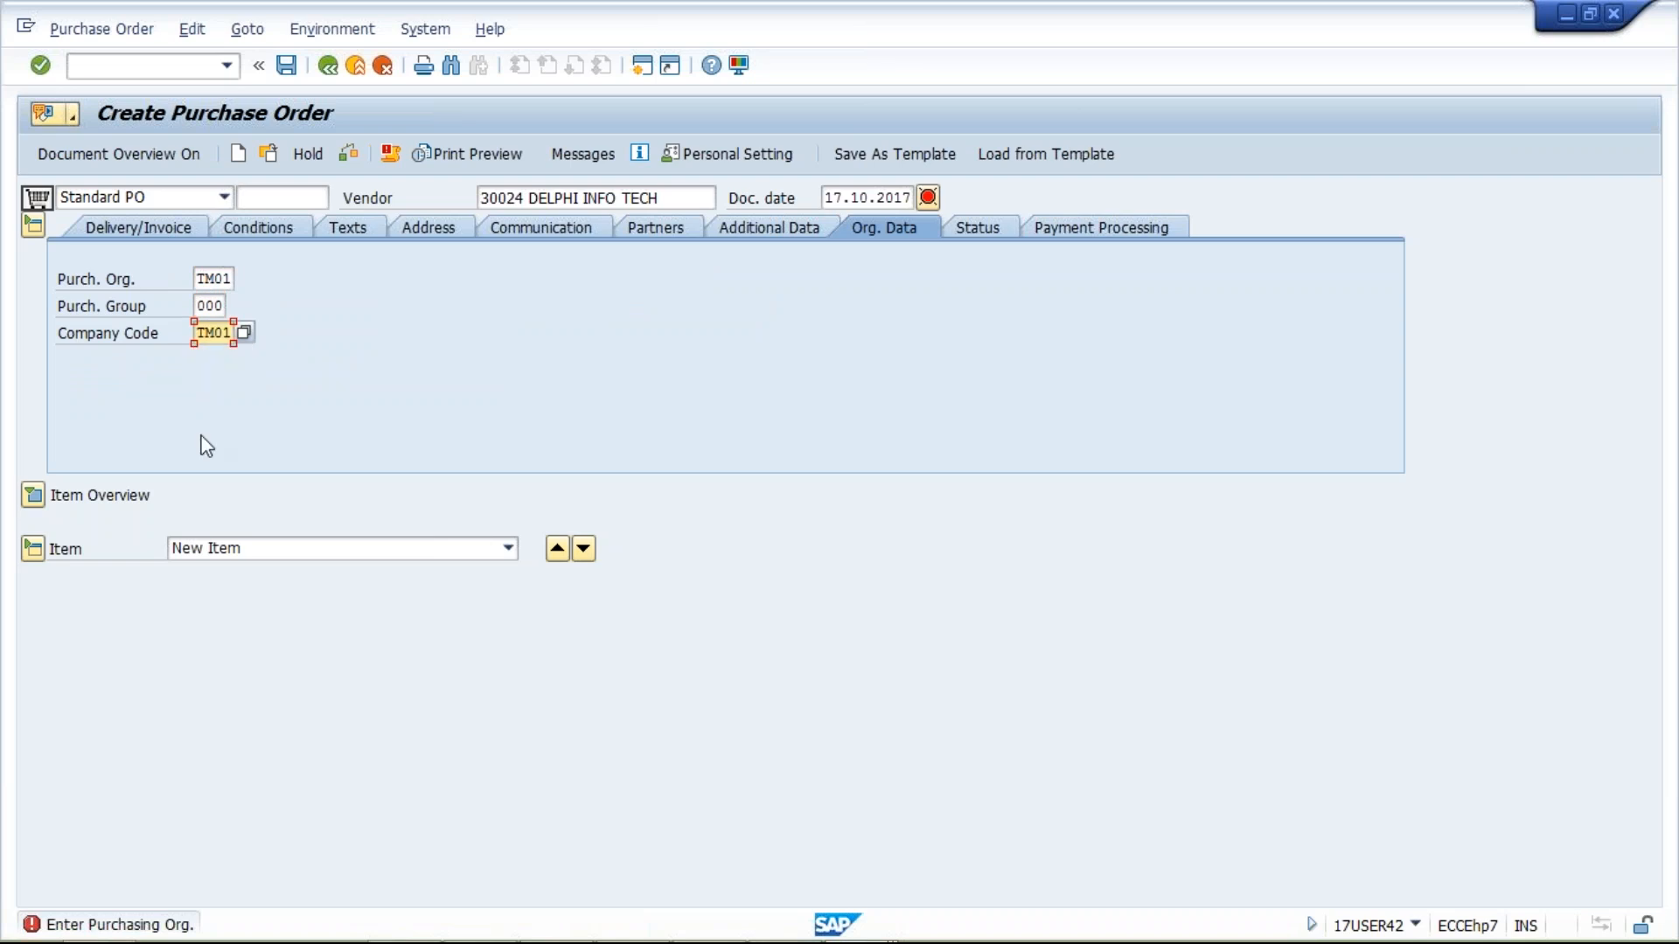
Step: Expand the item overview and enter item number 10 in the first row
left_click(33, 496)
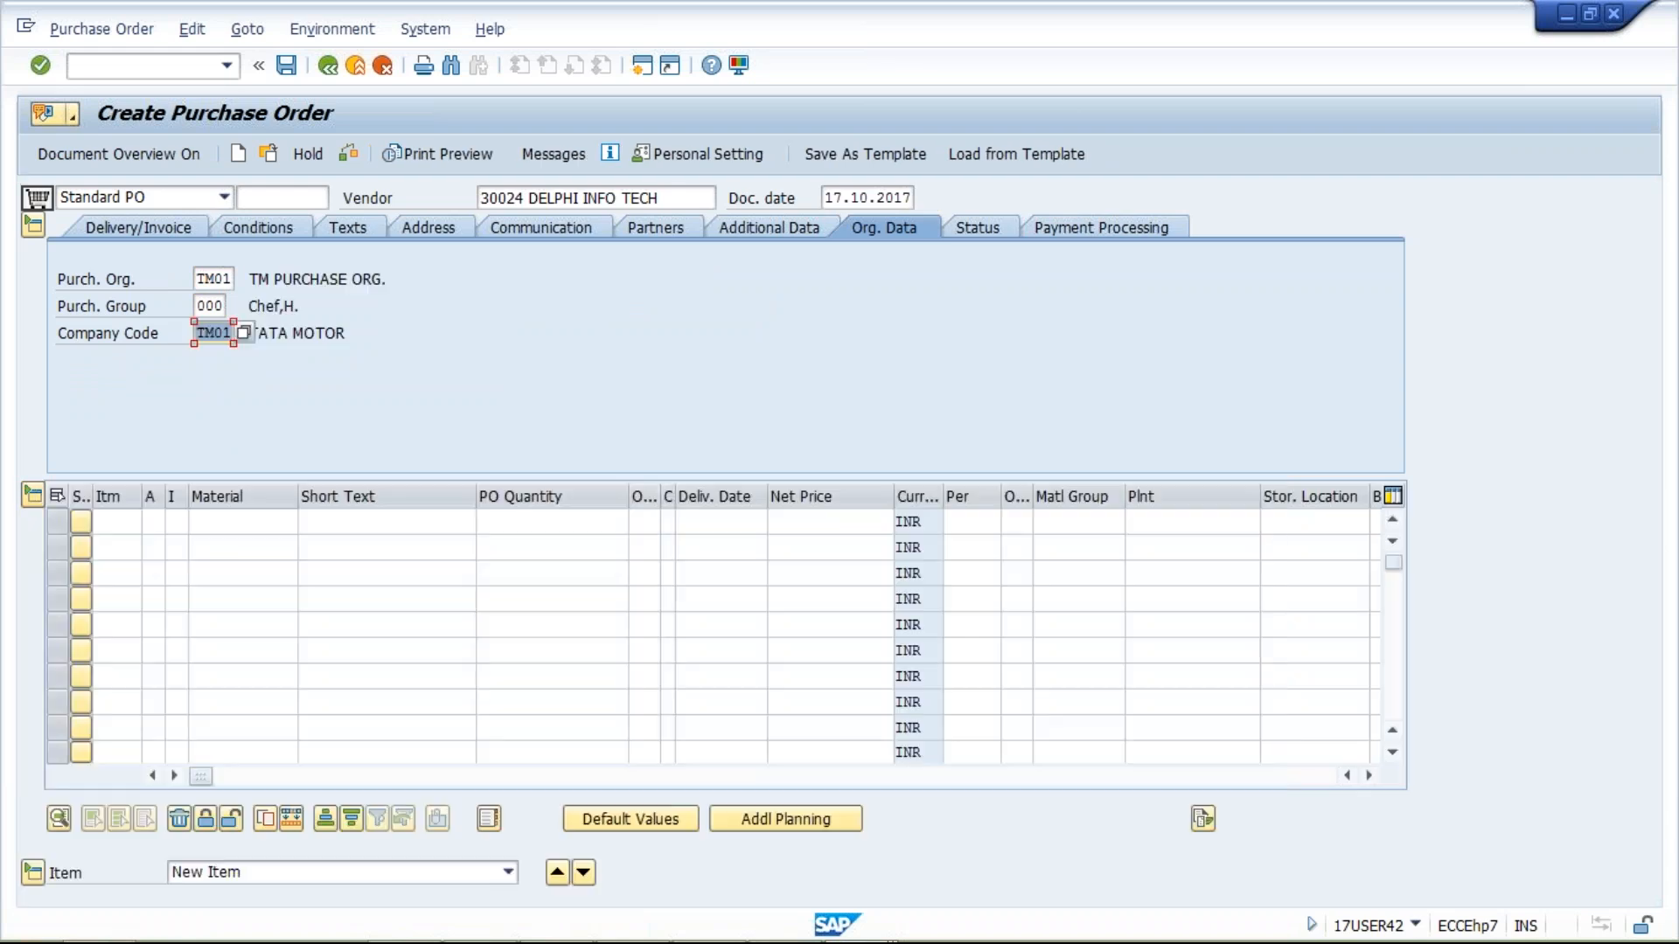
key("Tab")
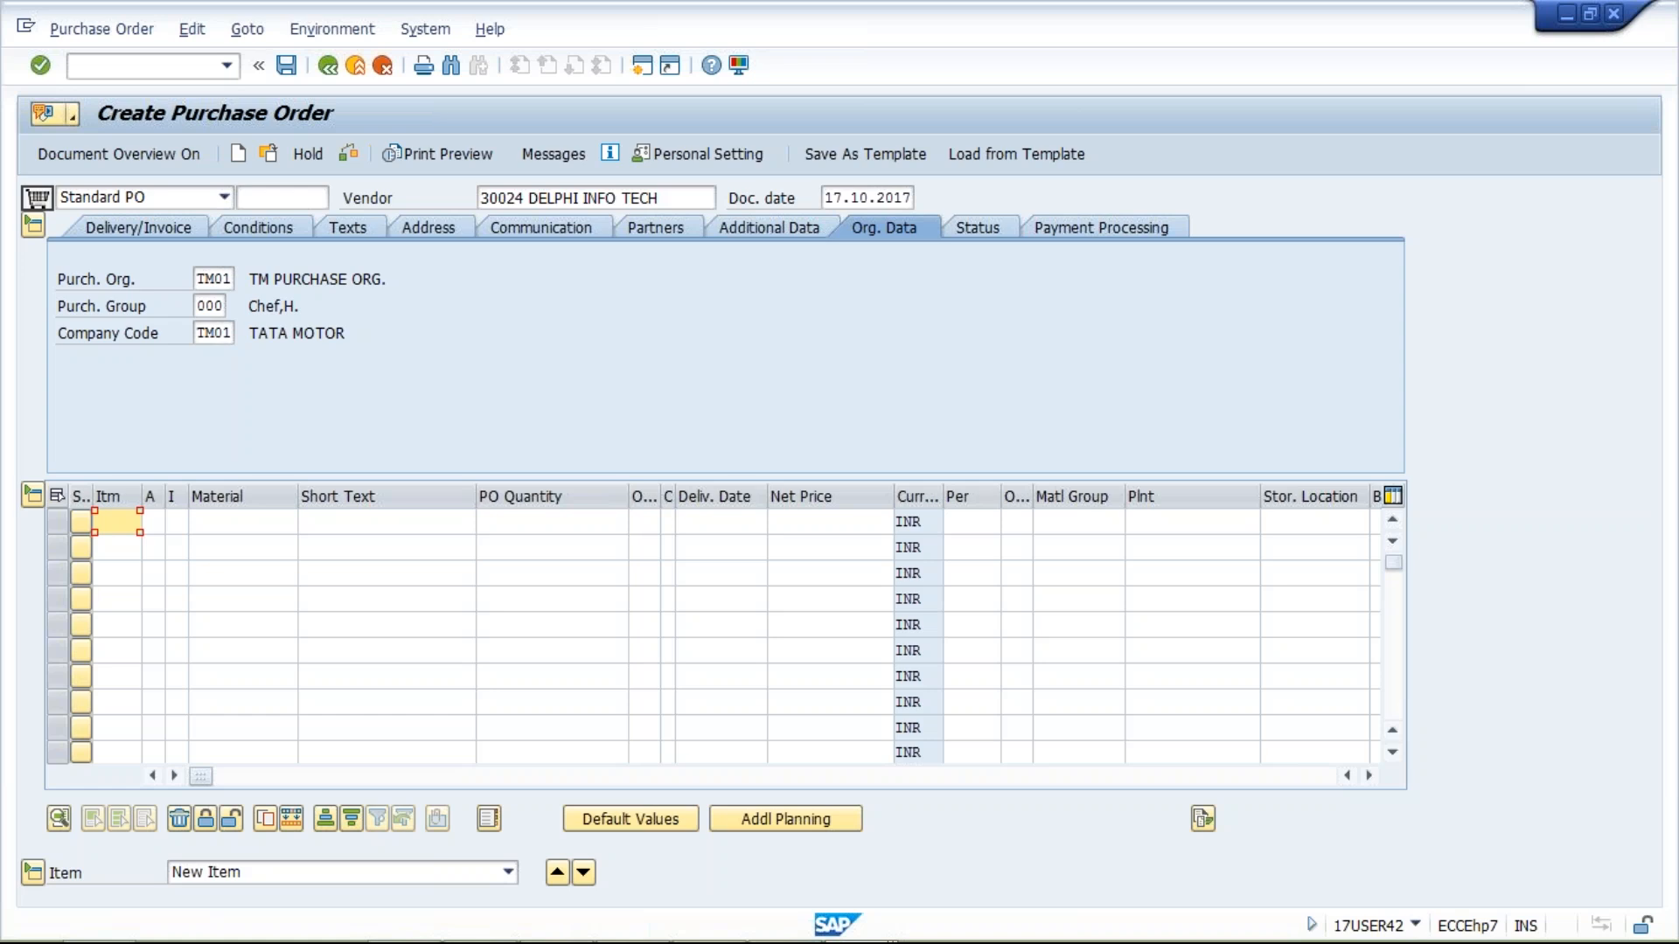
type("10")
key("Tab")
key("Tab")
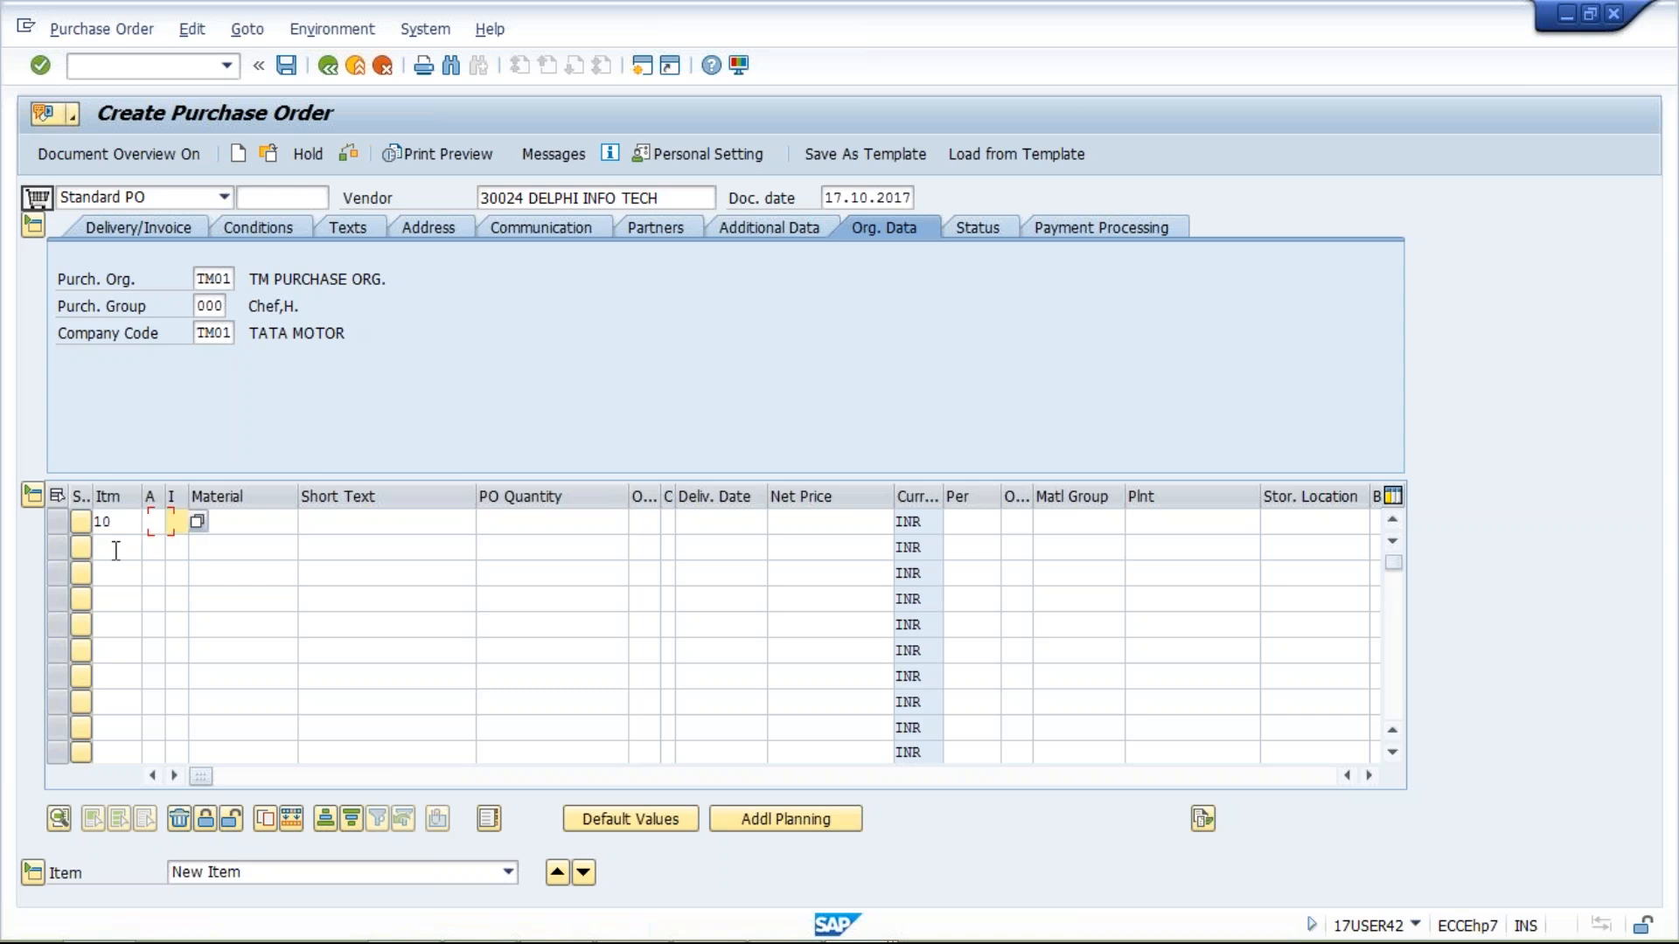
Step: Set the material of item 10 to RM6_TM01
key("Tab")
left_click(232, 522)
left_click(233, 544)
key("Left")
key("Left")
key("Left")
key("Left")
key("Left")
key("BackSpace")
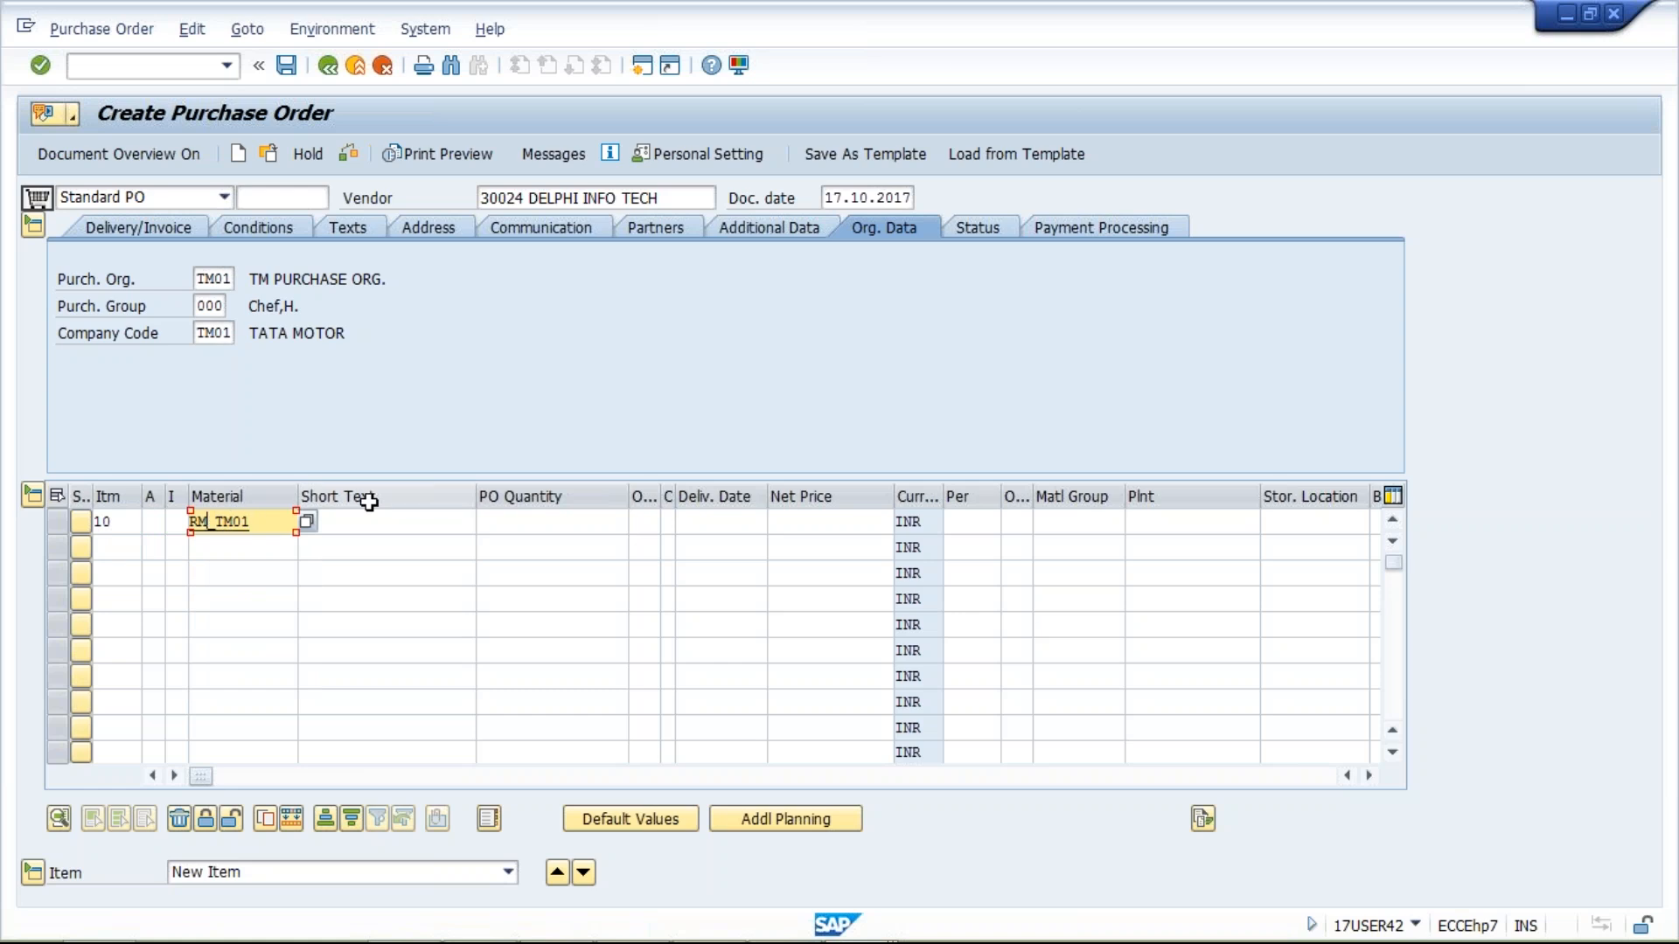
type("6")
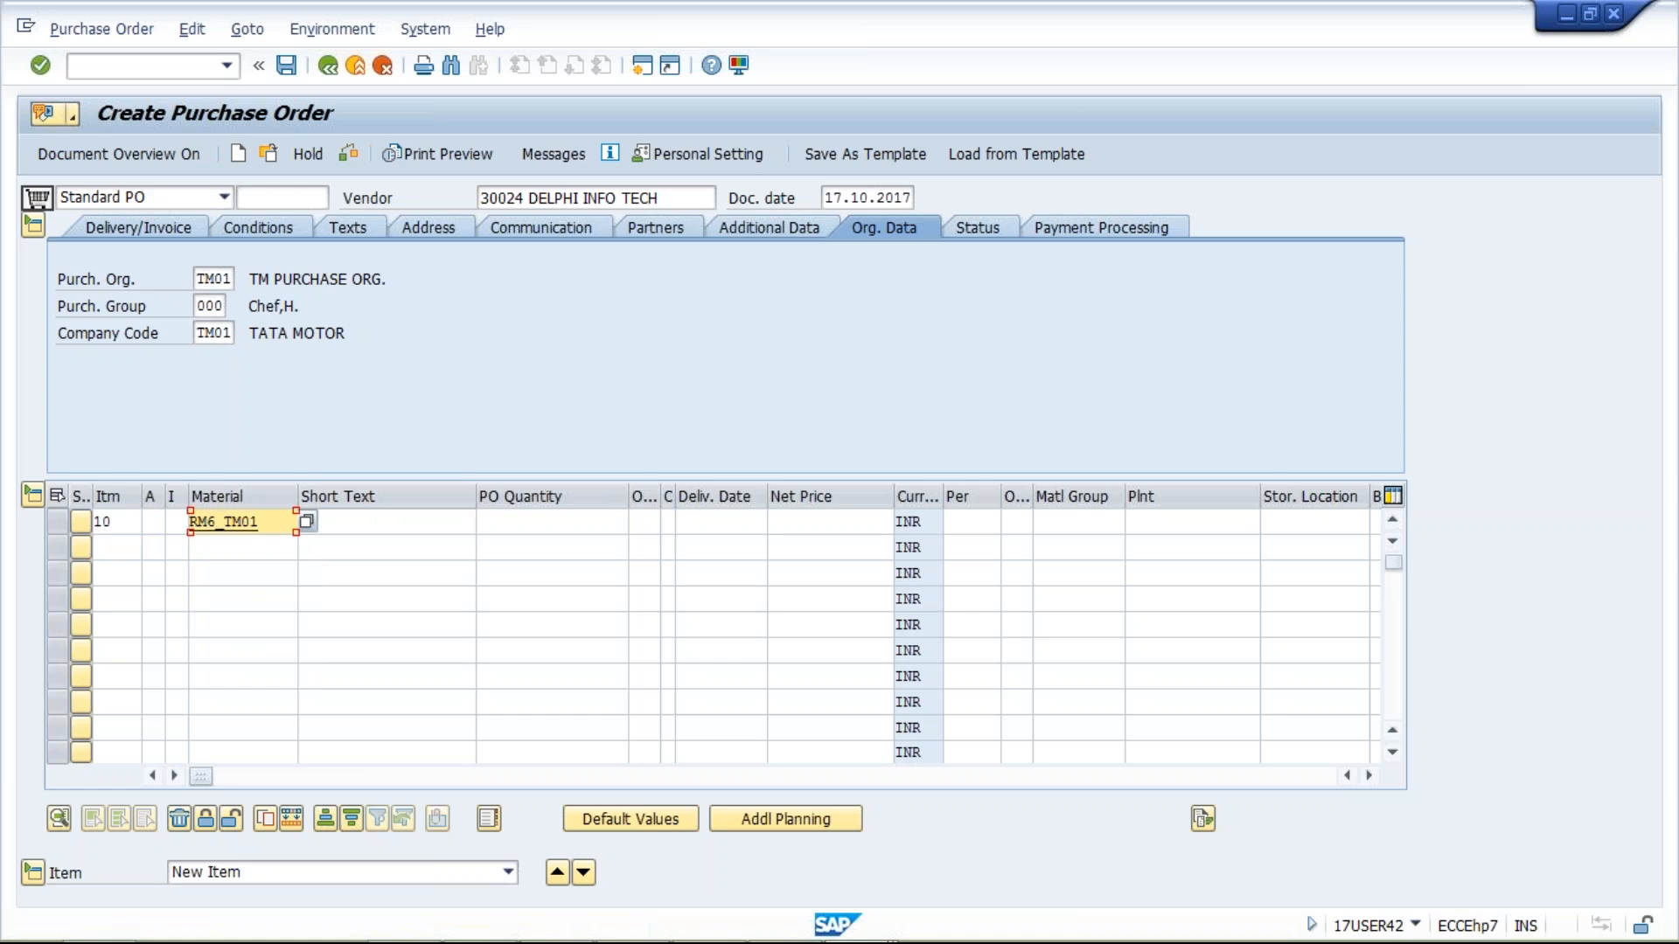
Step: Set the PO quantity of item 10 to 5 and its delivery date to 18.10.2017
left_click(545, 521)
type("5")
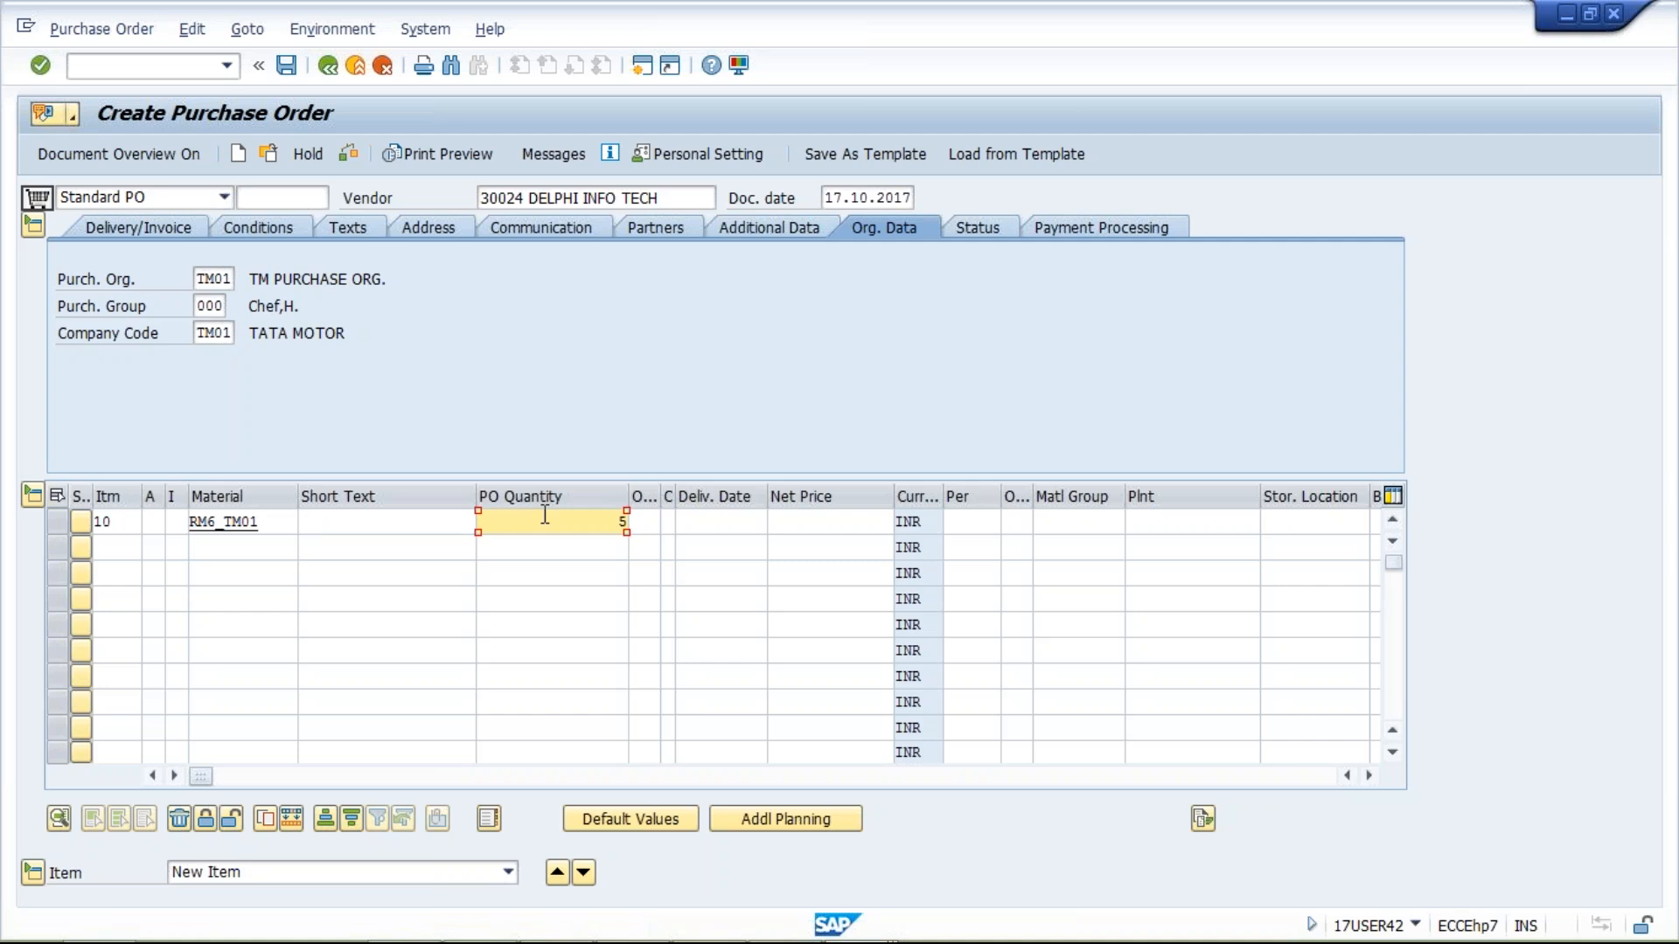
key("Tab")
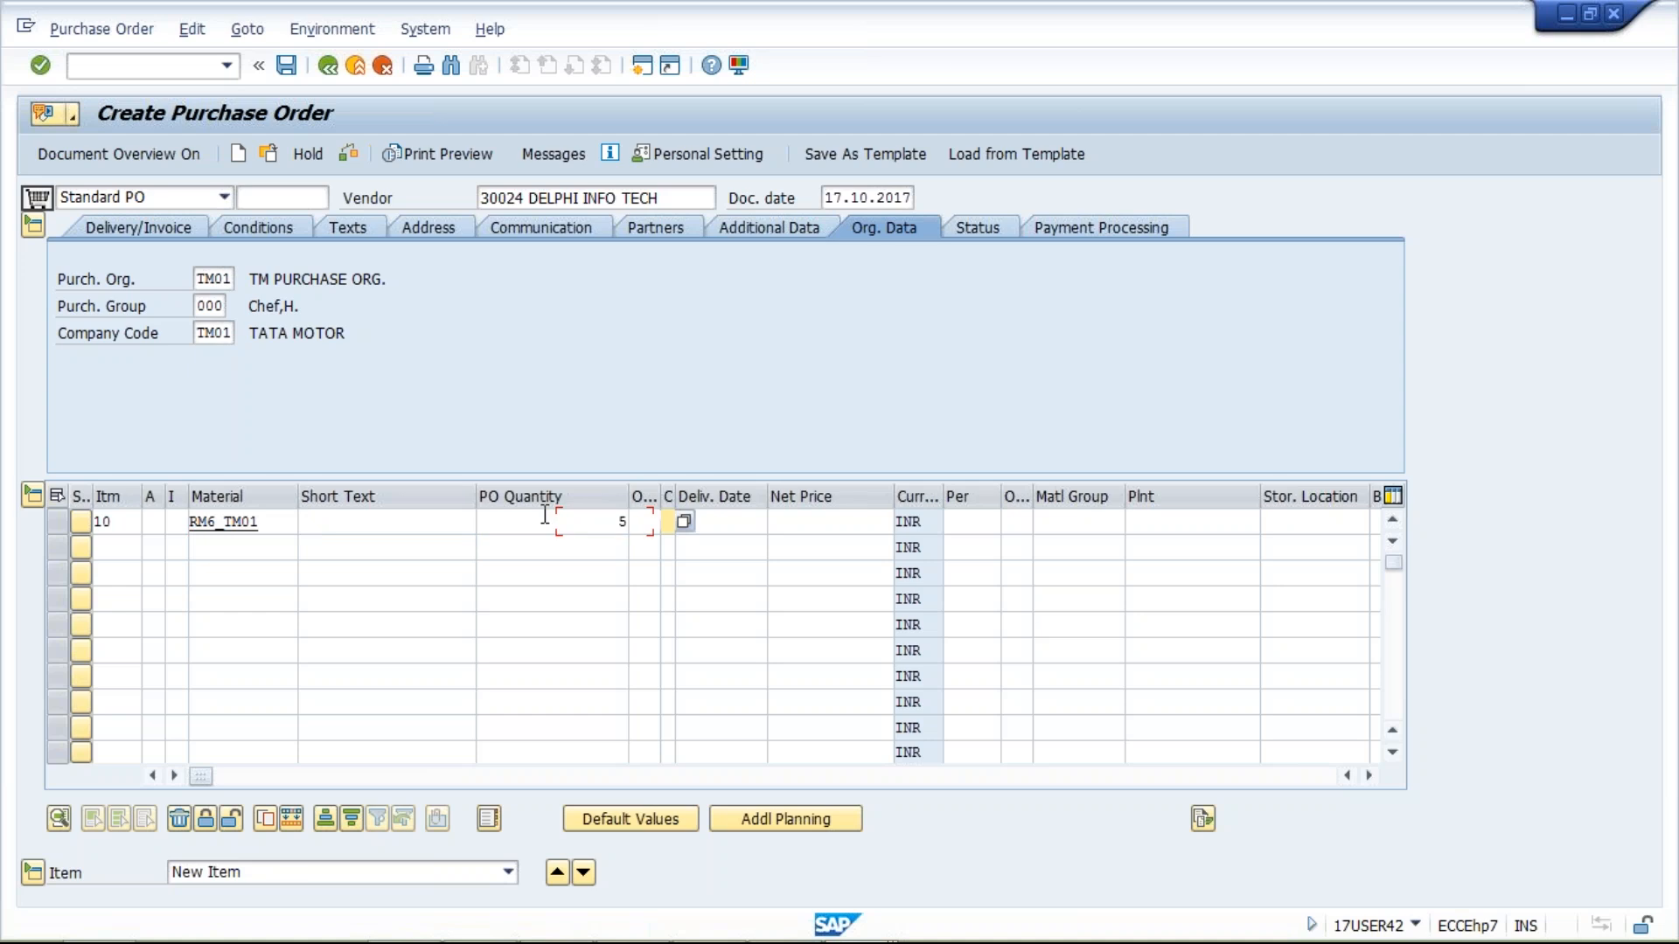
key("Tab")
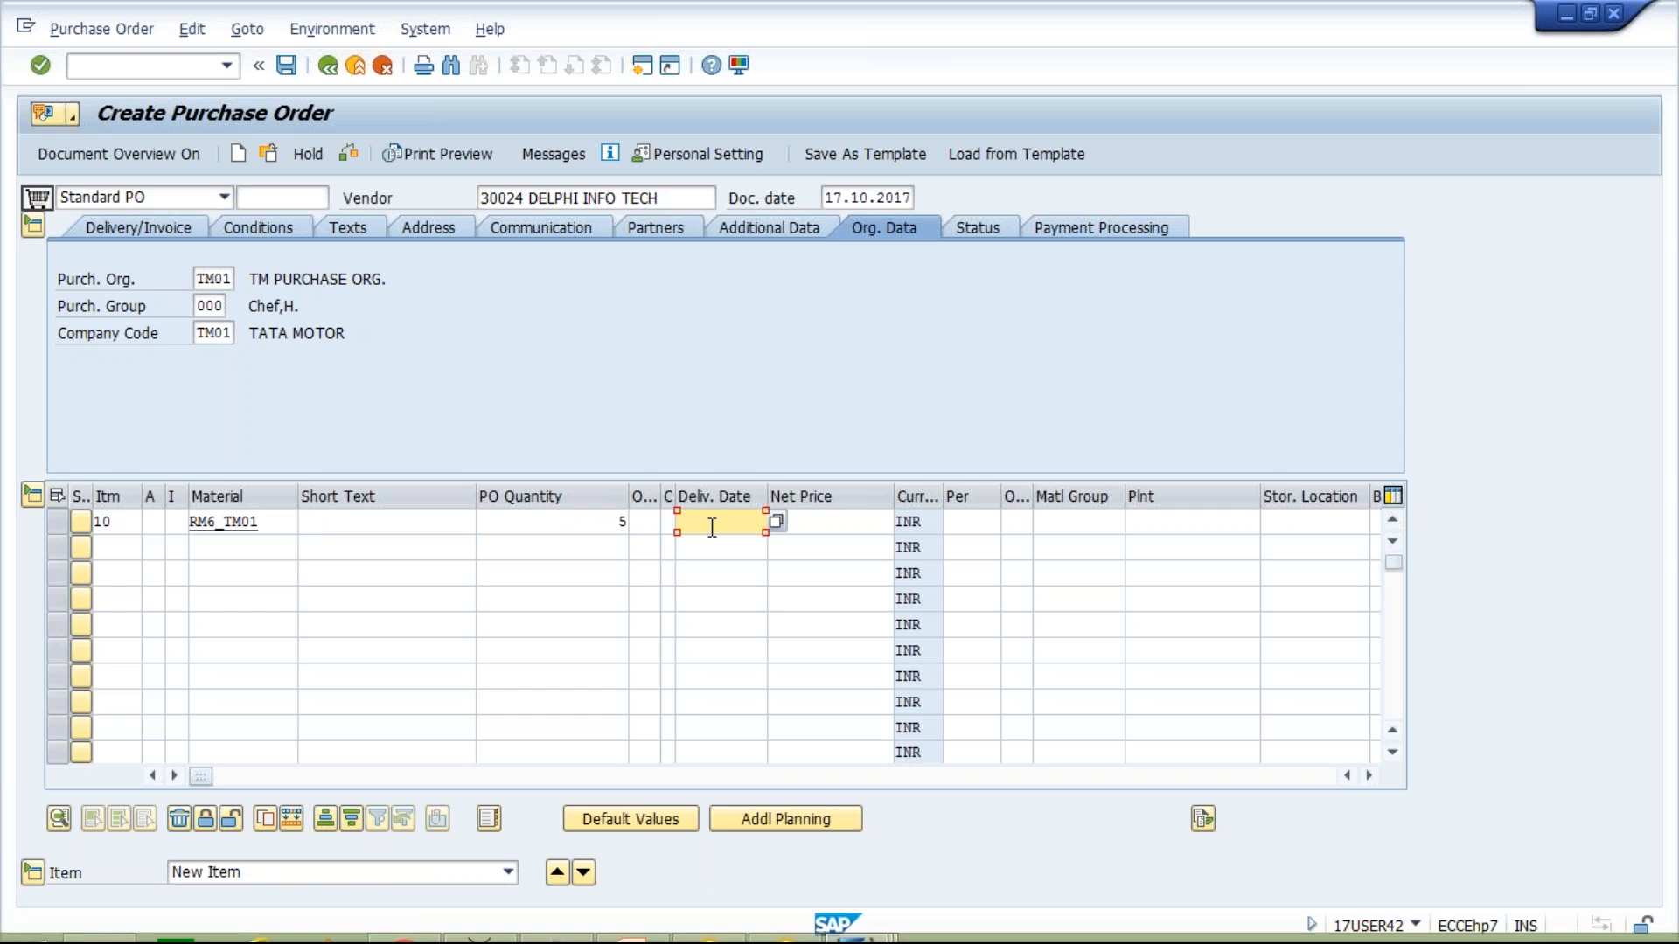
type("18")
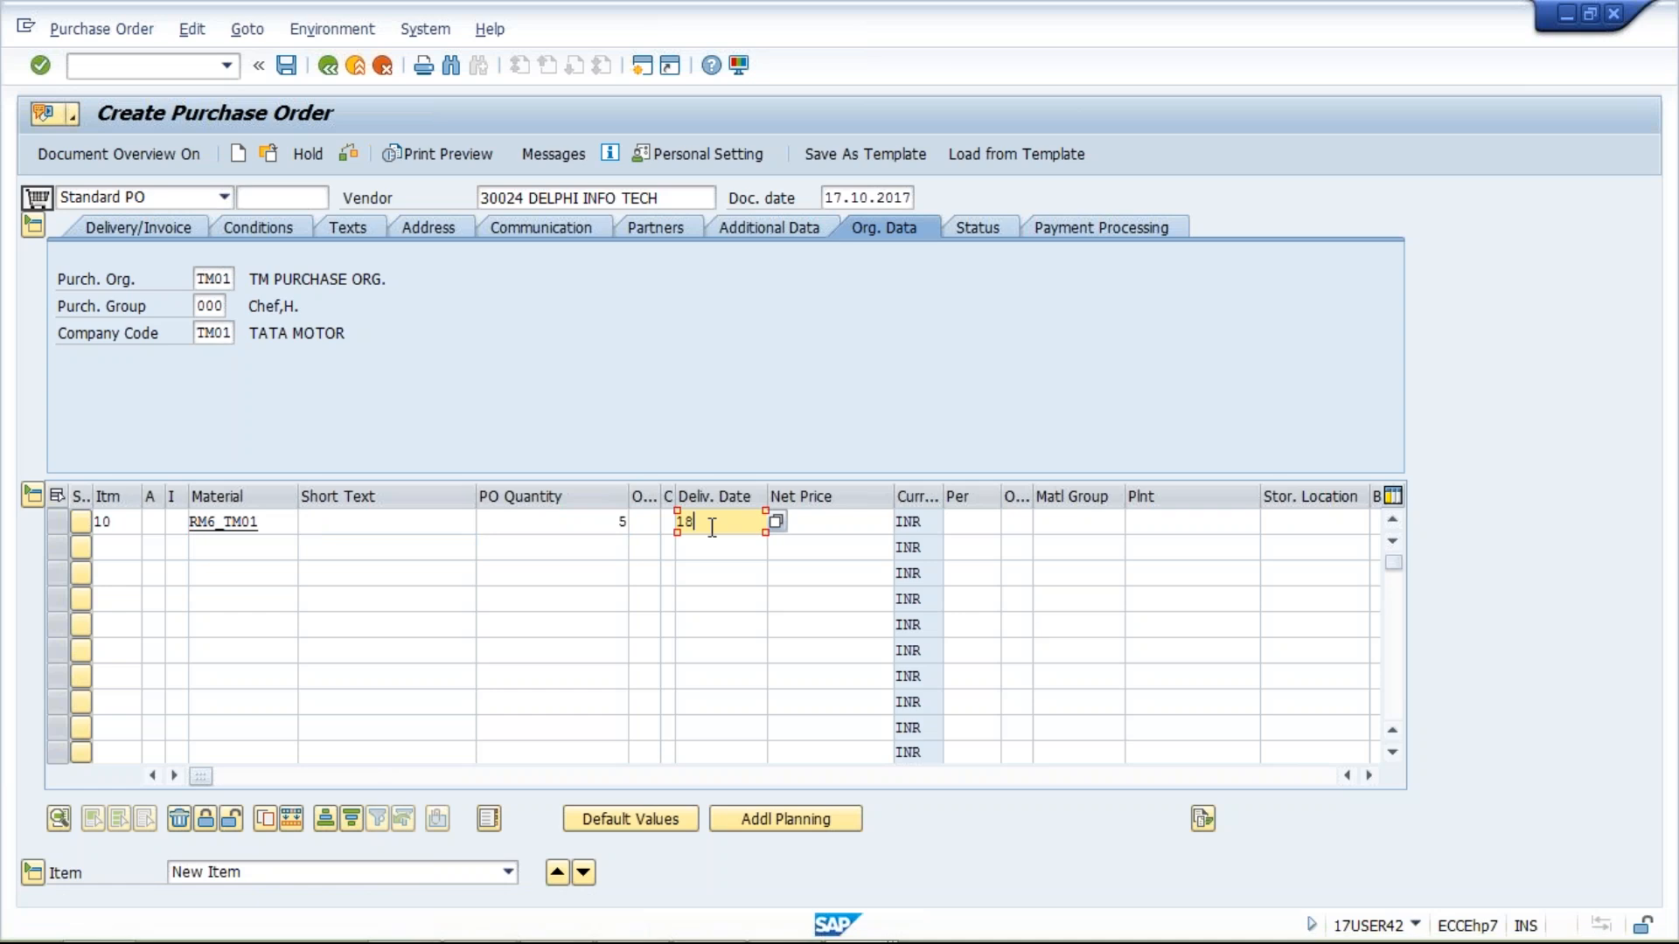
type(".12.")
key("BackSpace")
key("BackSpace")
type(".2017")
Step: Assign plant TM01 and storage location TM01 to item 10
left_click(852, 530)
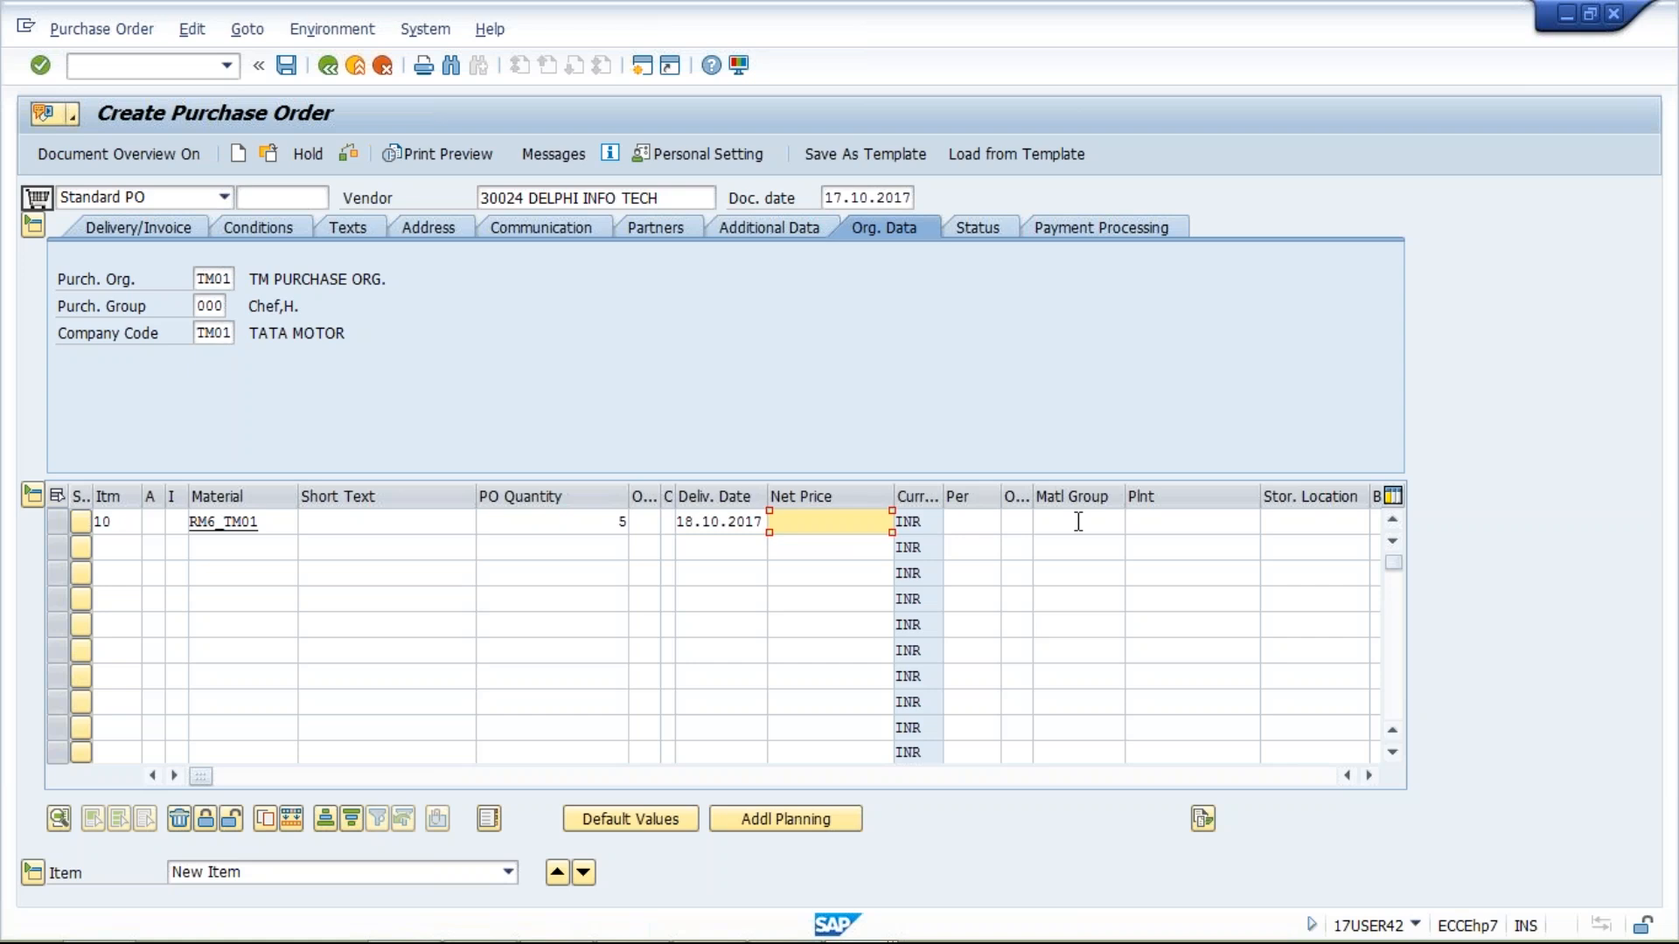
left_click(1166, 523)
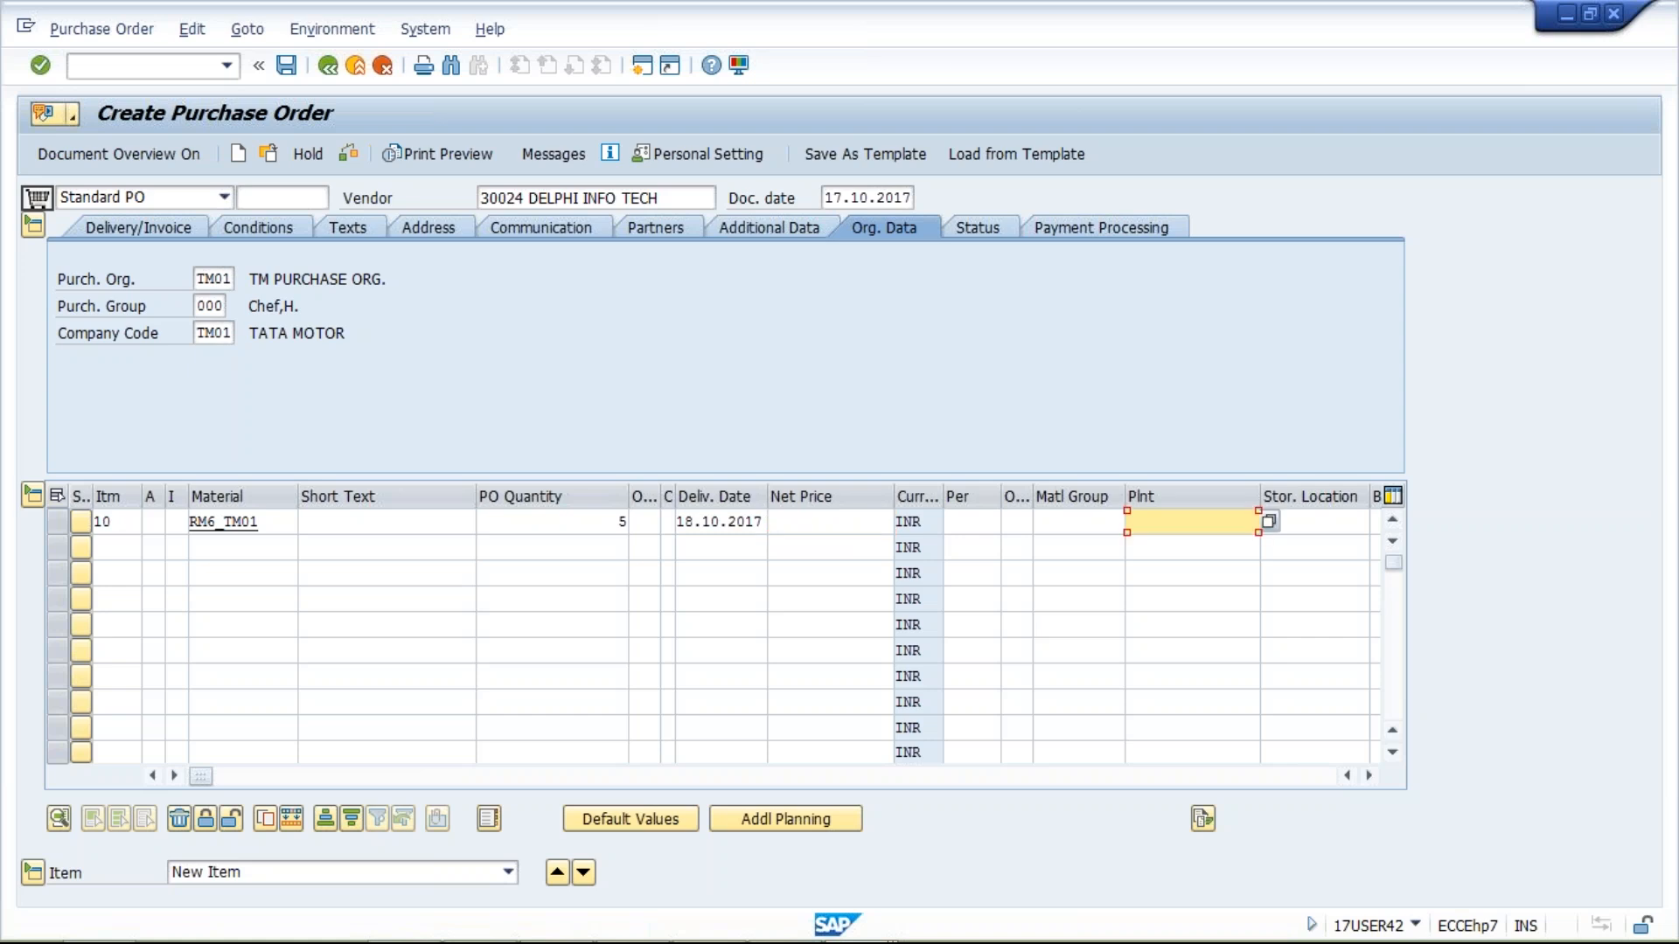
key("Down")
key("Tab")
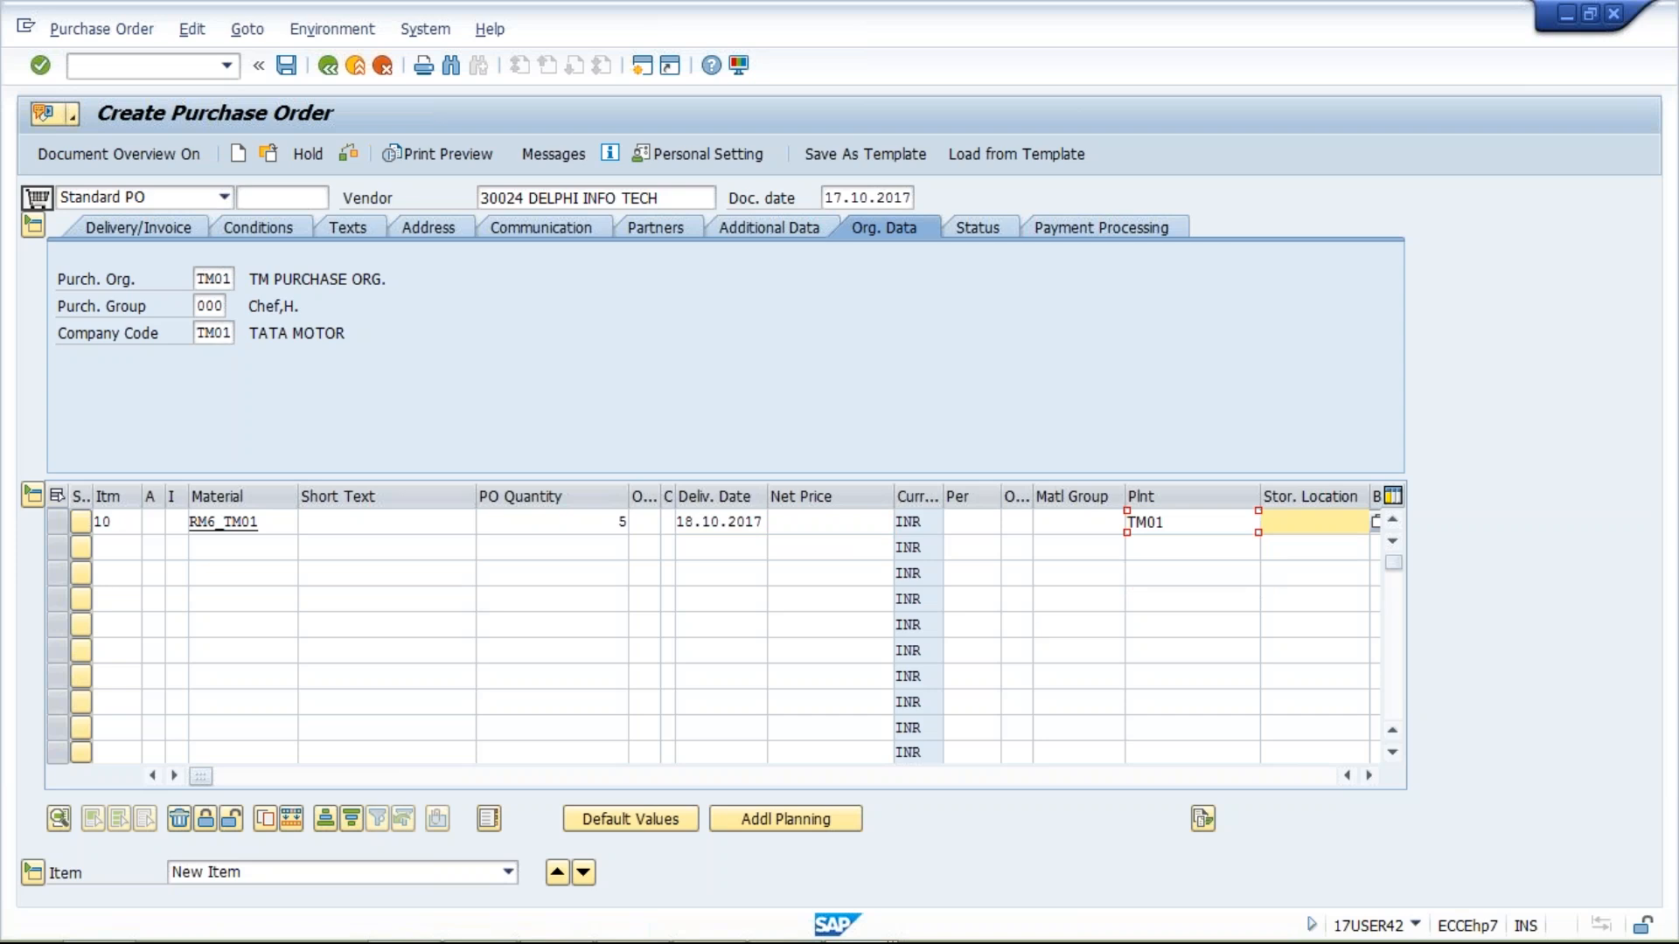
key("Down")
key("Return")
Step: Set the net price of item 10 to 100 and confirm the item data
left_click(830, 522)
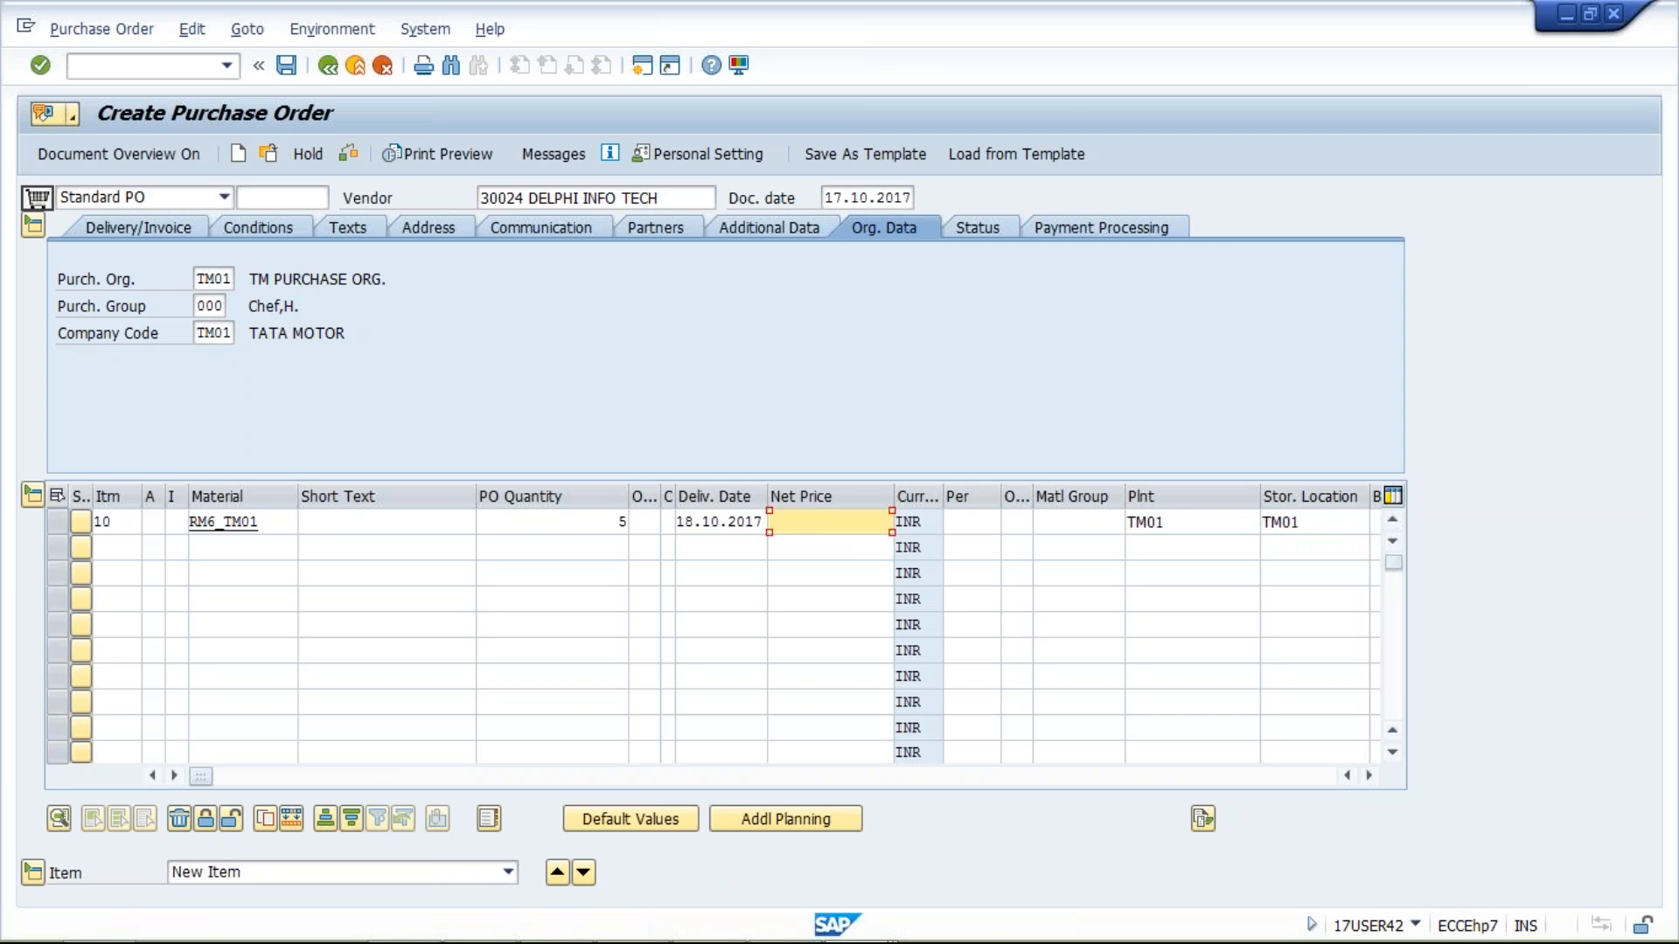
type("100")
key("Return")
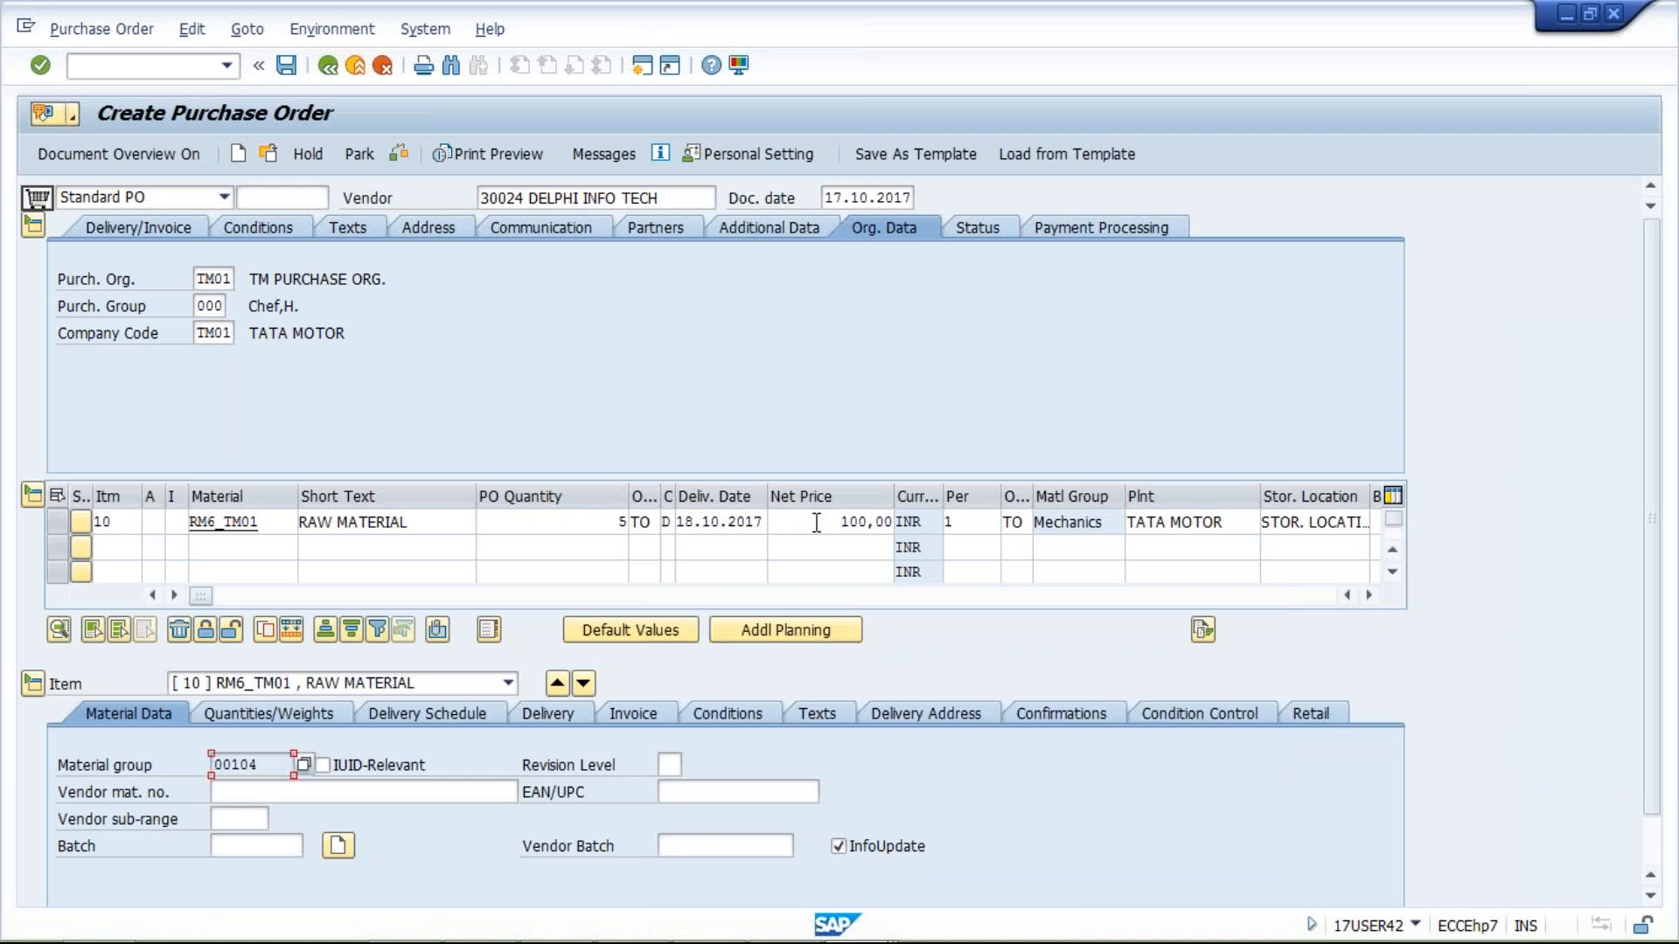
Step: Examine the item's pricing conditions, comparing the gross price amount and condition value with the order quantity and net price
left_click(745, 714)
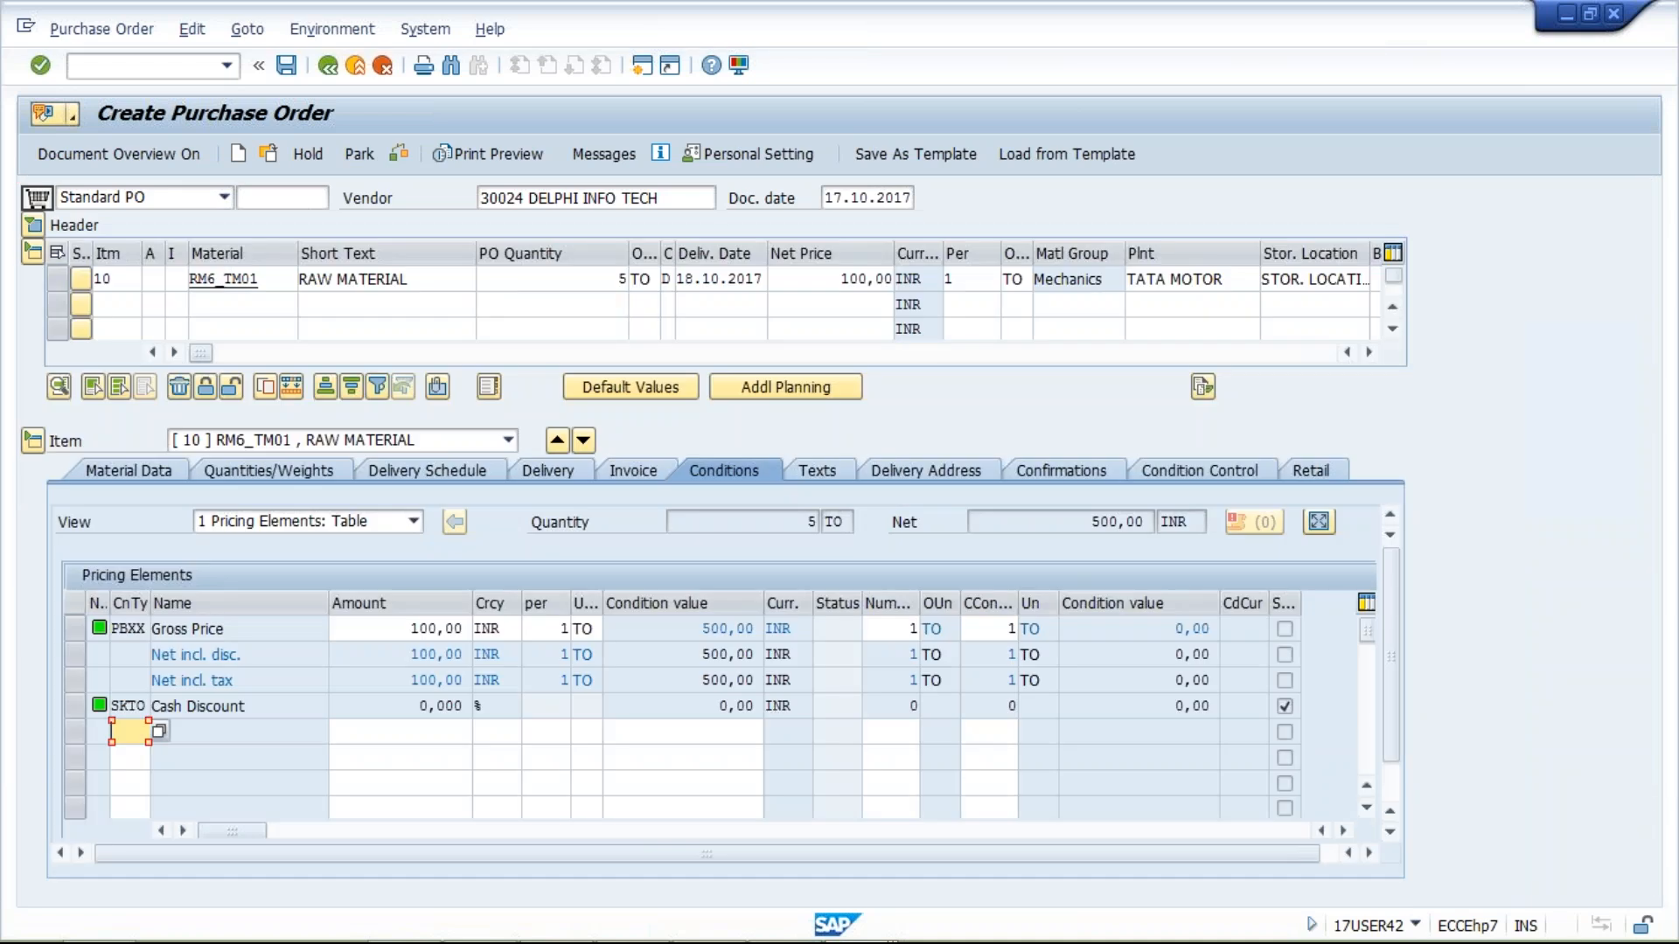
left_click(831, 279)
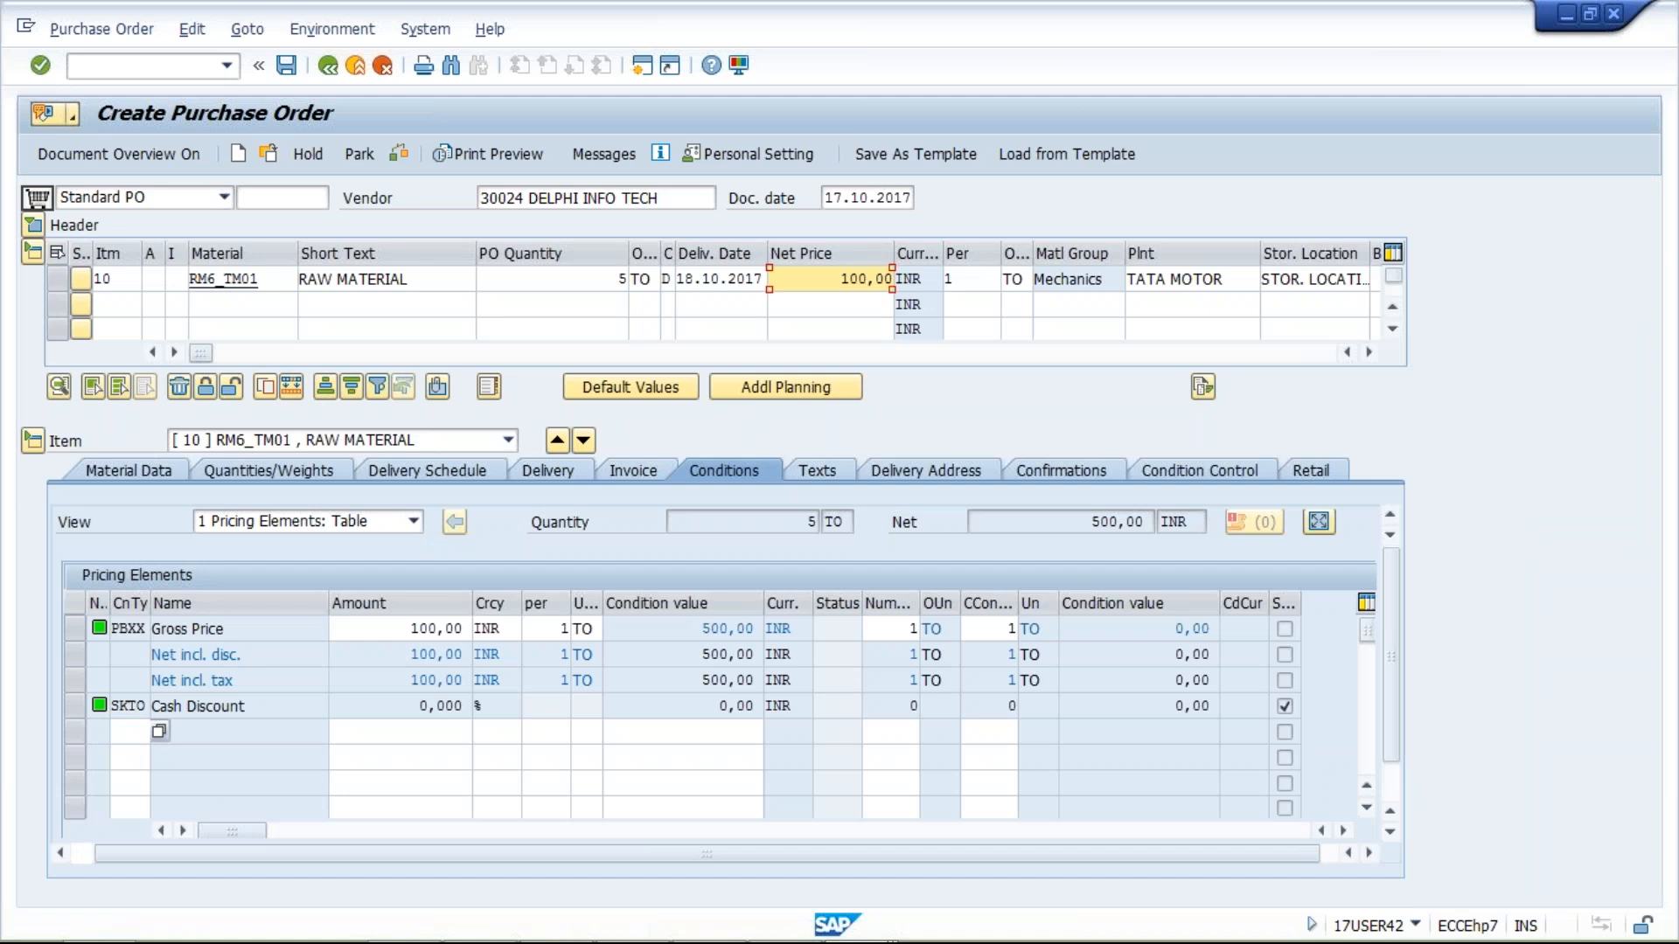
left_click(403, 629)
left_click_drag(469, 628, 408, 629)
left_click_drag(700, 629, 750, 629)
left_click(619, 280)
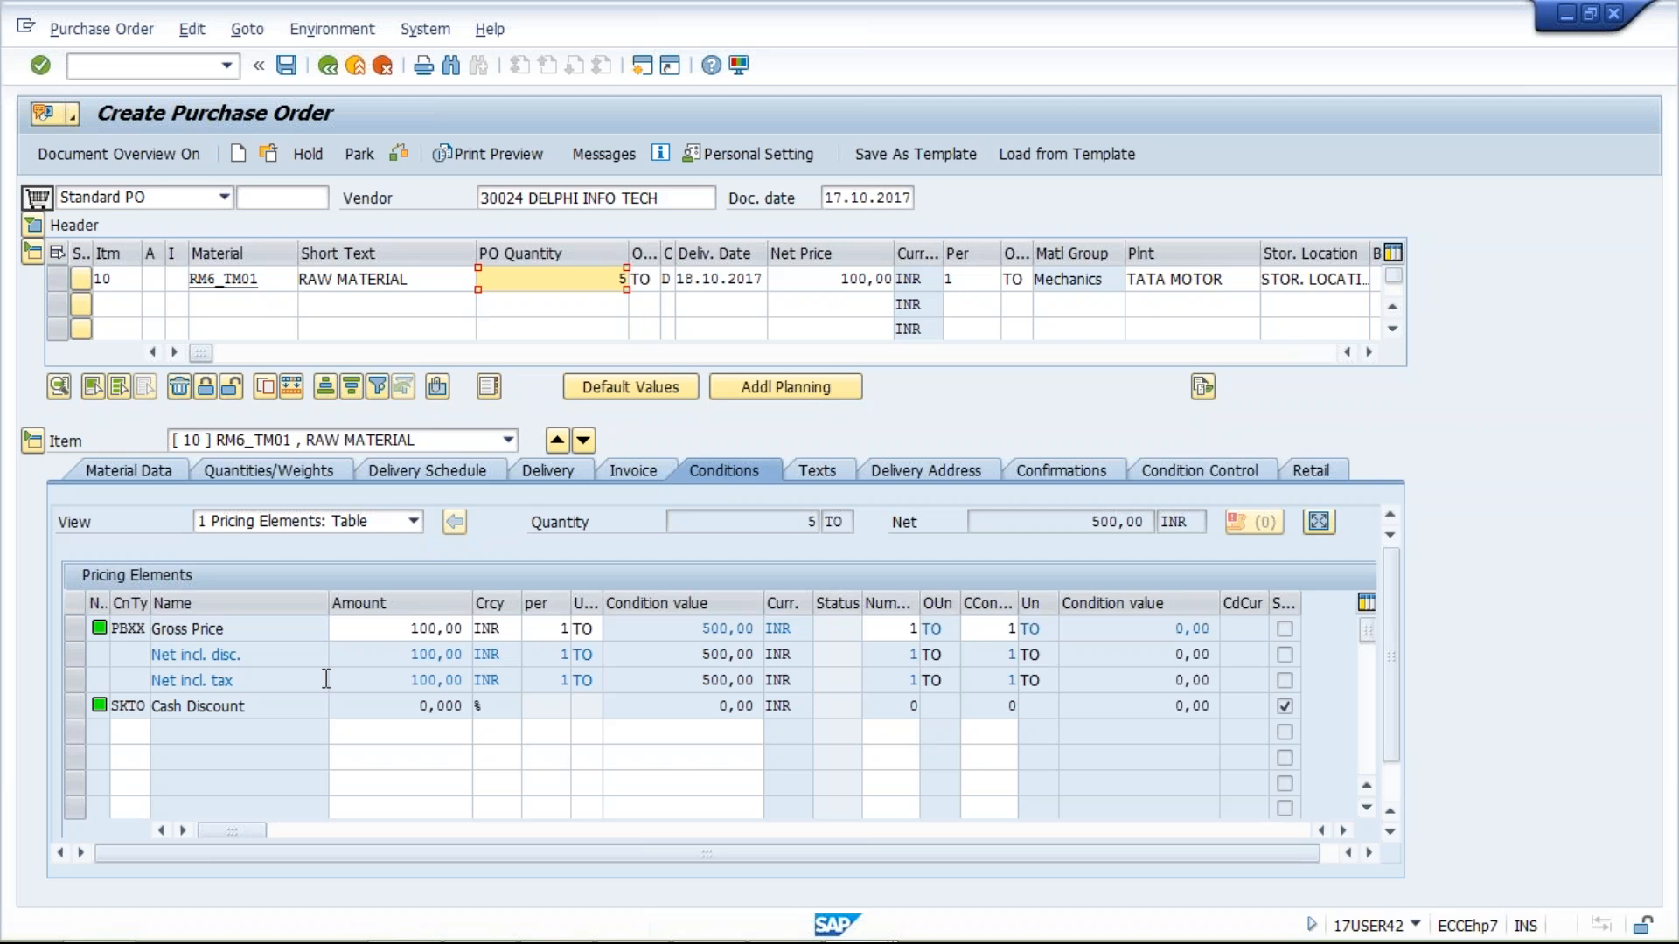
left_click(831, 280)
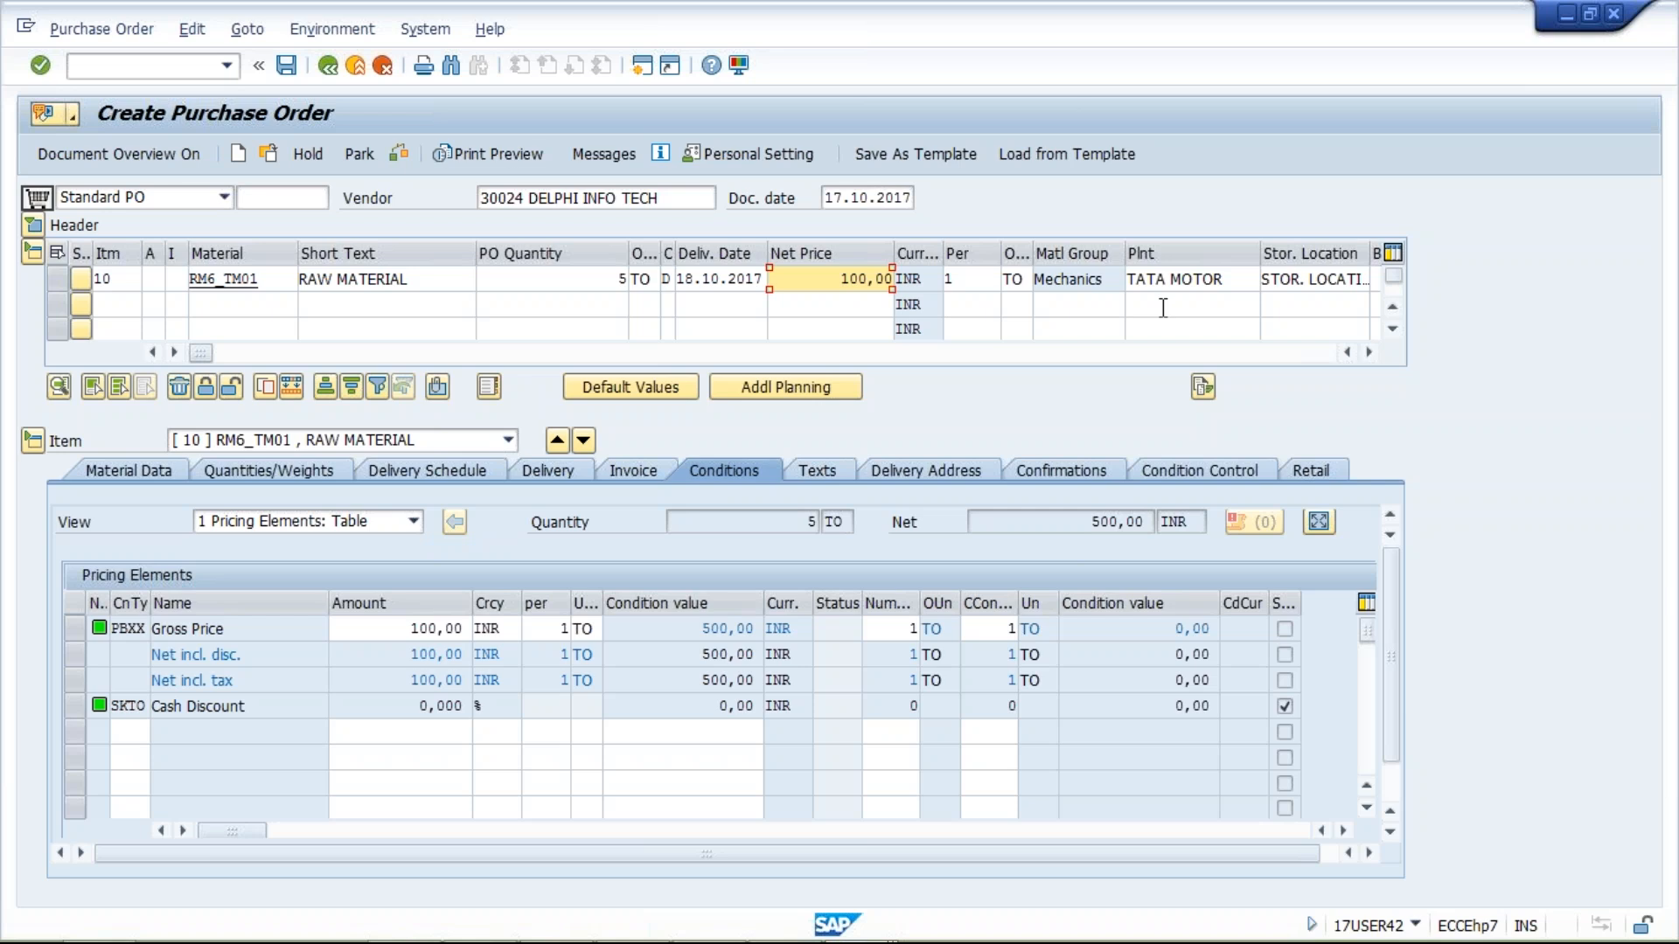
Step: Run the consistency check on the purchase order
left_click(400, 156)
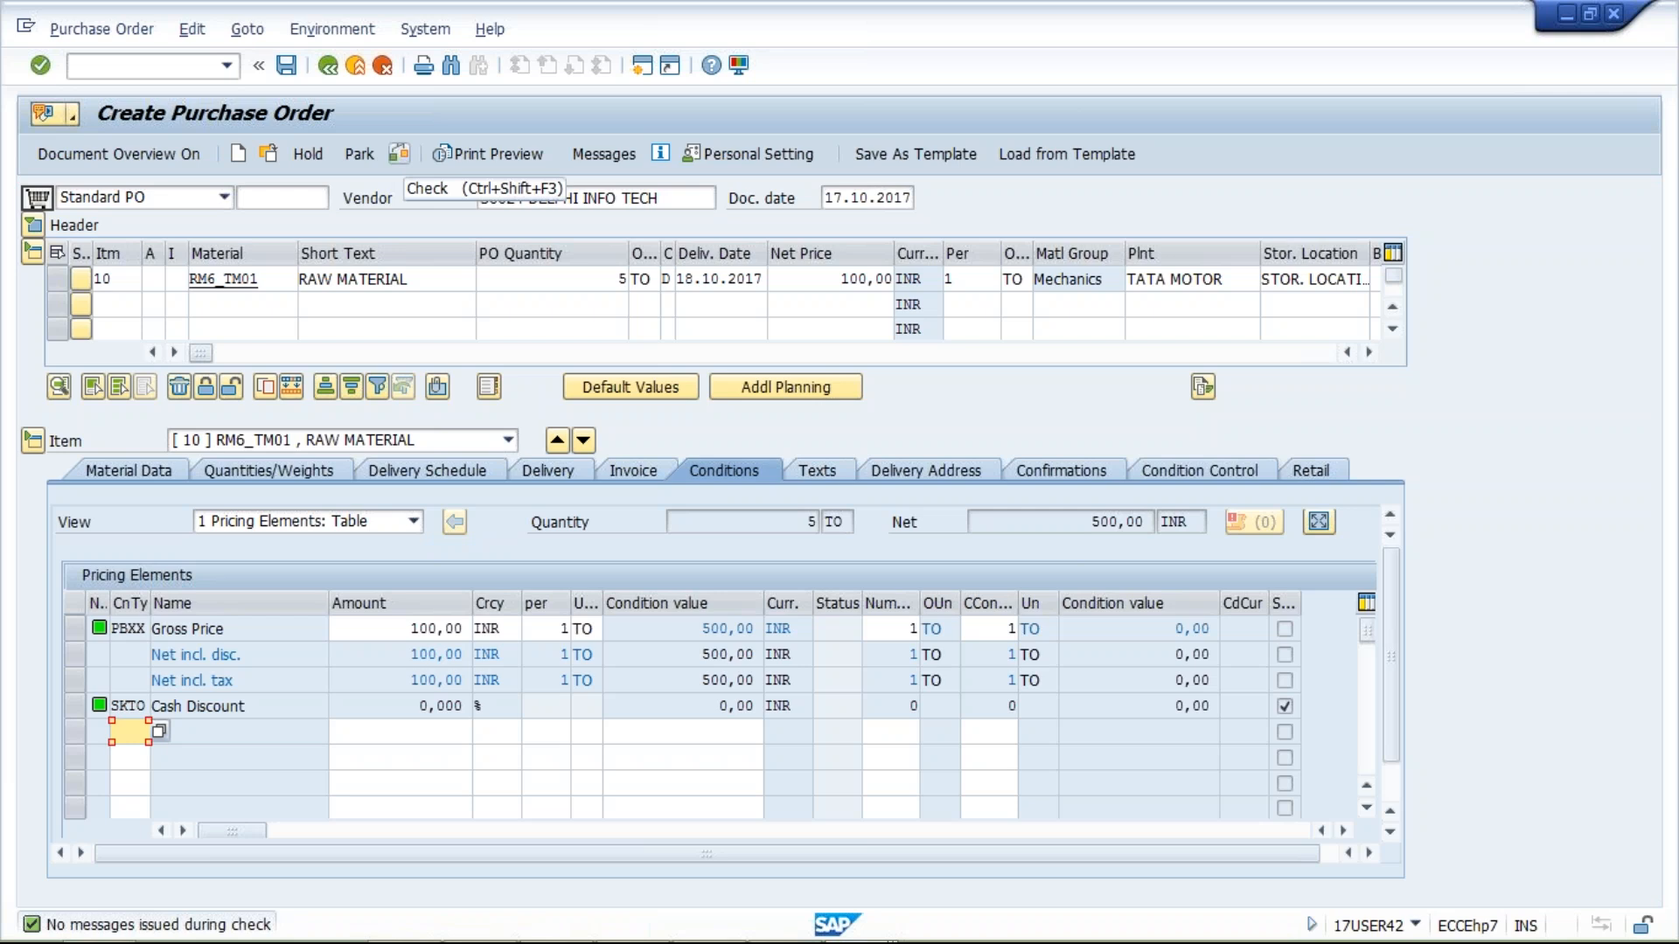
left_click(400, 155)
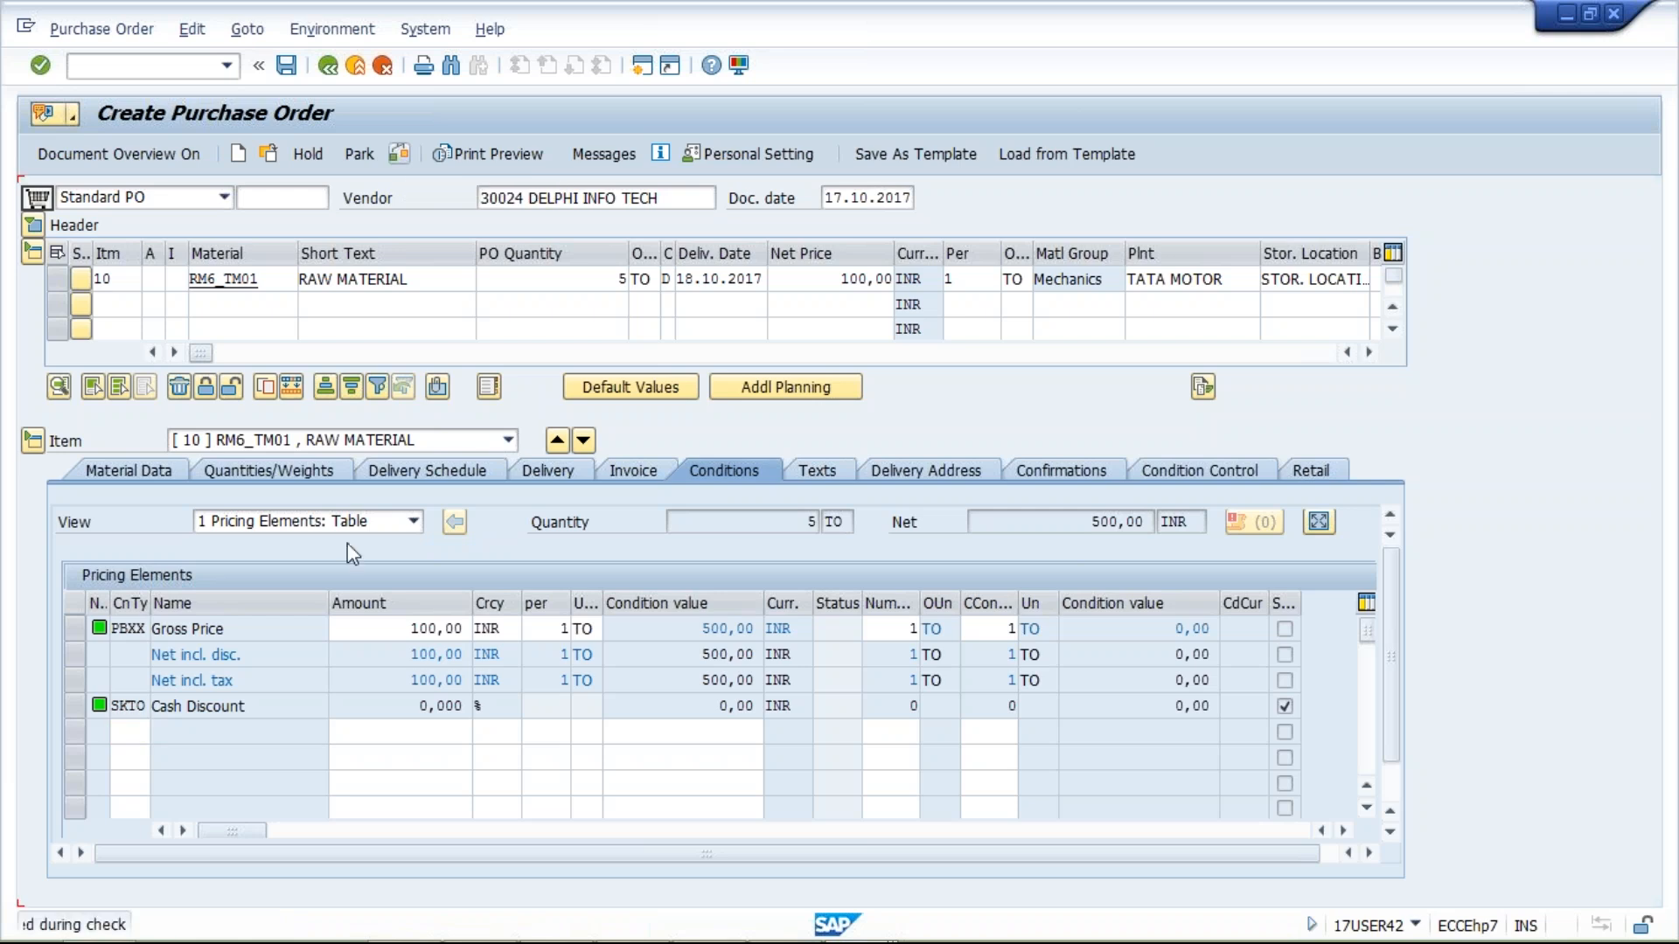
left_click(129, 731)
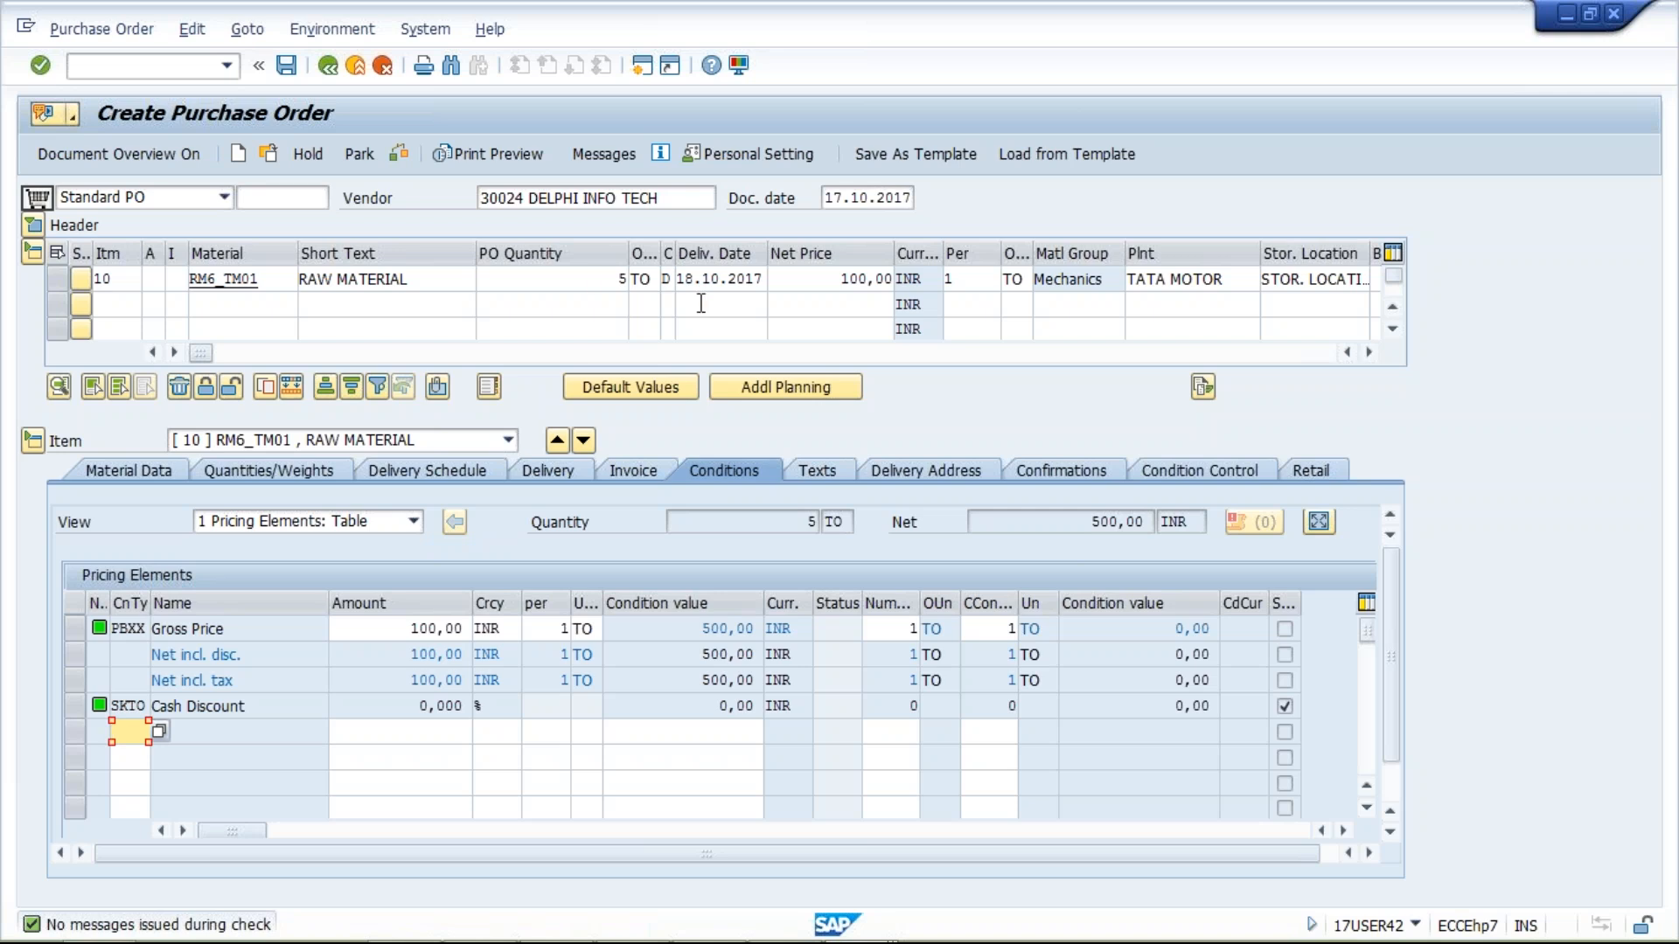
Step: Try checking the purchase order with item 10's quantity cleared, dismiss the message list, and set the quantity back to 5
left_click(594, 280)
key("BackSpace")
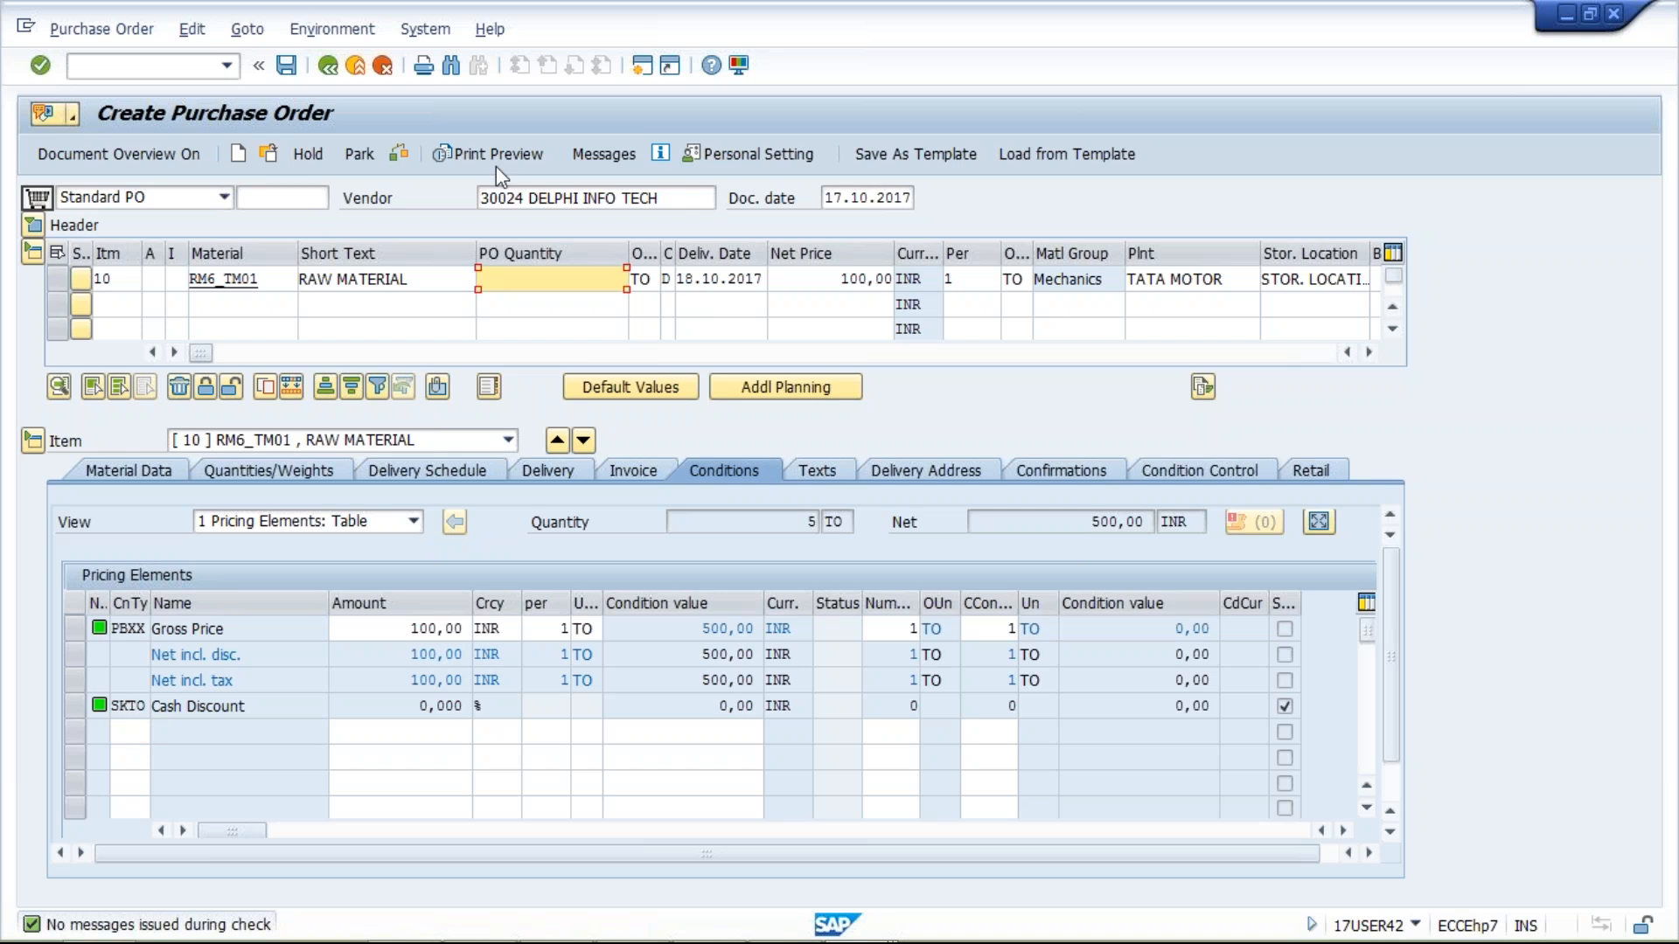
left_click(399, 154)
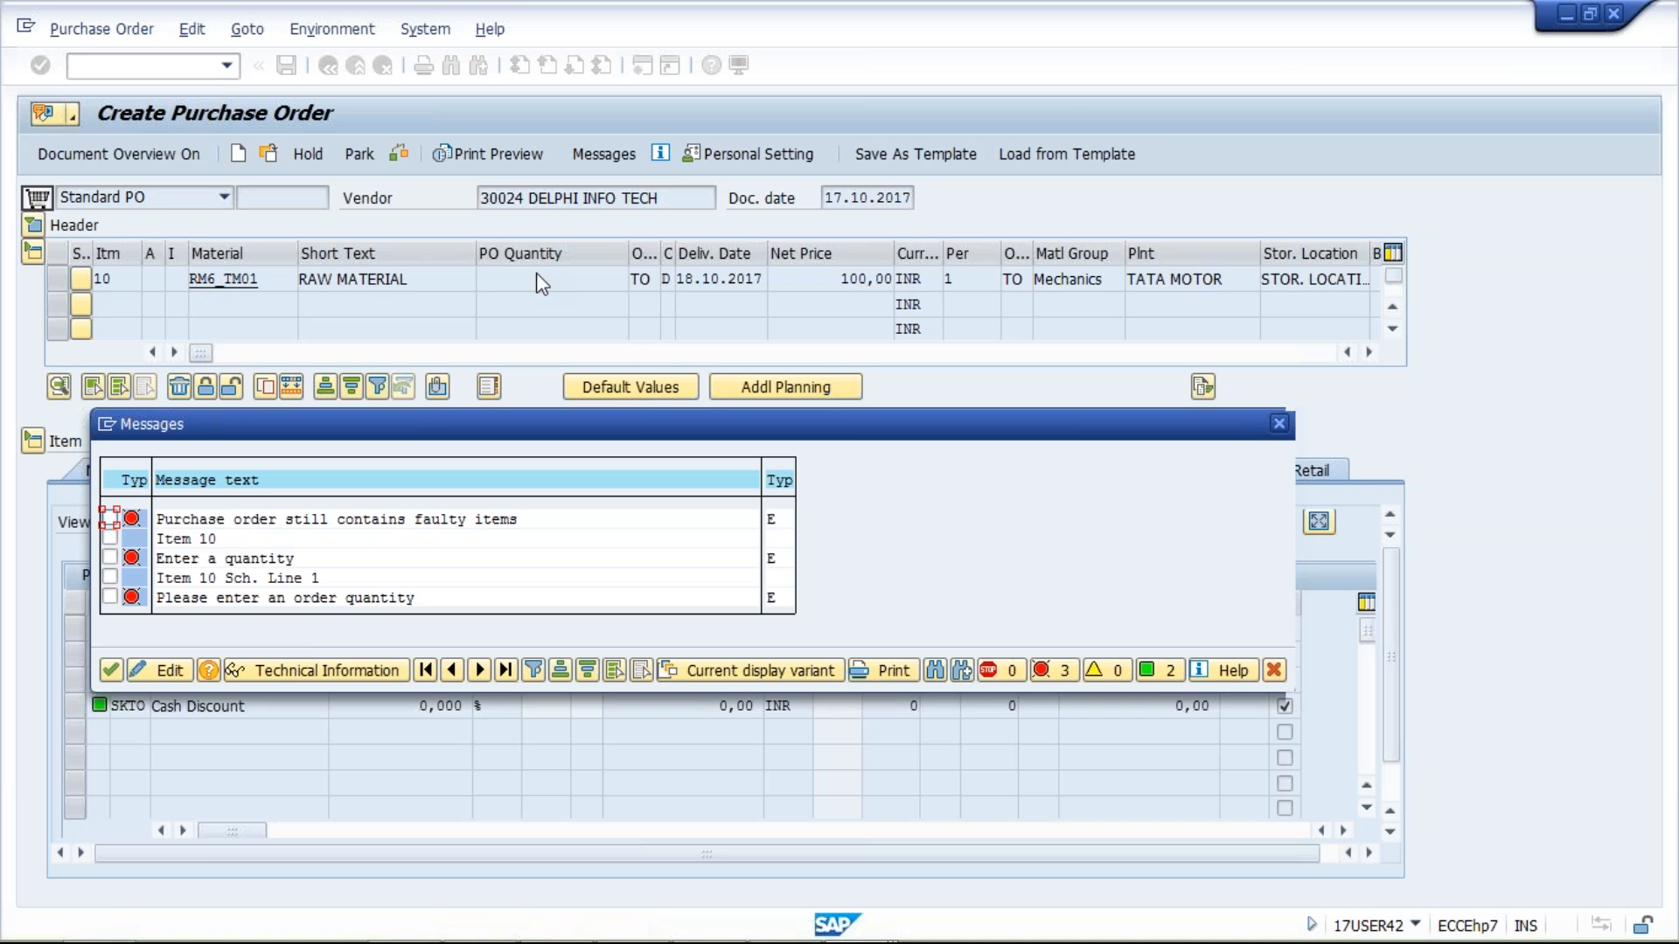
left_click(1278, 424)
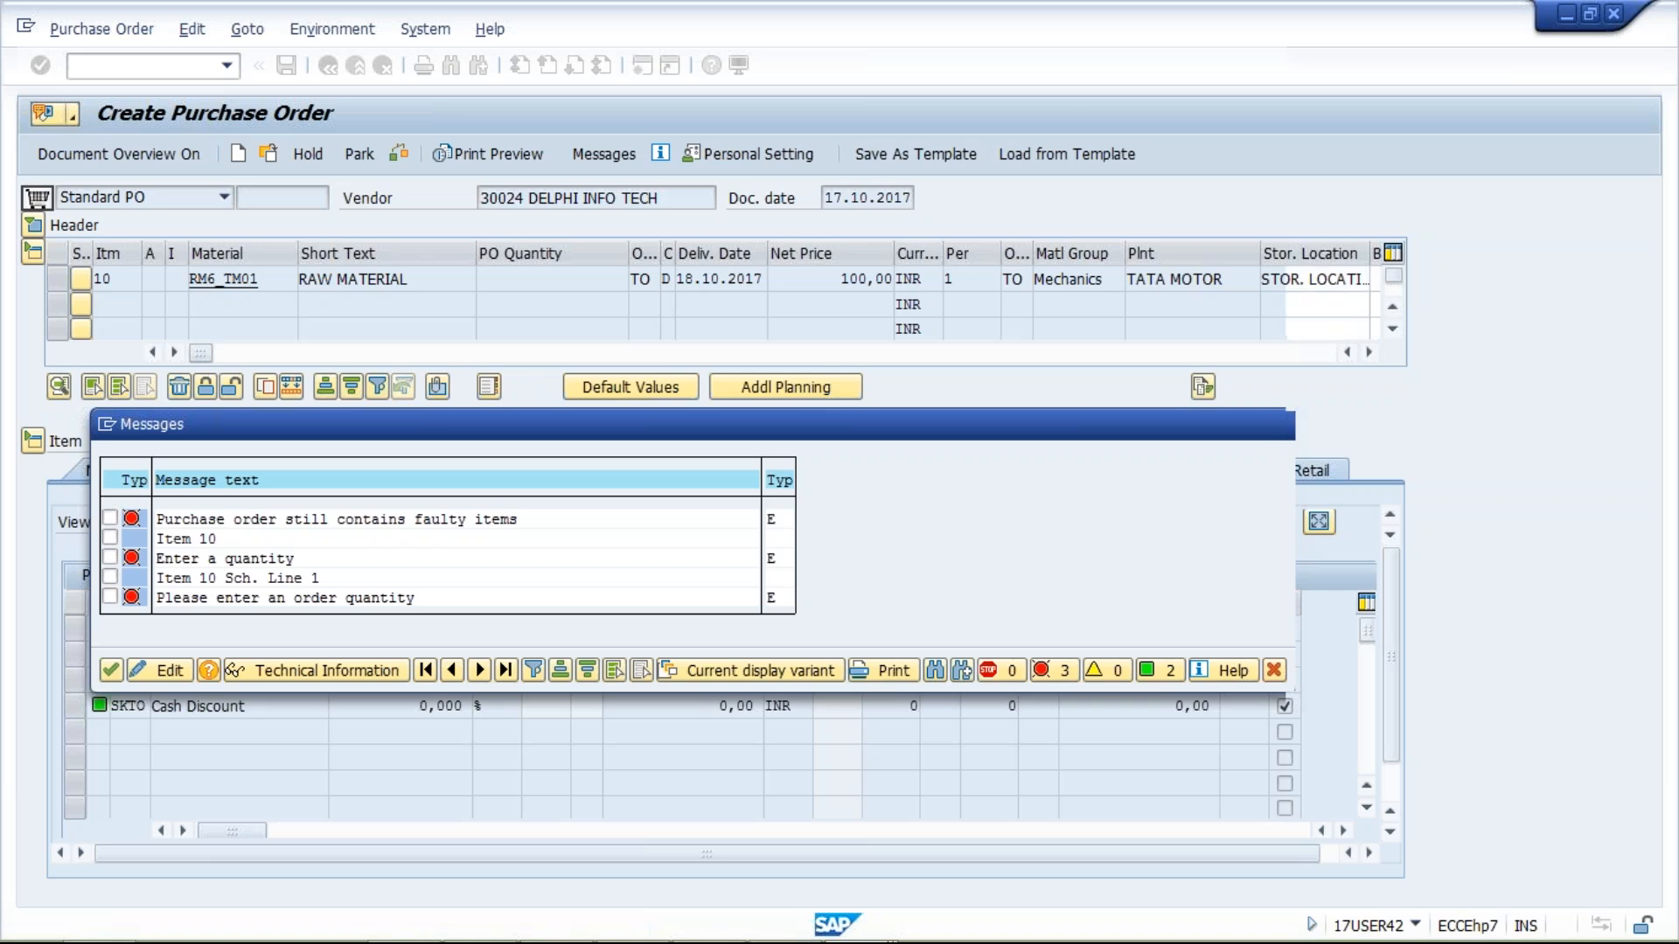
type("5")
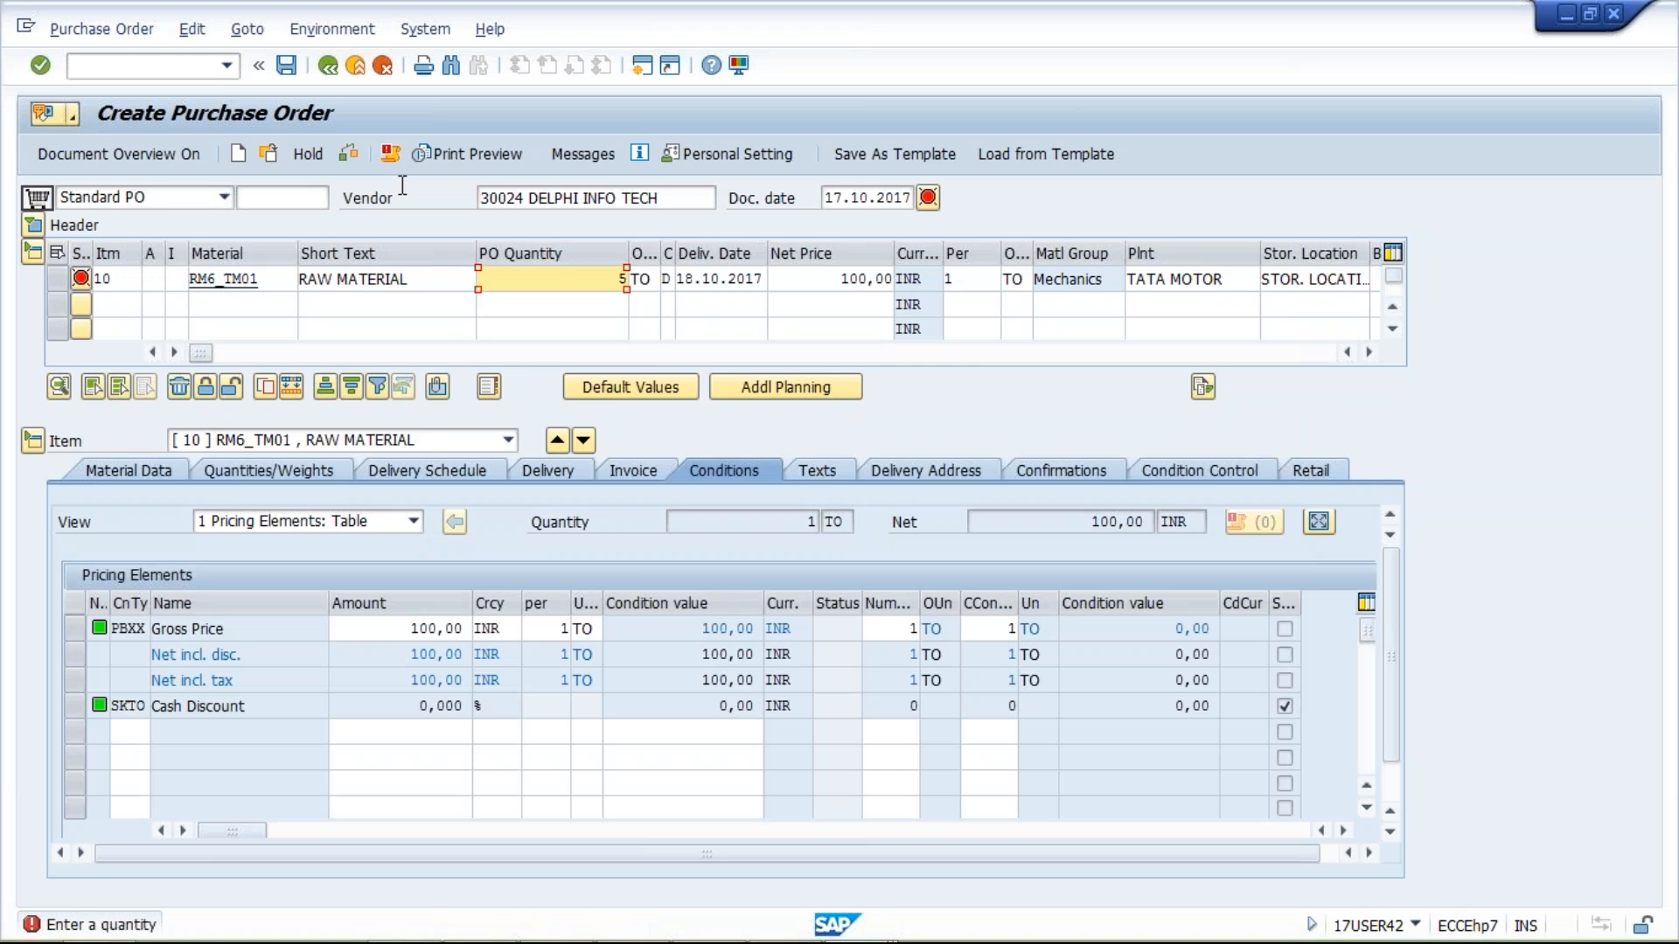
Step: Check and save the purchase order, and copy the new order number from the creation message
left_click(343, 155)
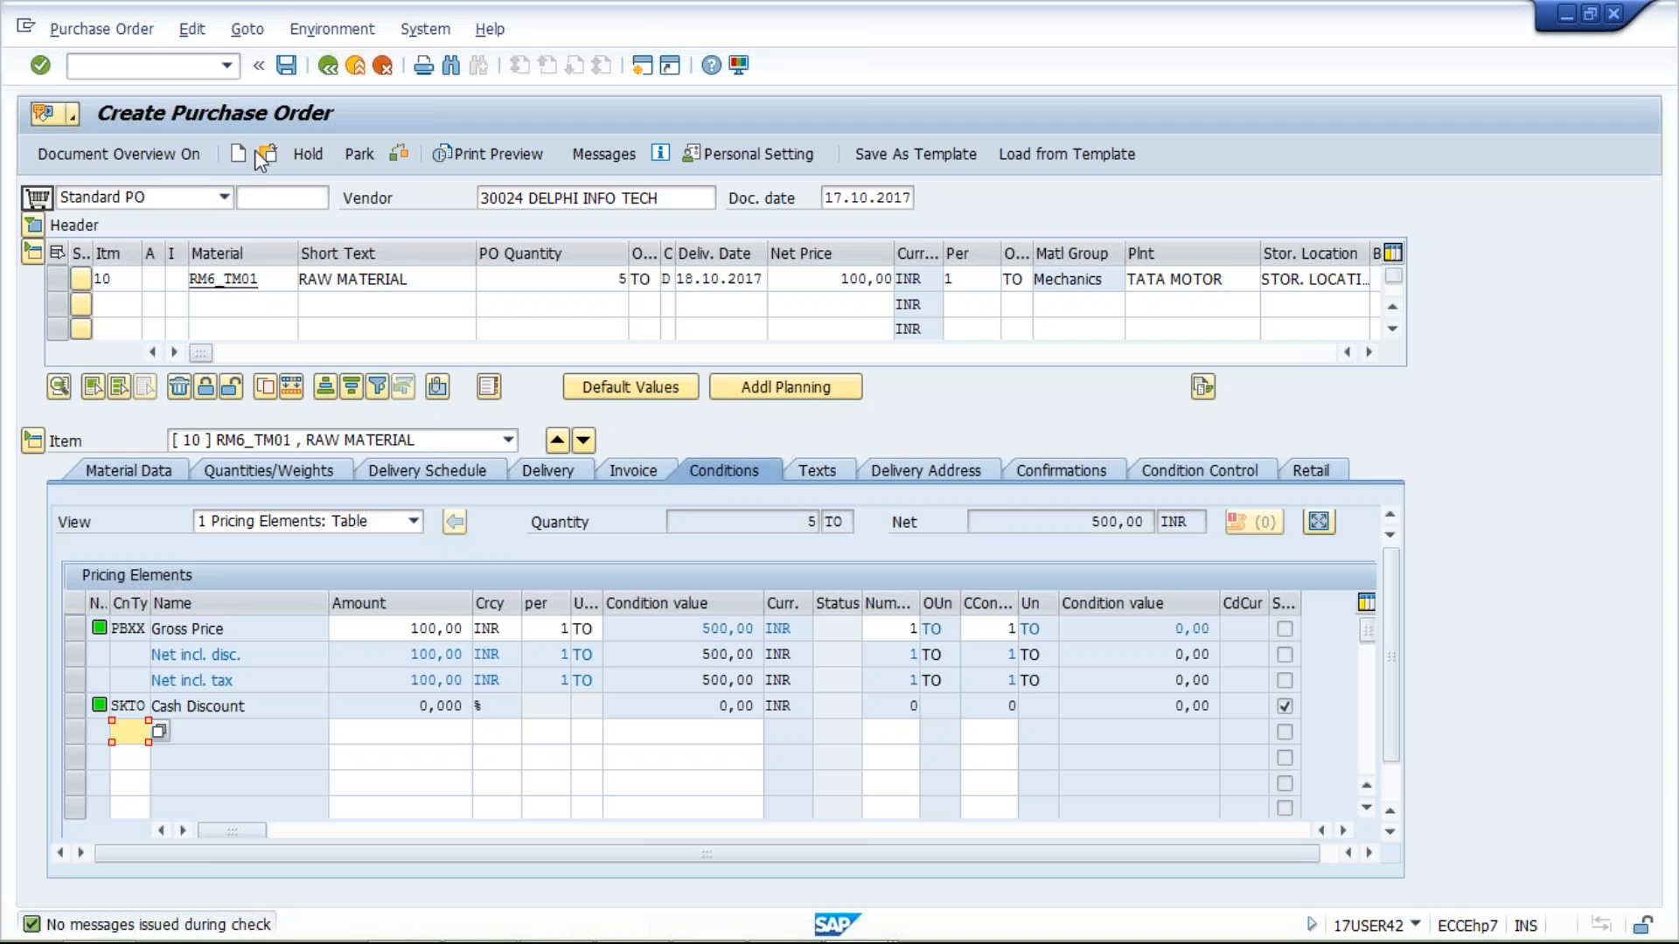
left_click(288, 75)
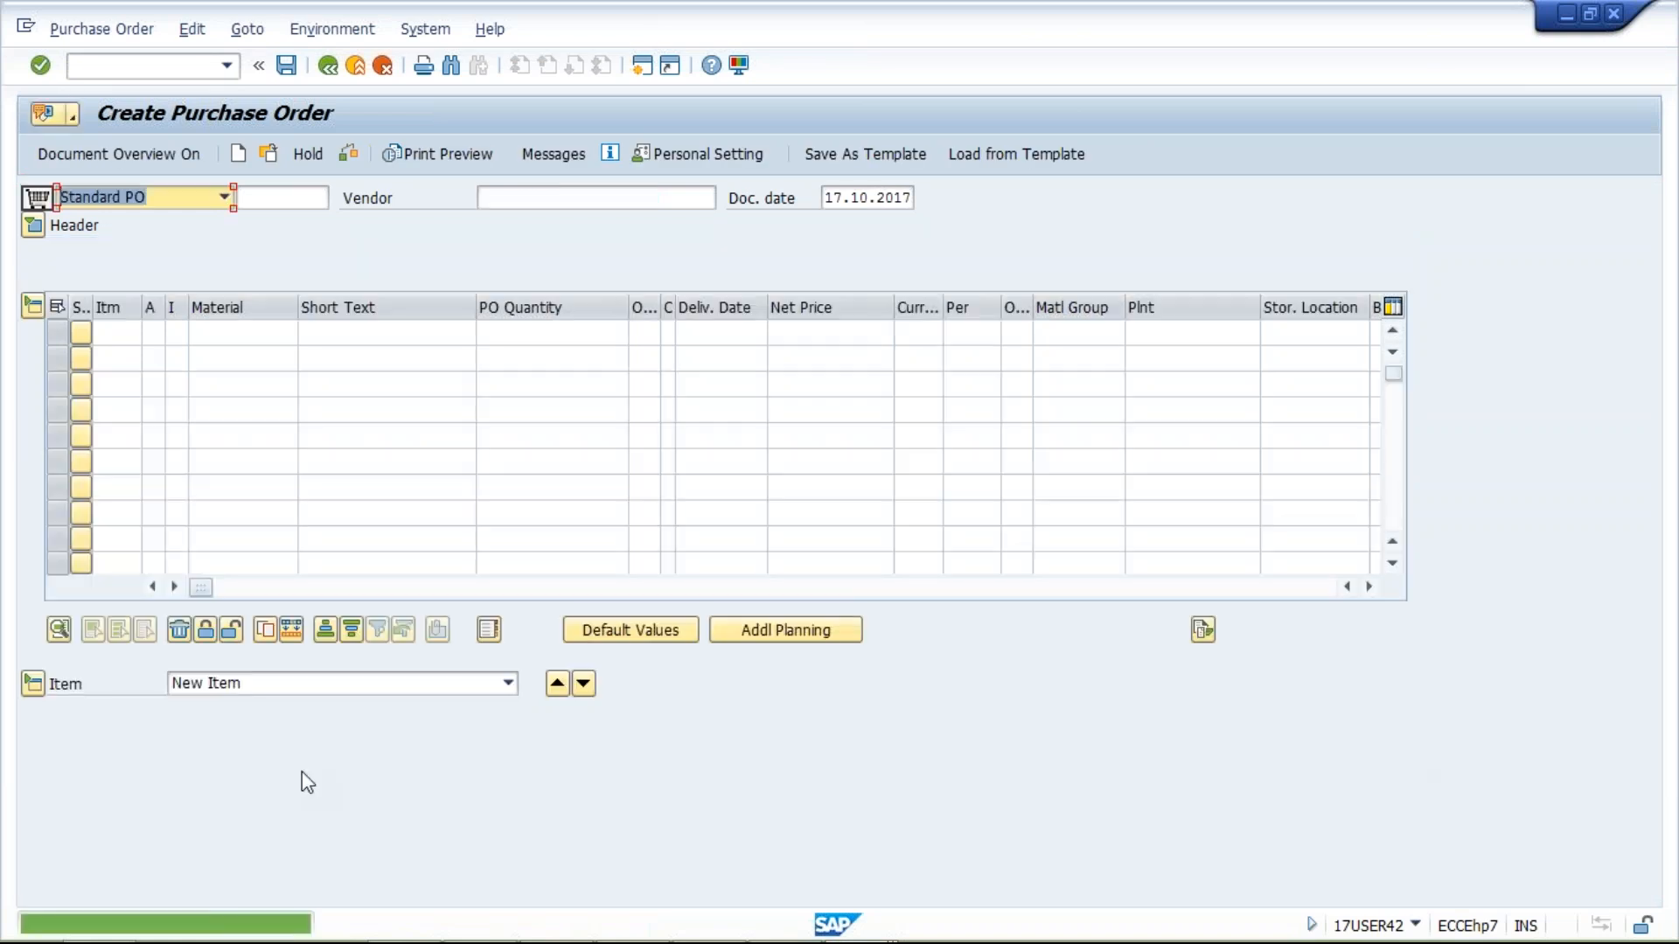
left_click(361, 924)
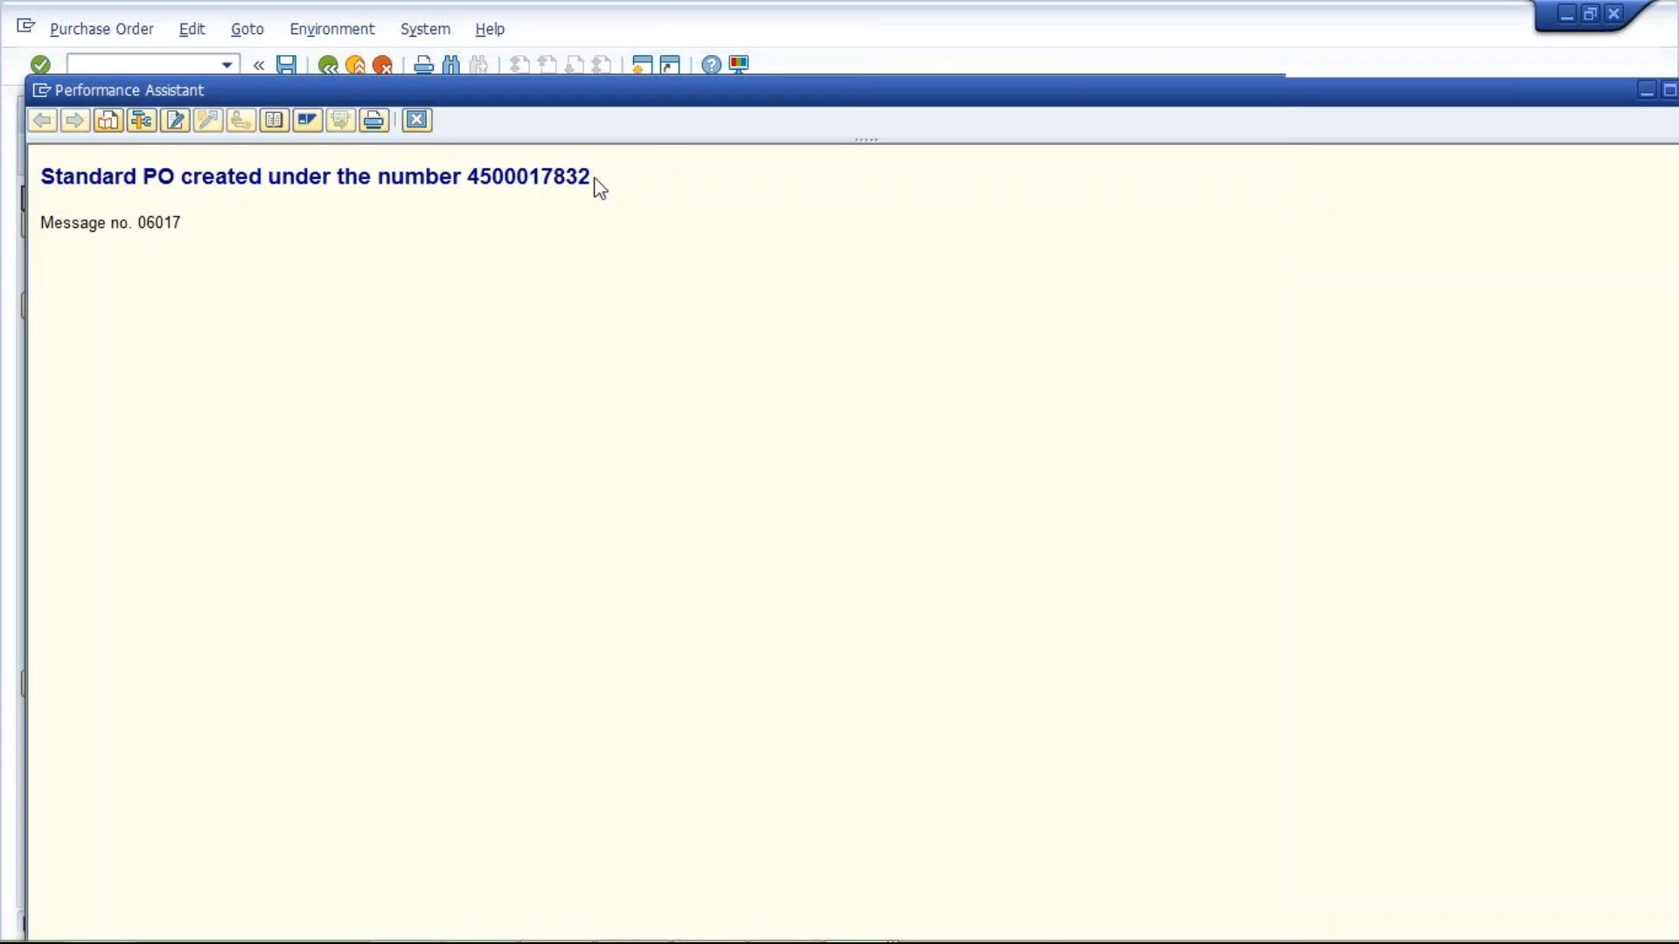
left_click_drag(592, 178, 466, 175)
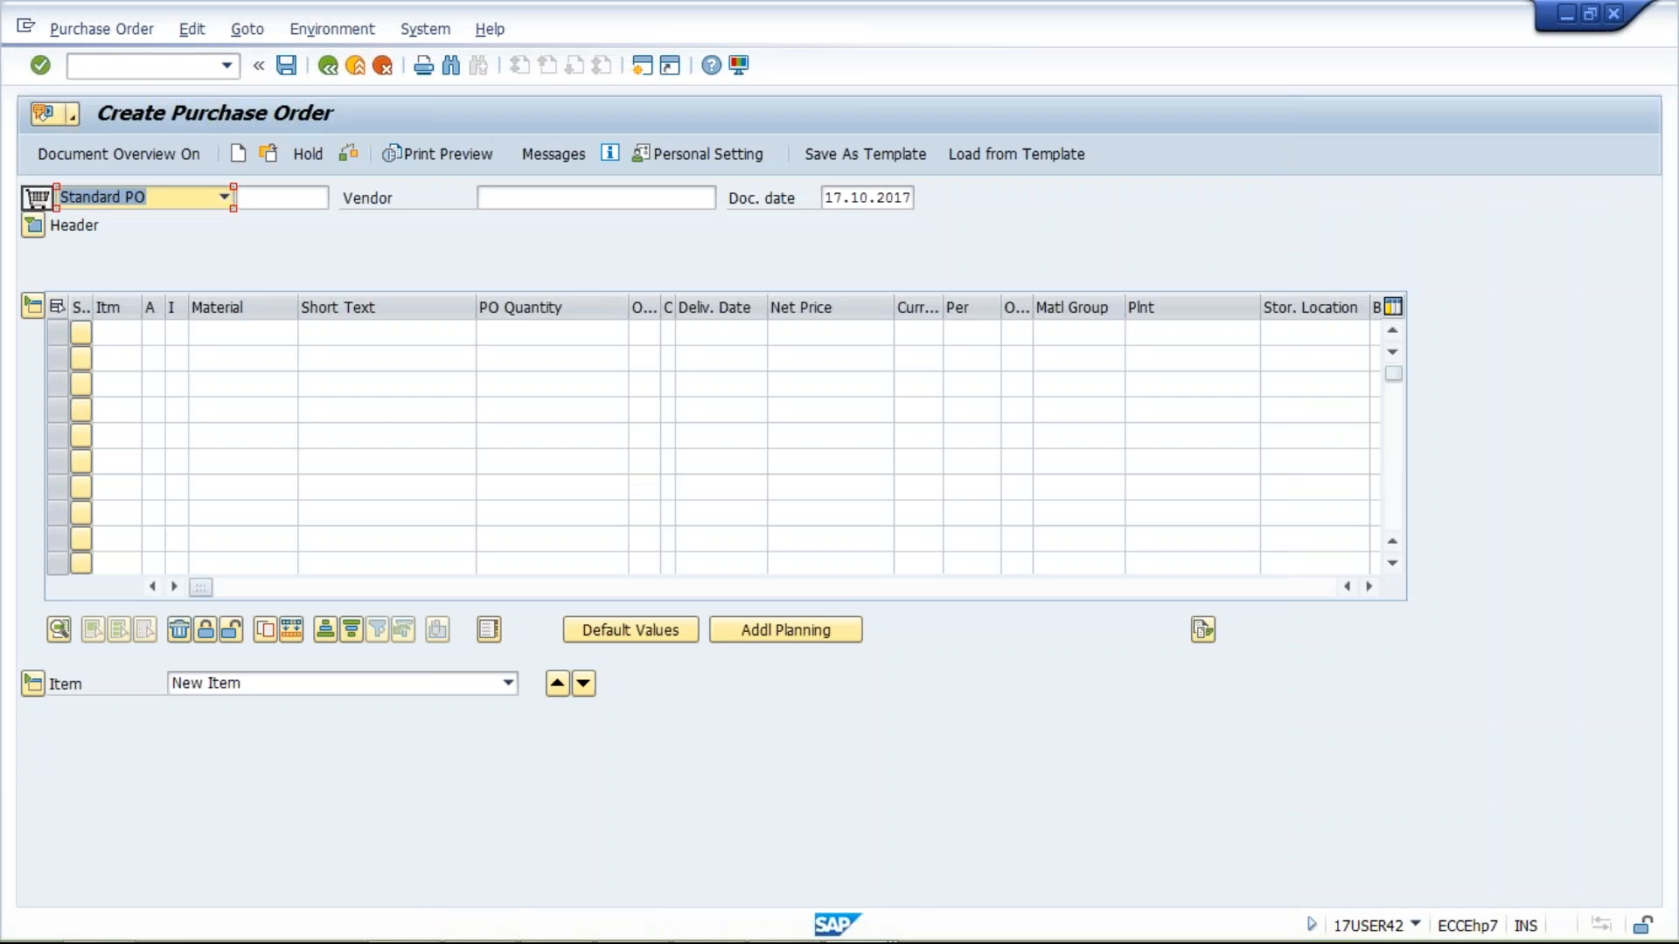
Step: Leave purchase order creation and start the goods receipt transaction MIGO
left_click(179, 67)
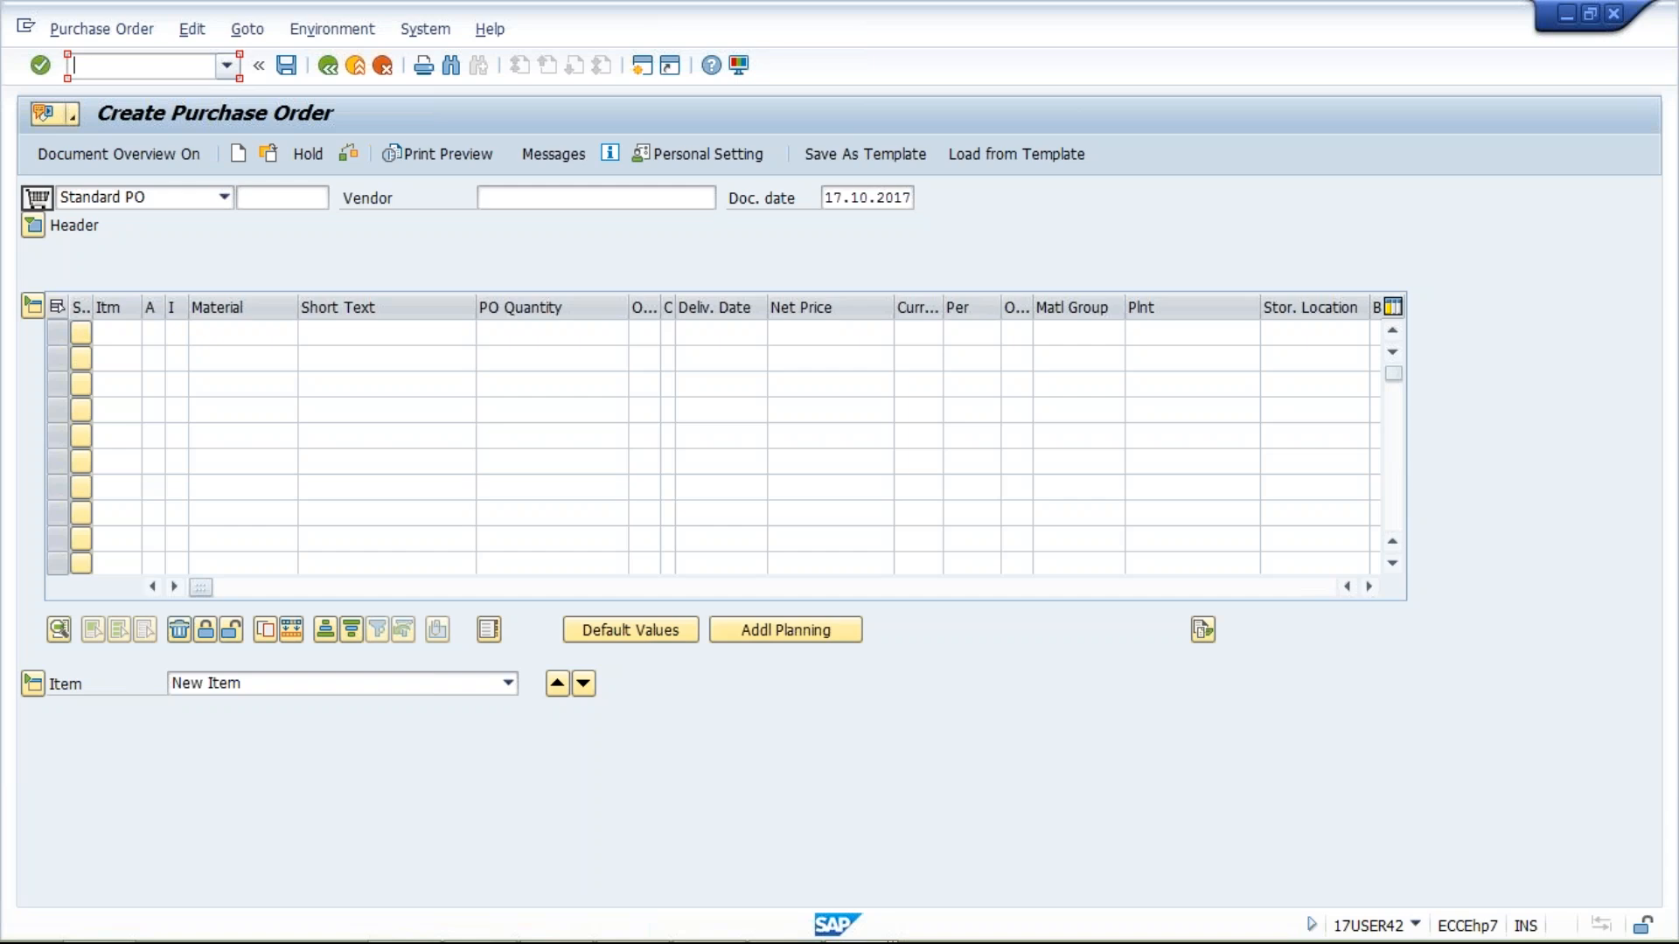
type("/MIGON")
key("Return")
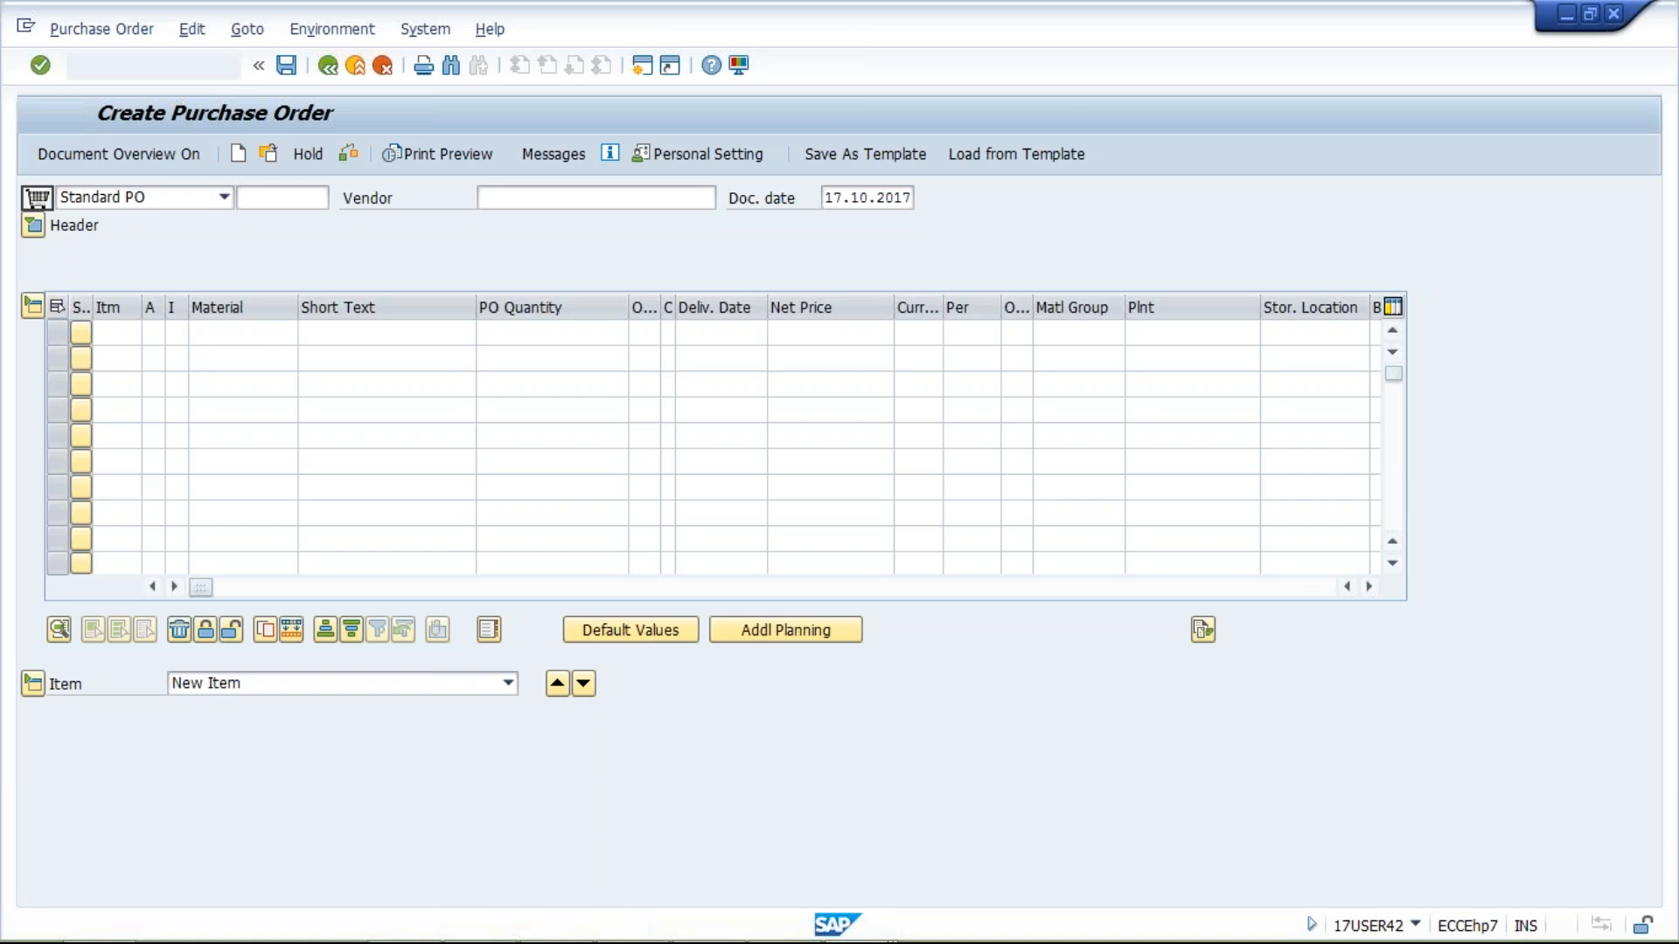
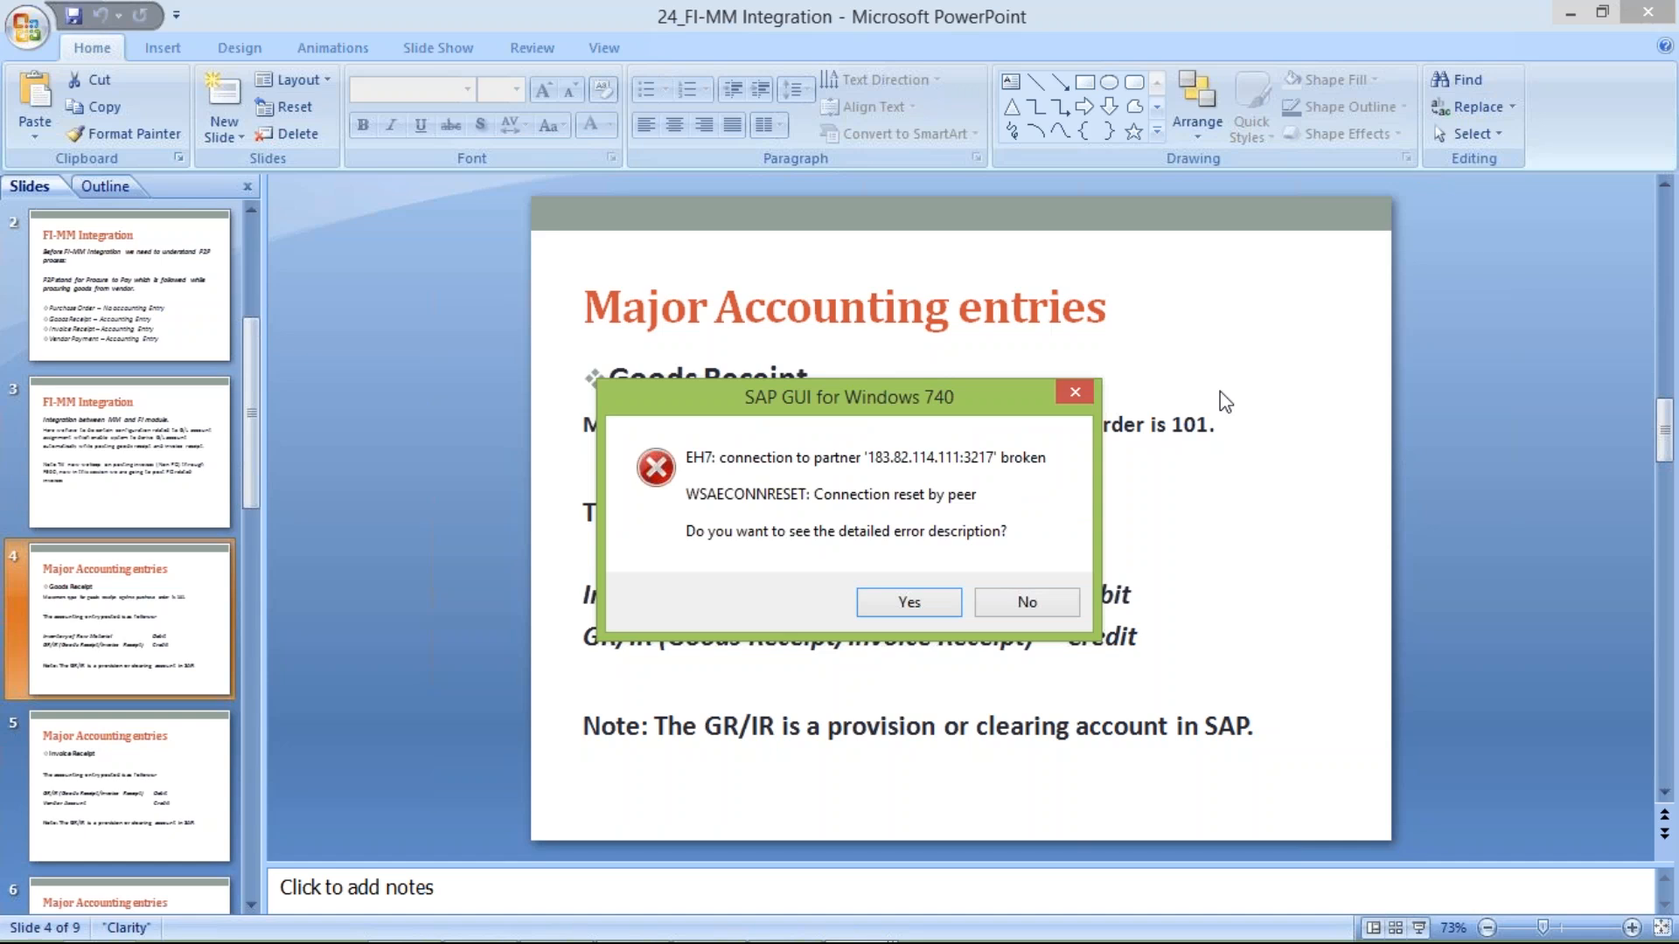
Step: Decline the detailed connection error description, switch to SAP Logon and open the Quality connection
left_click(1028, 603)
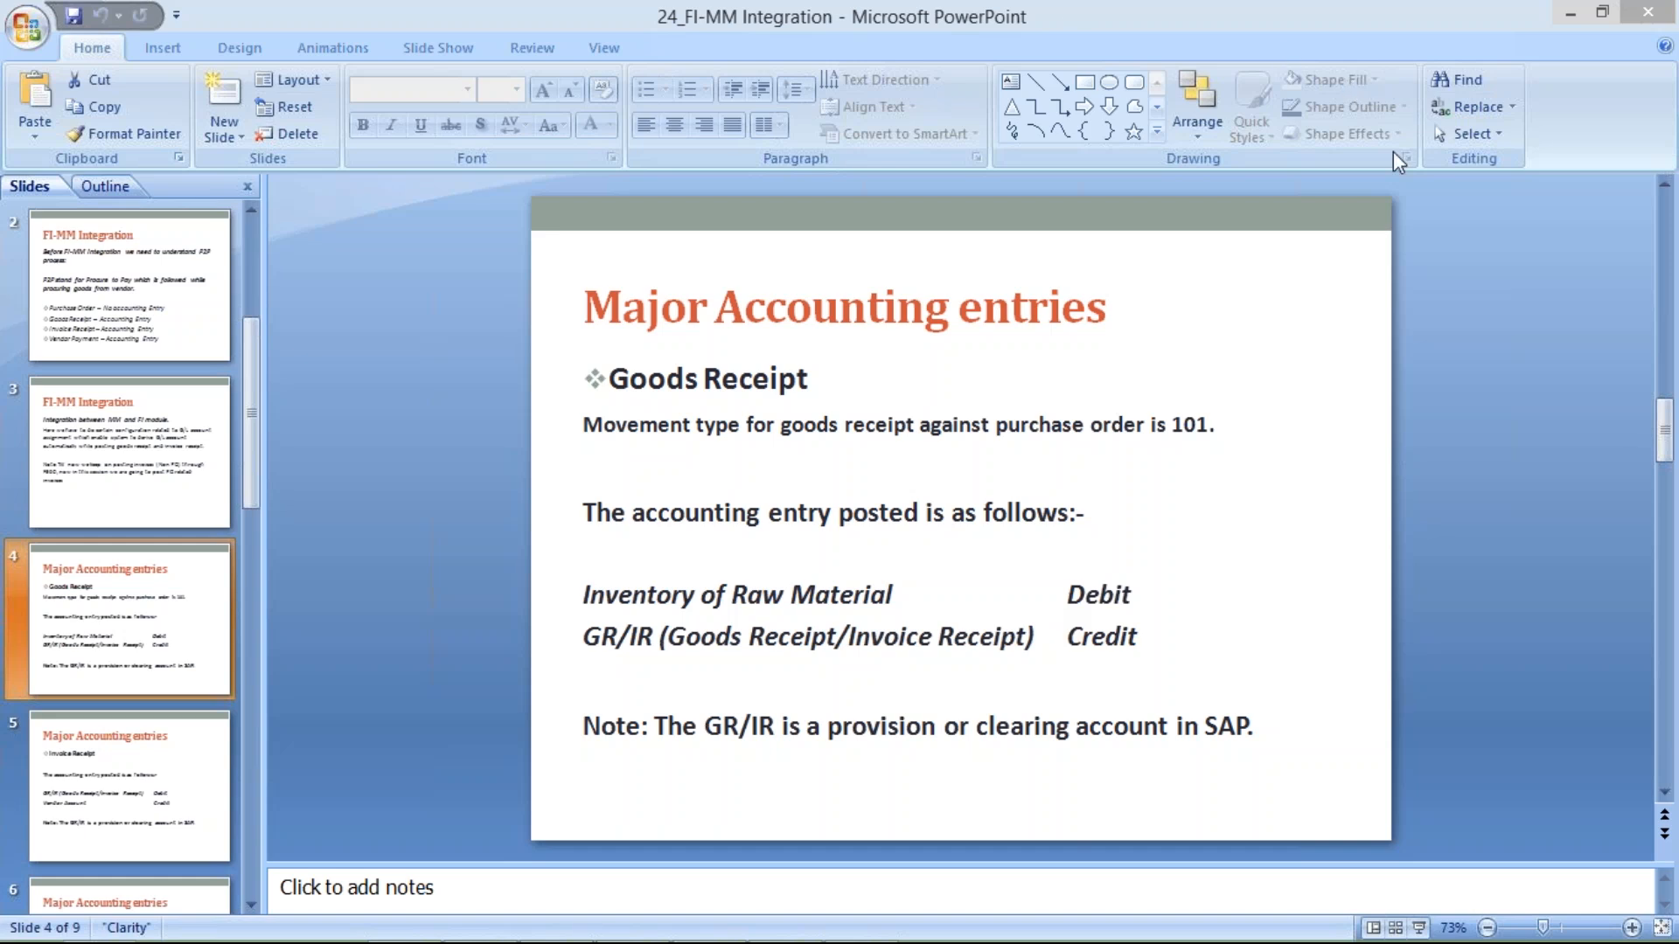
mouse_move(477, 936)
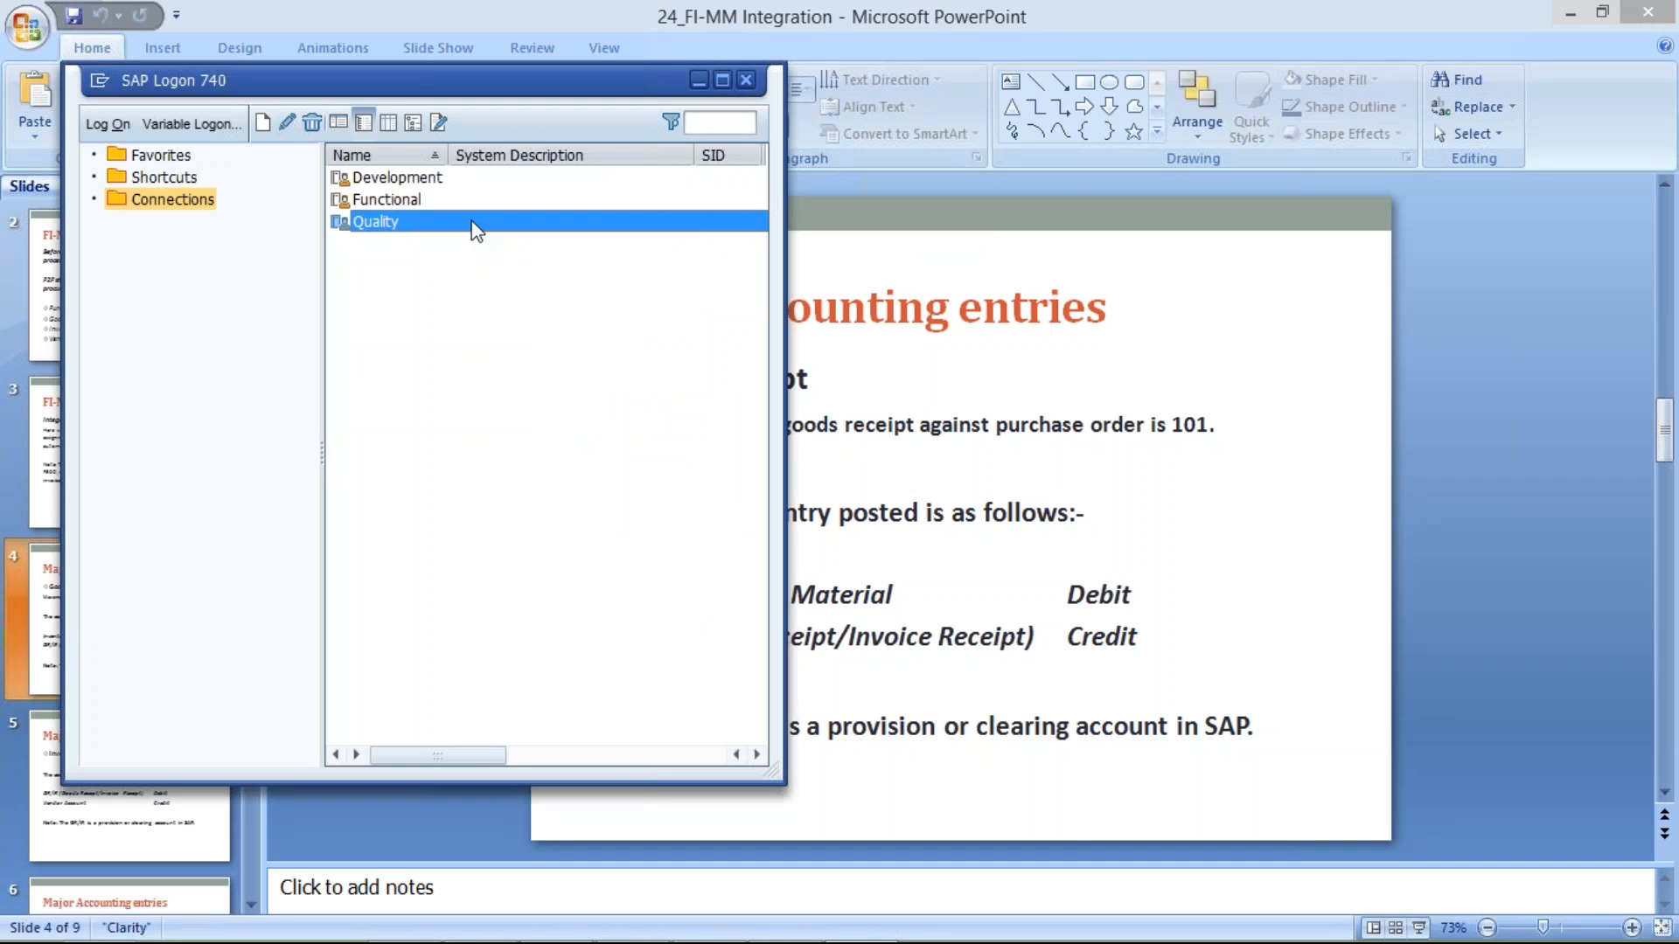
double_click(472, 223)
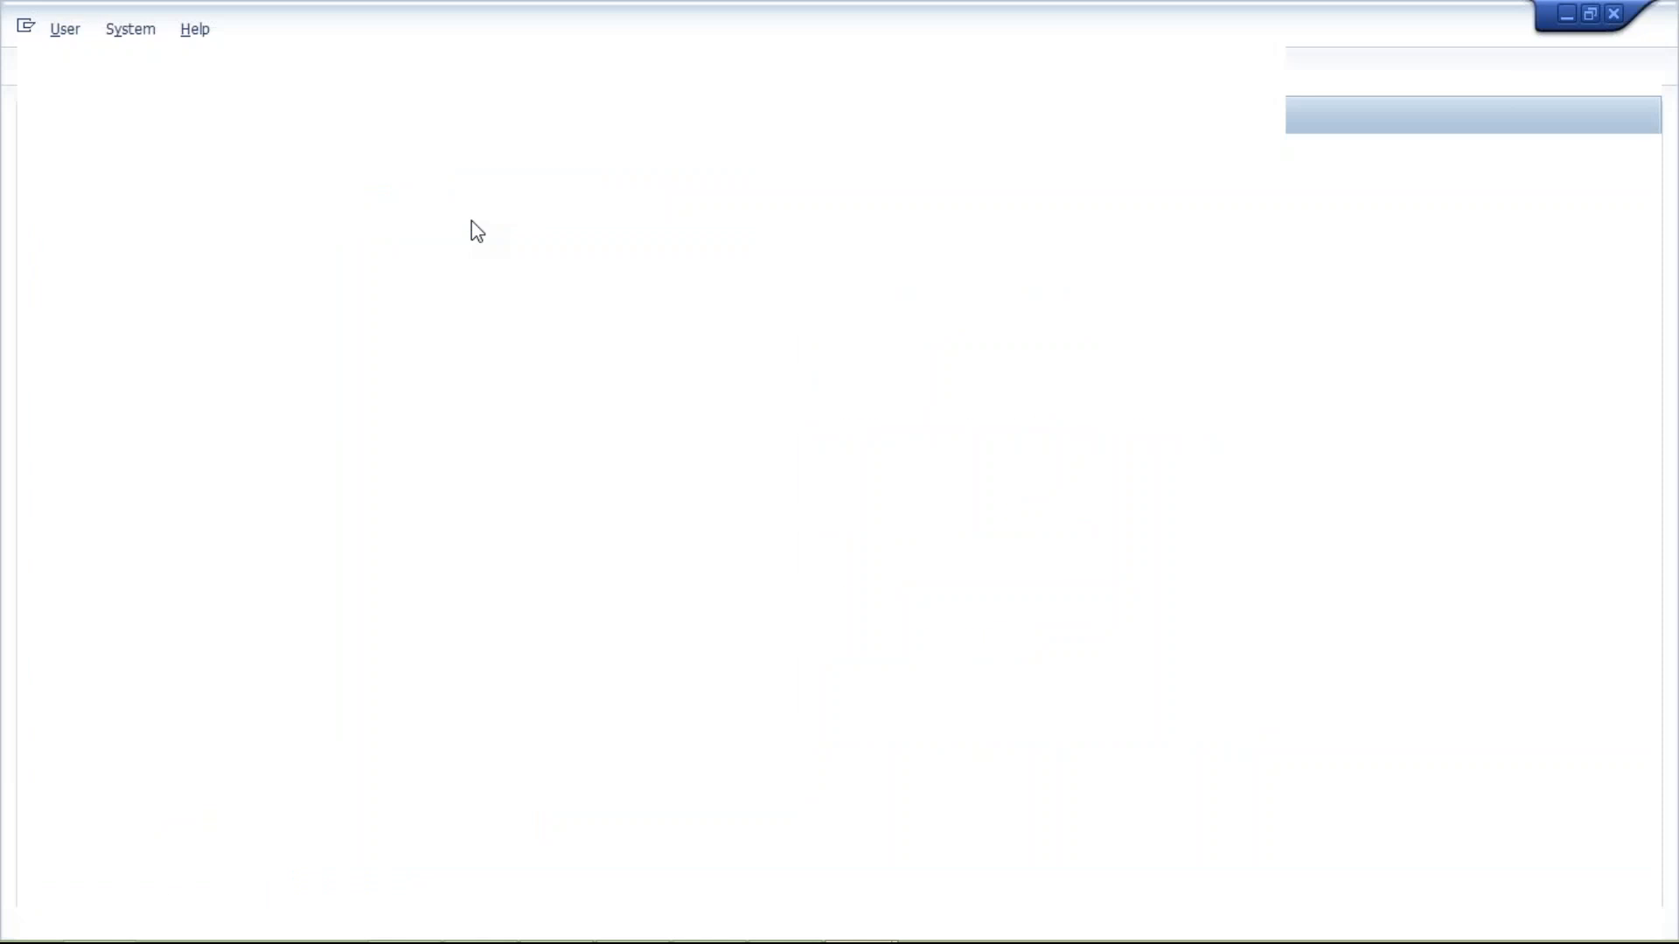
Step: Try to log on to client 800 with the user name and account password
key("space")
key("Down")
key("Tab")
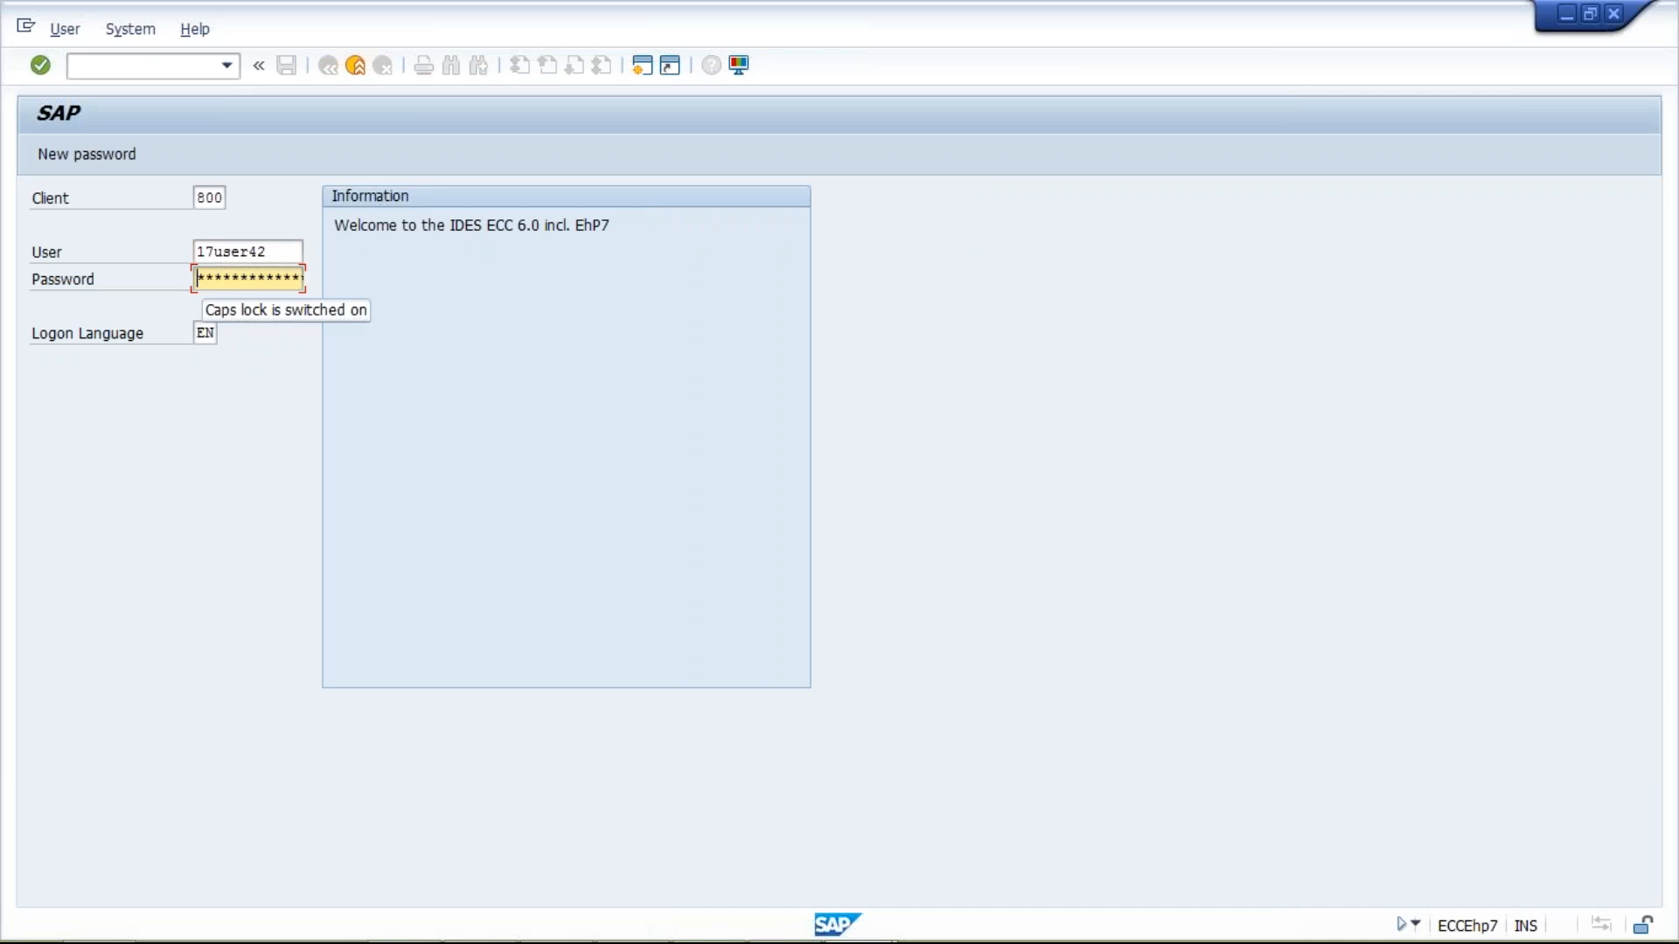
key("Caps_Lock")
type("****")
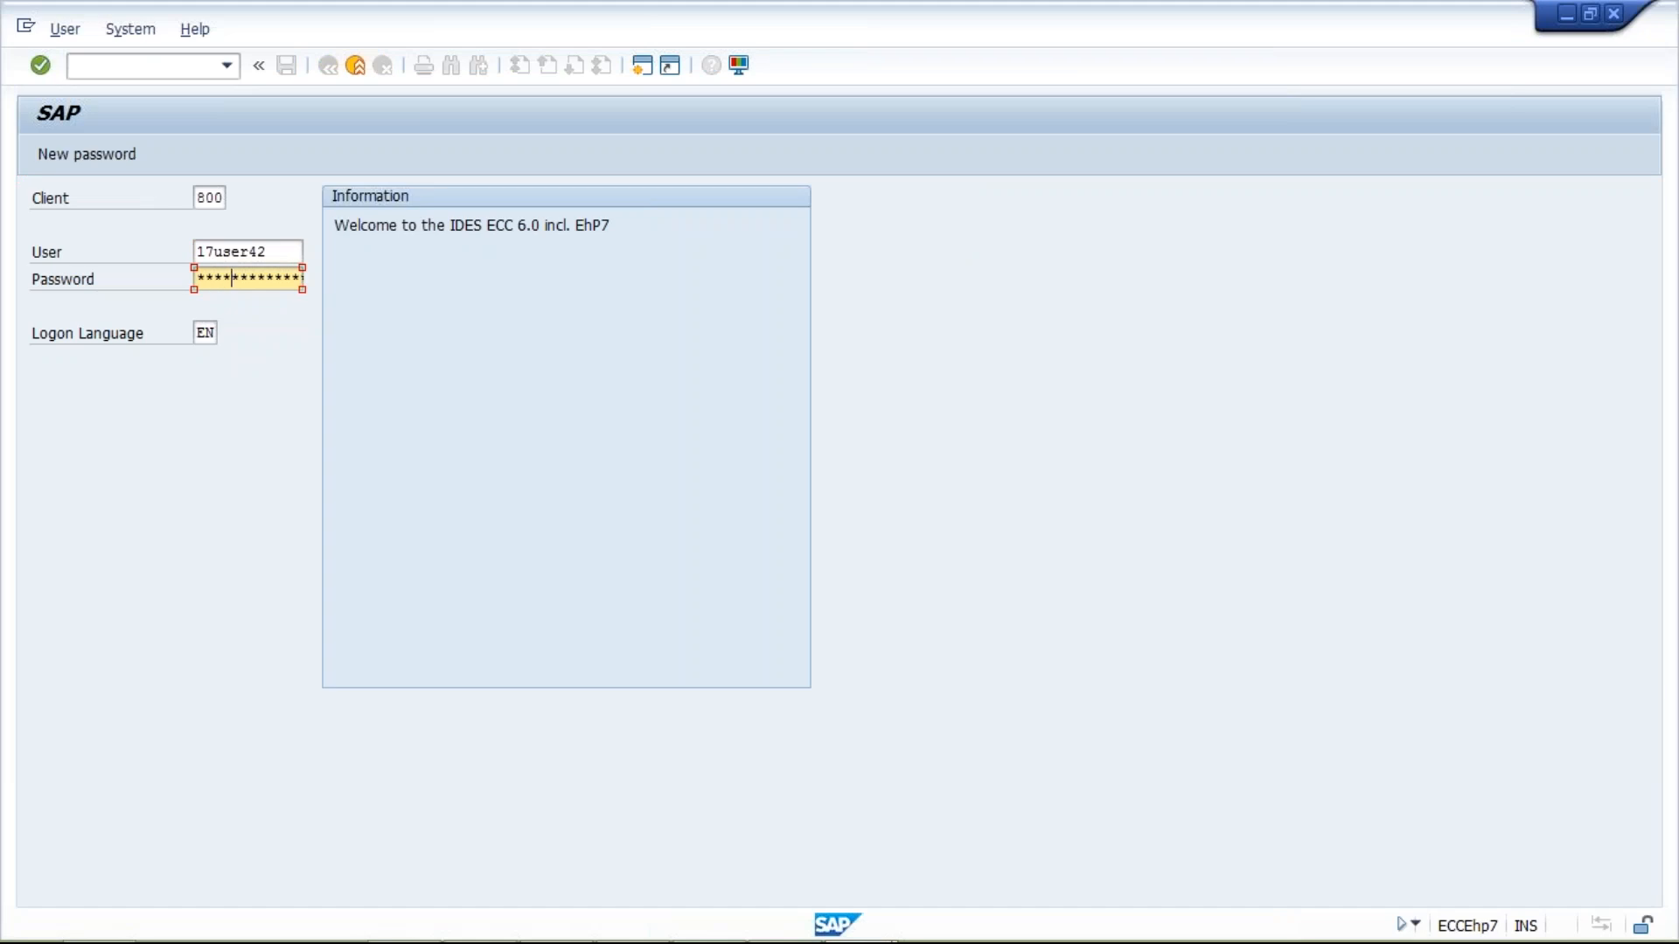
type("***")
key("Return")
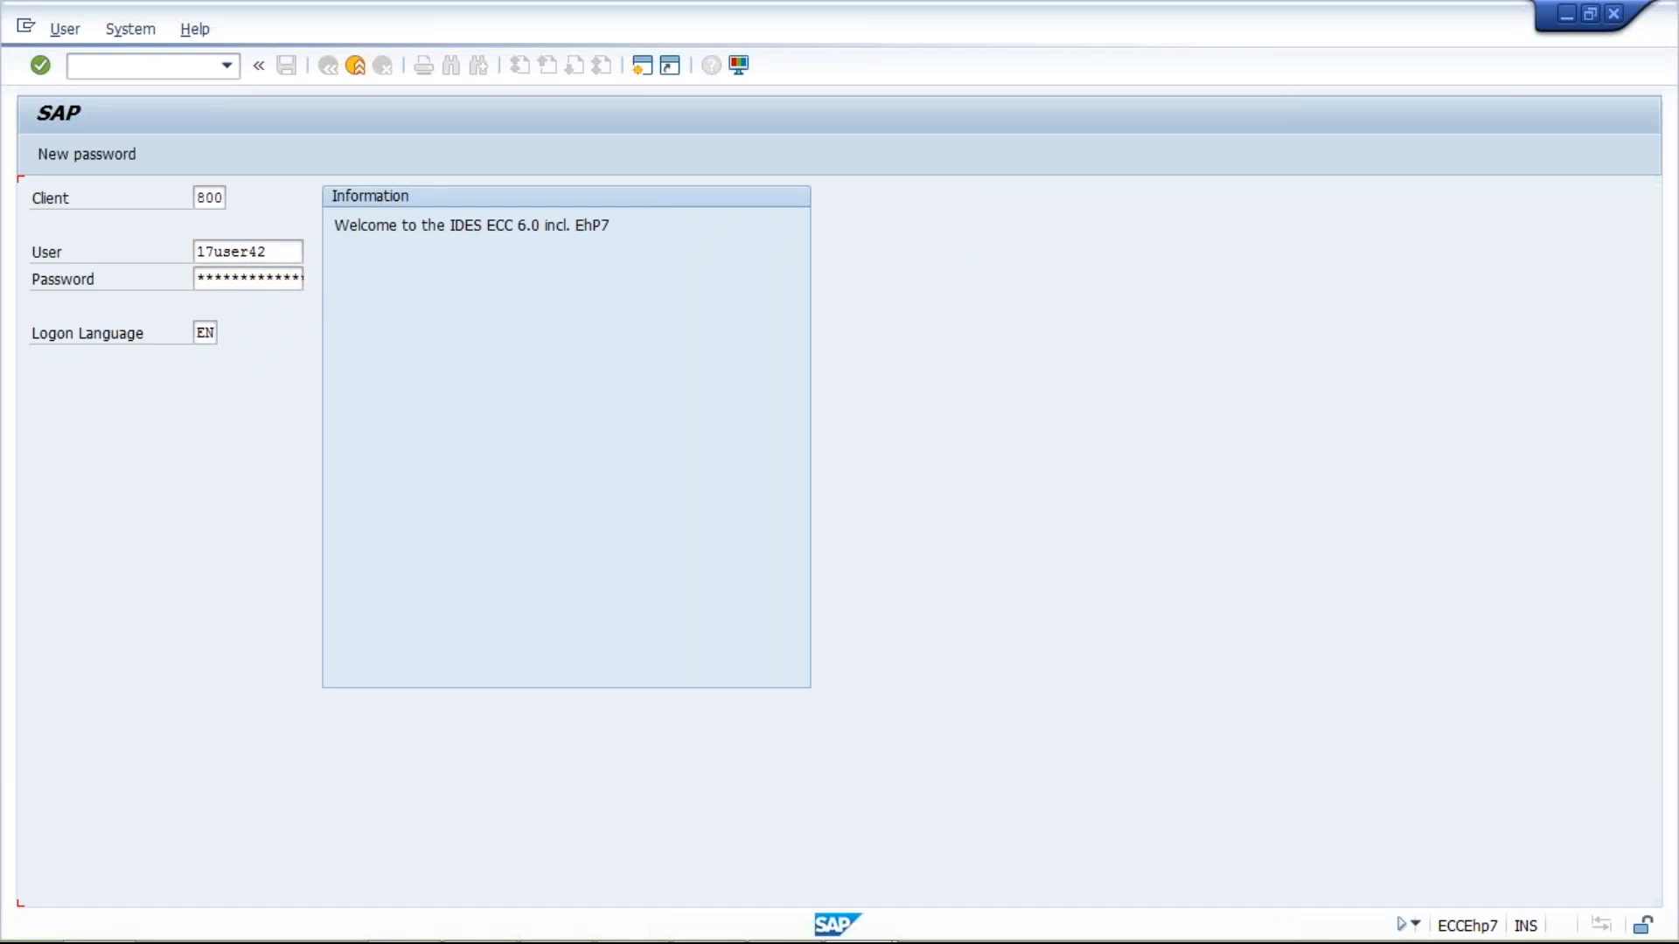
Step: Re-enter the account password and choose to continue with this logon, ending any other logons in the system
key("Tab")
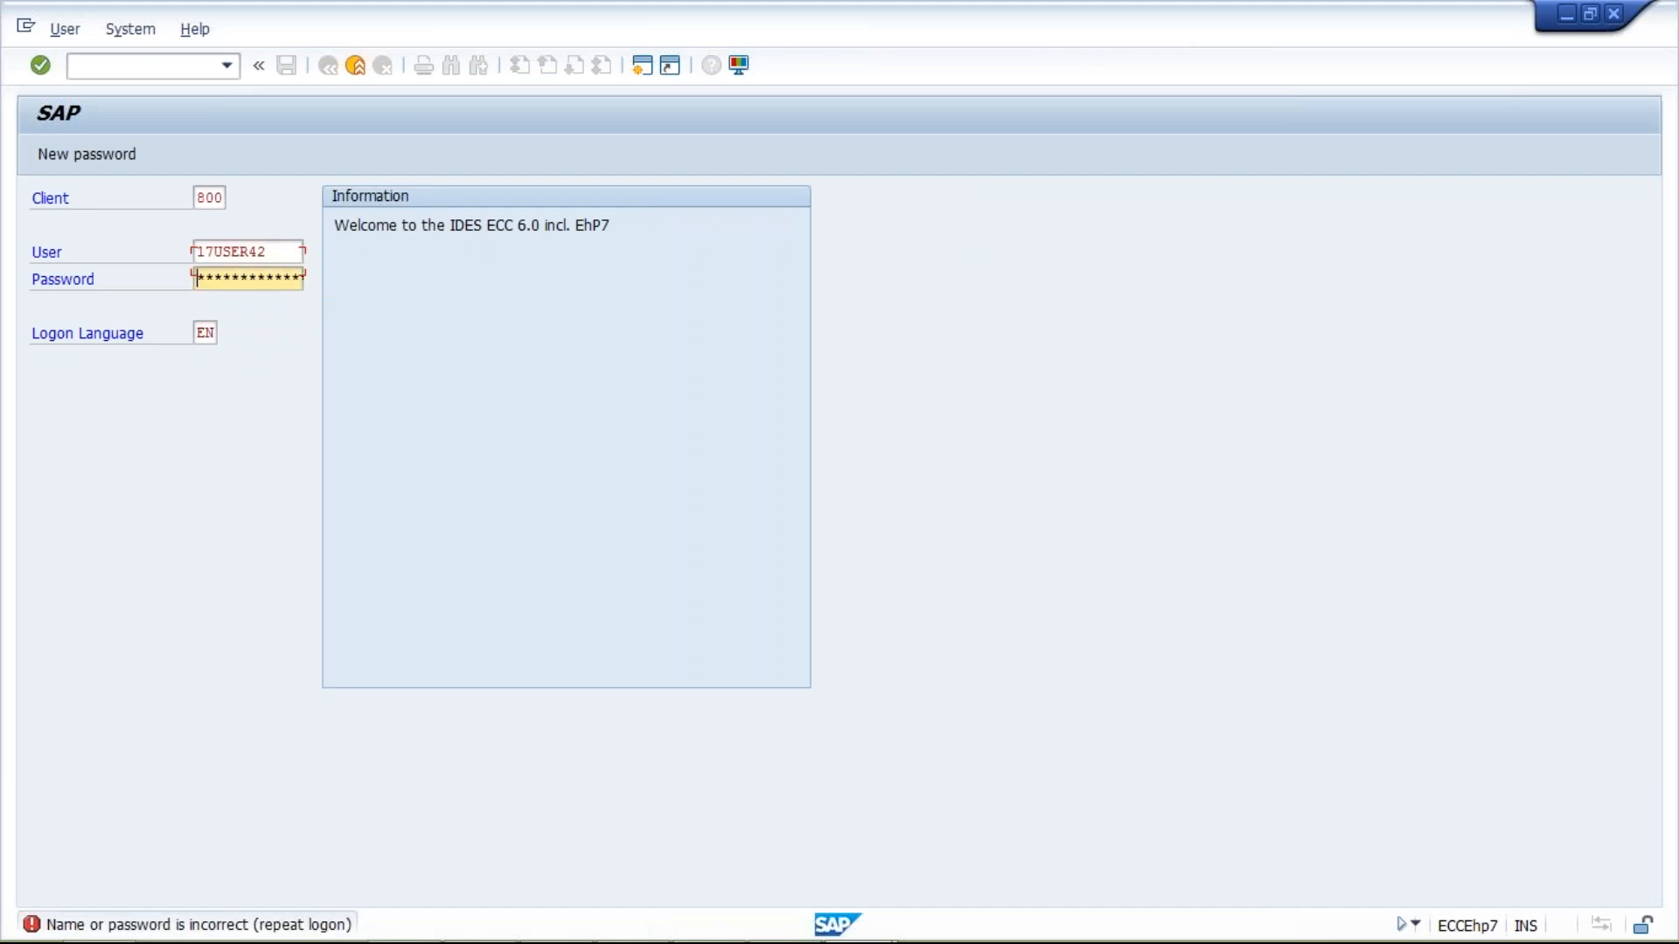
type("*****")
key("Return")
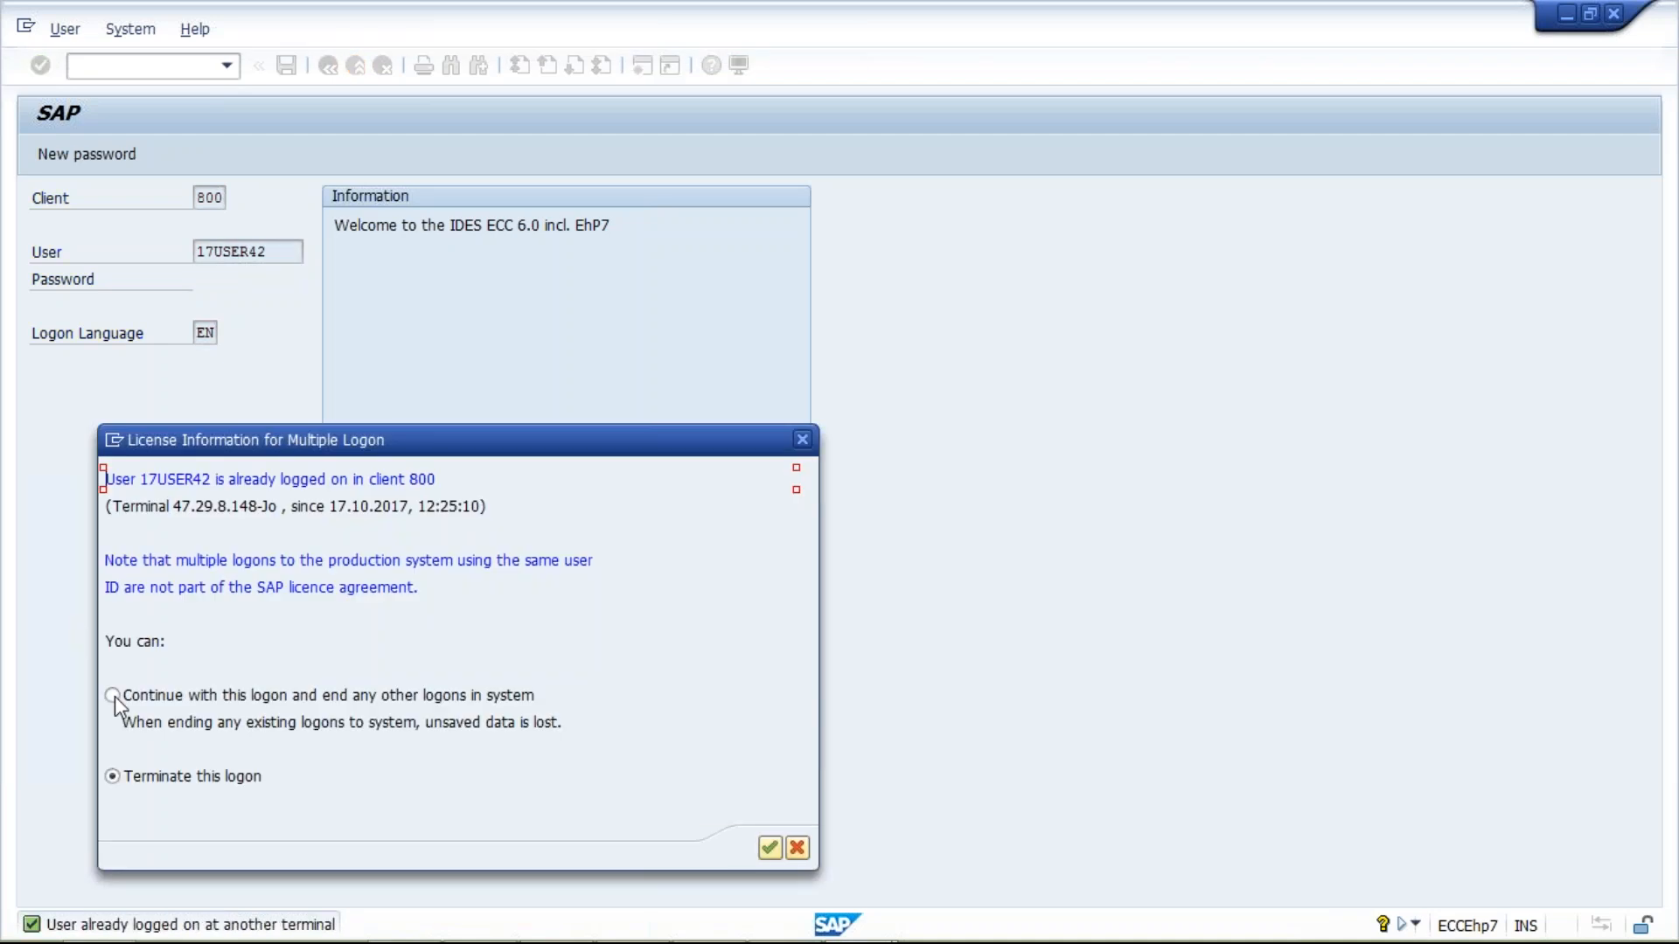
left_click(113, 696)
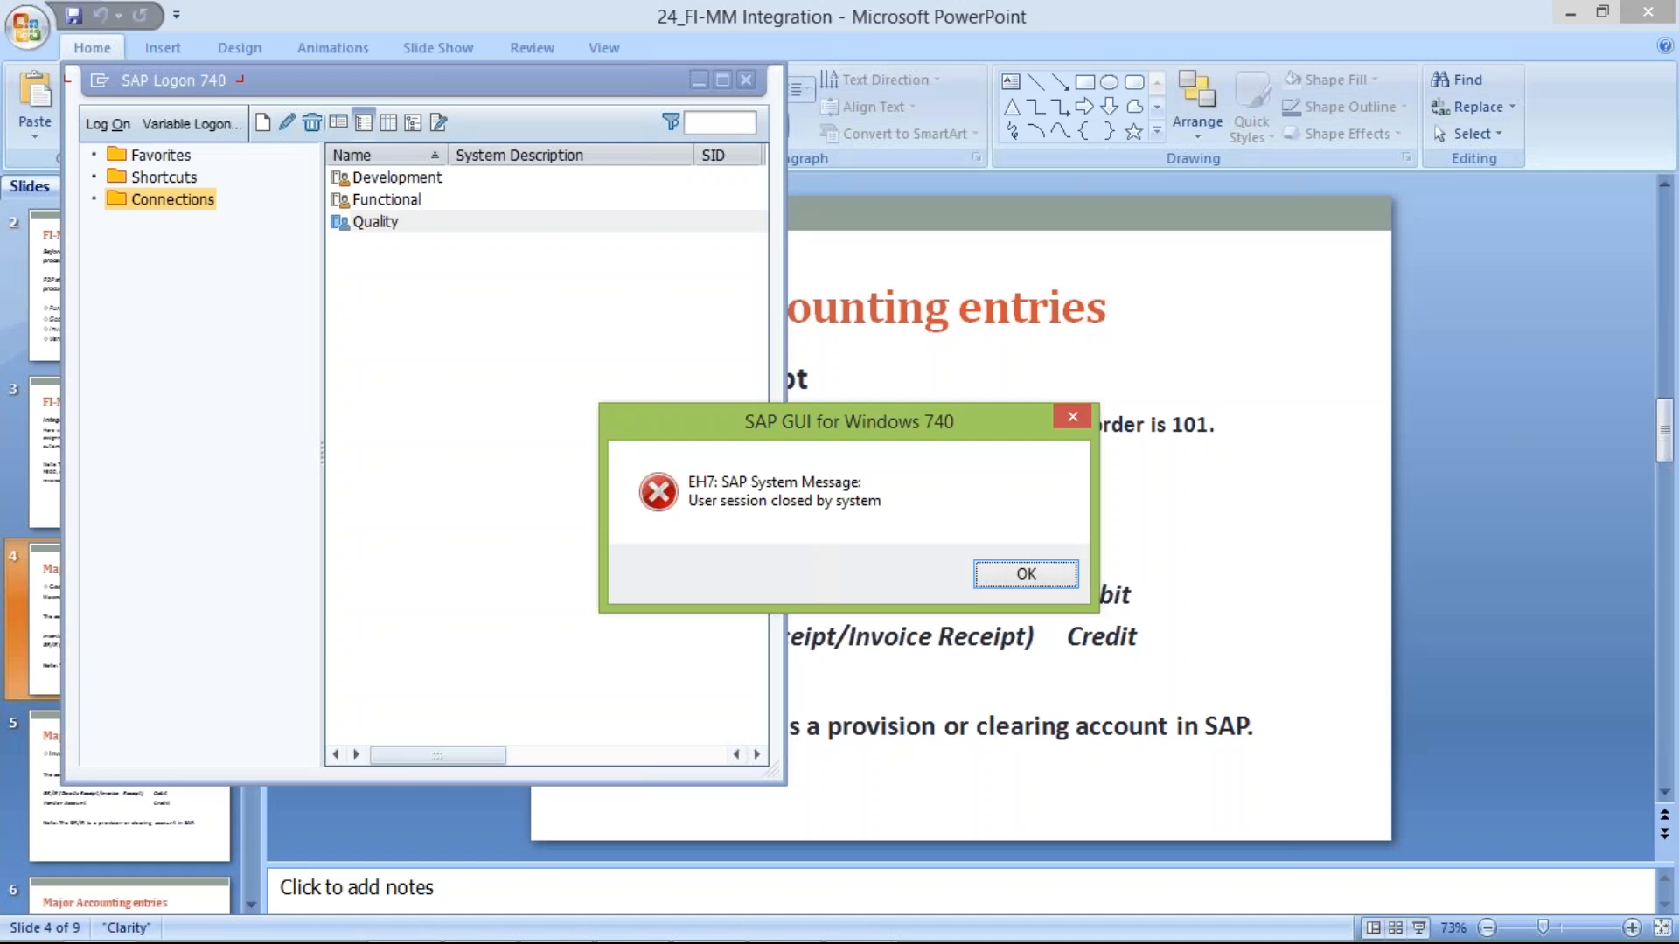
Step: Reopen the Quality connection and log on to client 800 with the user name and account password
left_click(402, 224)
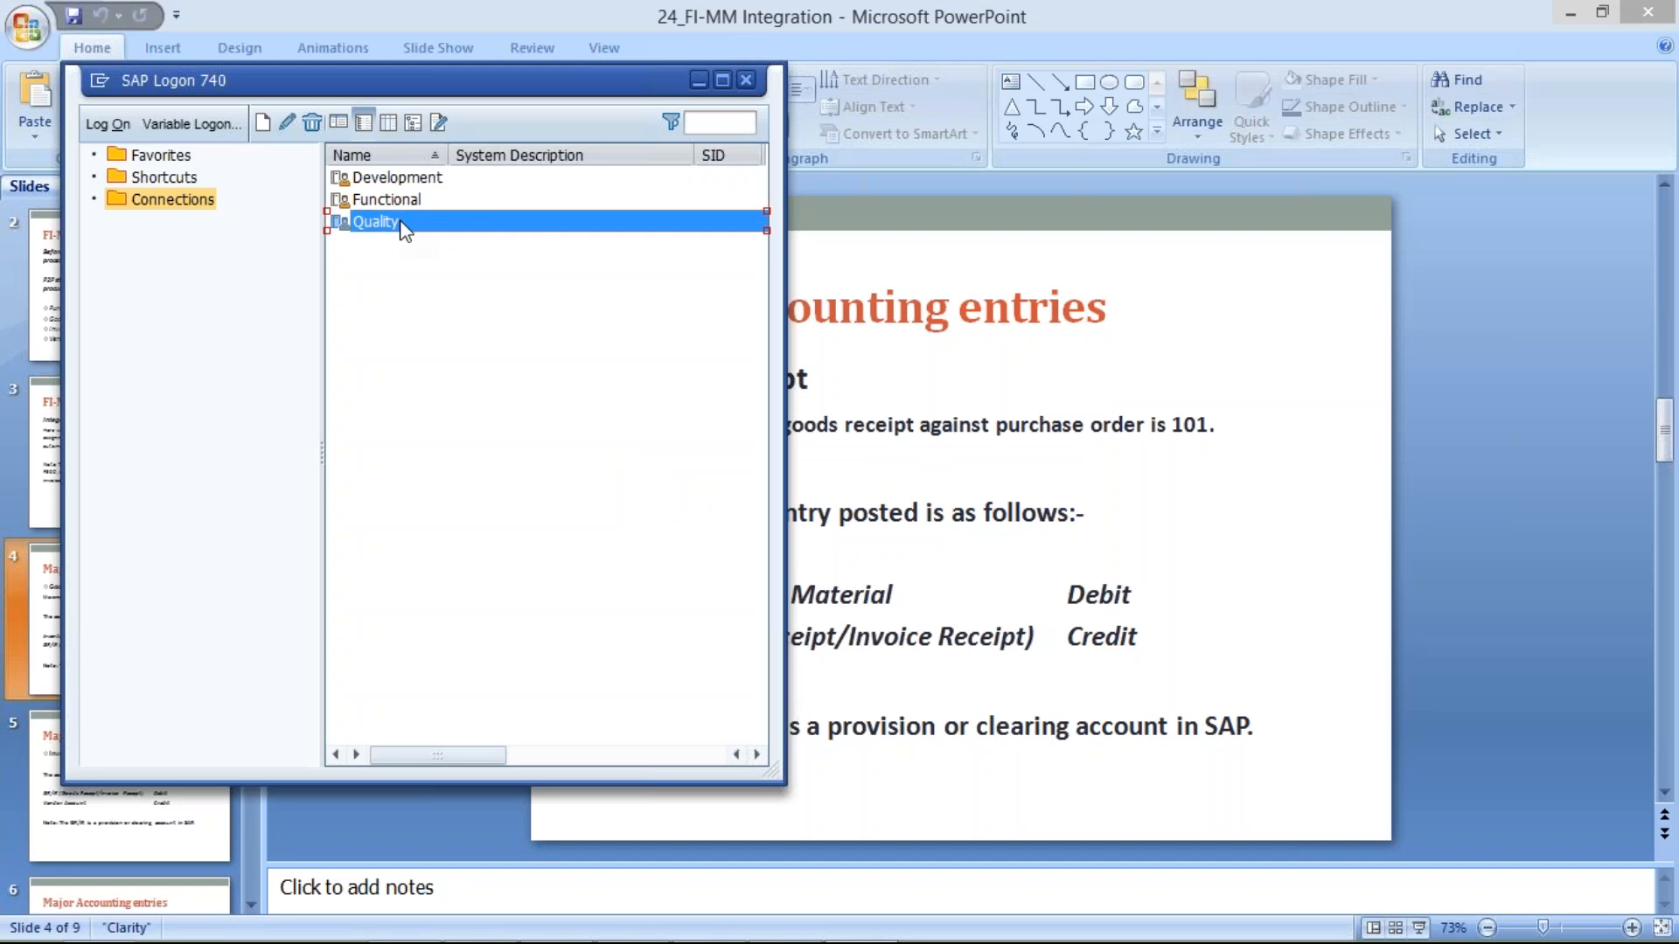
double_click(405, 226)
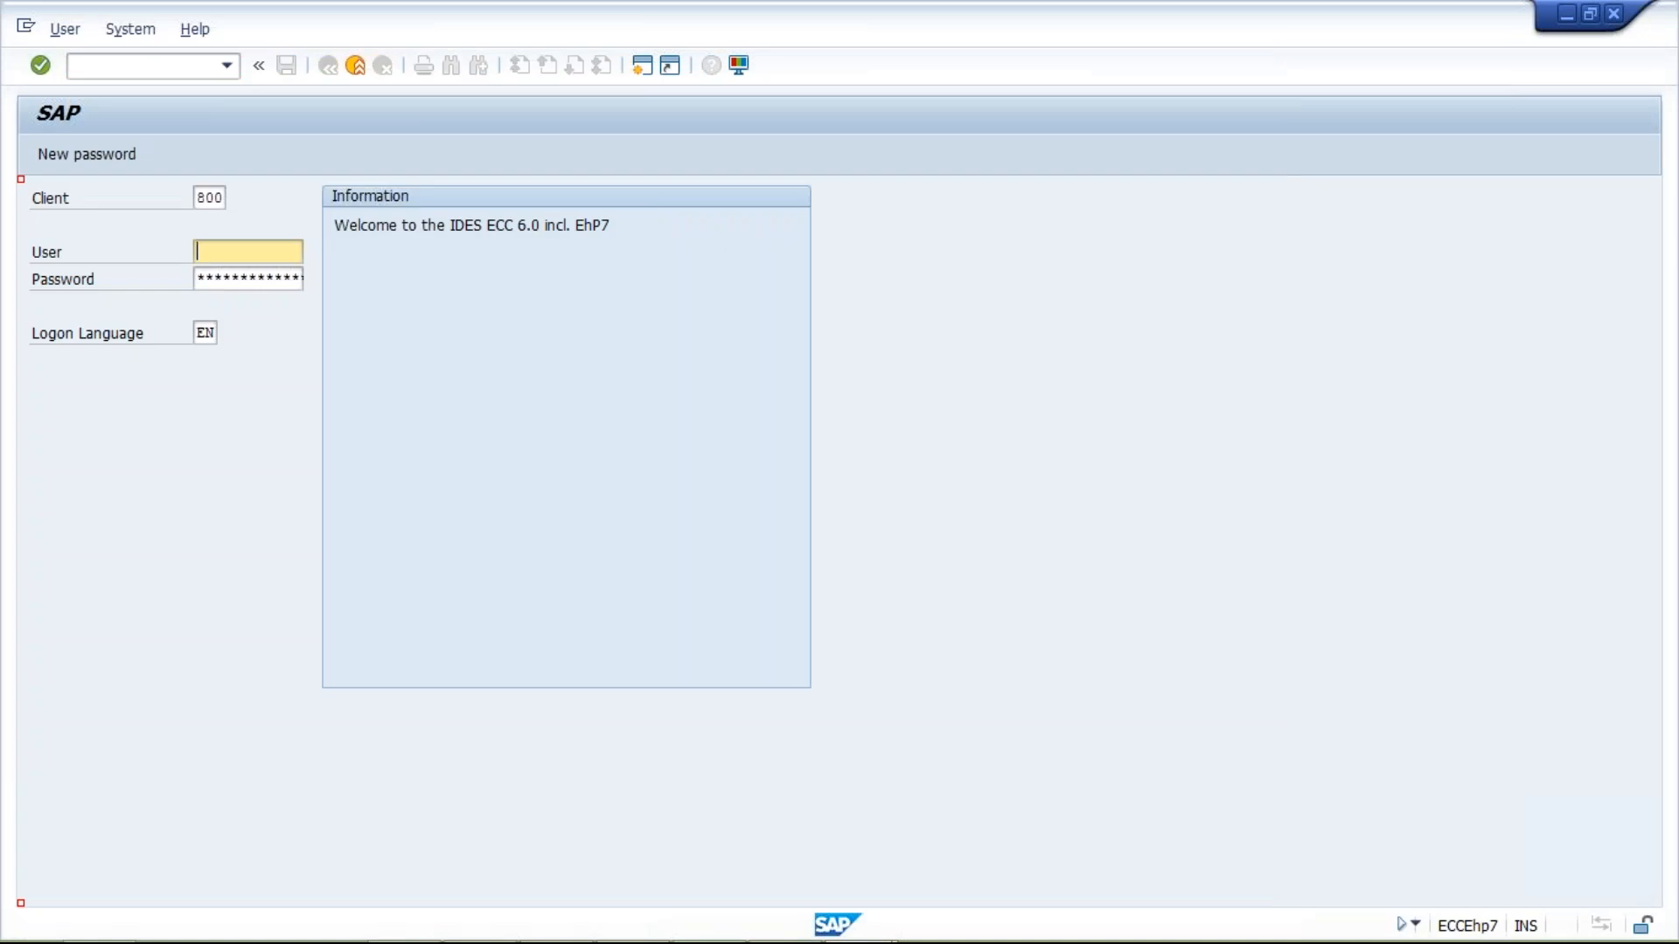
left_click(249, 252)
key("Return")
key("Tab")
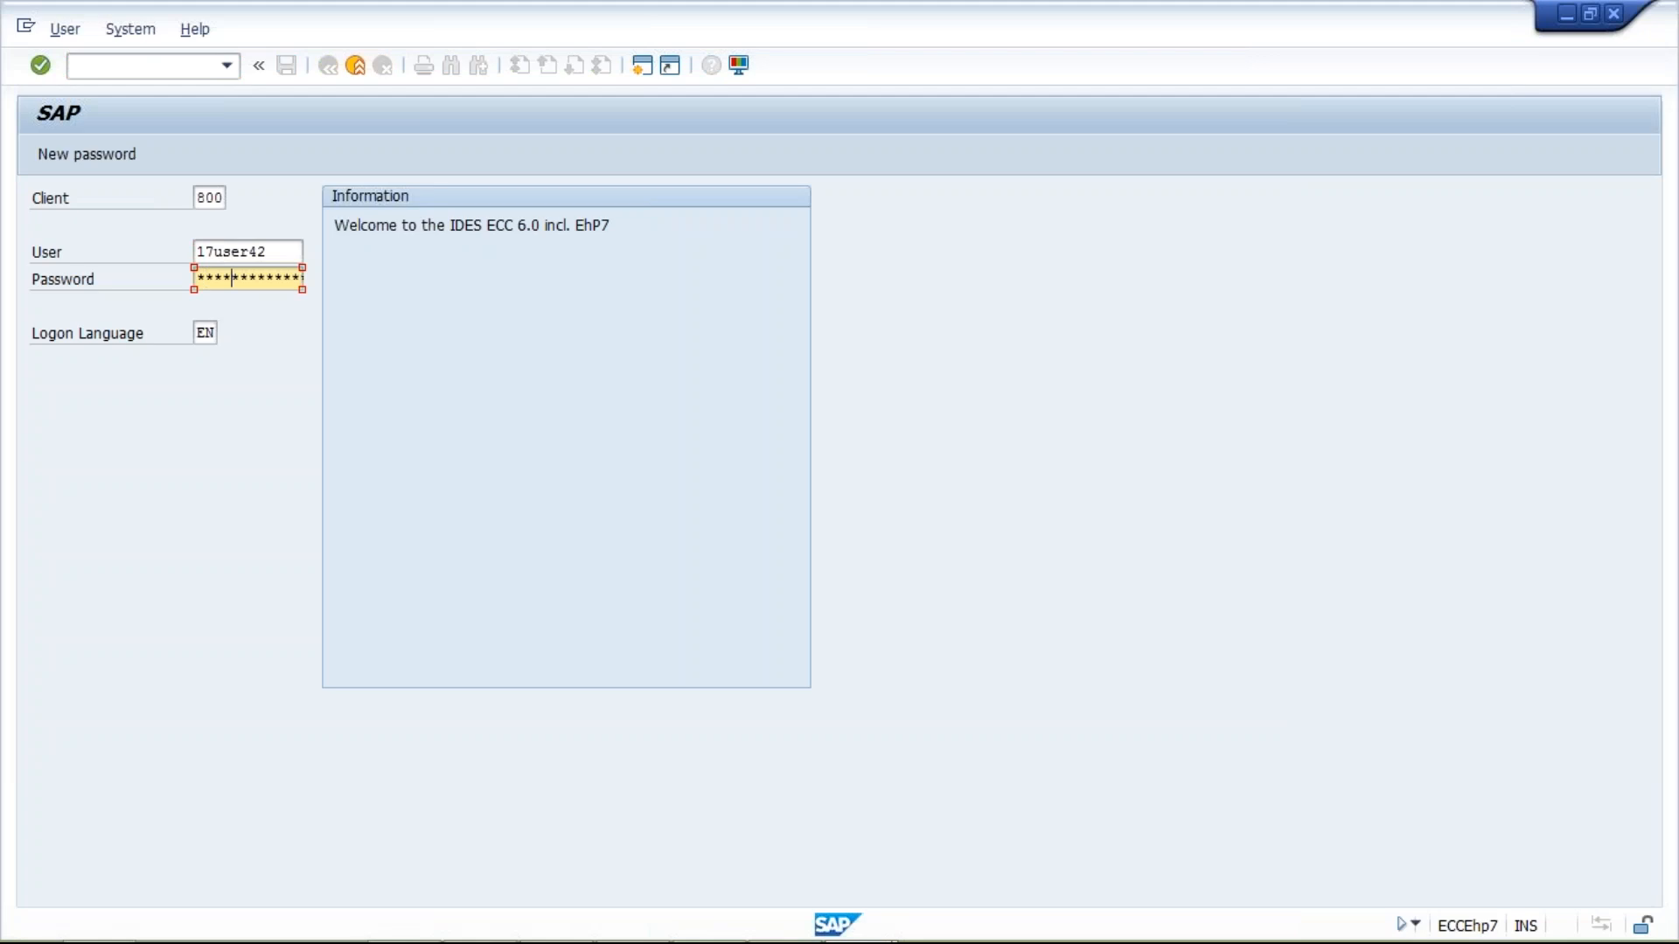
type("***")
key("Return")
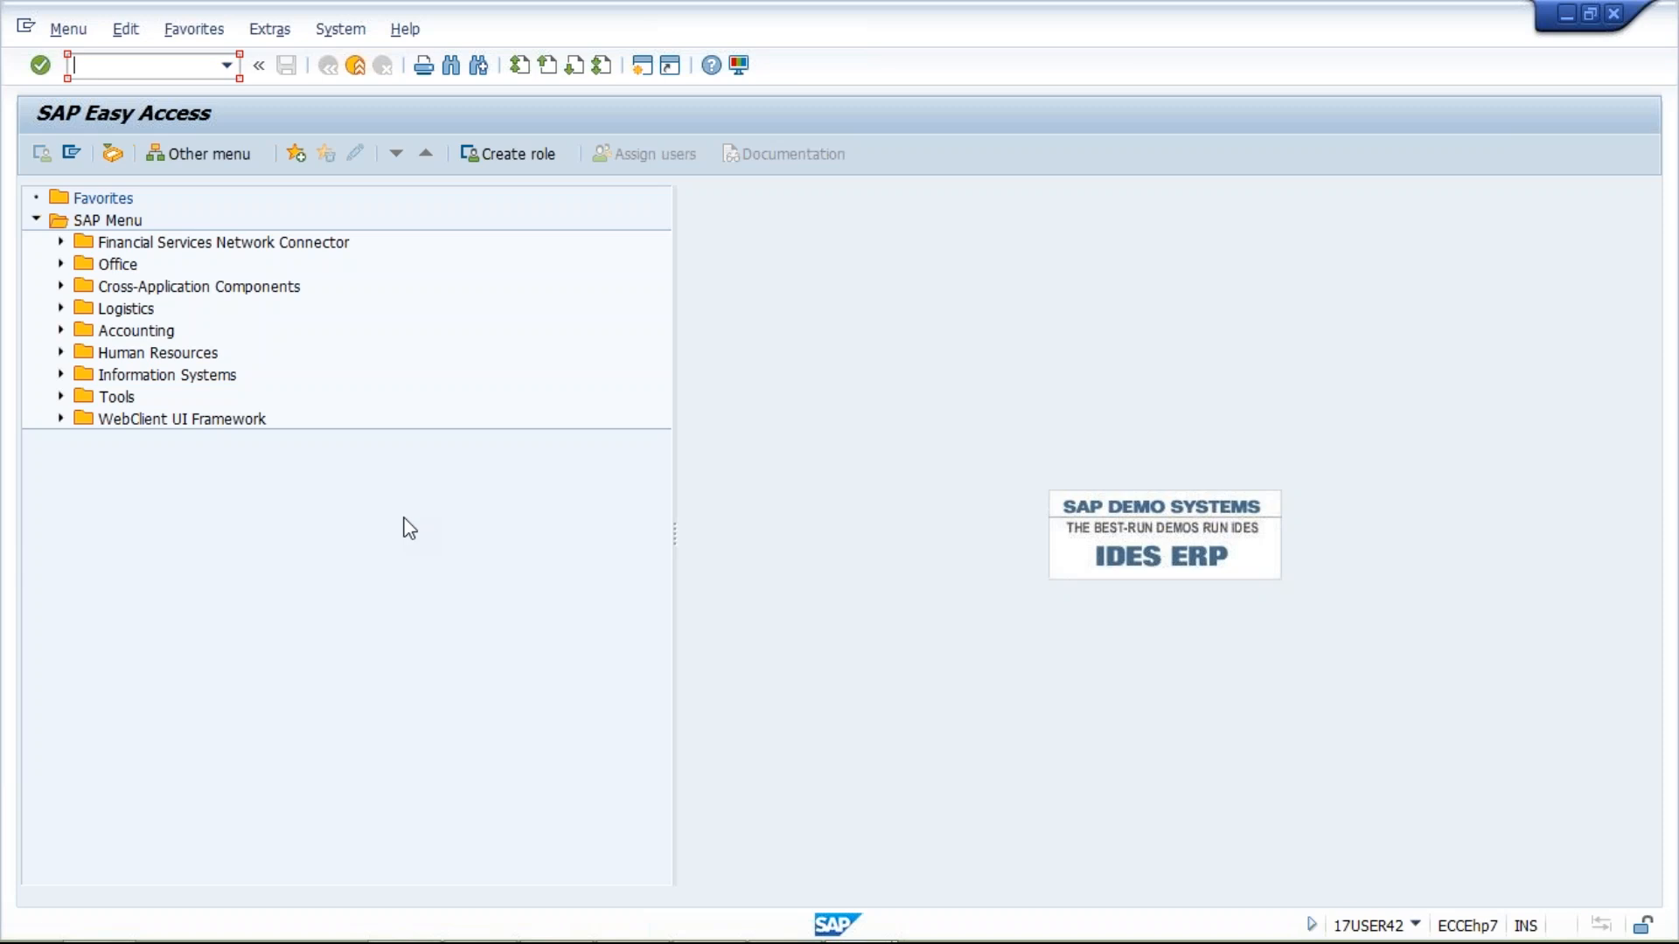
Step: Display the latest material document in MIGO and open its accounting document to examine the goods receipt postings
left_click(232, 72)
left_click(202, 91)
key("Return")
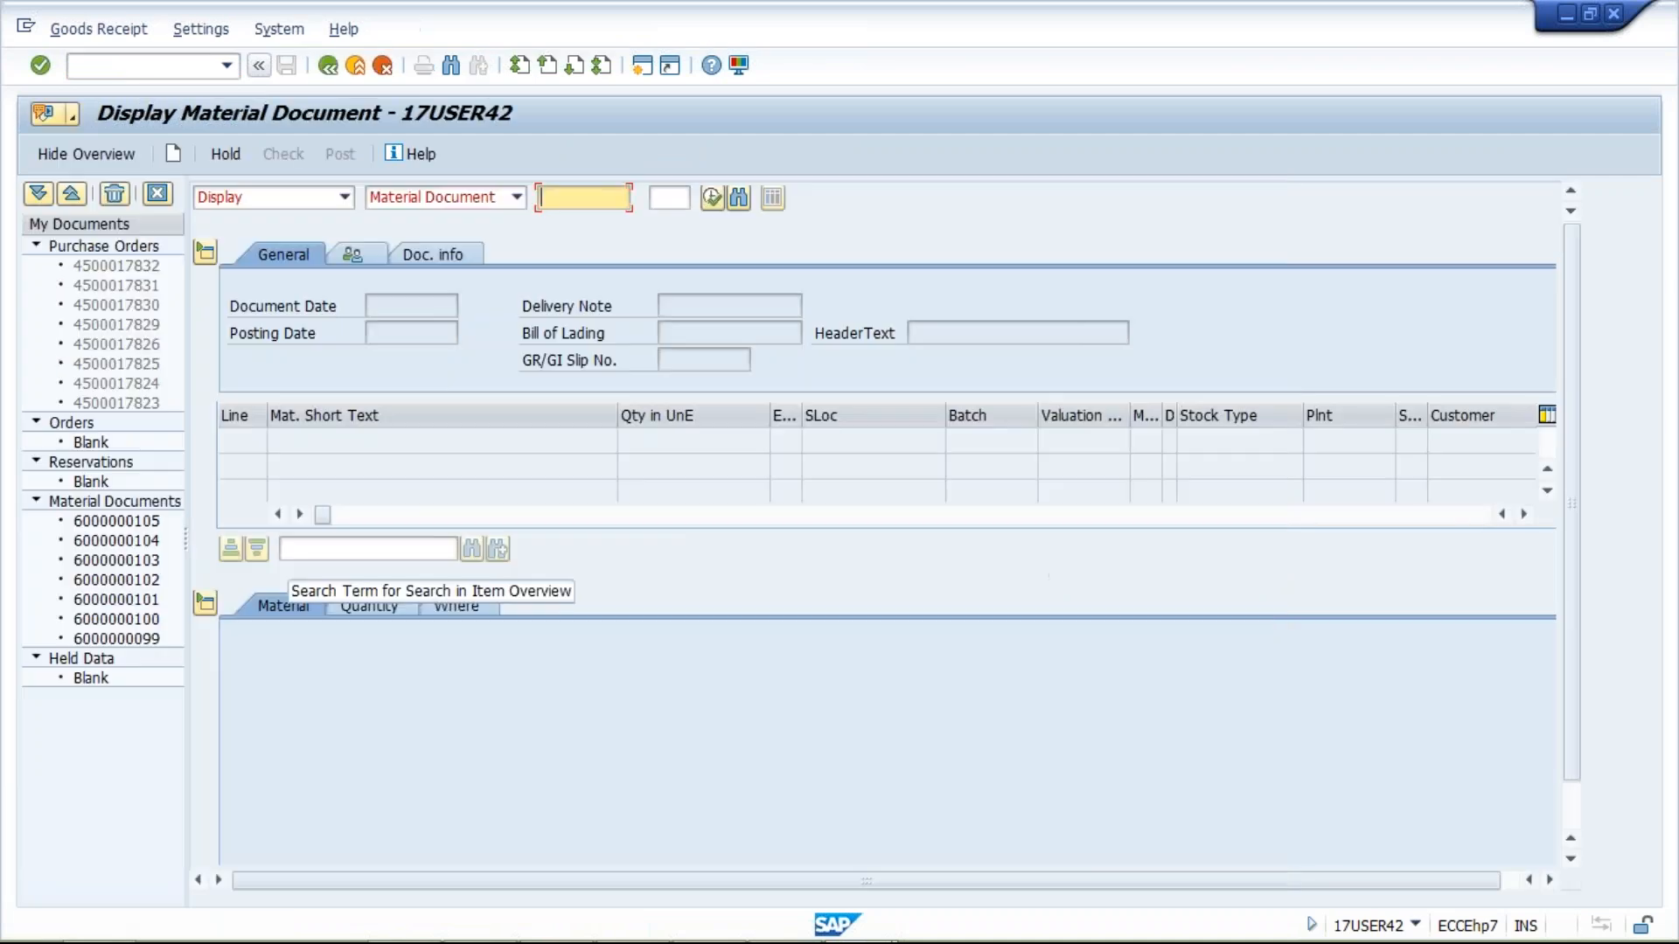
double_click(131, 521)
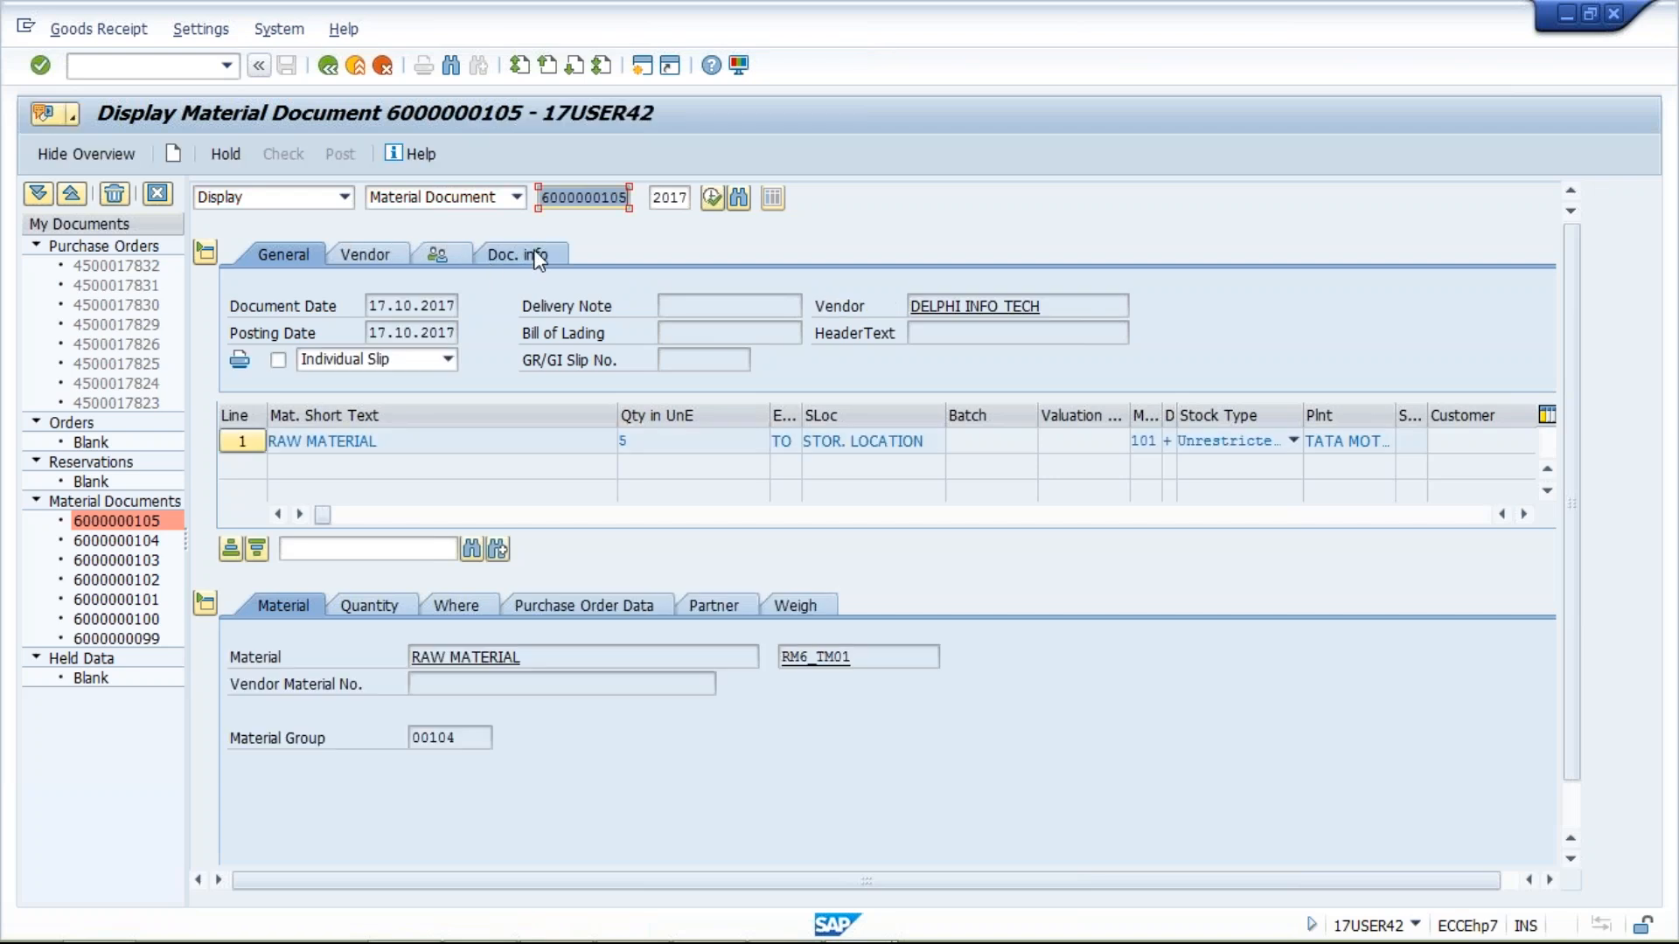
left_click(537, 255)
left_click(918, 310)
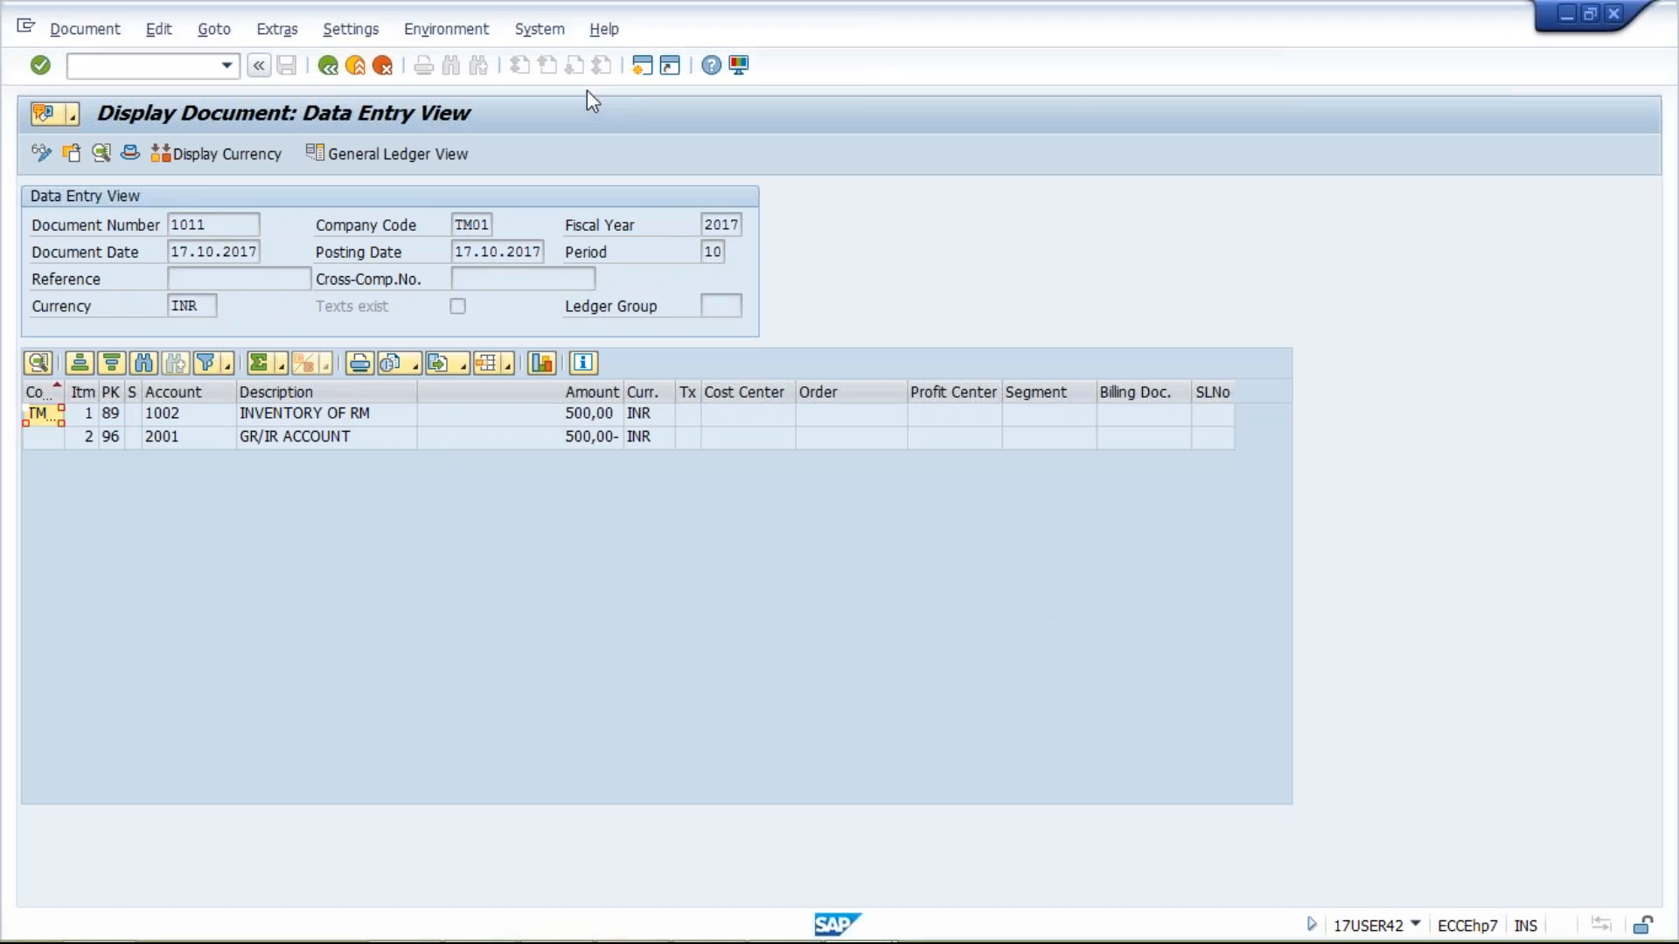
Step: Open a new session and start the incoming invoice transaction MIRO
left_click(644, 67)
key("alt+Tab")
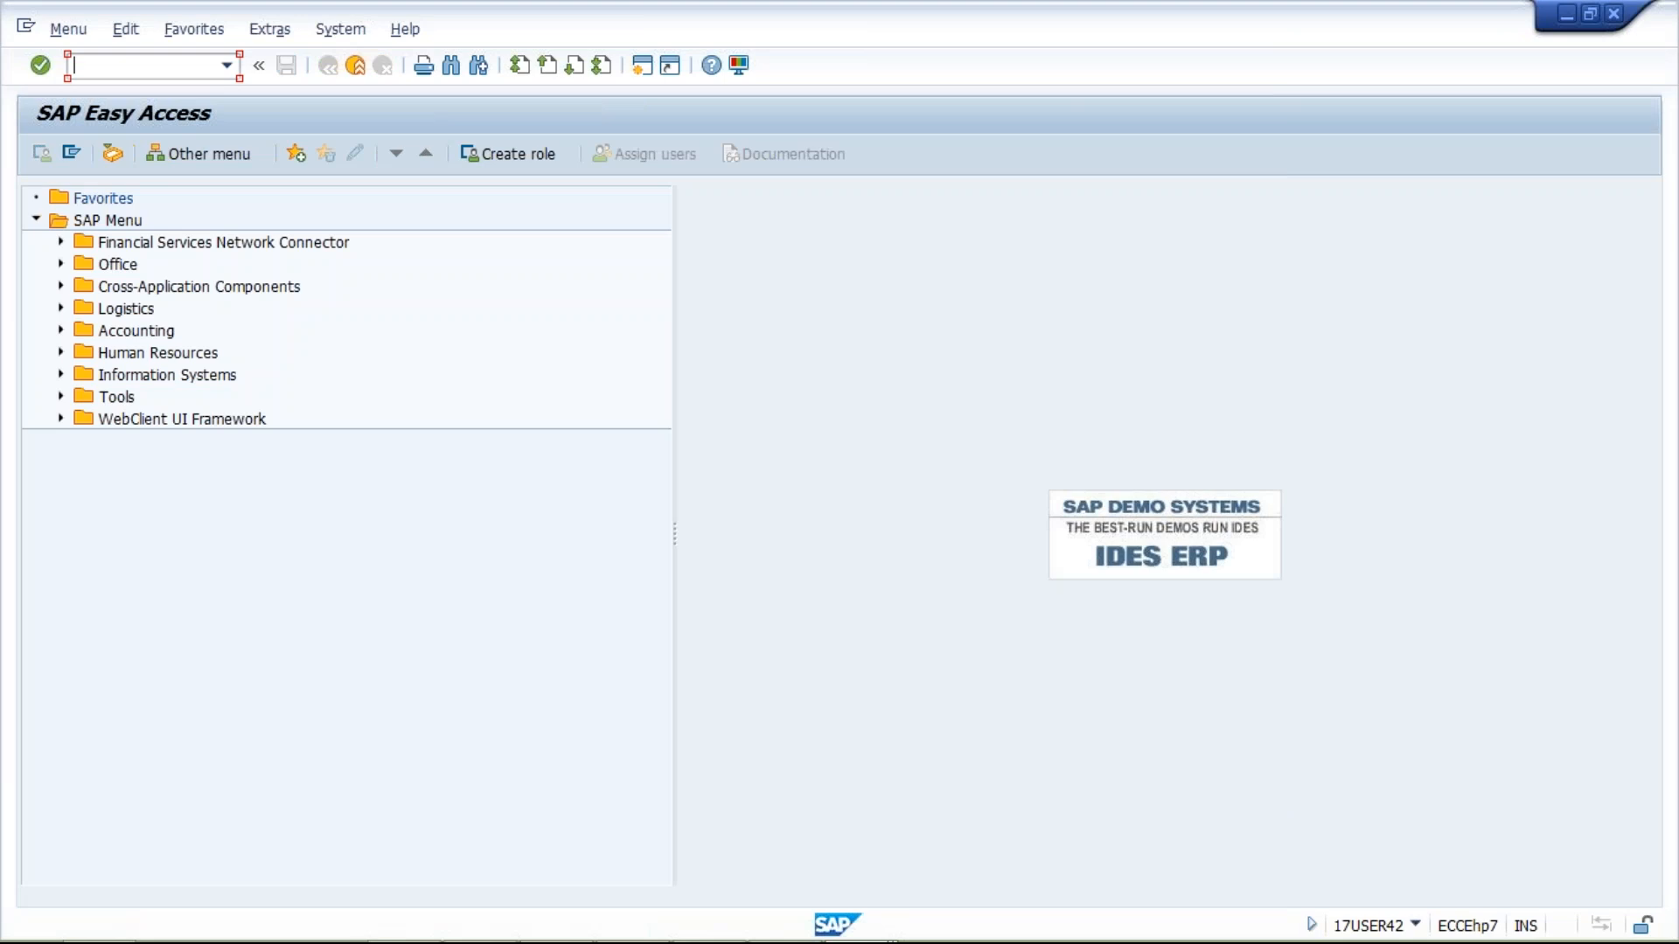
type("MIRO")
key("Return")
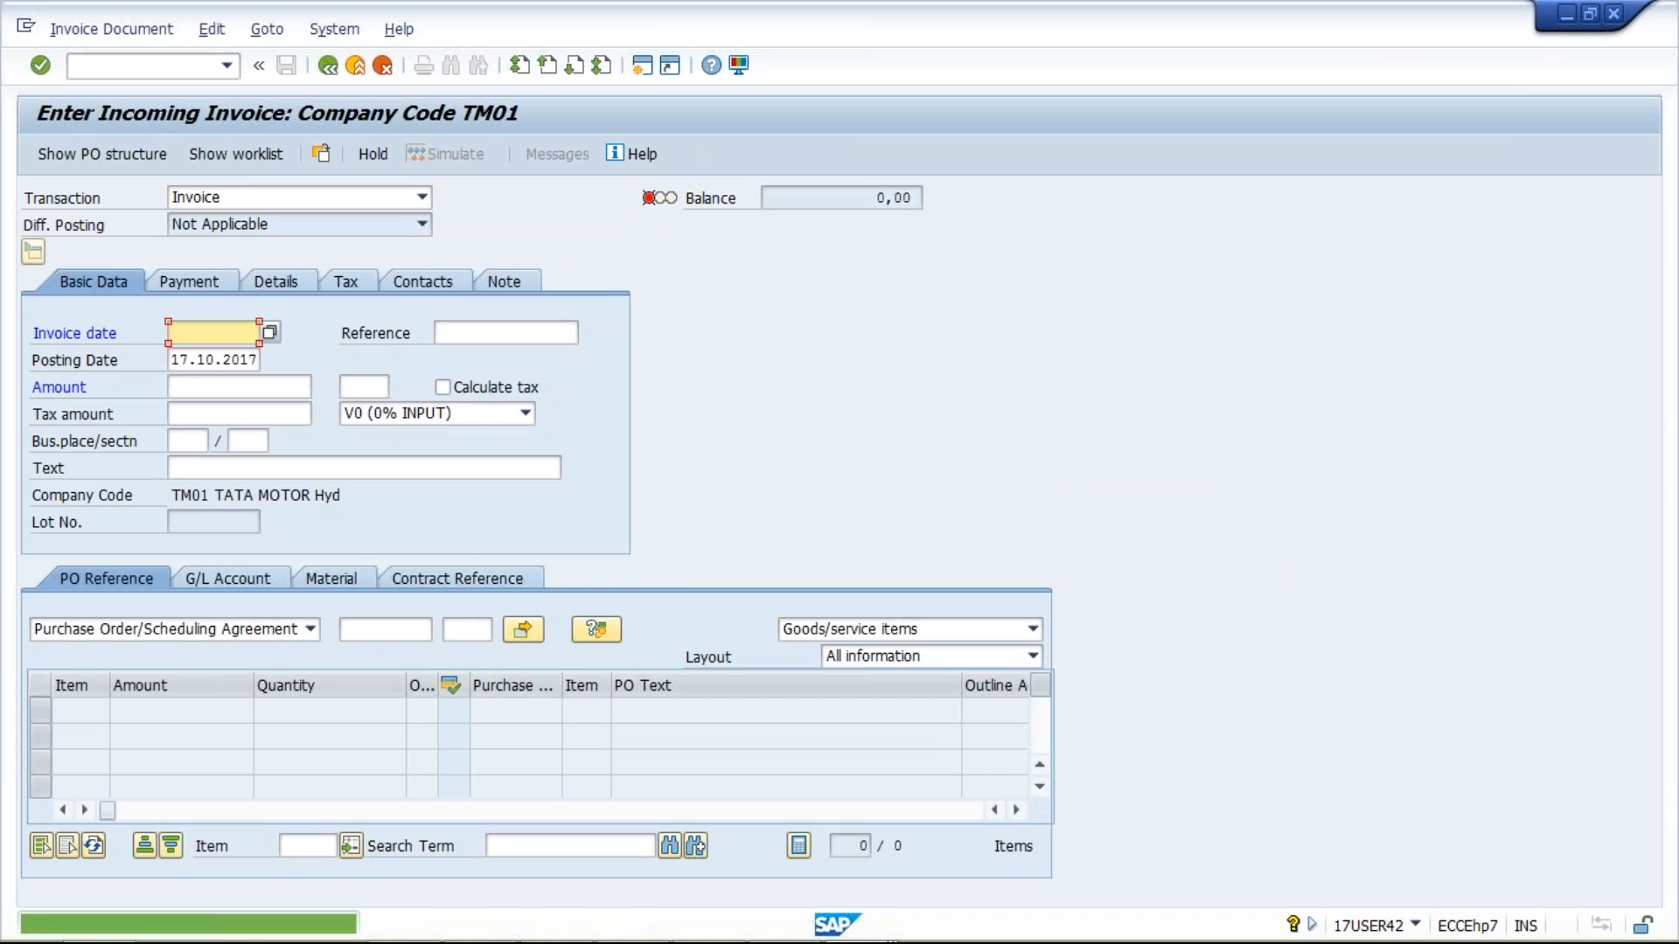
Step: Enter invoice date 16.10.2017, reference TEST and amount 500 in the invoice's basic data
key("Down")
key("Return")
key("Tab")
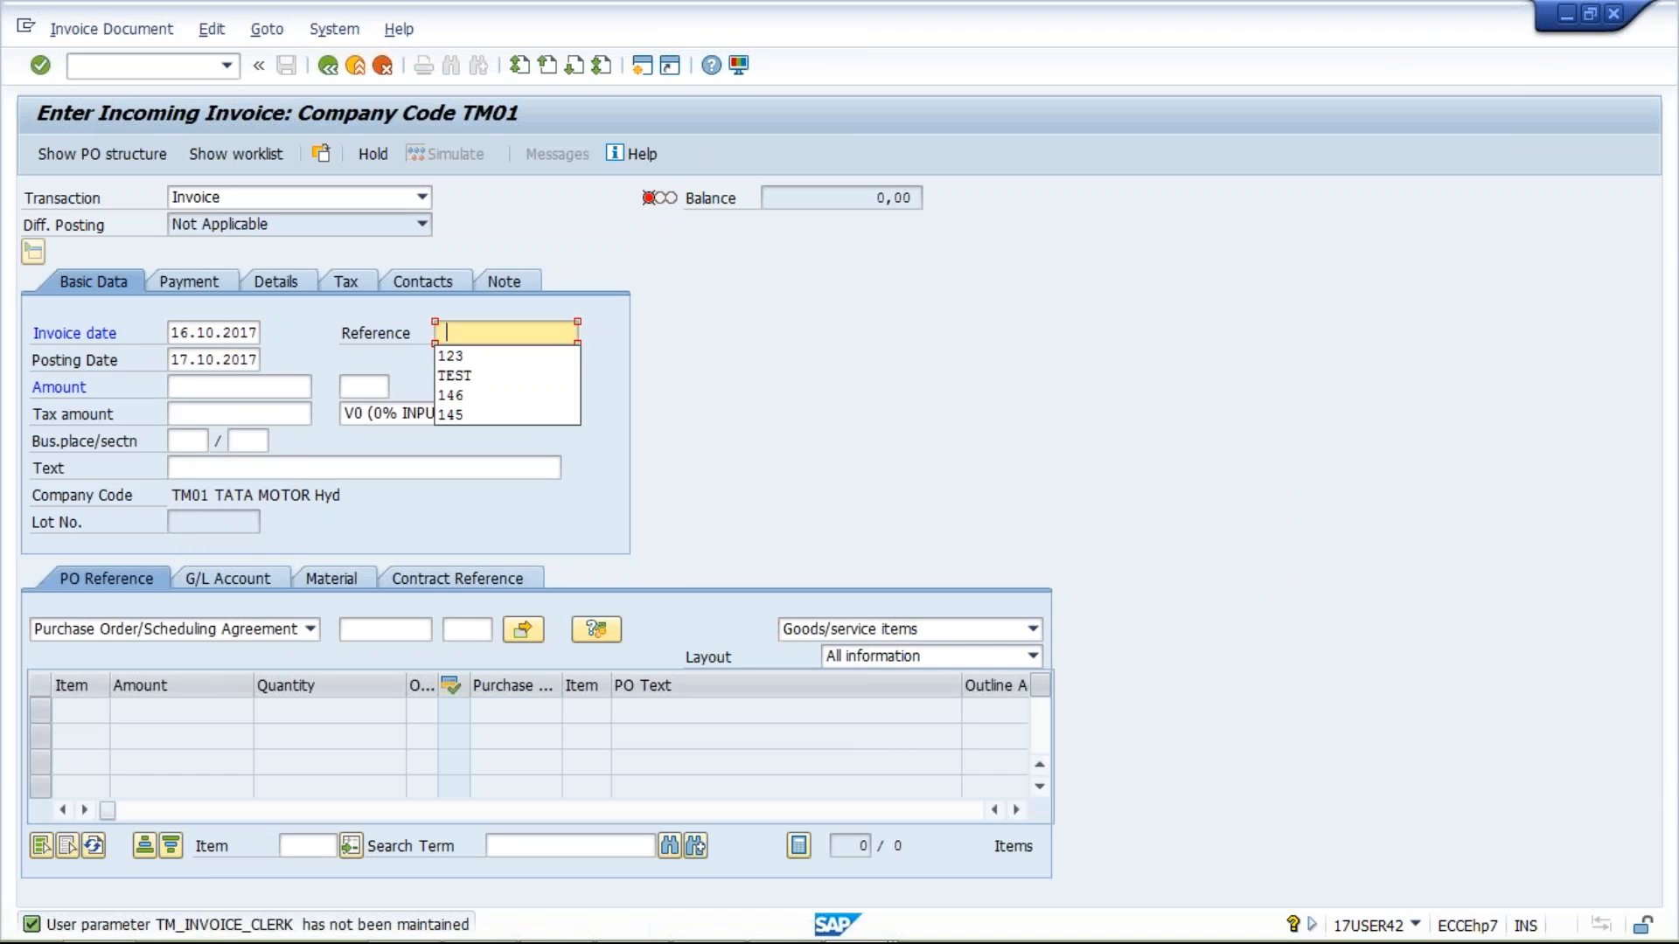
left_click(496, 387)
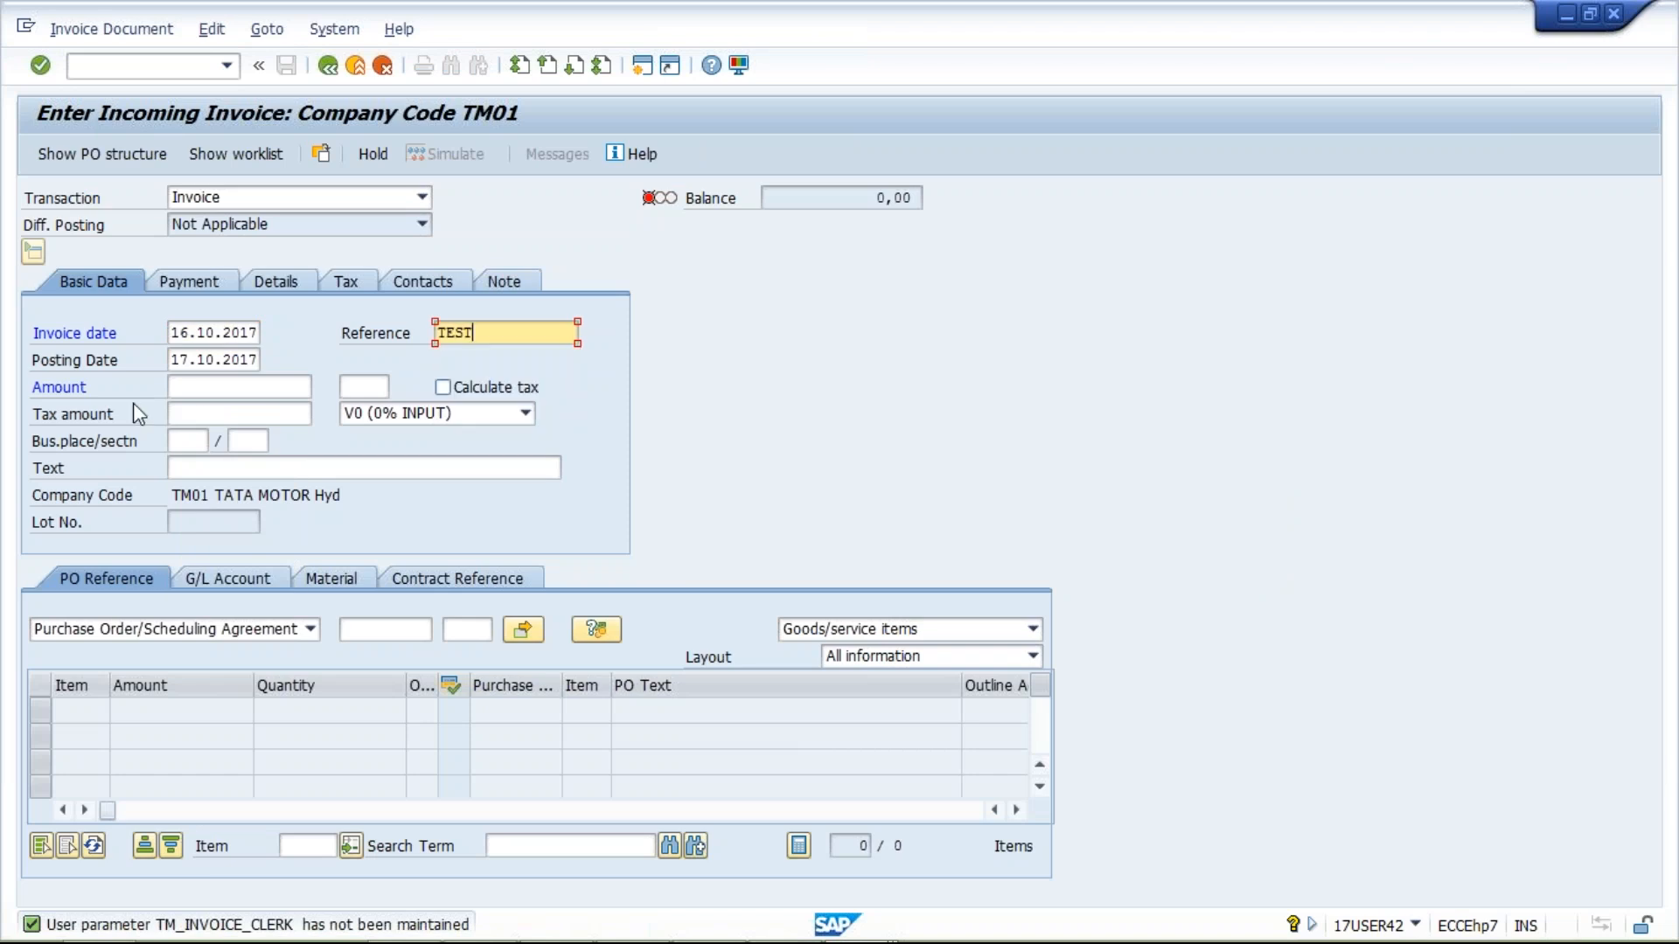
left_click(239, 388)
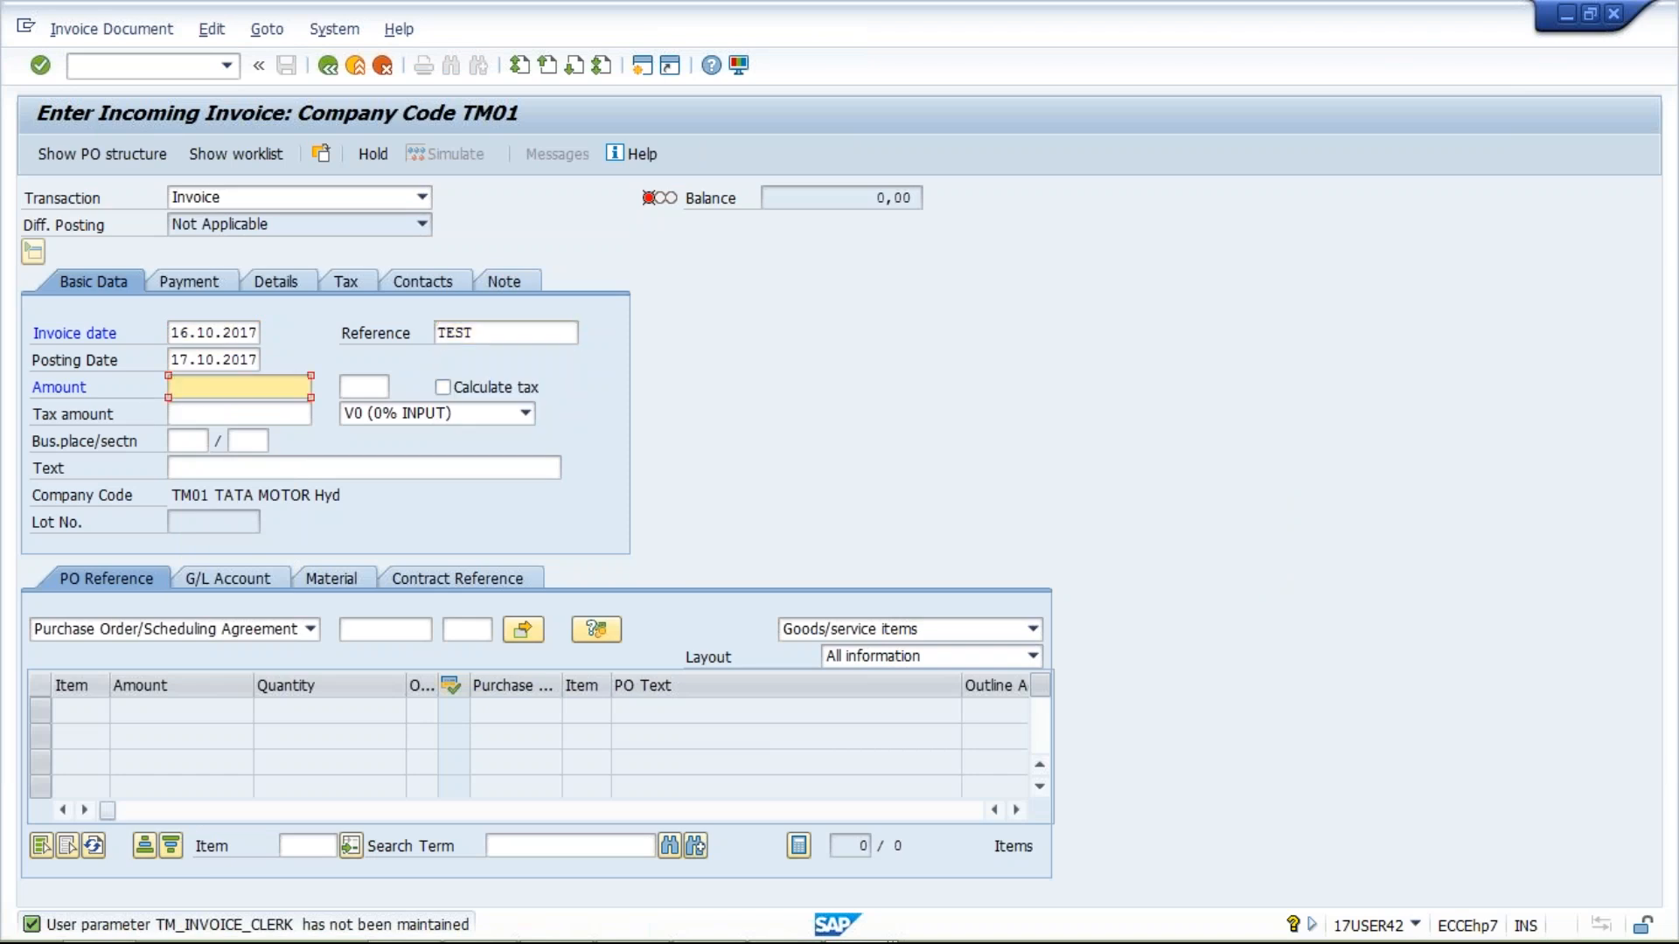
type("500")
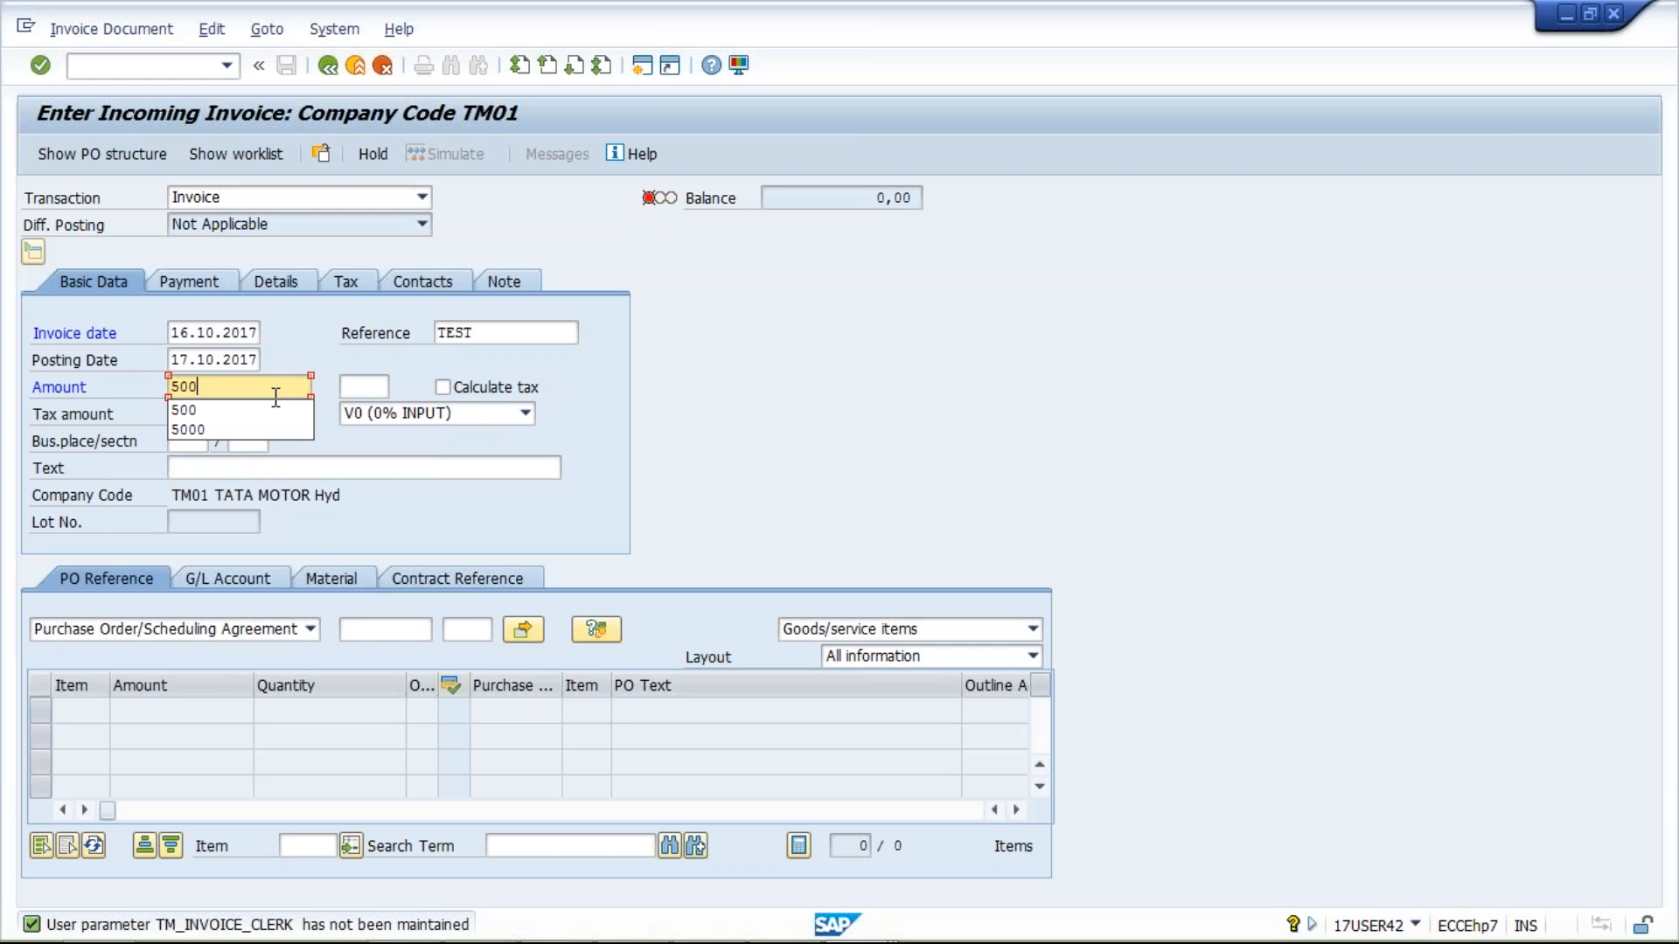
left_click(267, 499)
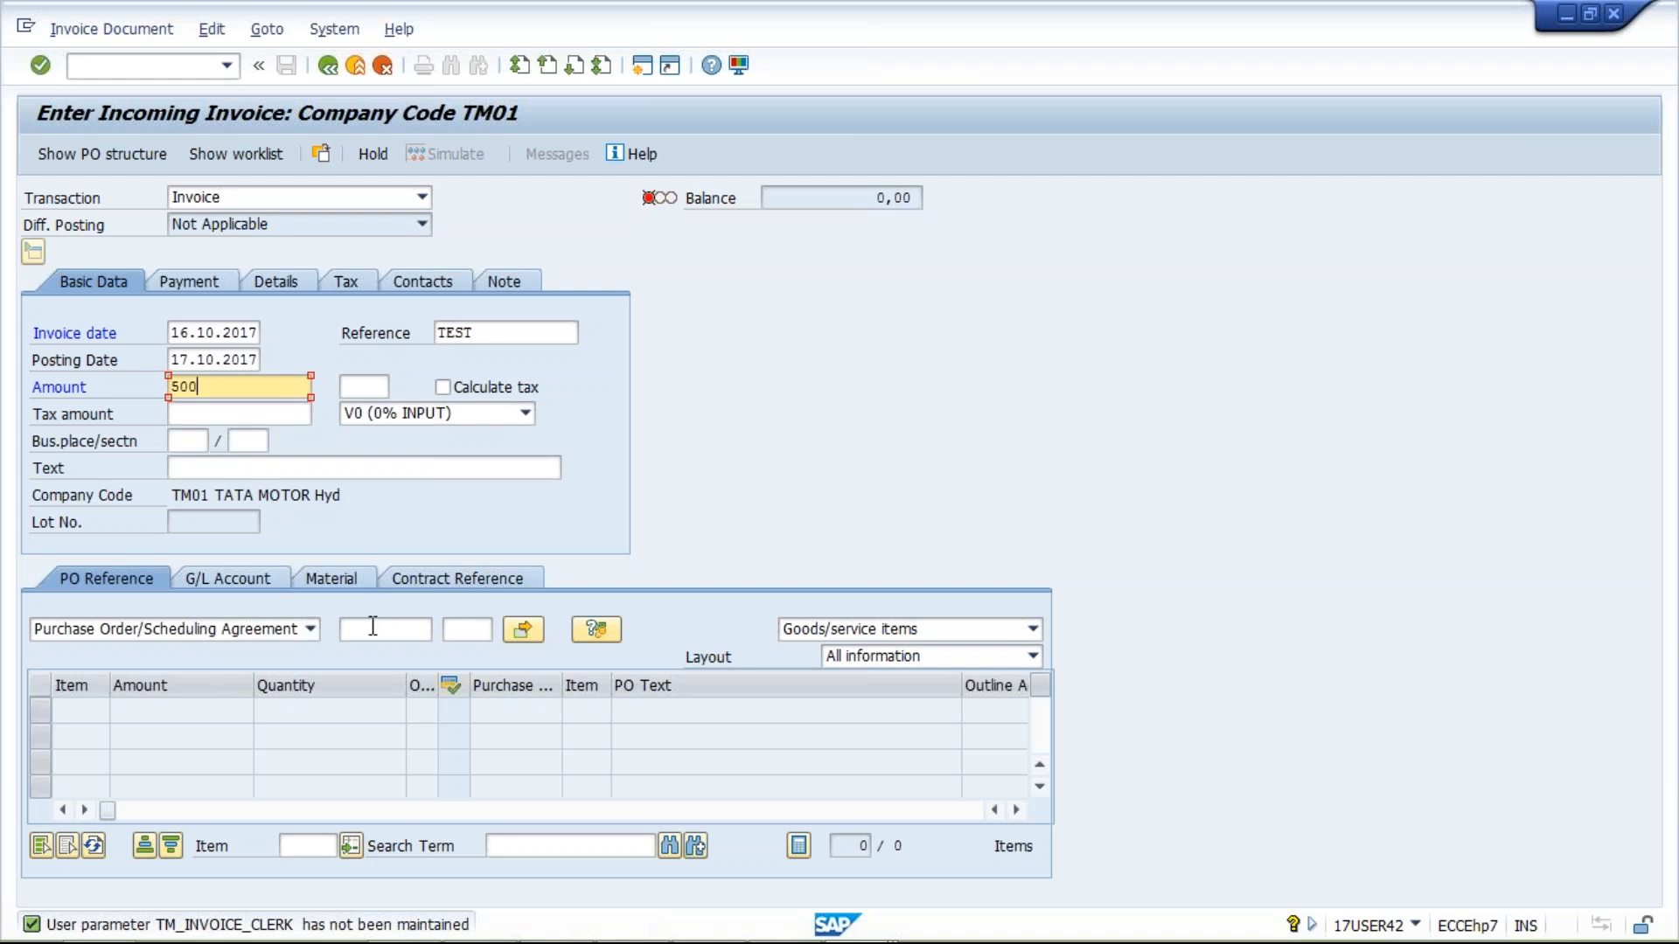
Step: Load the invoice item from the purchase order using the copied order number, and check the invoice balance
left_click(373, 627)
key("ctrl+v")
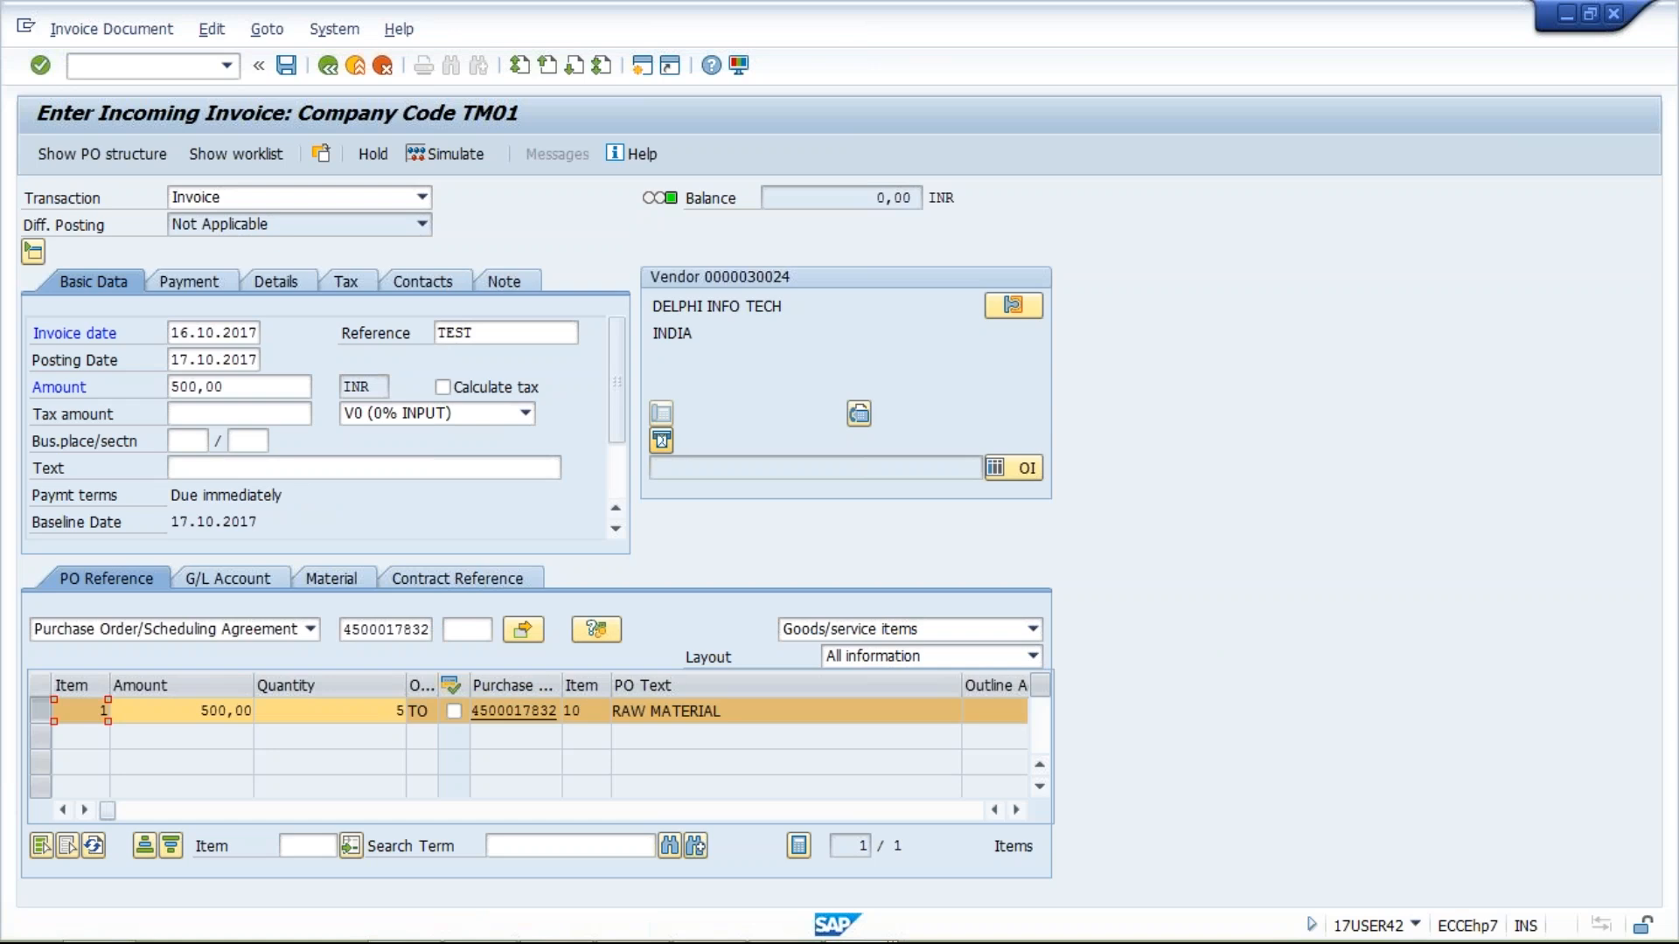
double_click(923, 199)
Step: Simulate the invoice document, examine its vendor and GR/IR account entries, and post the invoice
left_click(451, 154)
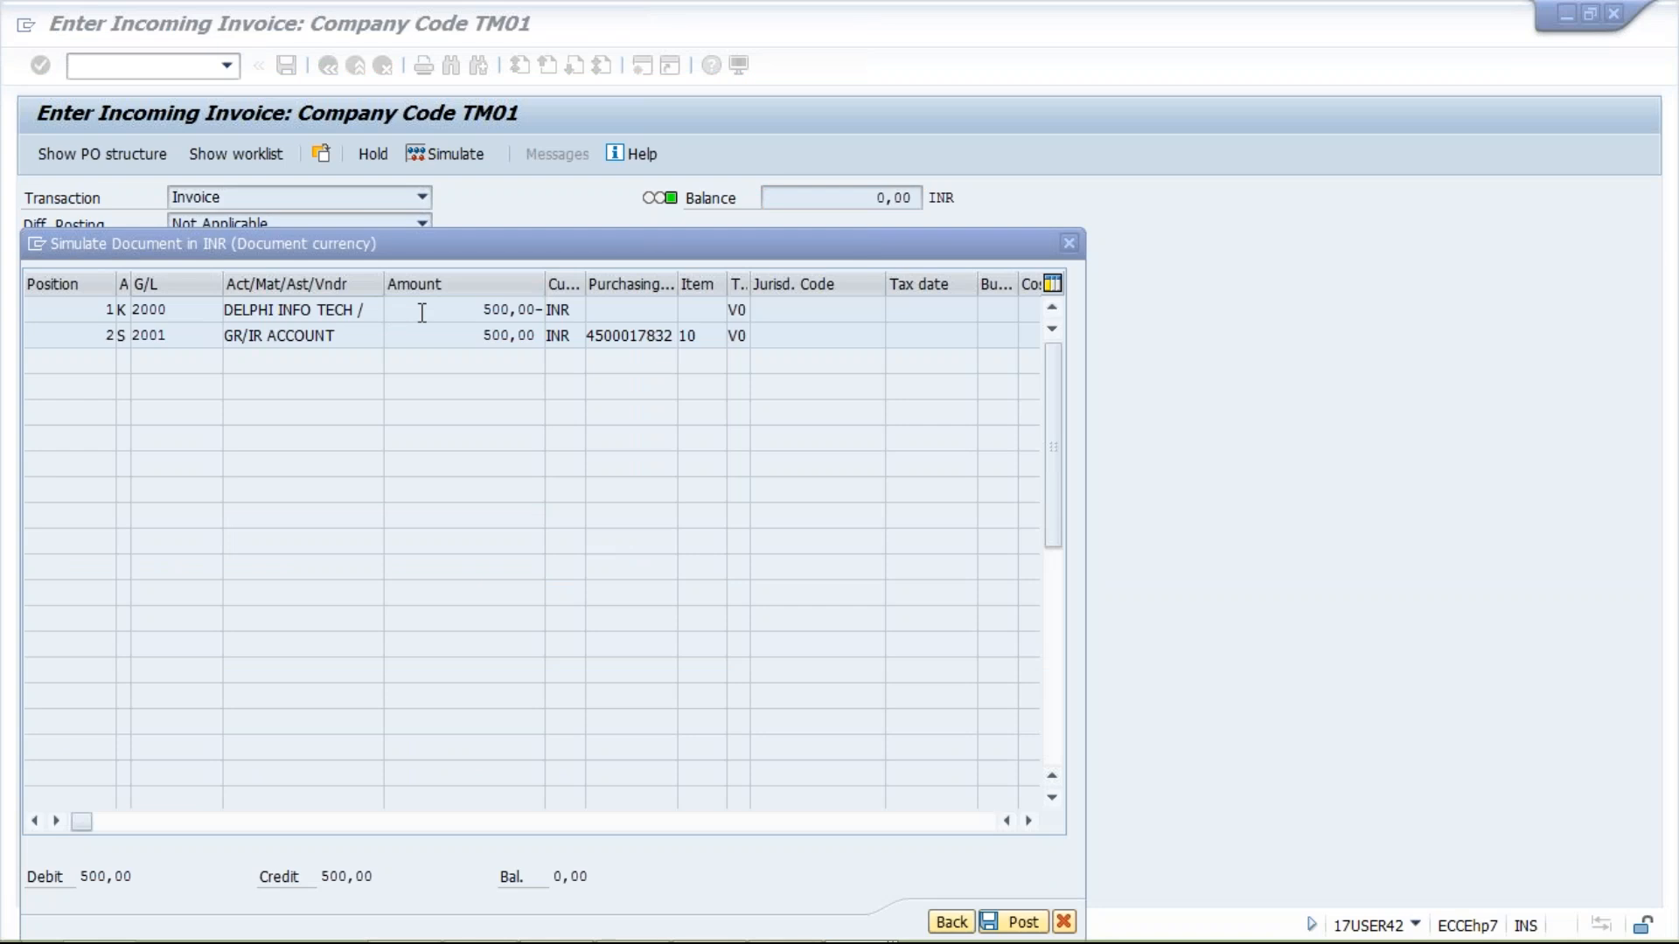
left_click(443, 338)
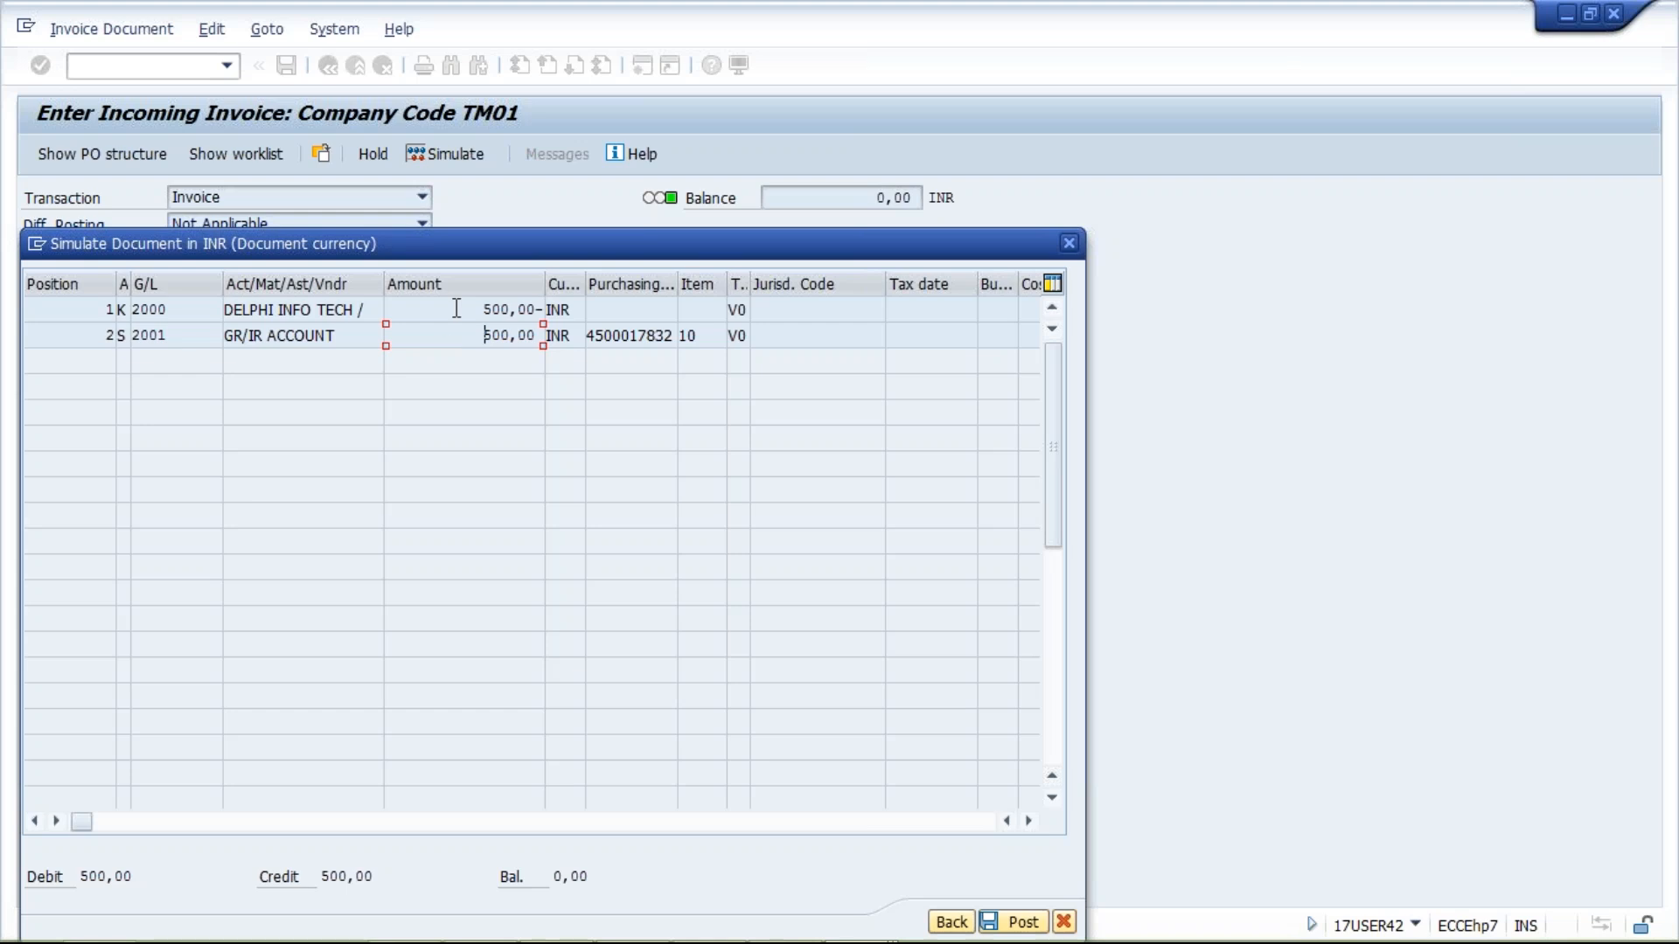
left_click(458, 309)
left_click(470, 339)
left_click_drag(727, 284, 731, 284)
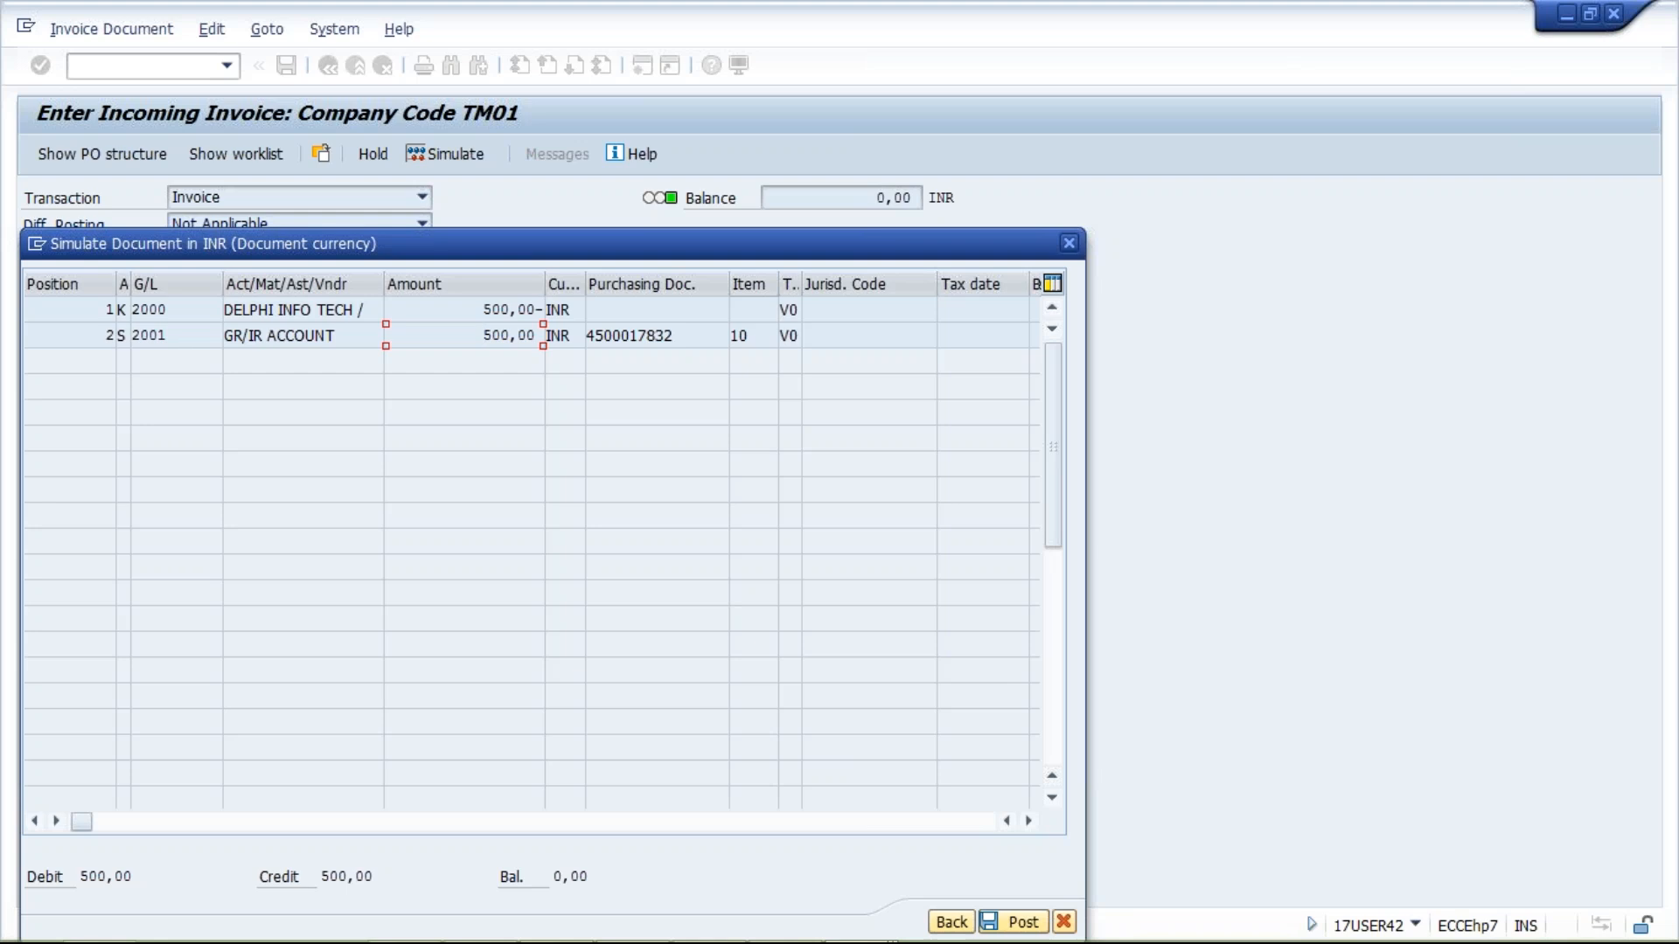
left_click(1021, 922)
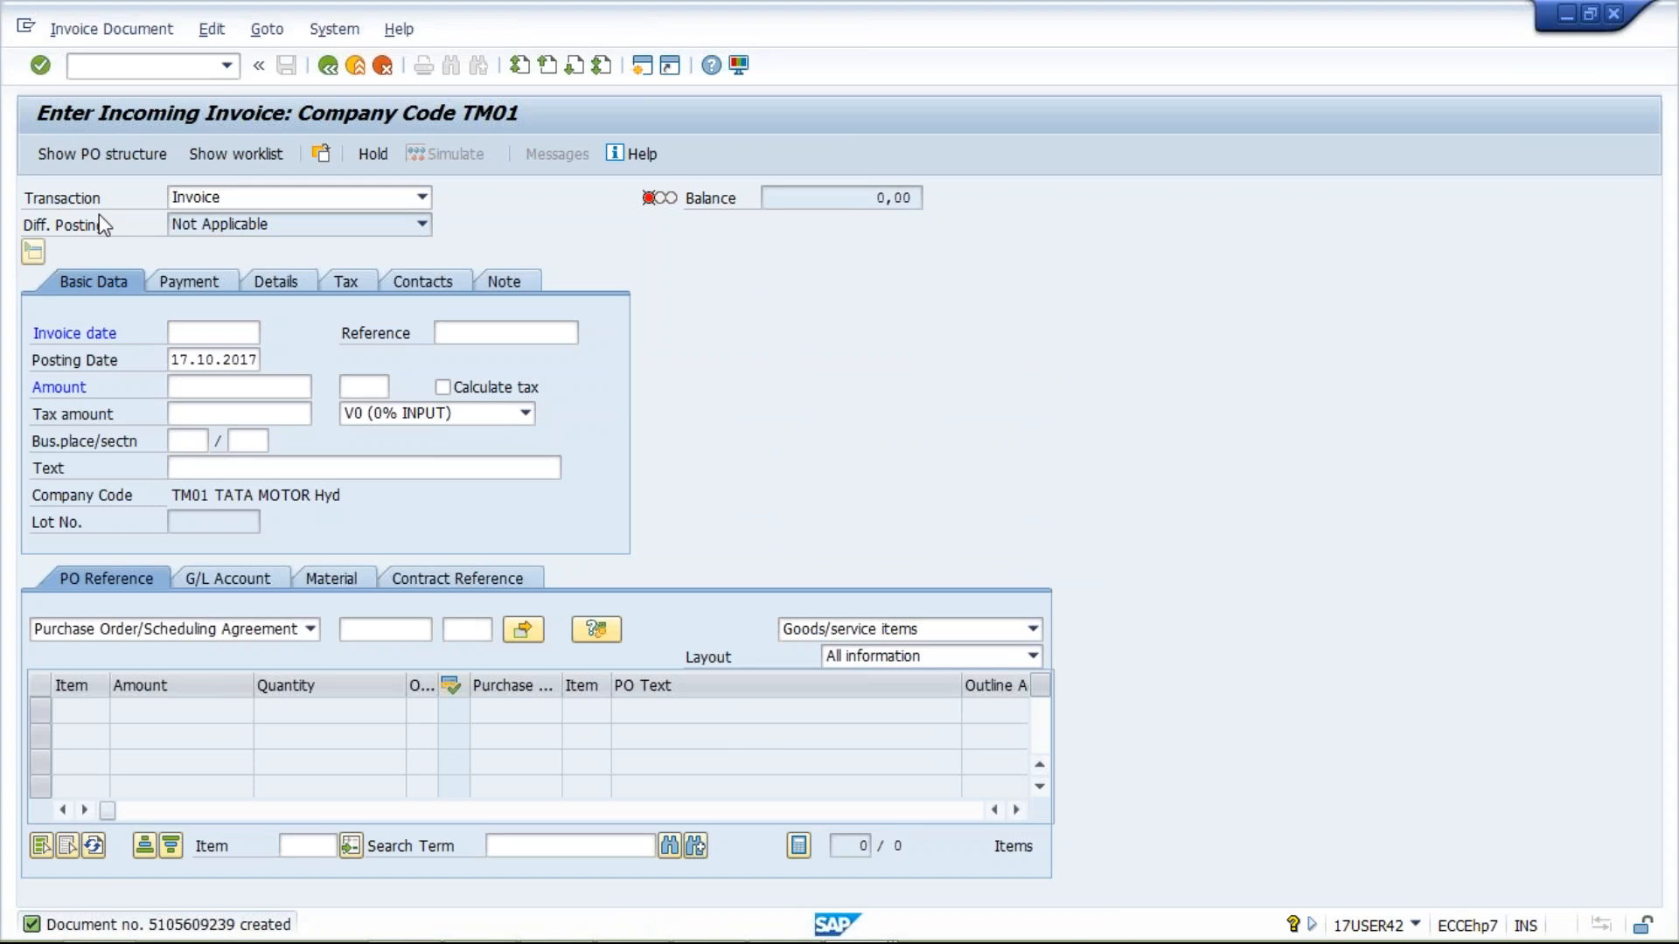
Step: Display the posted invoice document and open its accounting document to examine the vendor and GR/IR account lines
left_click(213, 332)
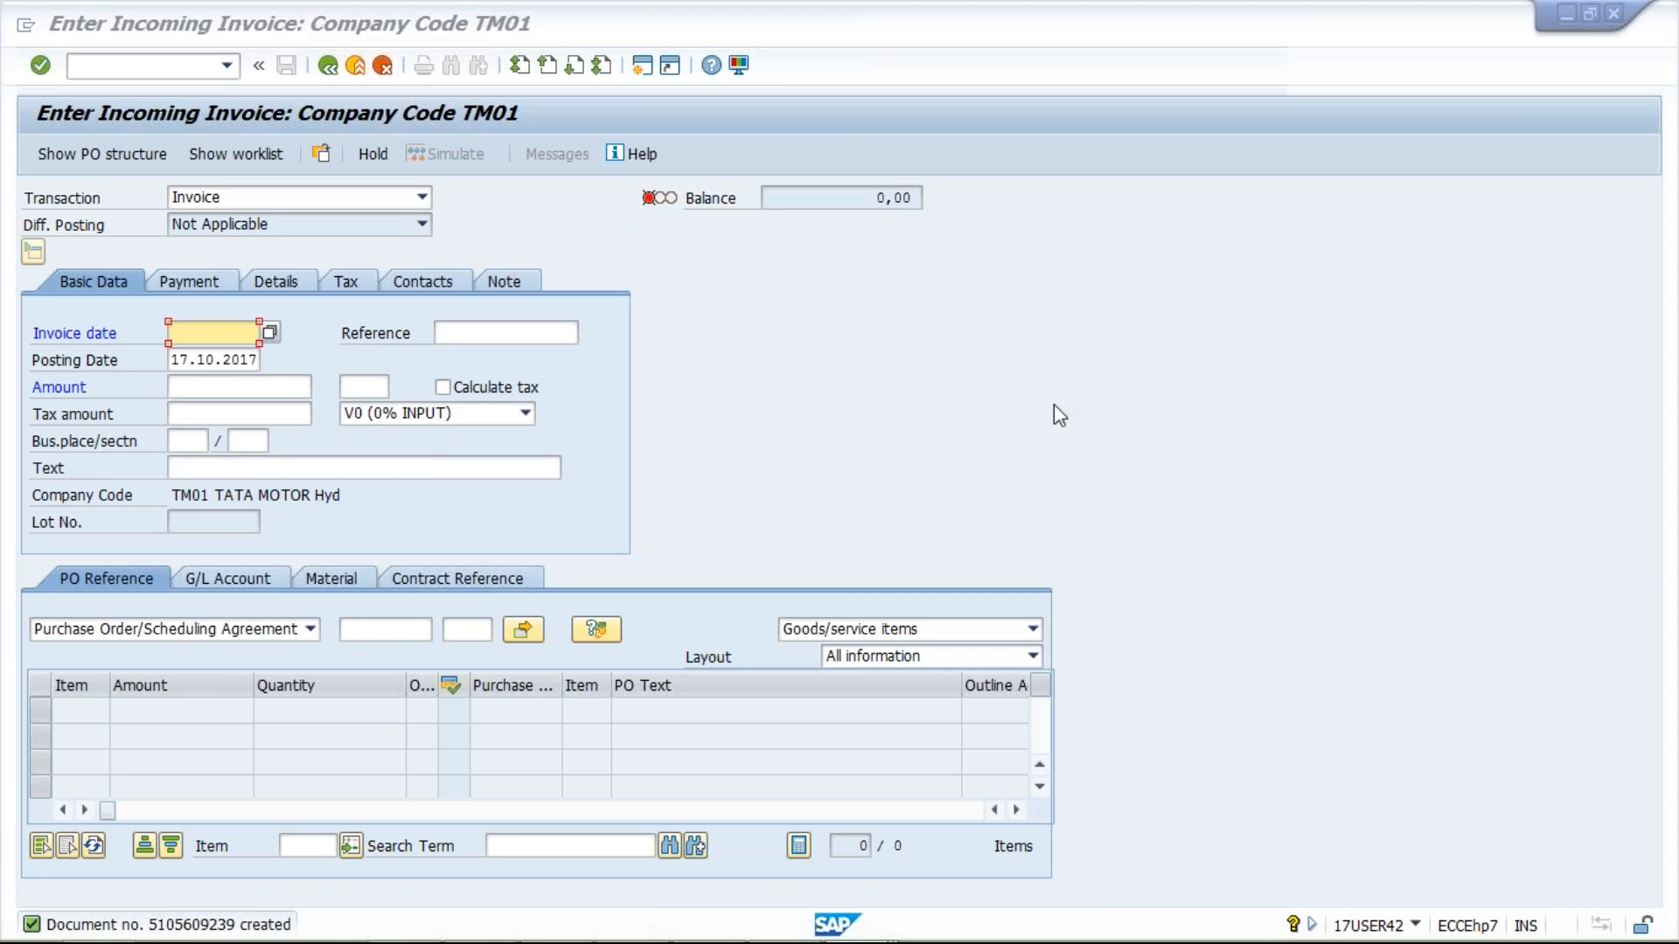
left_click(98, 35)
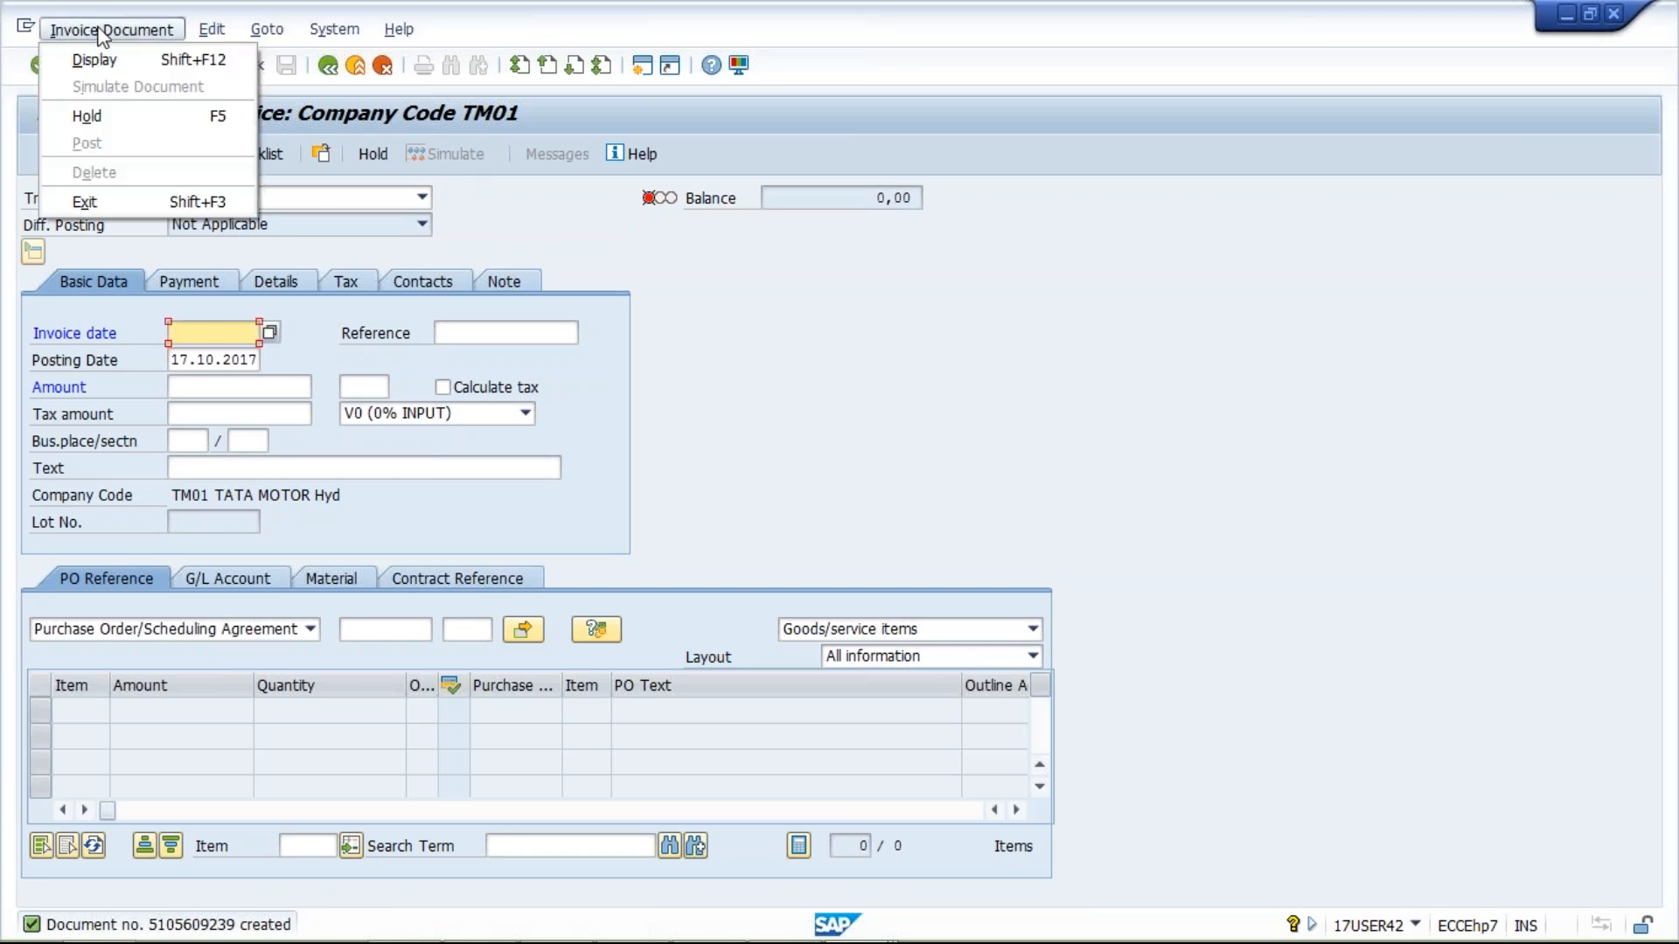
left_click(96, 60)
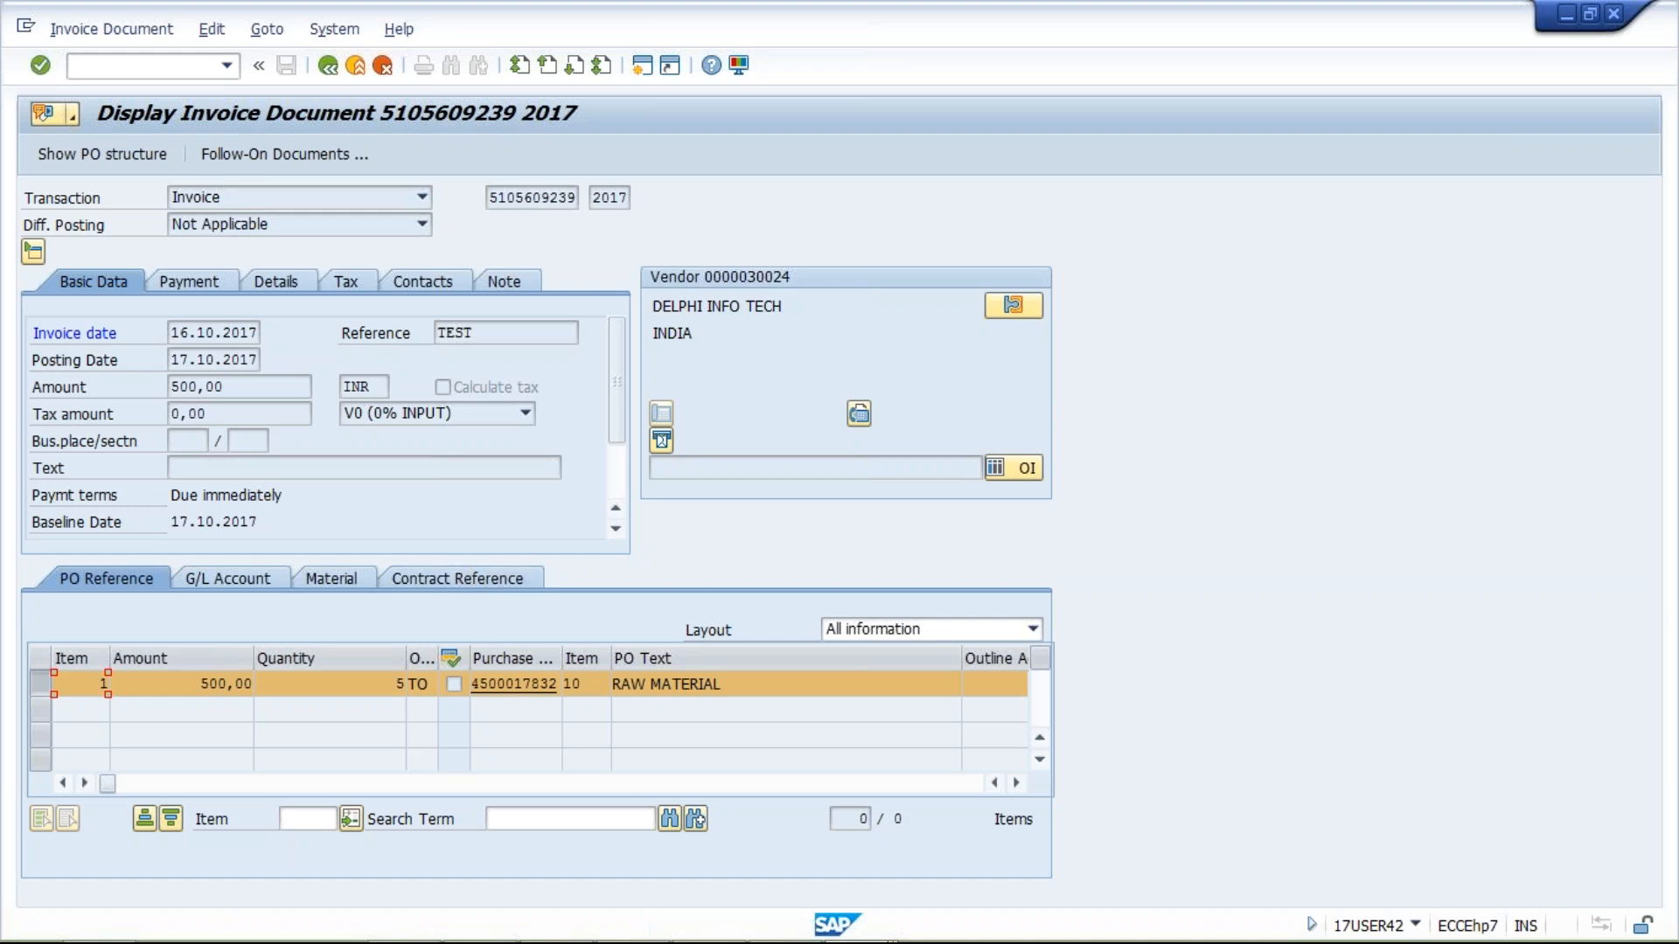
left_click(318, 157)
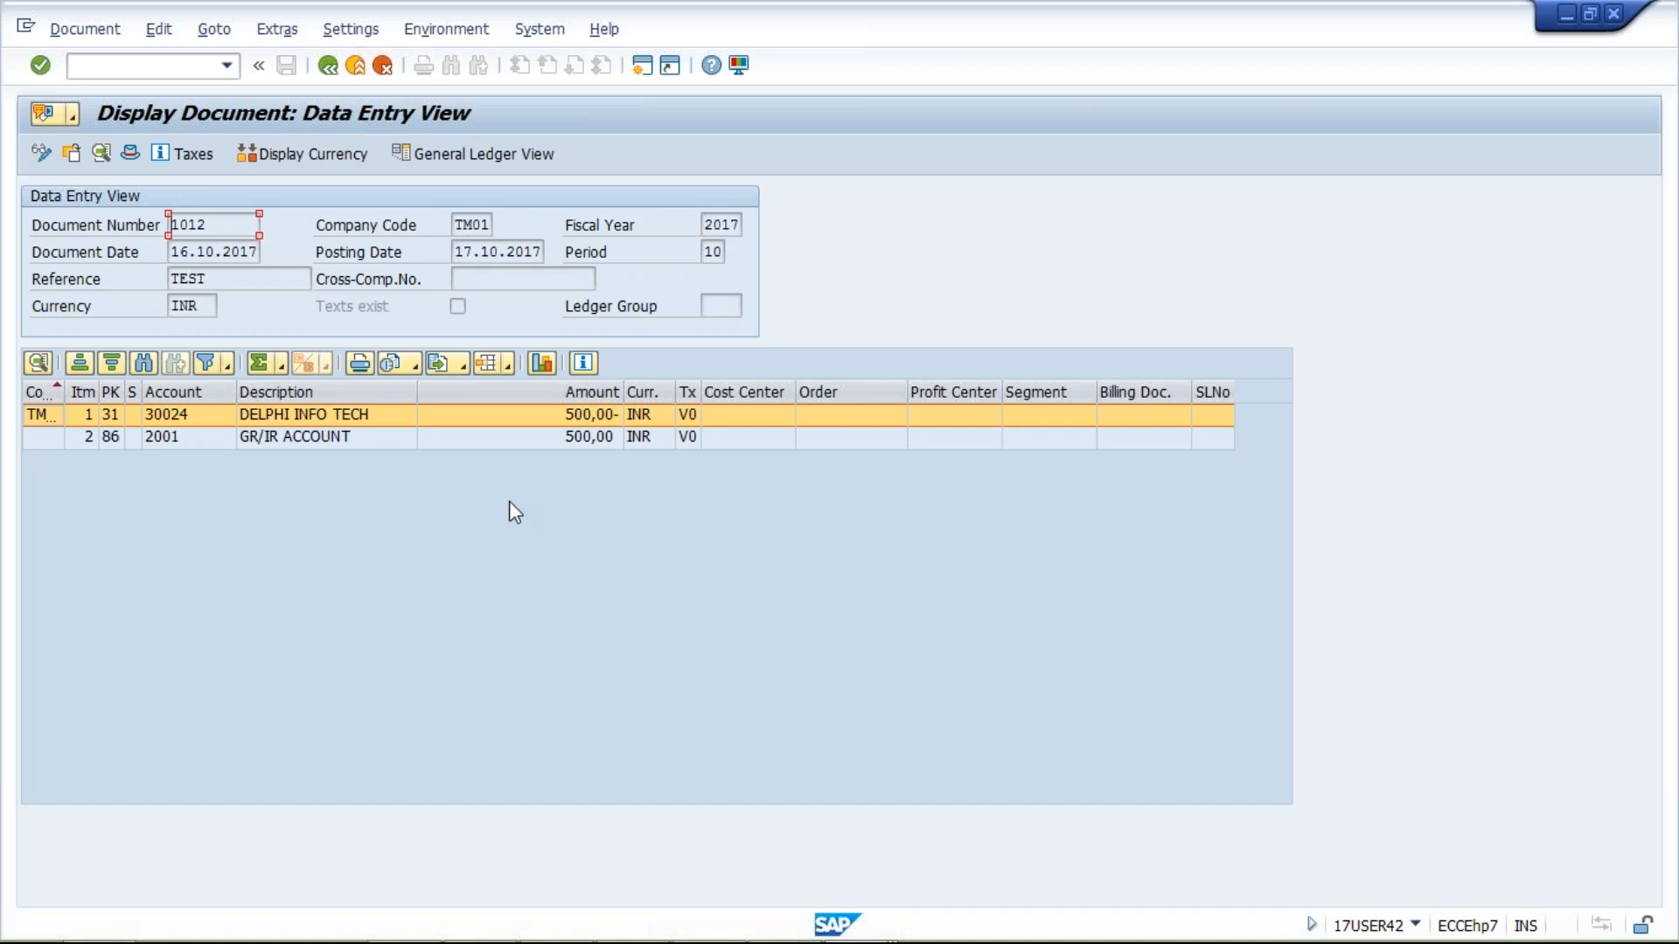
left_click(509, 448)
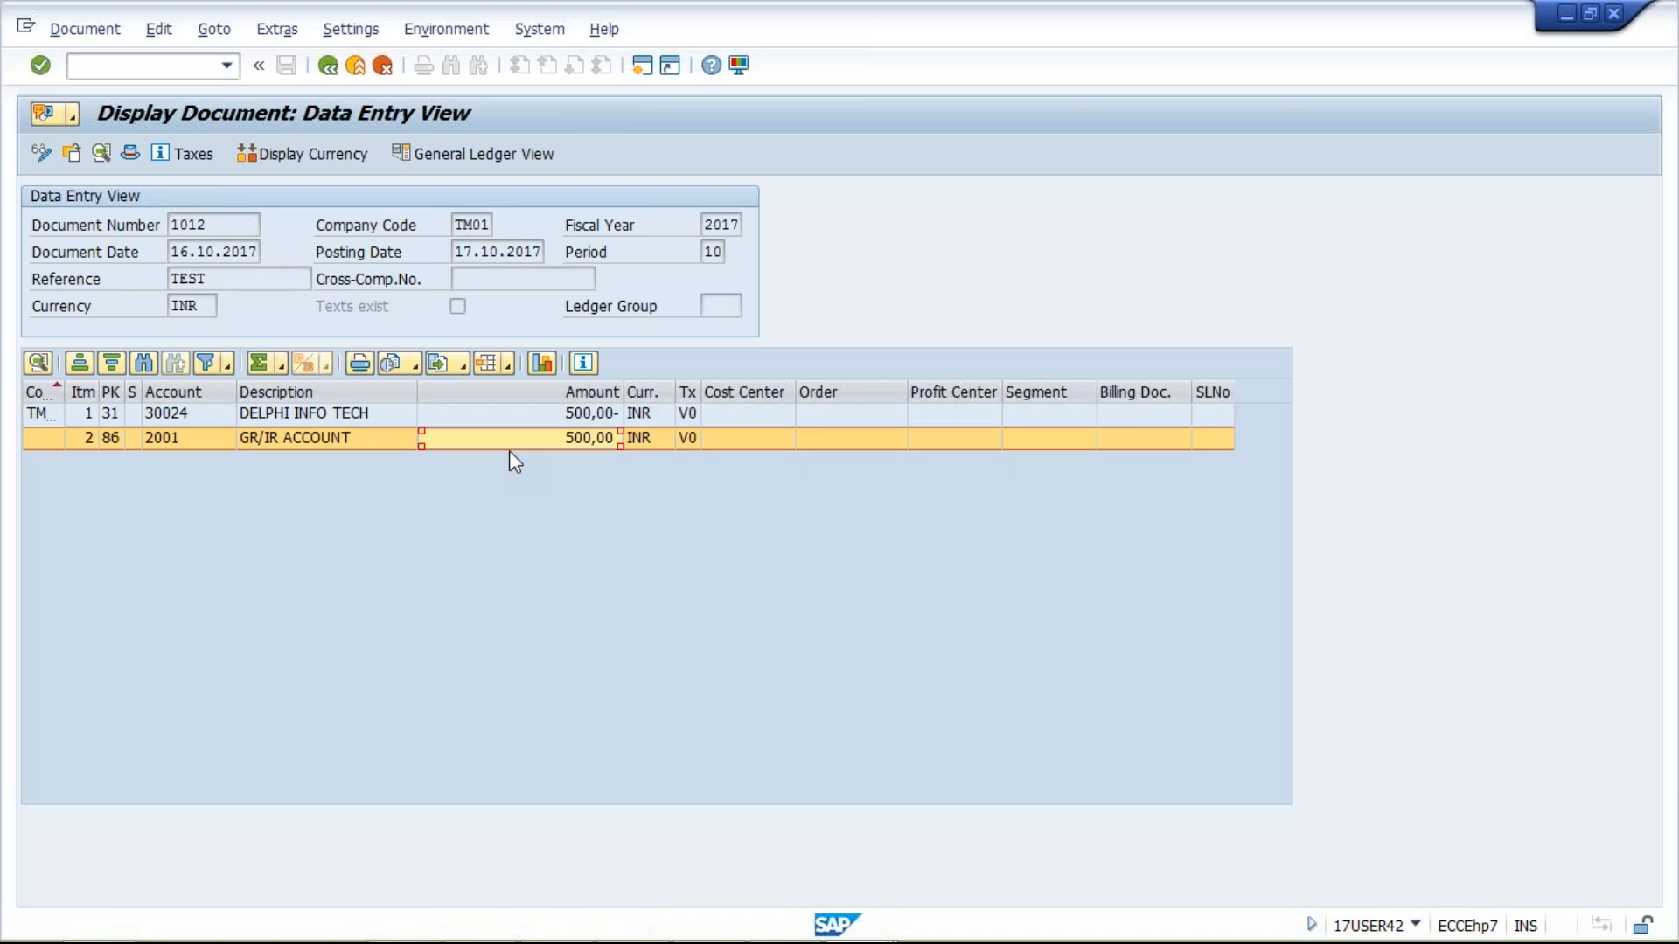
left_click(342, 437)
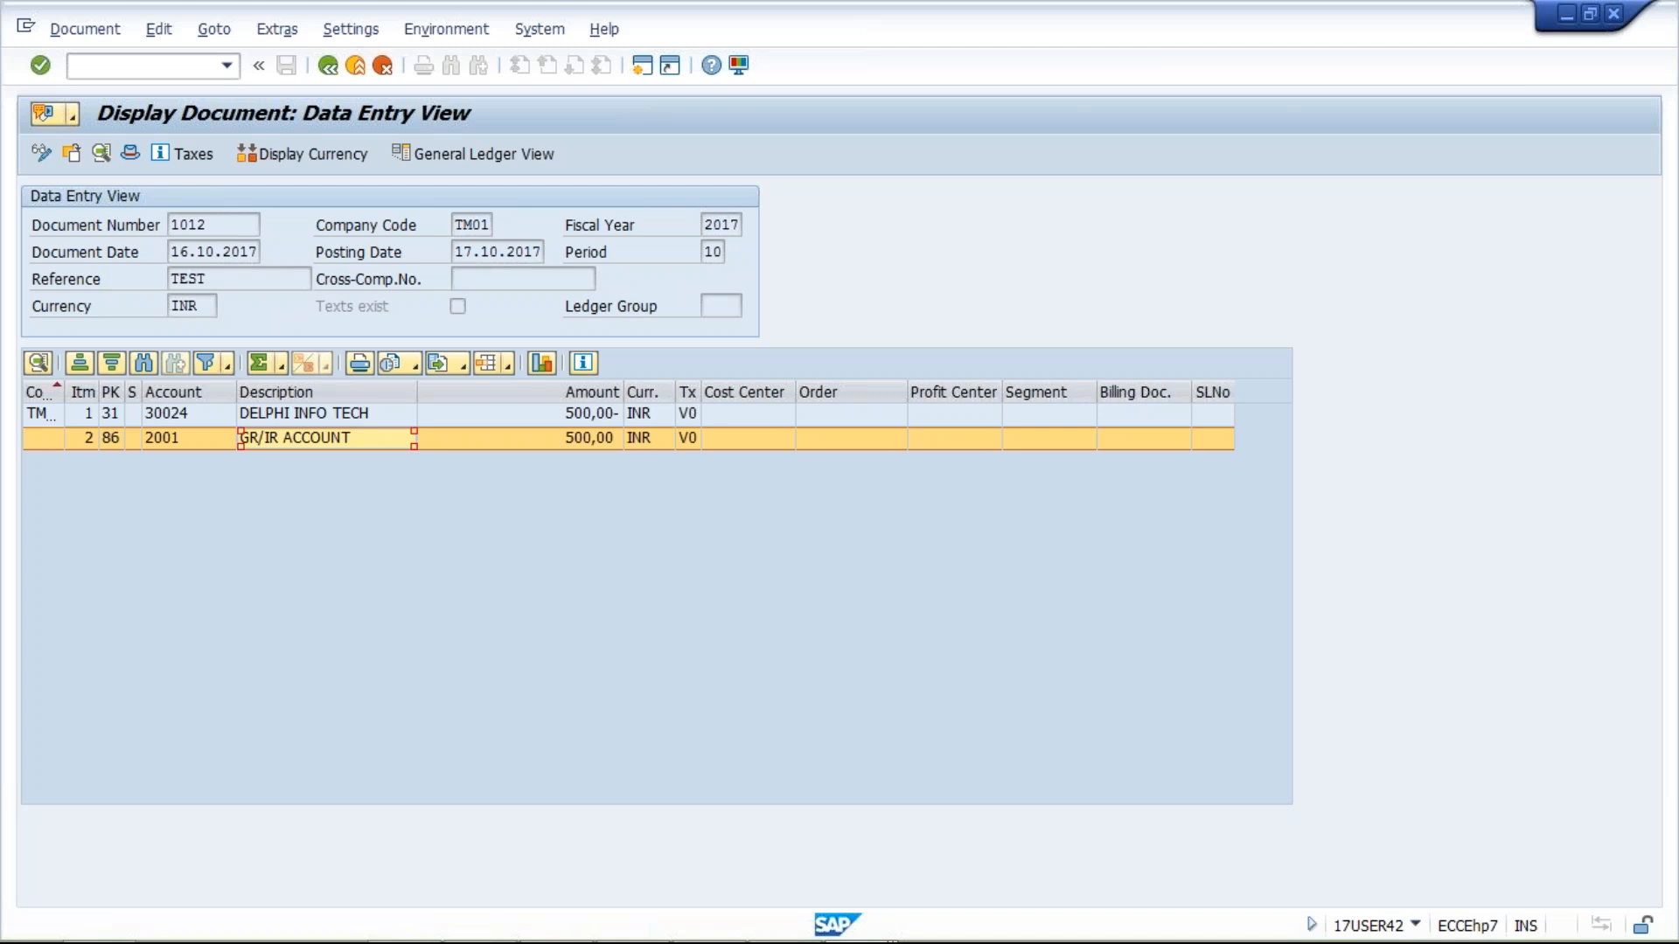
Step: Start the outgoing payment transaction F-53 and set the document date to 17.10.2017
left_click(140, 65)
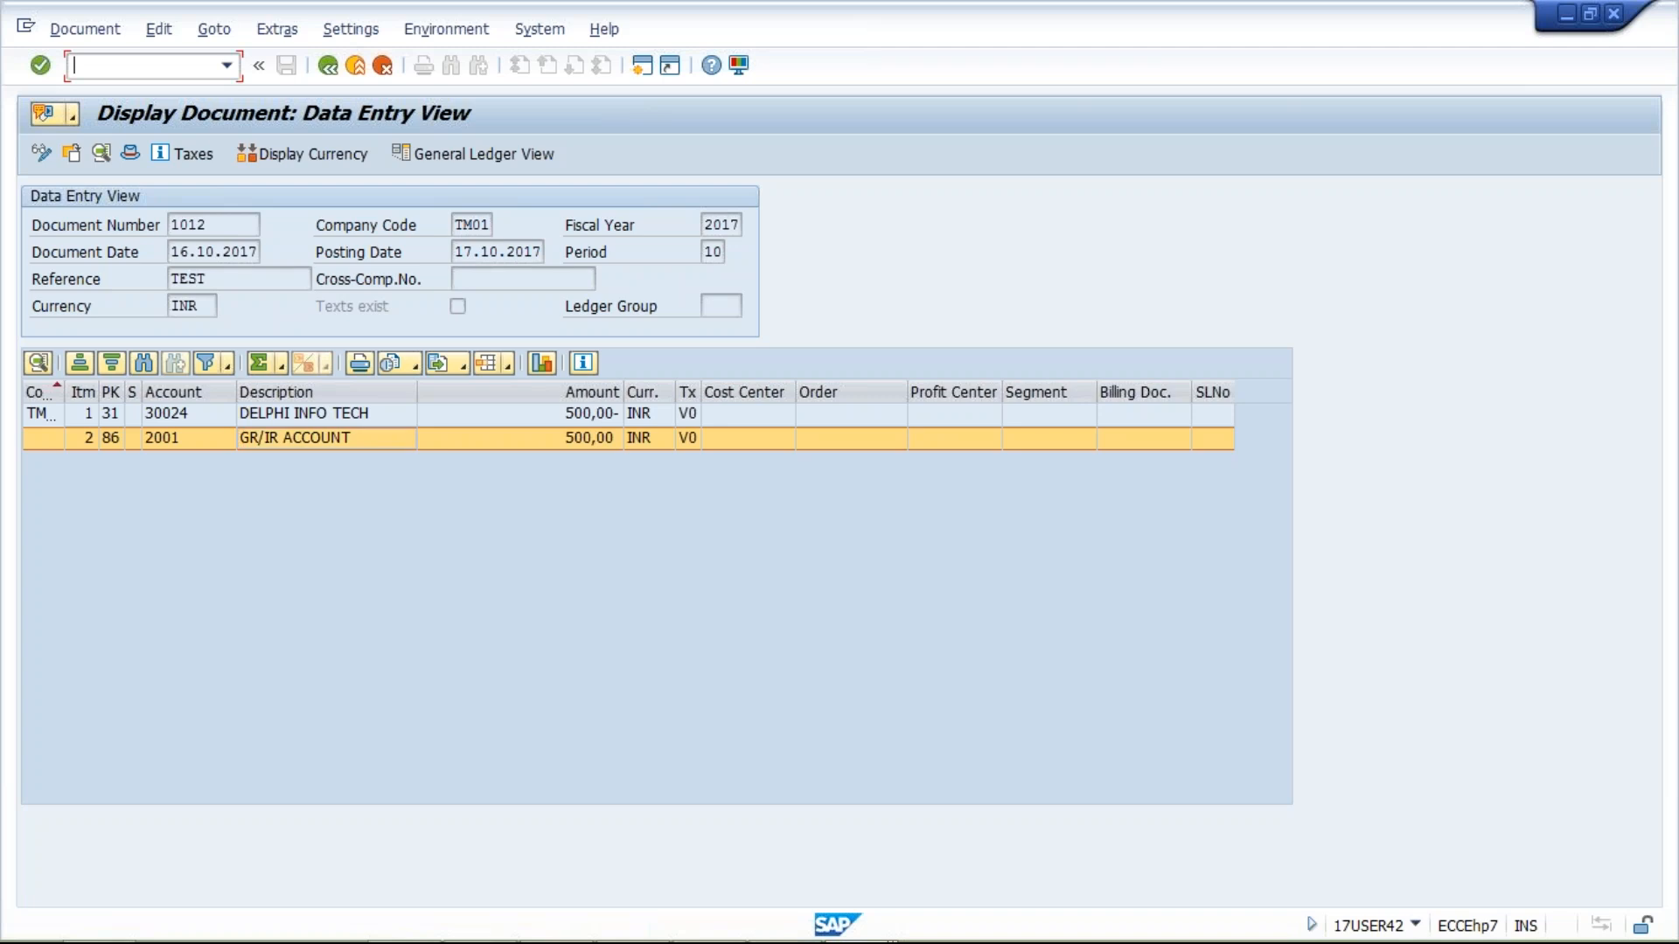
type("/NF-53")
key("Return")
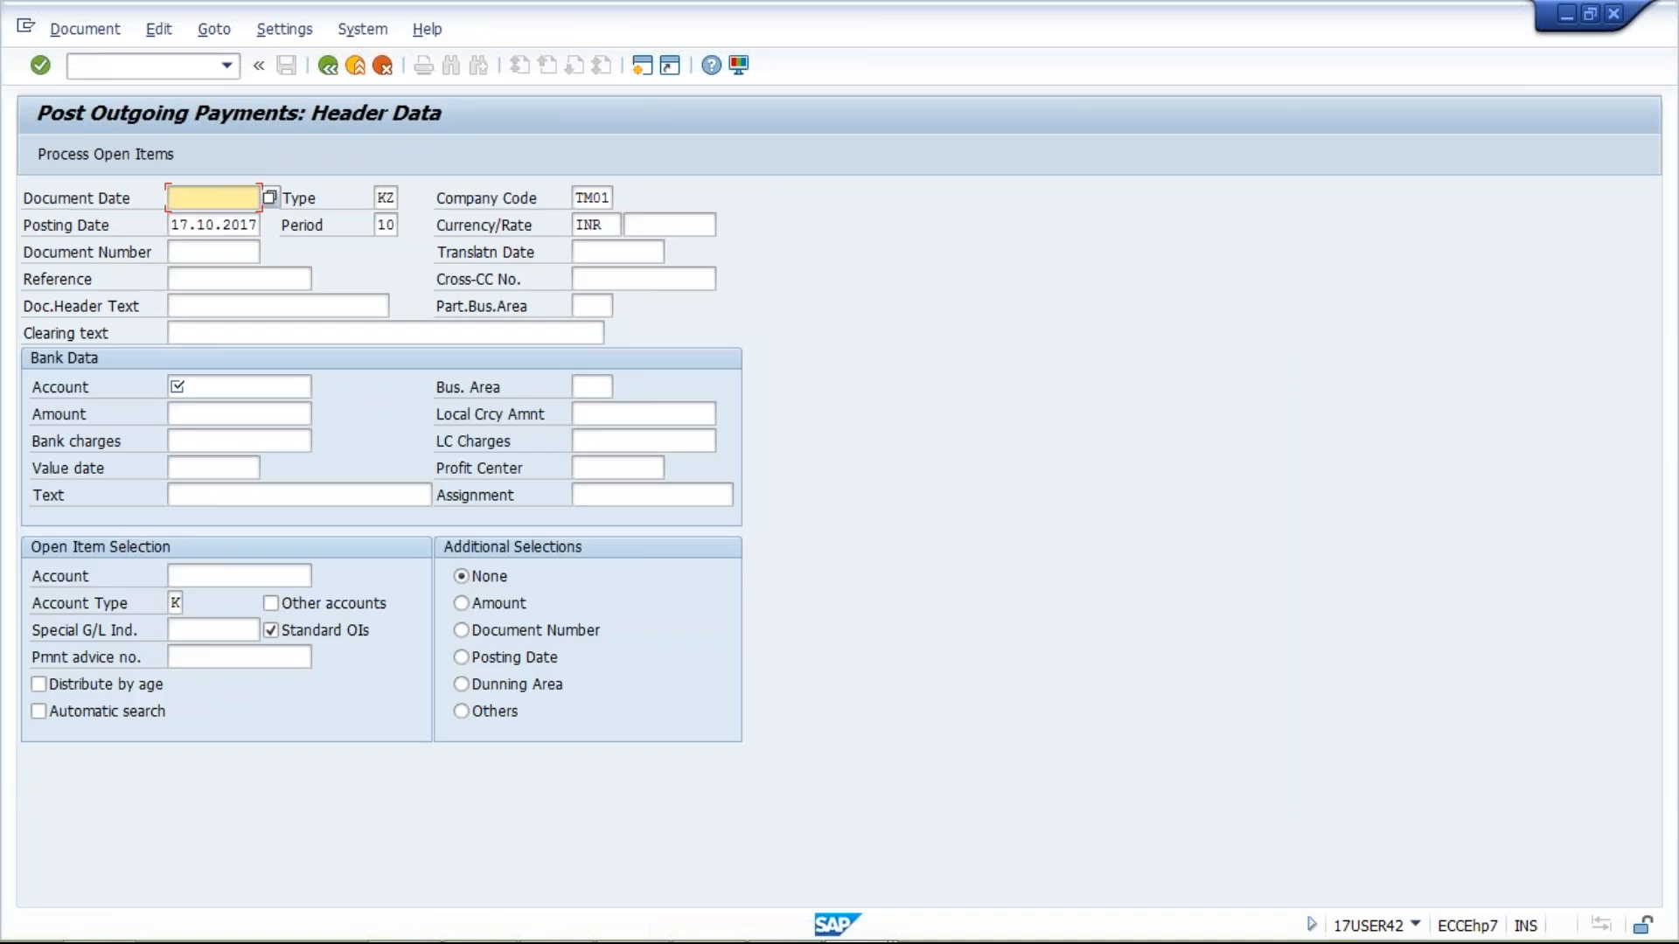
left_click(215, 199)
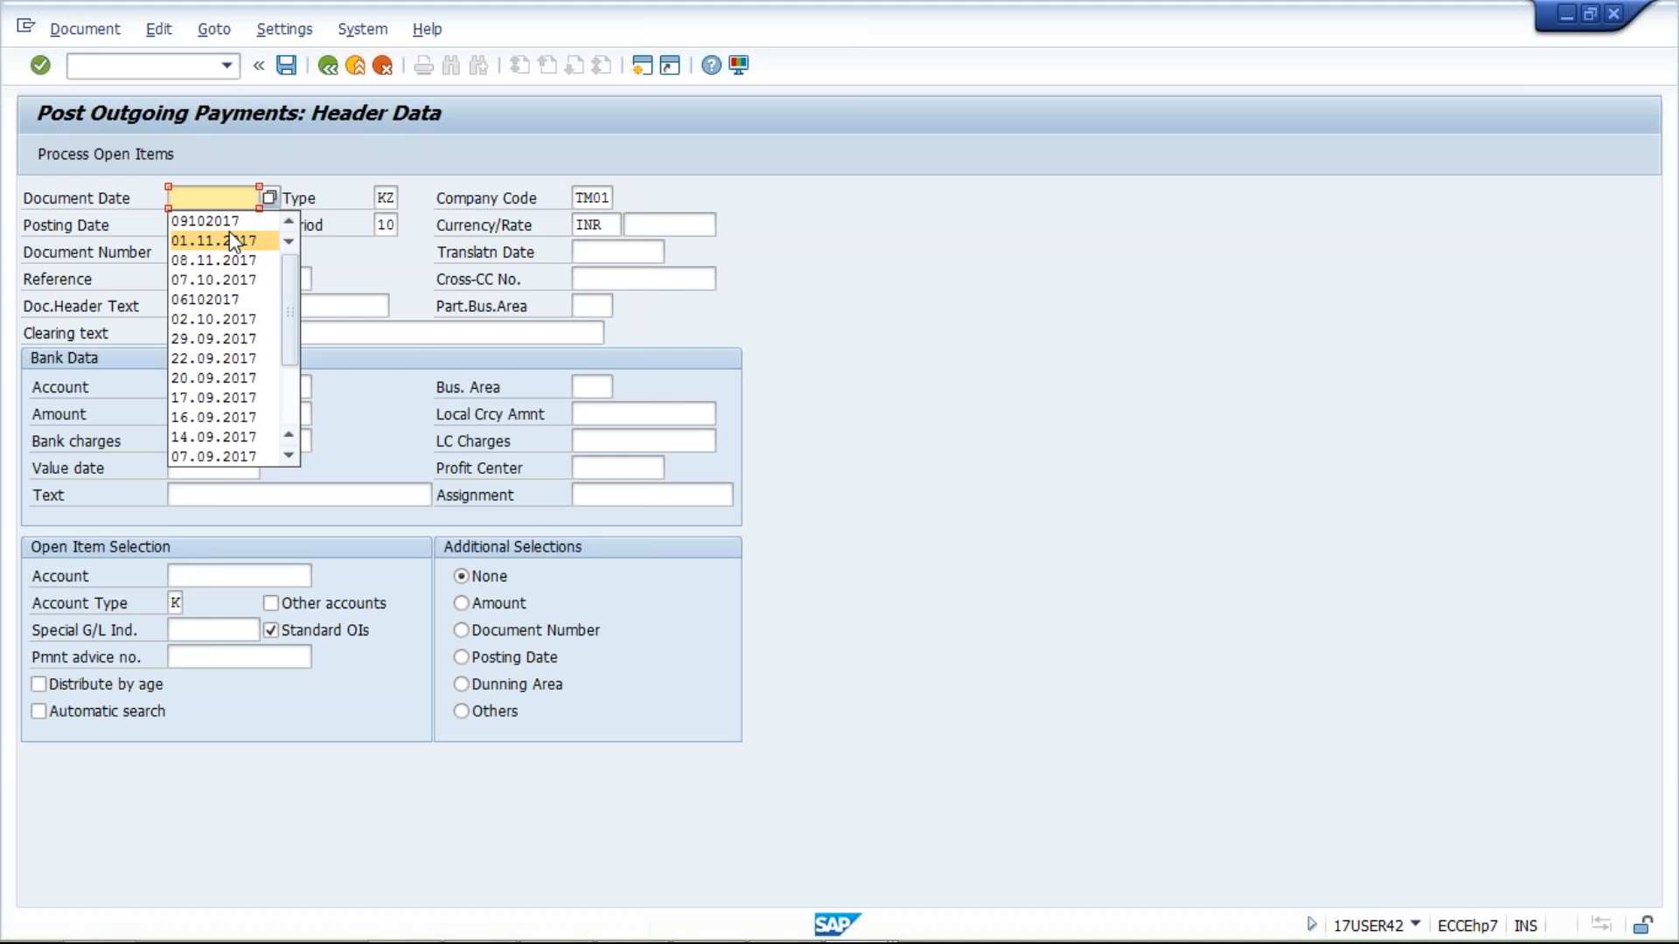
key("Escape")
left_click(201, 226)
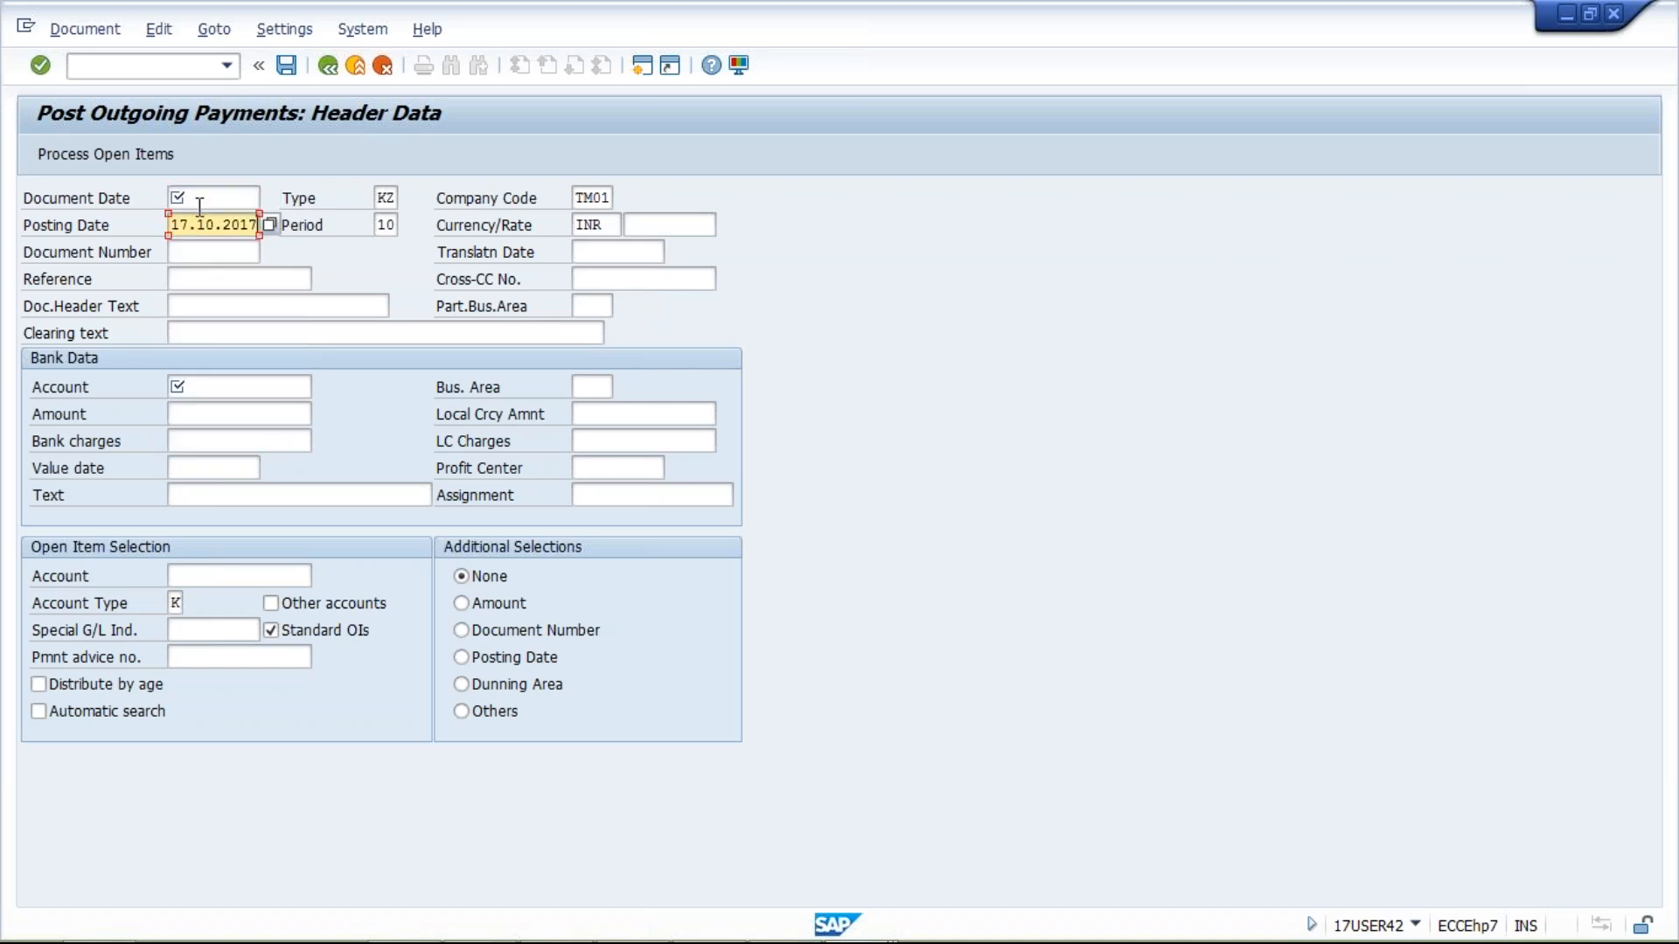
left_click(200, 207)
type("17.10.2017")
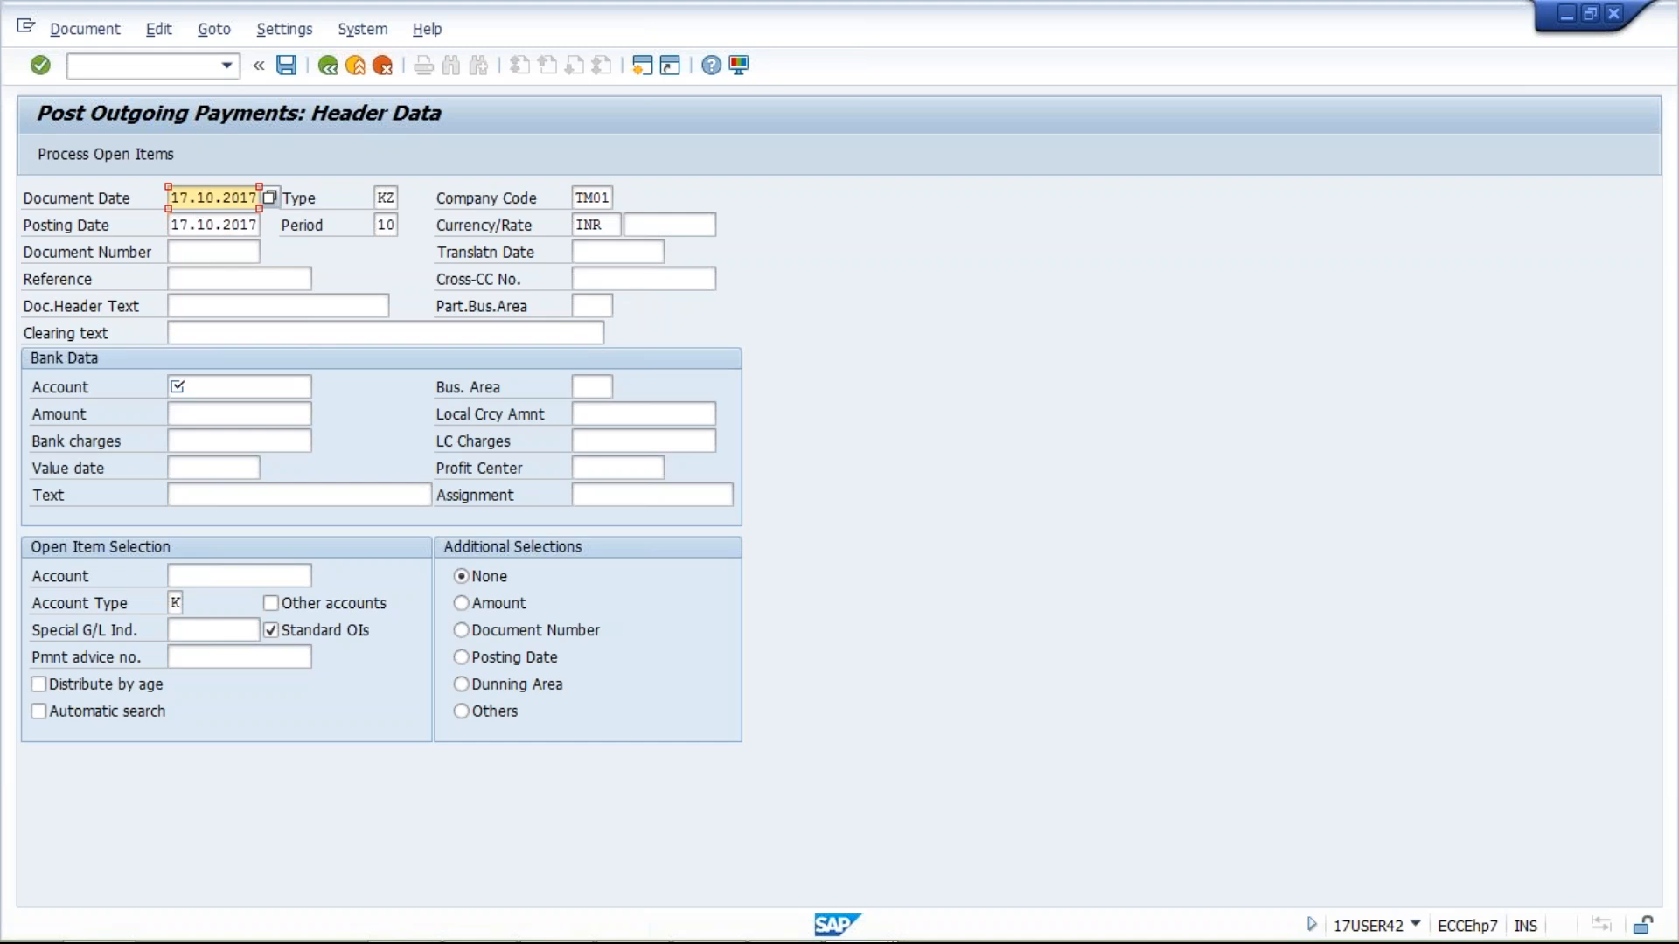
Step: Fill in the payment's bank data with the HDFC bank G/L account and amount 500
left_click(208, 389)
left_click(210, 411)
left_click(211, 413)
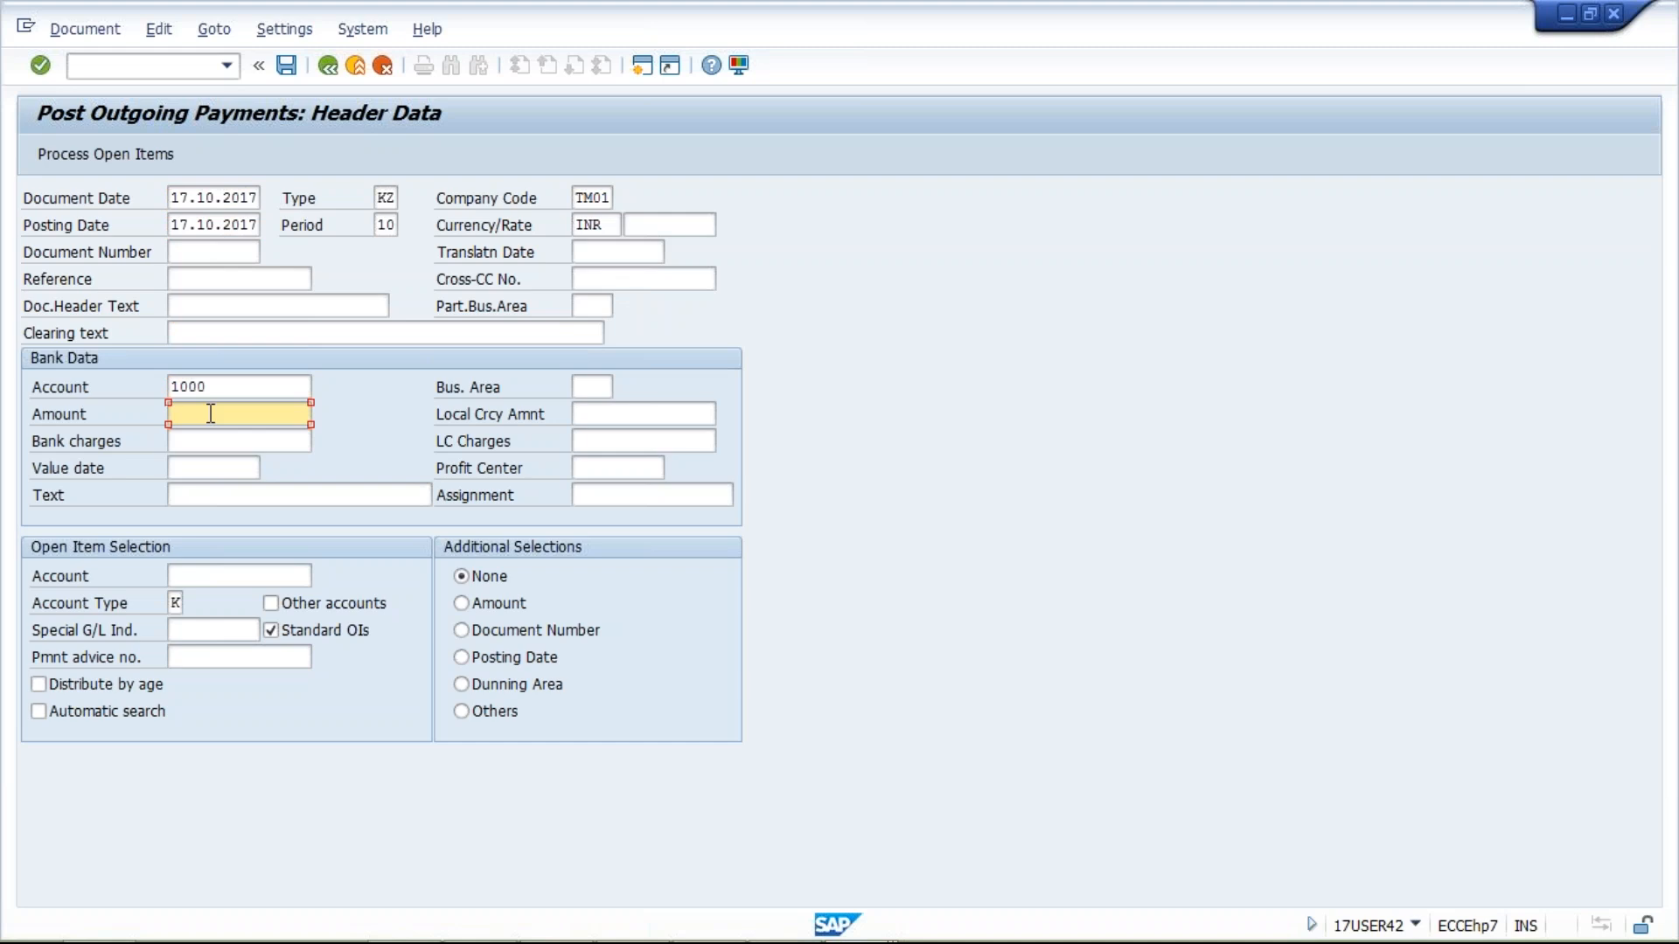
type("500")
Step: Look up the vendors of company code TM01 and choose DELPHI INFO TECH as the open item account
left_click(244, 574)
left_click(322, 576)
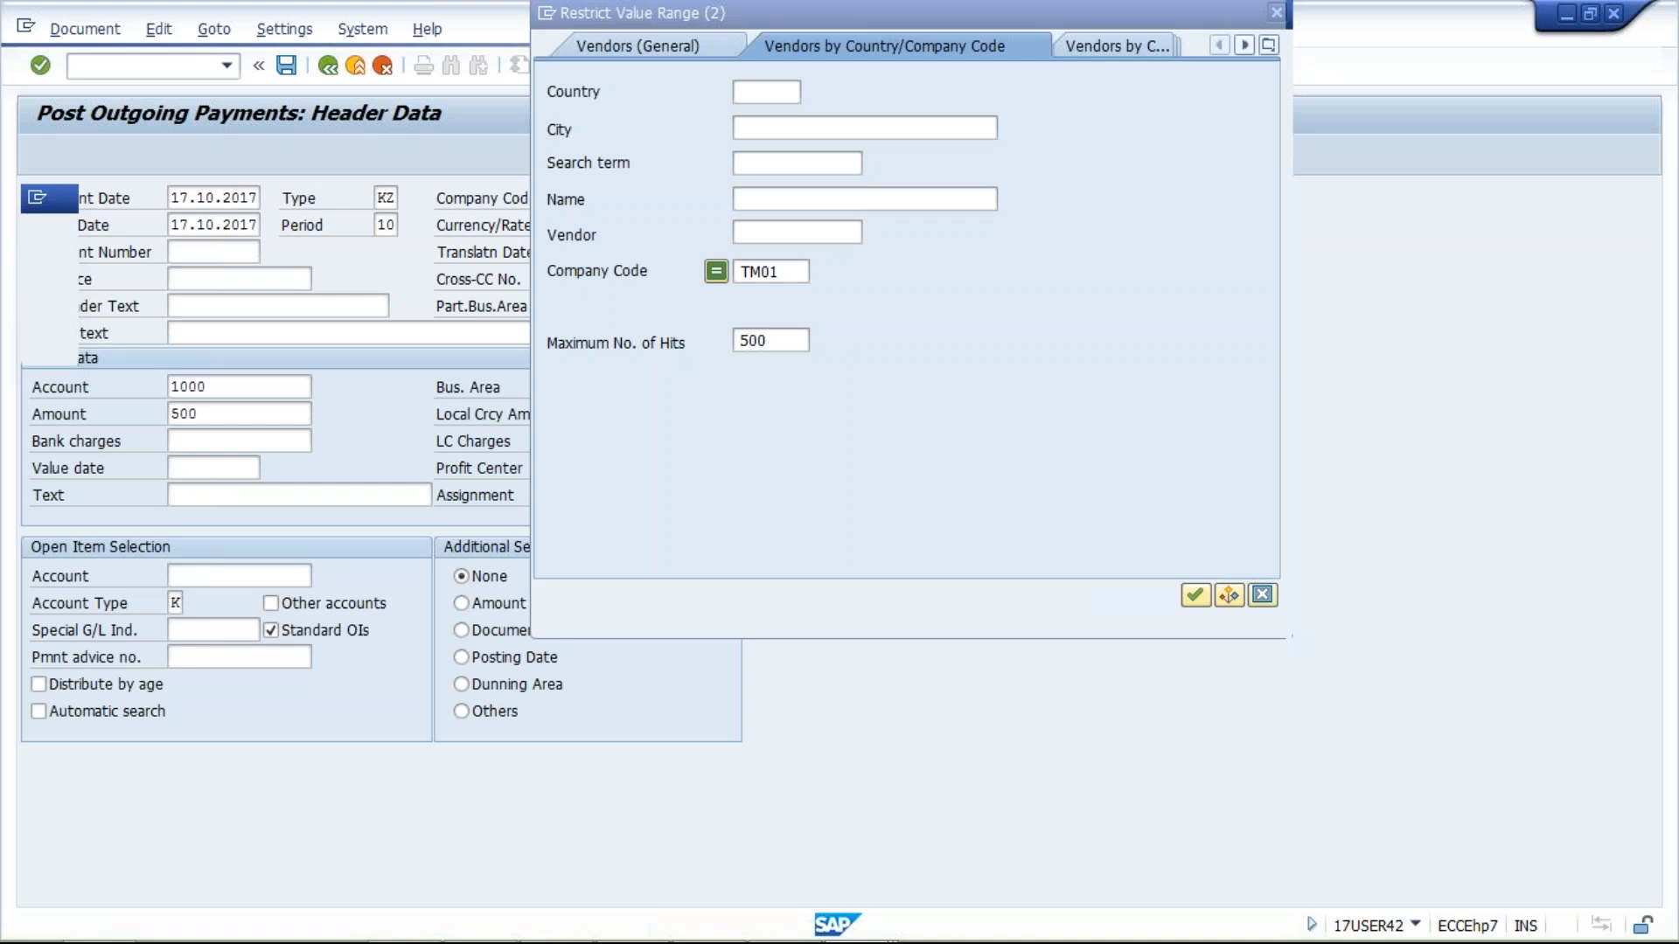
left_click(1195, 596)
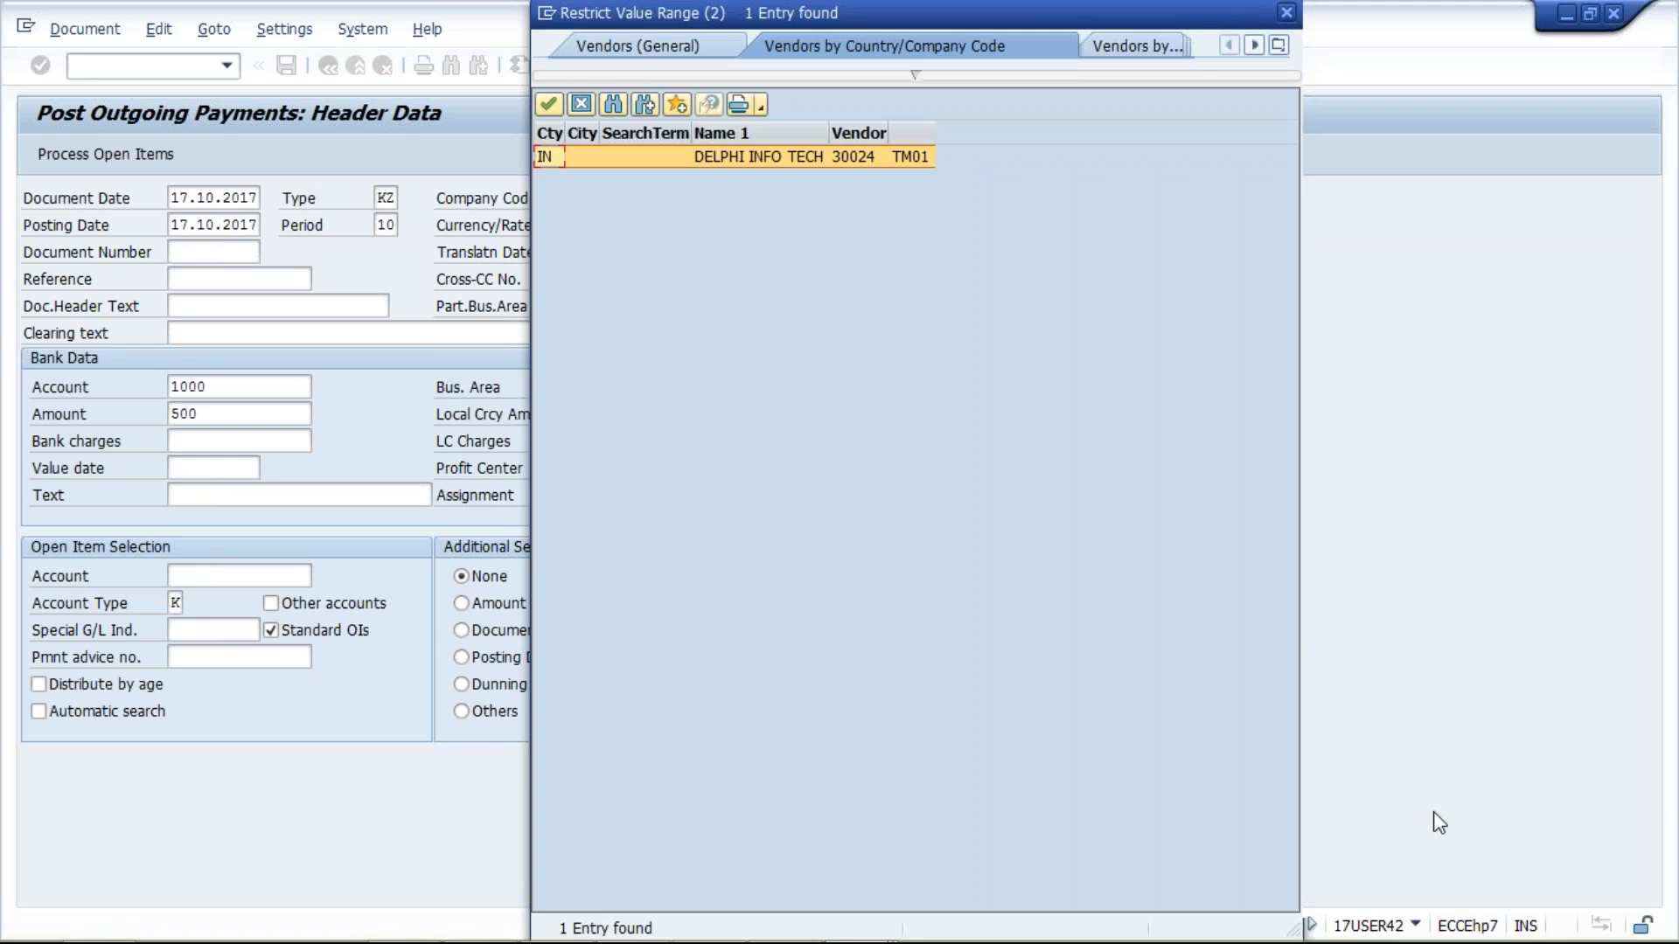
left_click(860, 156)
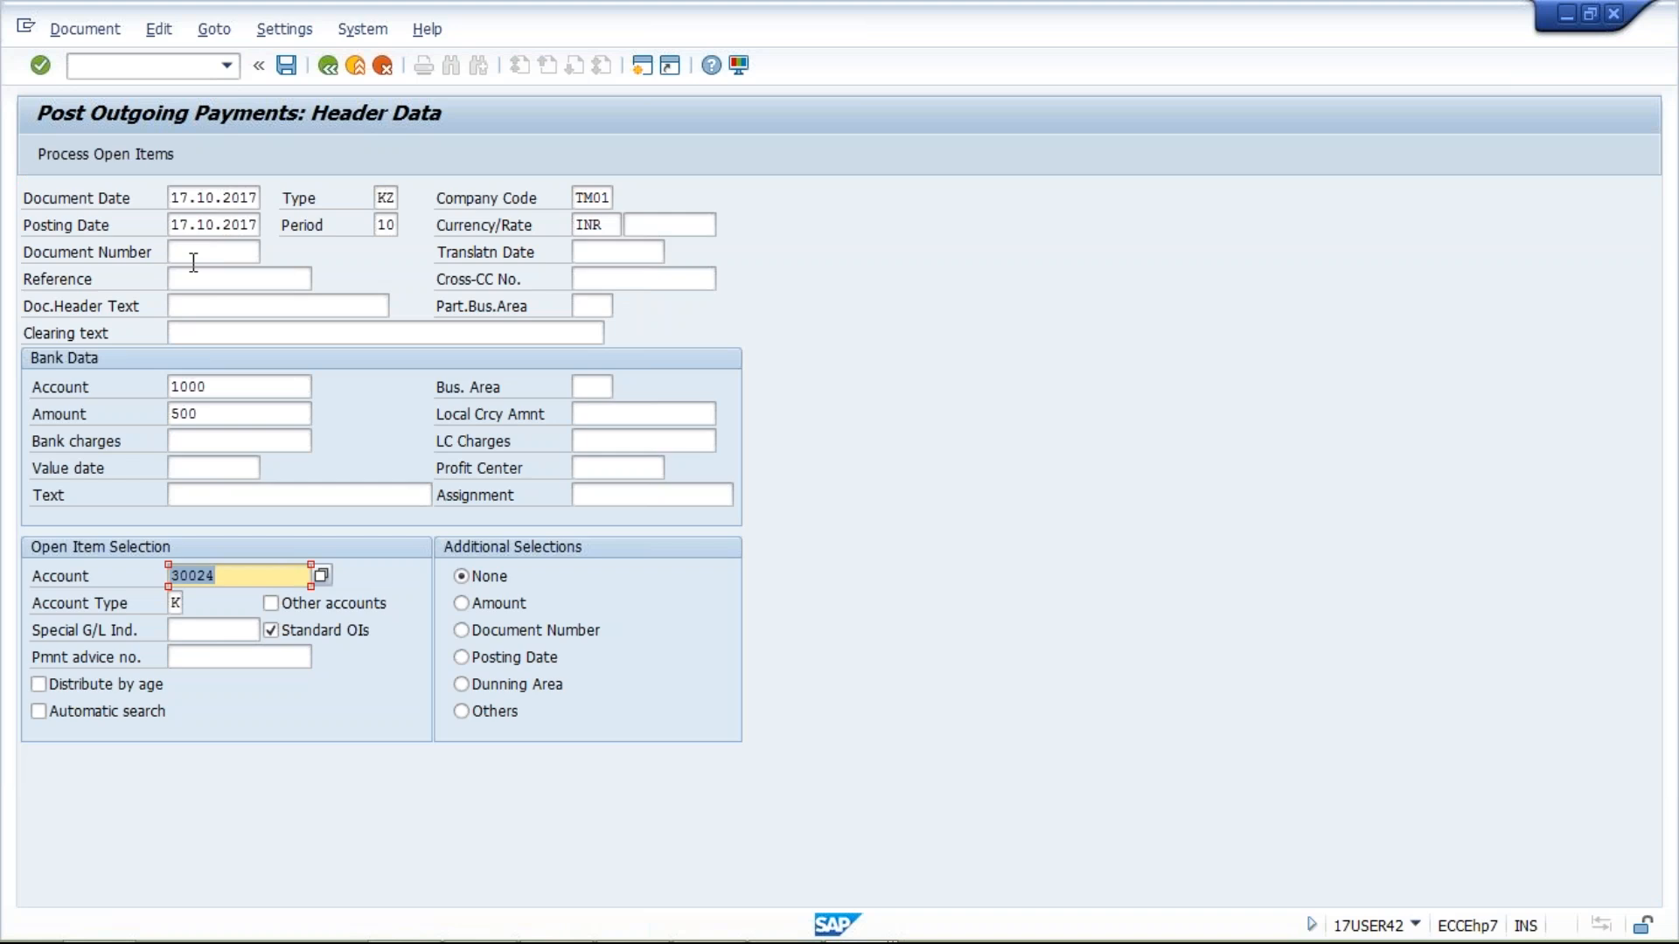
Step: Process the vendor's open items and compare the newest invoice with the entered and assigned amounts
left_click(112, 151)
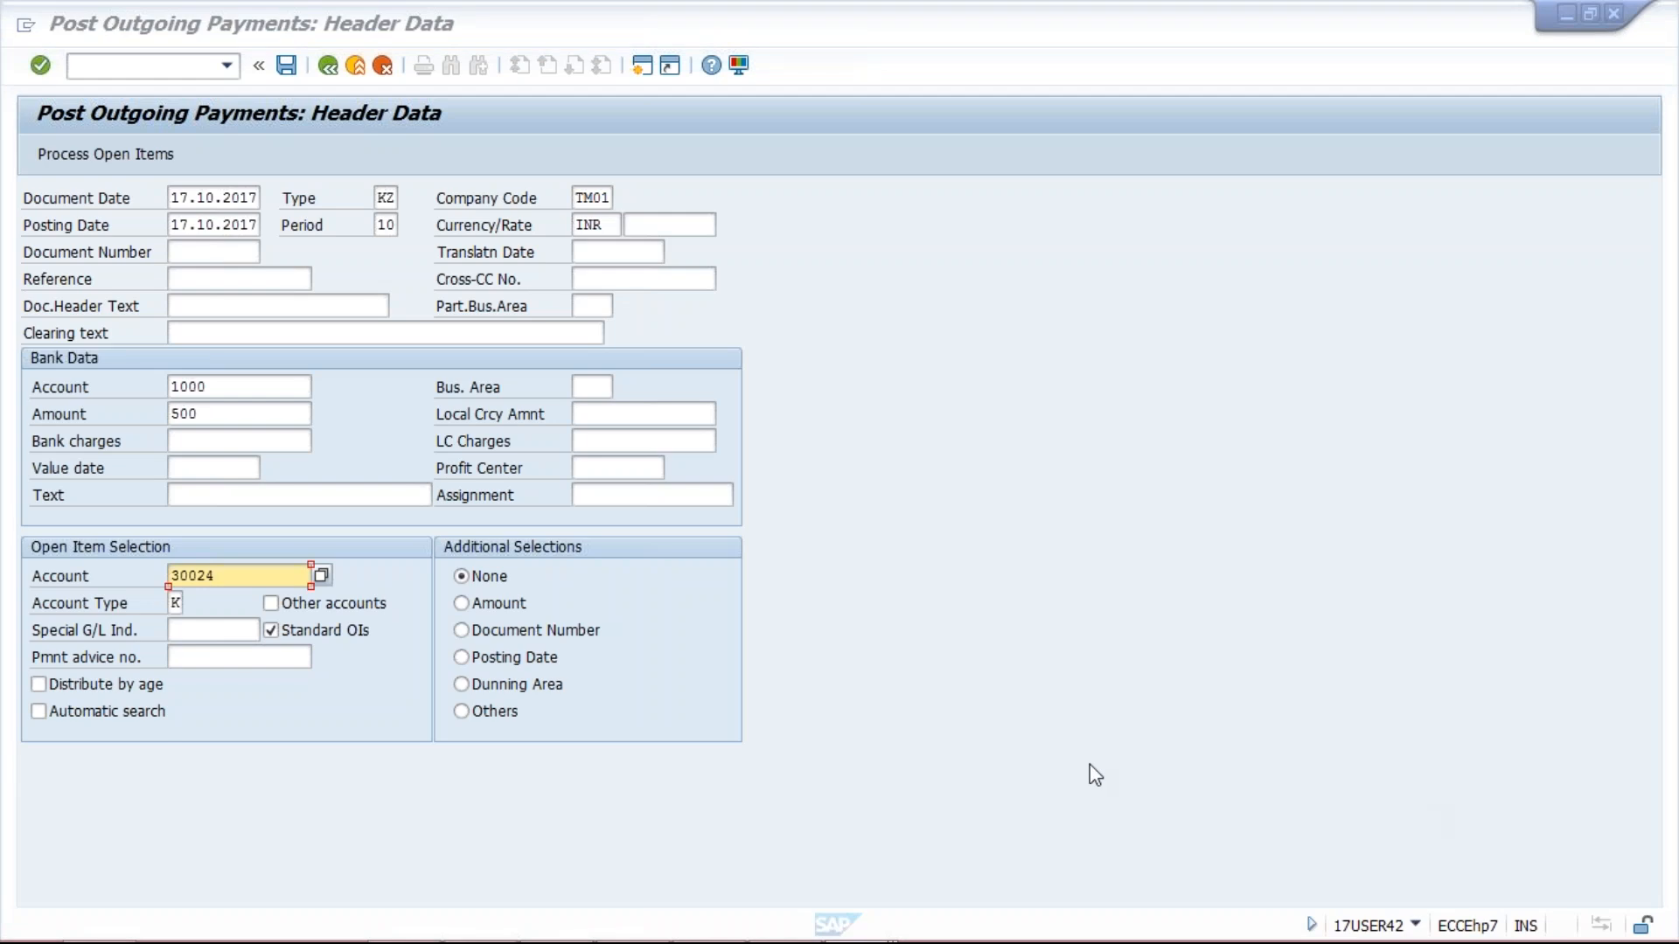
left_click(92, 162)
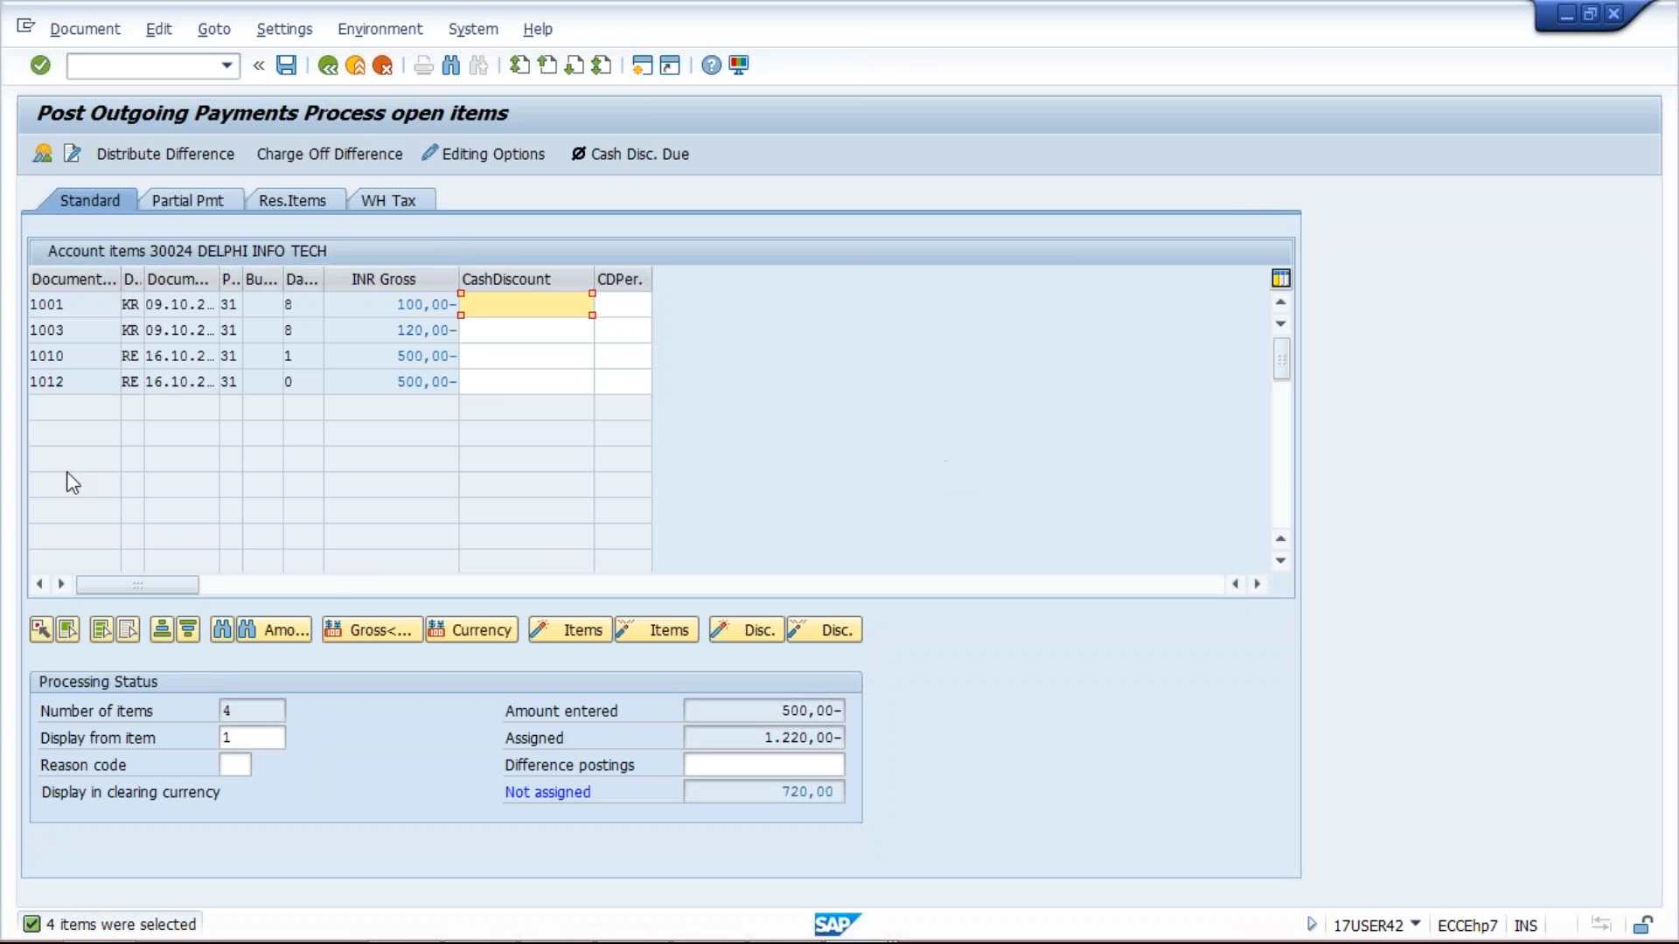
left_click(83, 377)
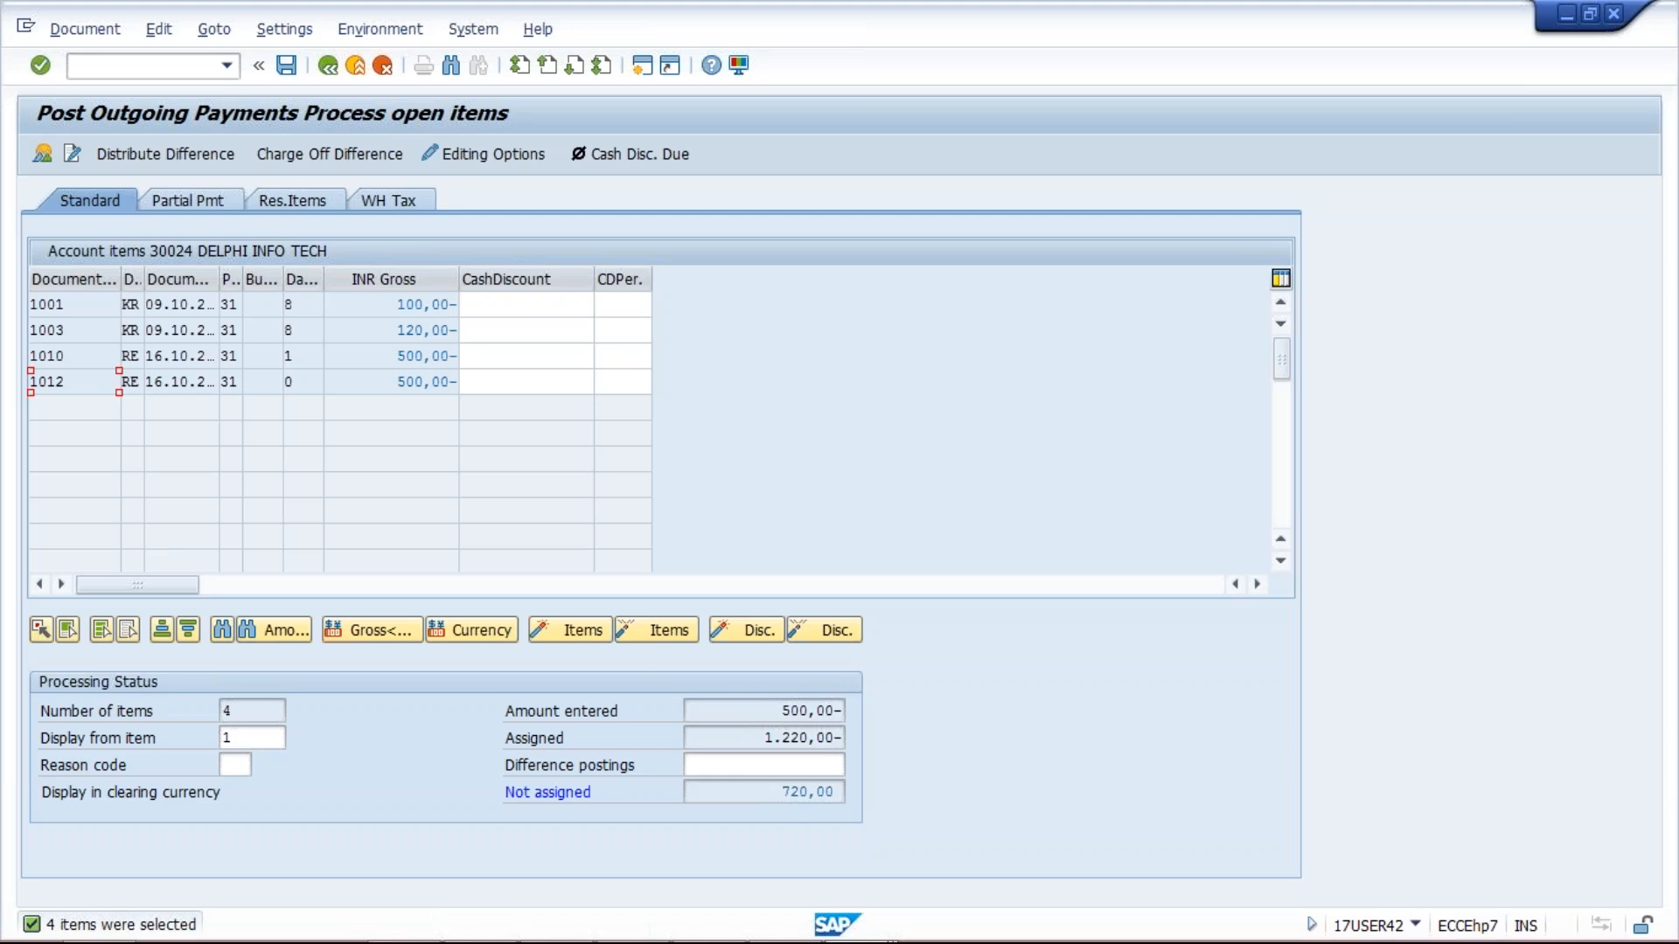
key("Tab")
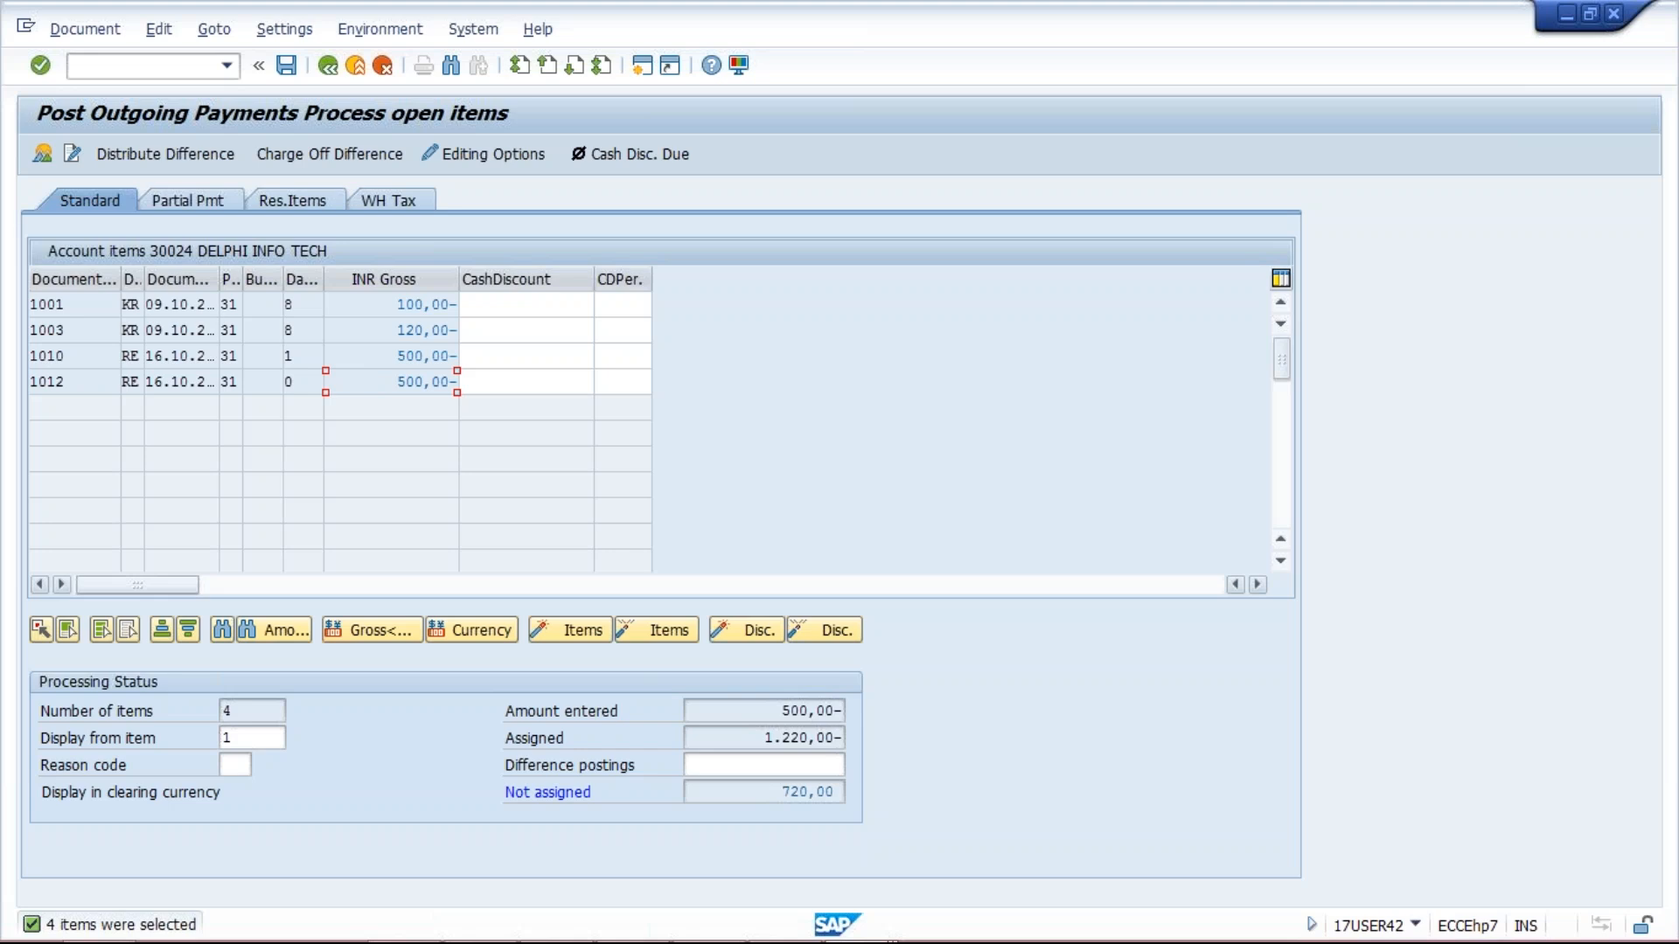
left_click(776, 711)
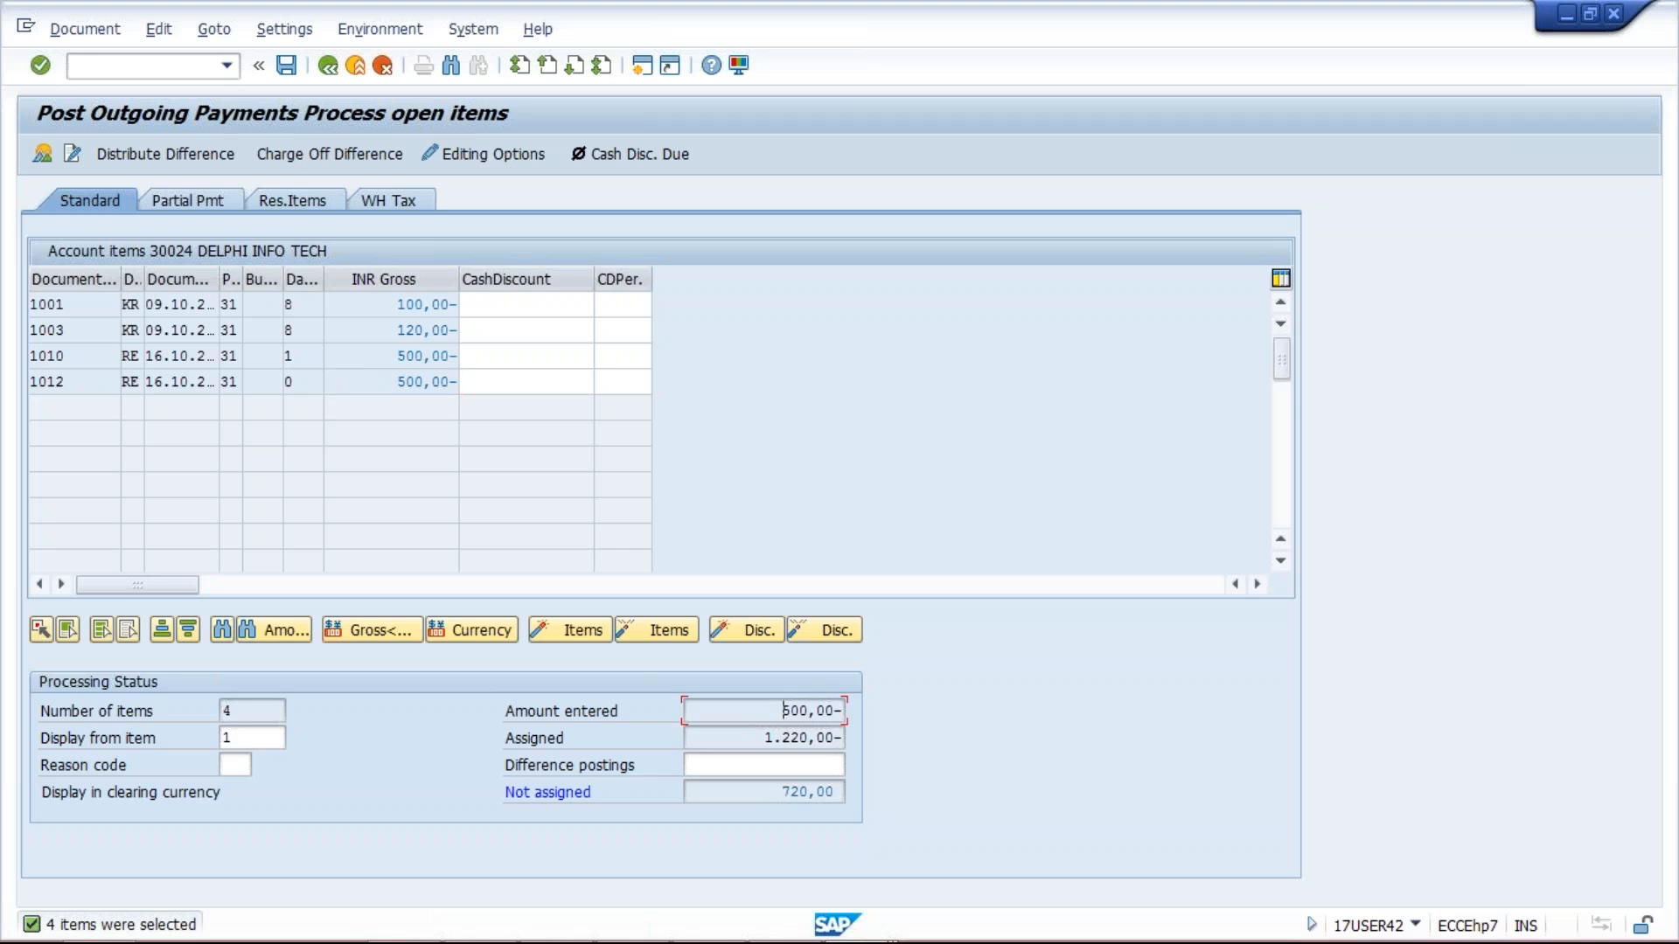
key("Return")
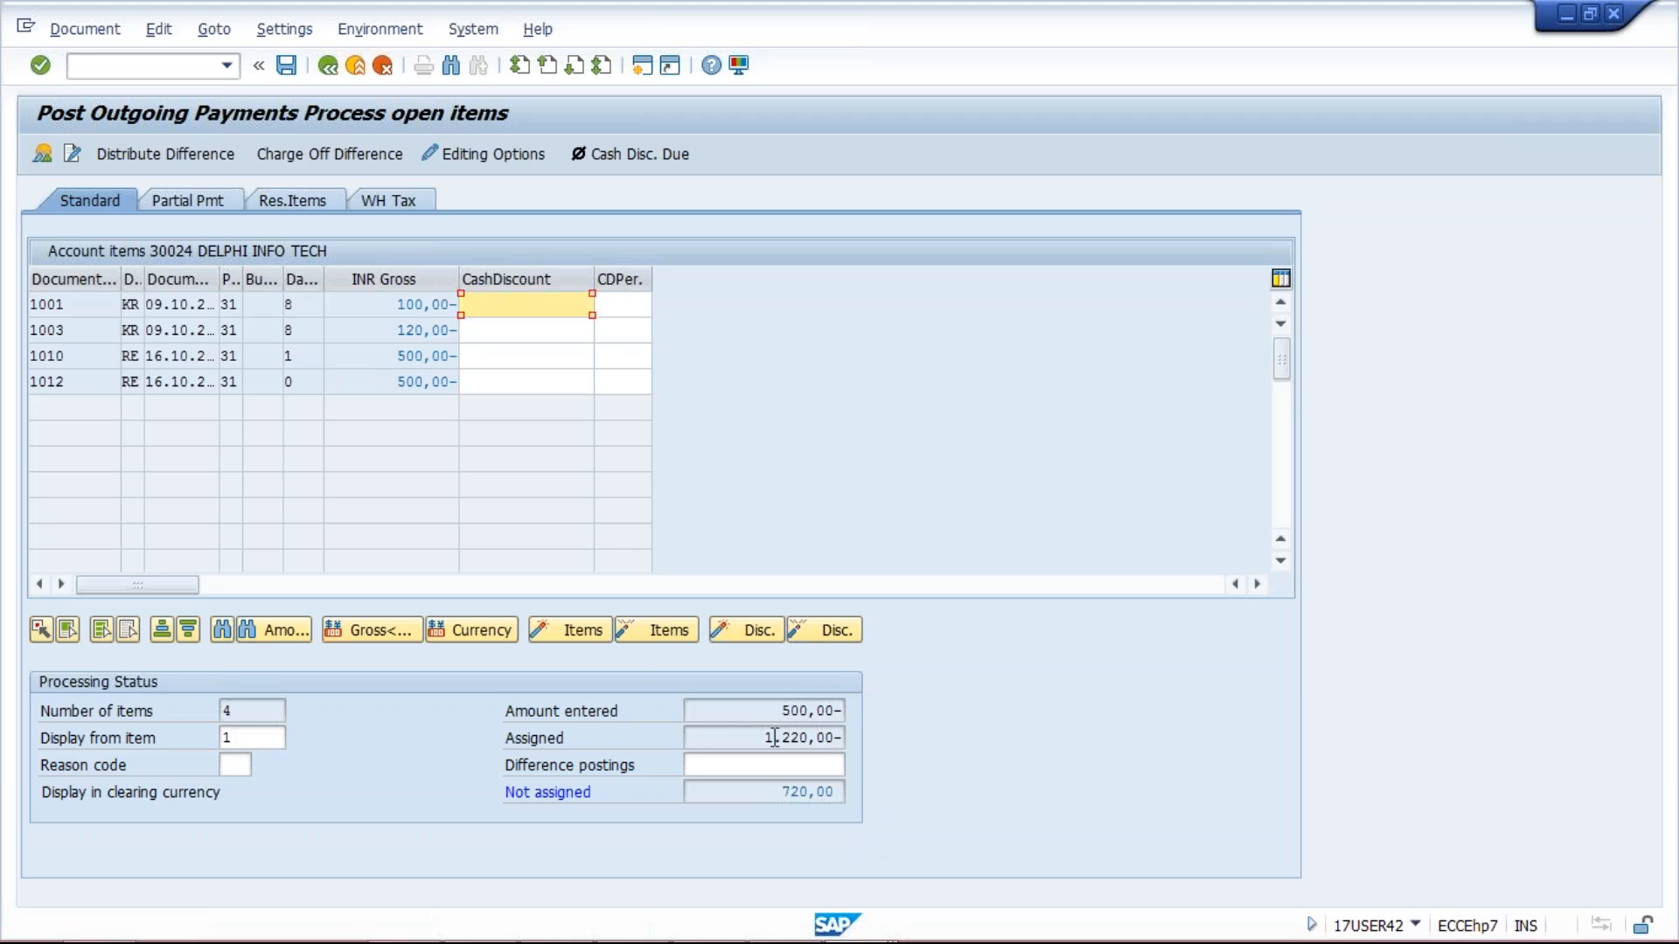
left_click_drag(773, 739, 829, 742)
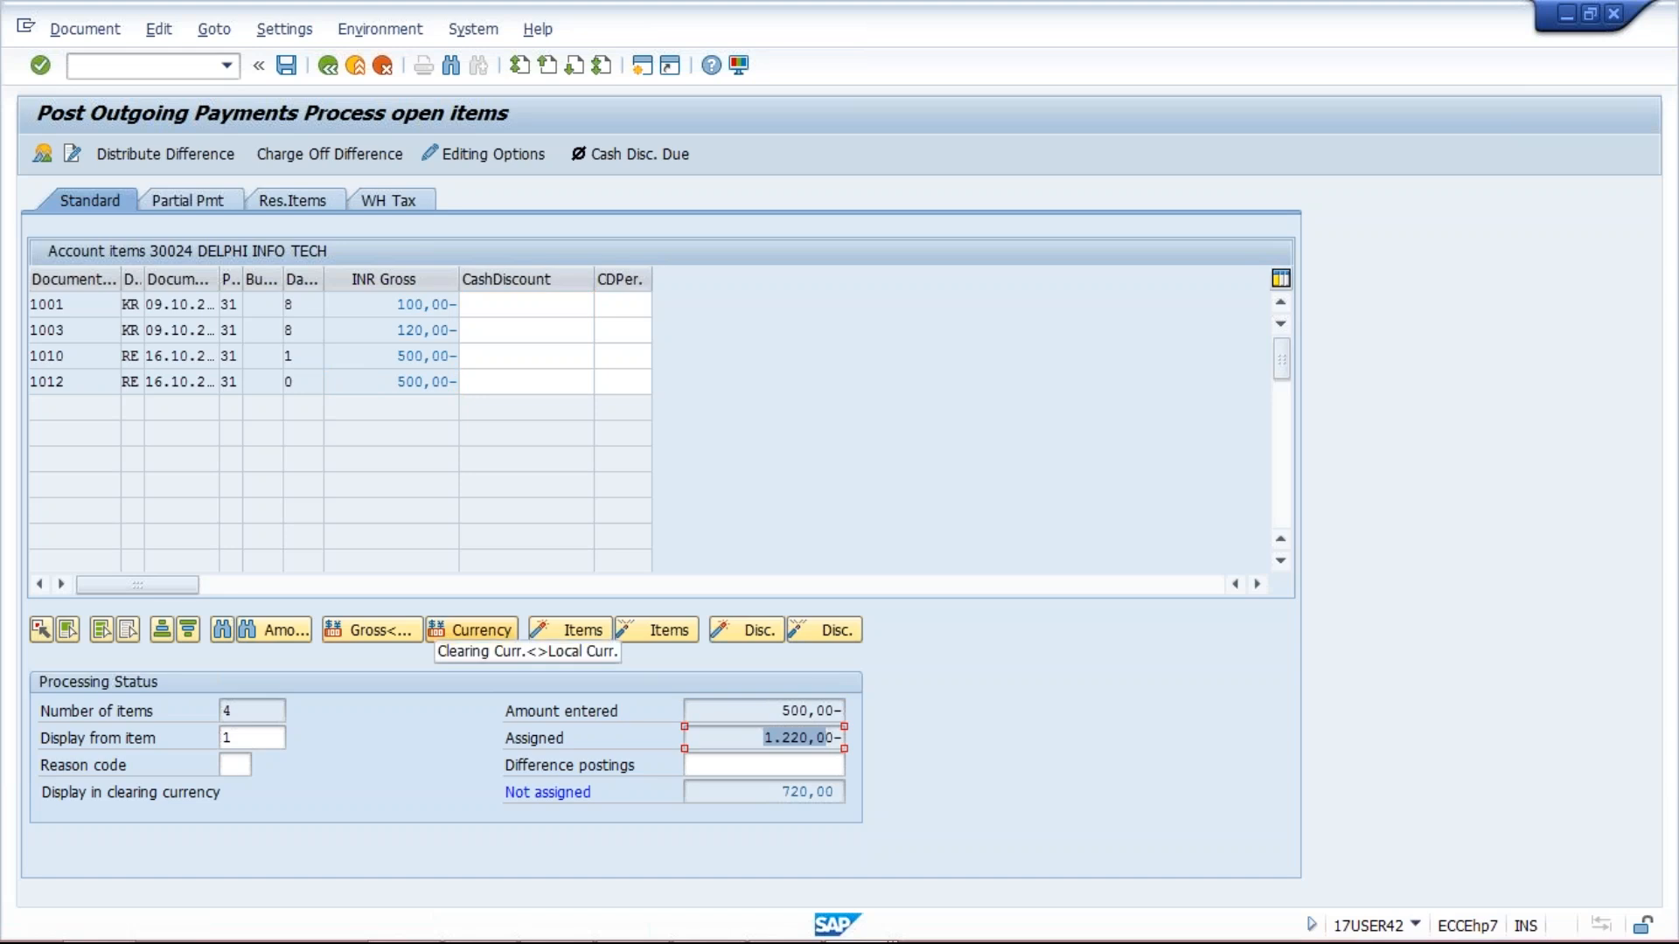
Step: Deactivate the open items of 100, 120 and the older 500 INR so only the newest invoice stays assigned
left_click(400, 304)
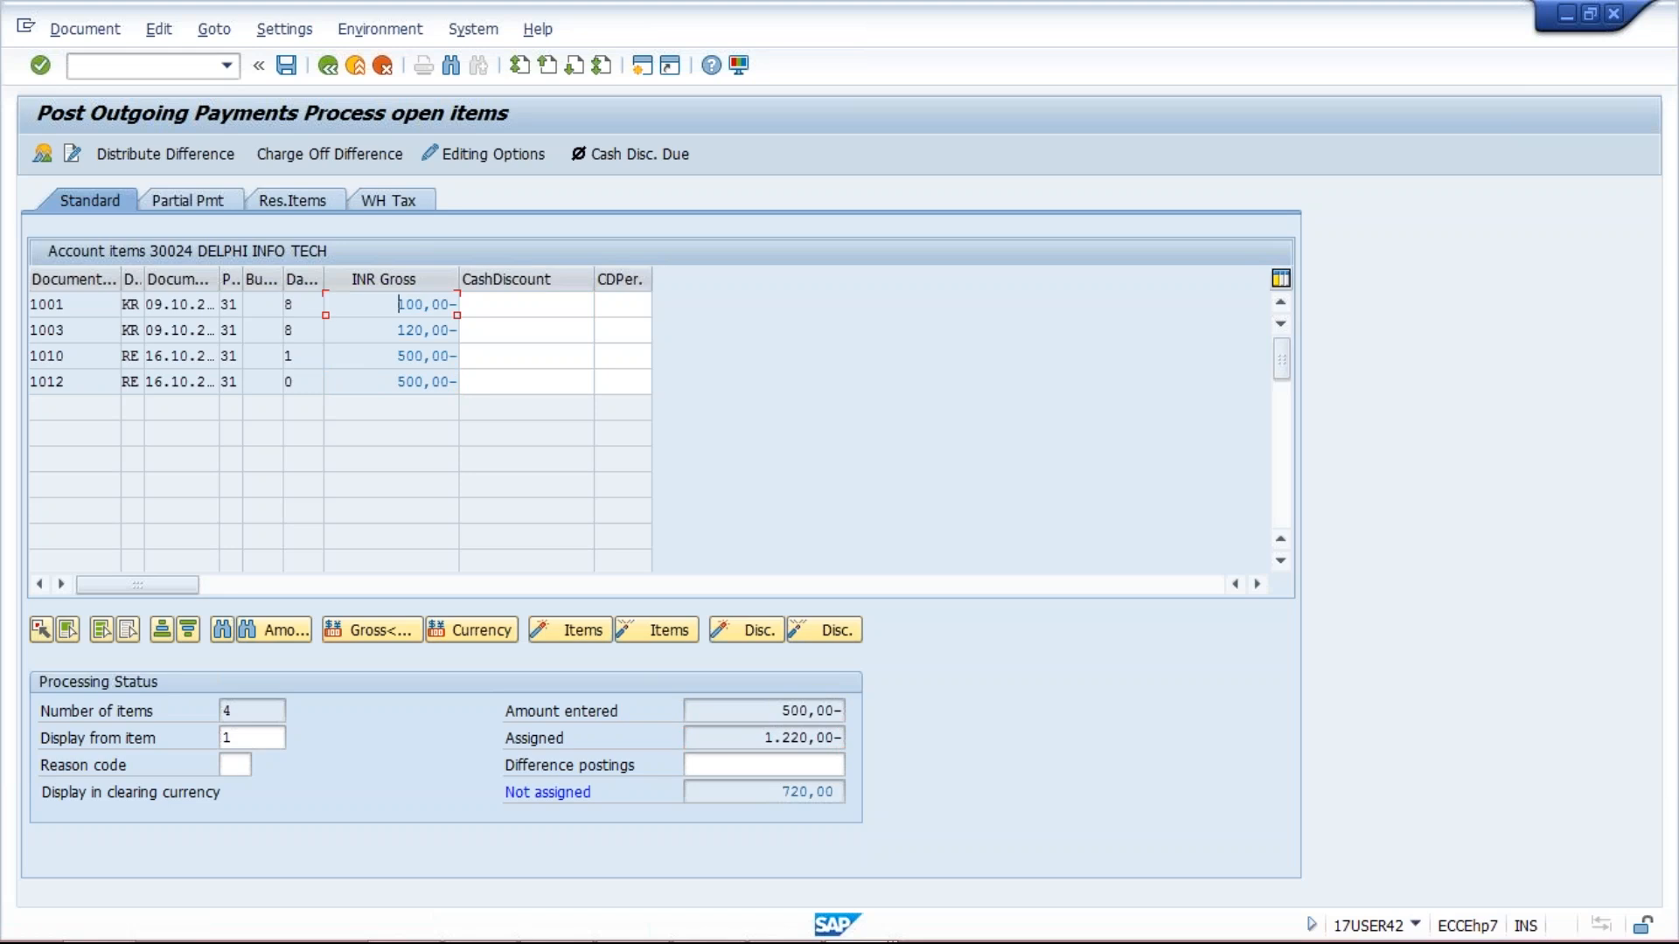
double_click(418, 305)
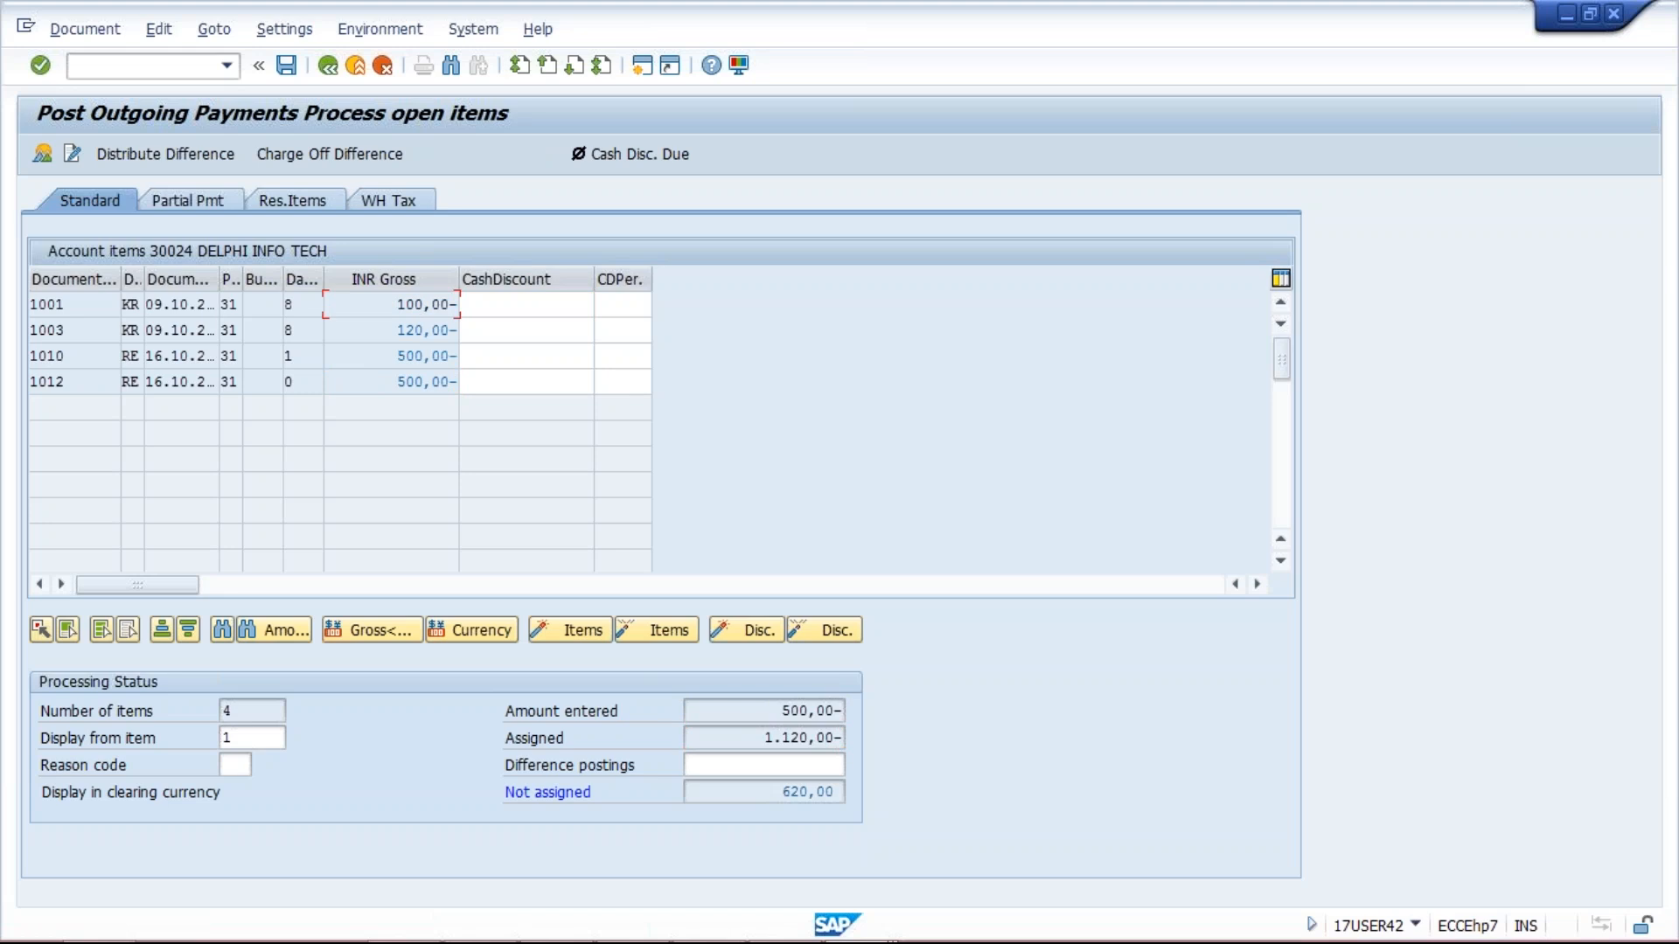
left_click(423, 330)
double_click(424, 330)
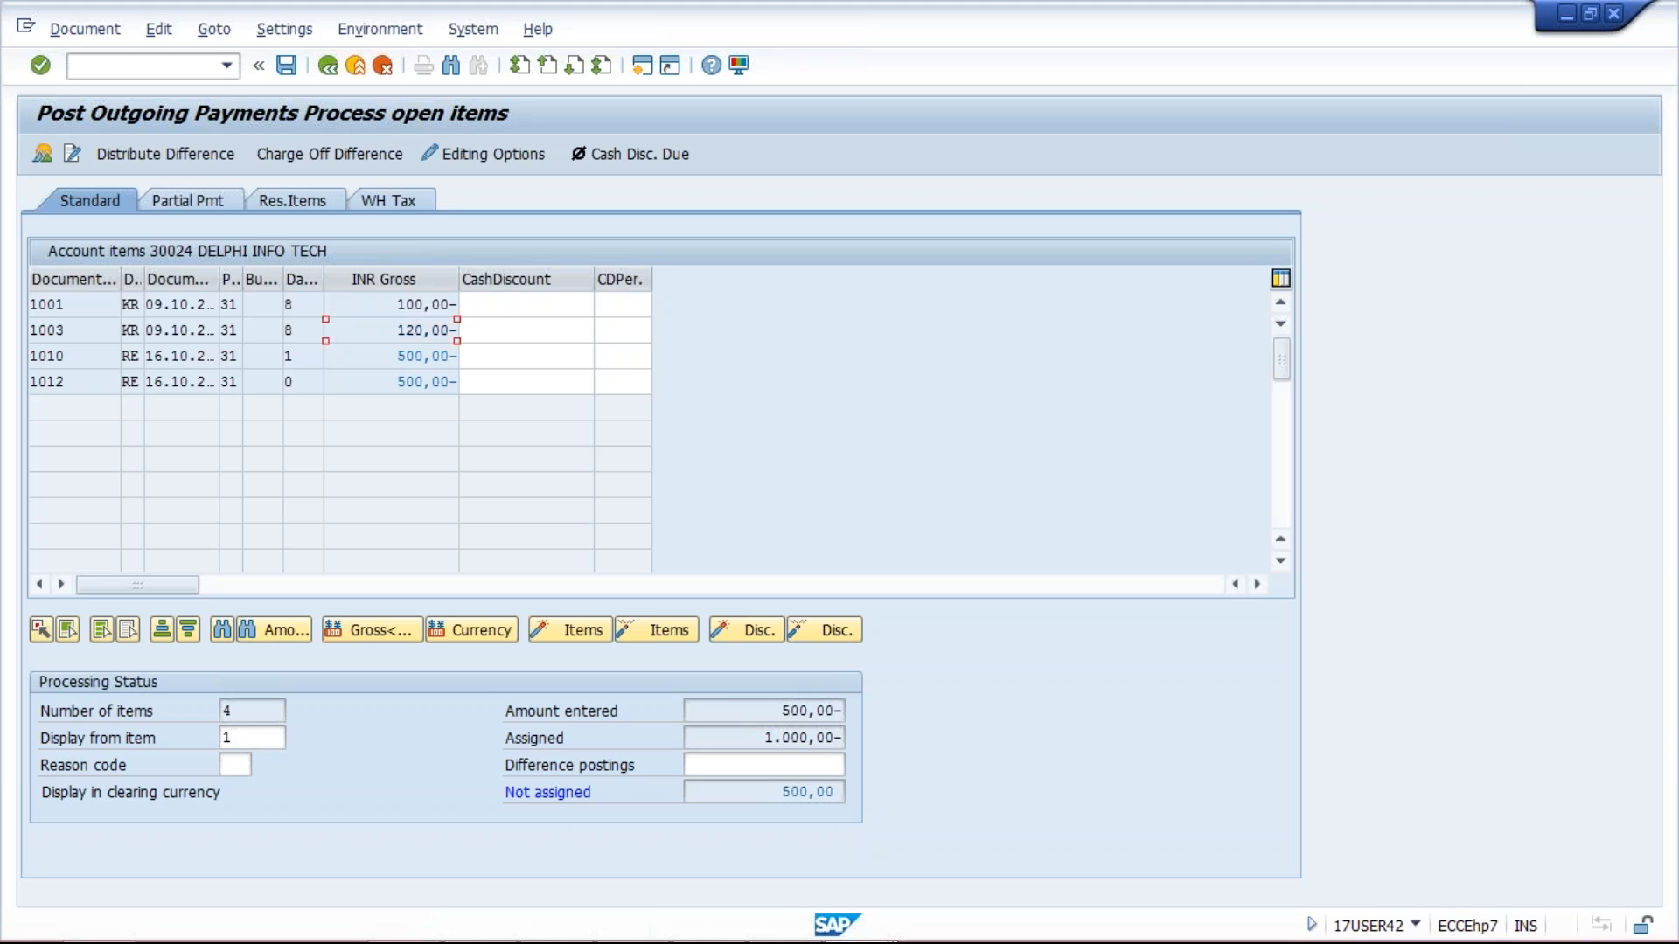
double_click(415, 357)
Step: Simulate the outgoing payment document and post it
left_click(86, 30)
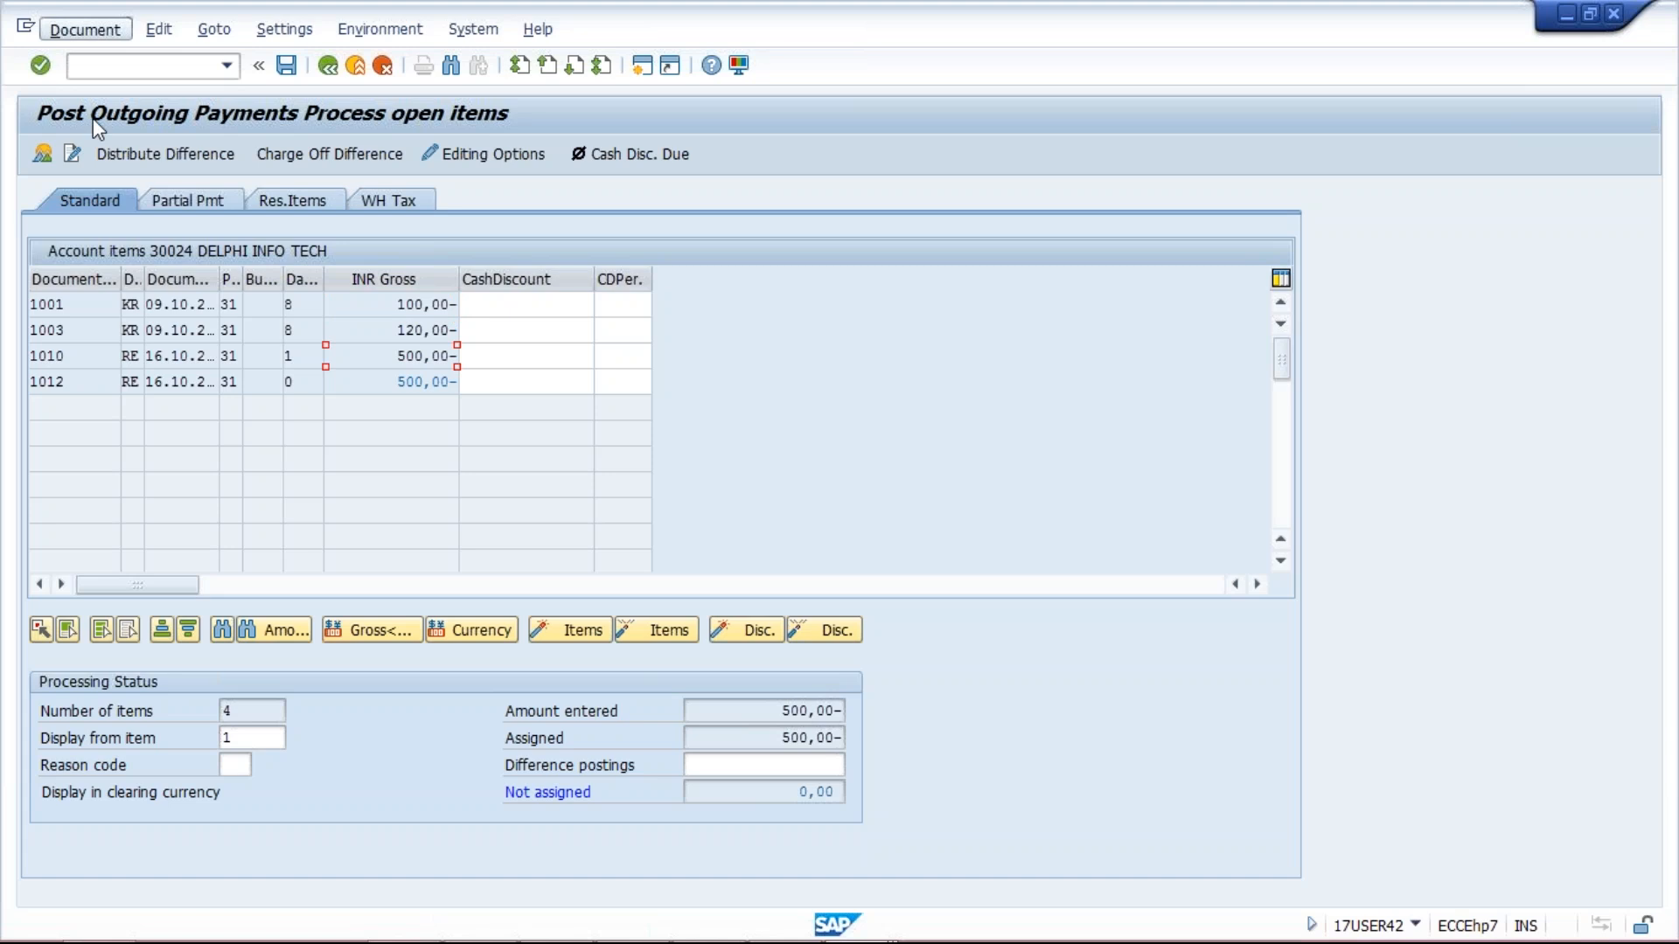
left_click(101, 87)
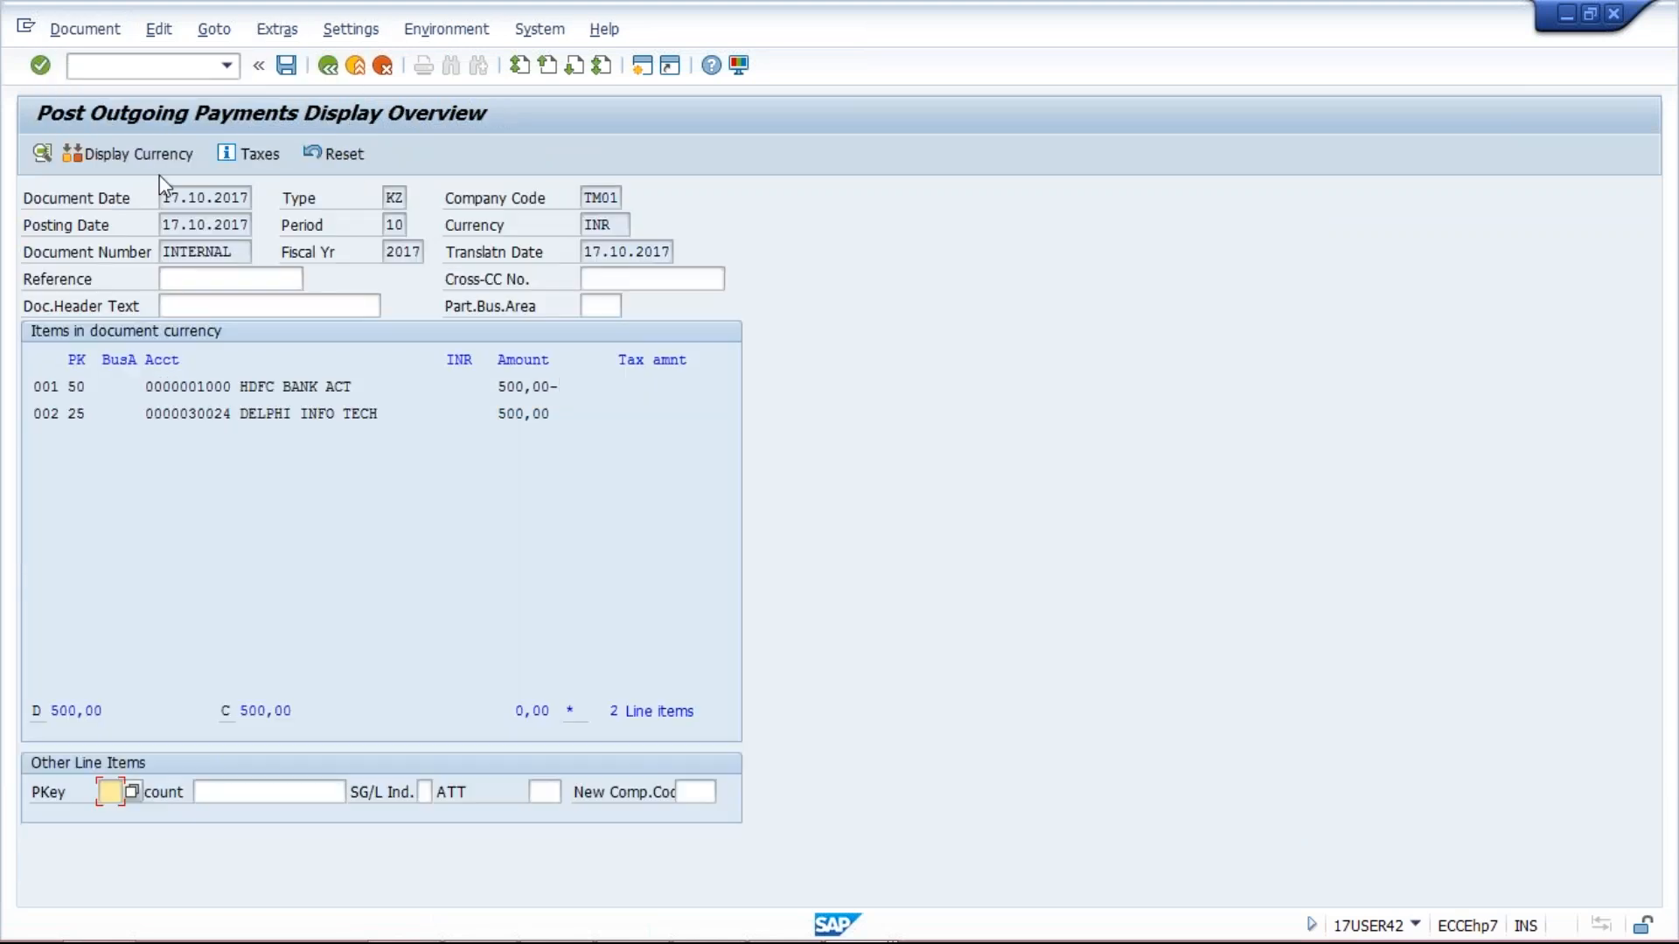
left_click(287, 66)
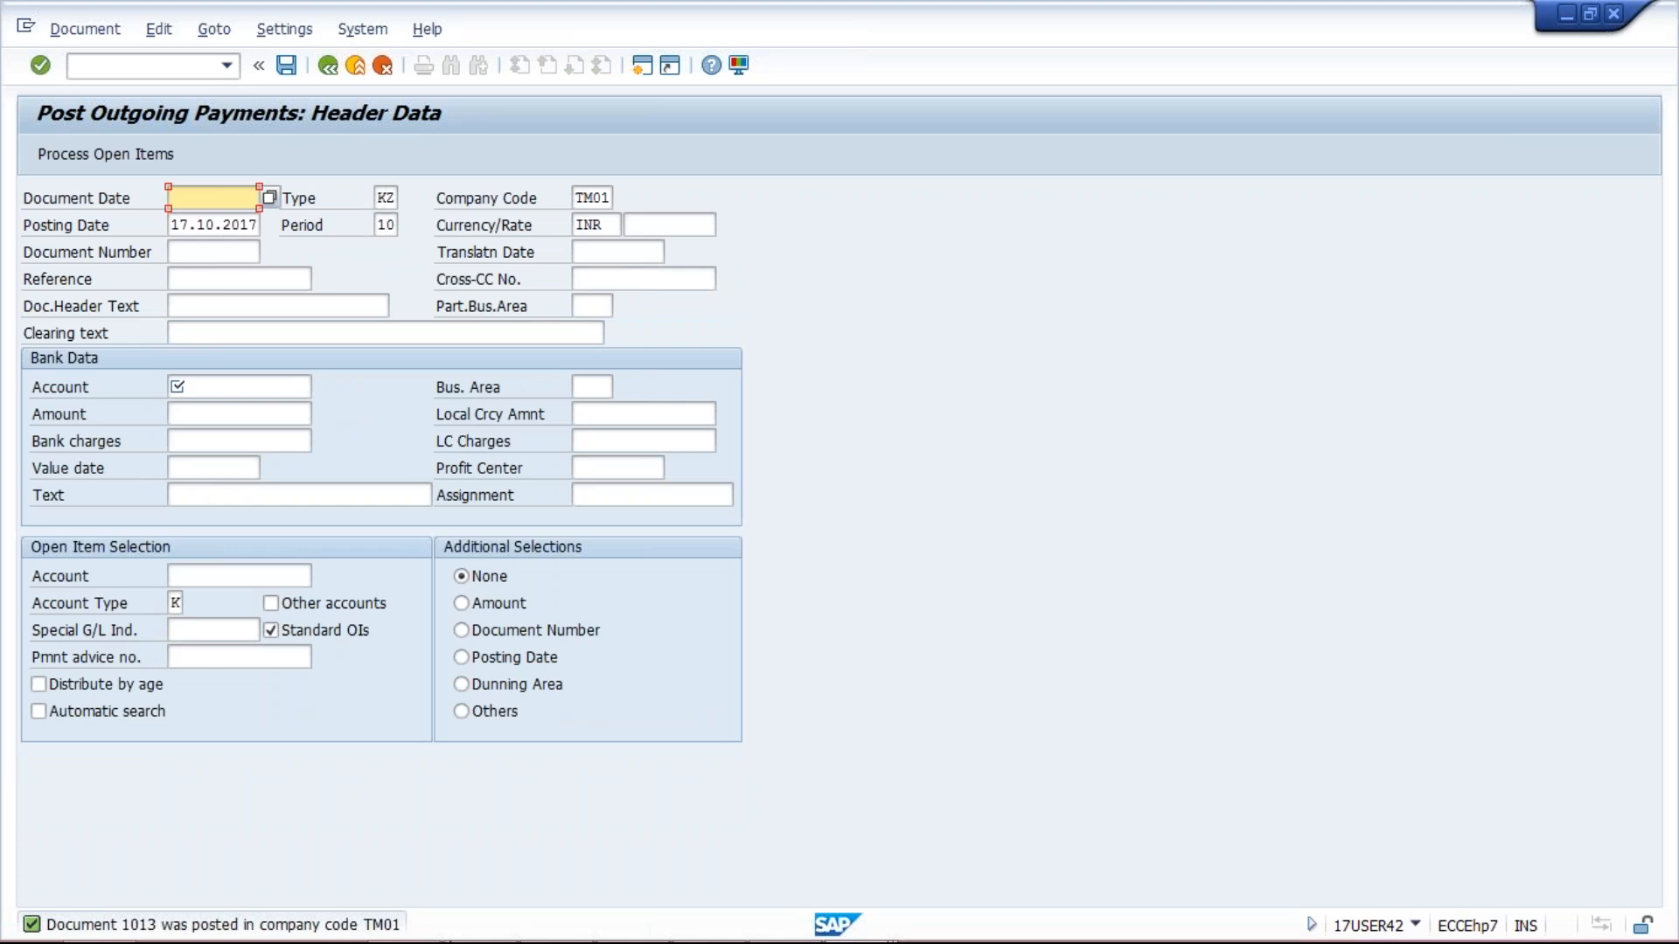
Step: Switch to the FI-MM Integration presentation in PowerPoint and show slide 2 on the procure-to-pay process
left_click(657, 934)
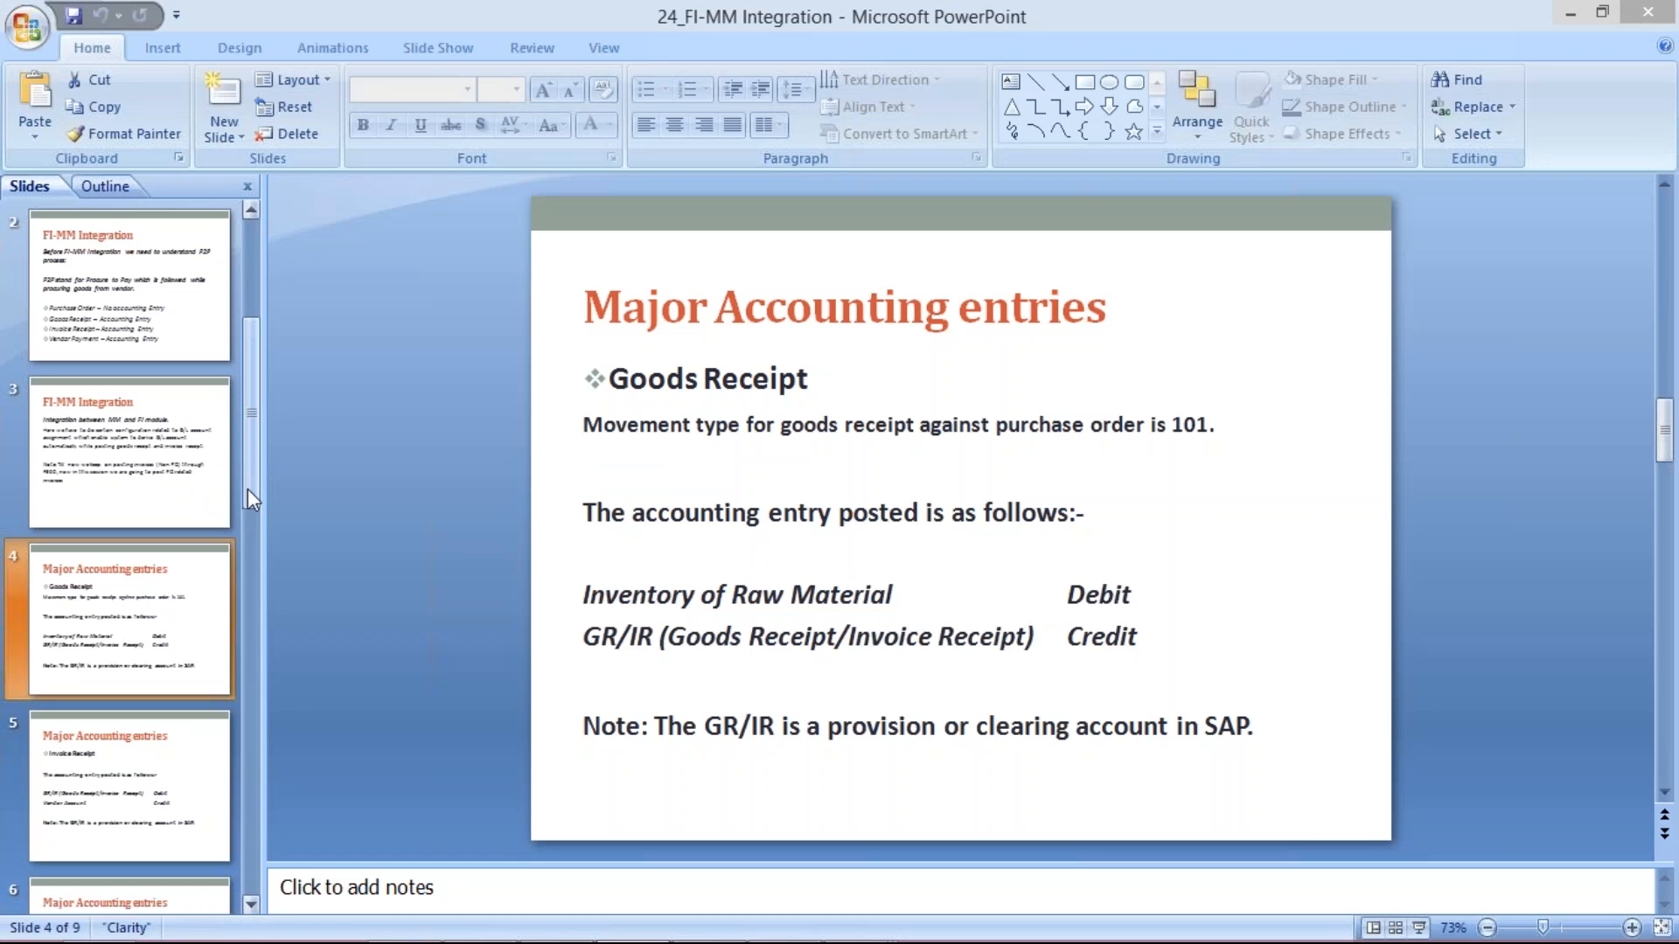
left_click(143, 324)
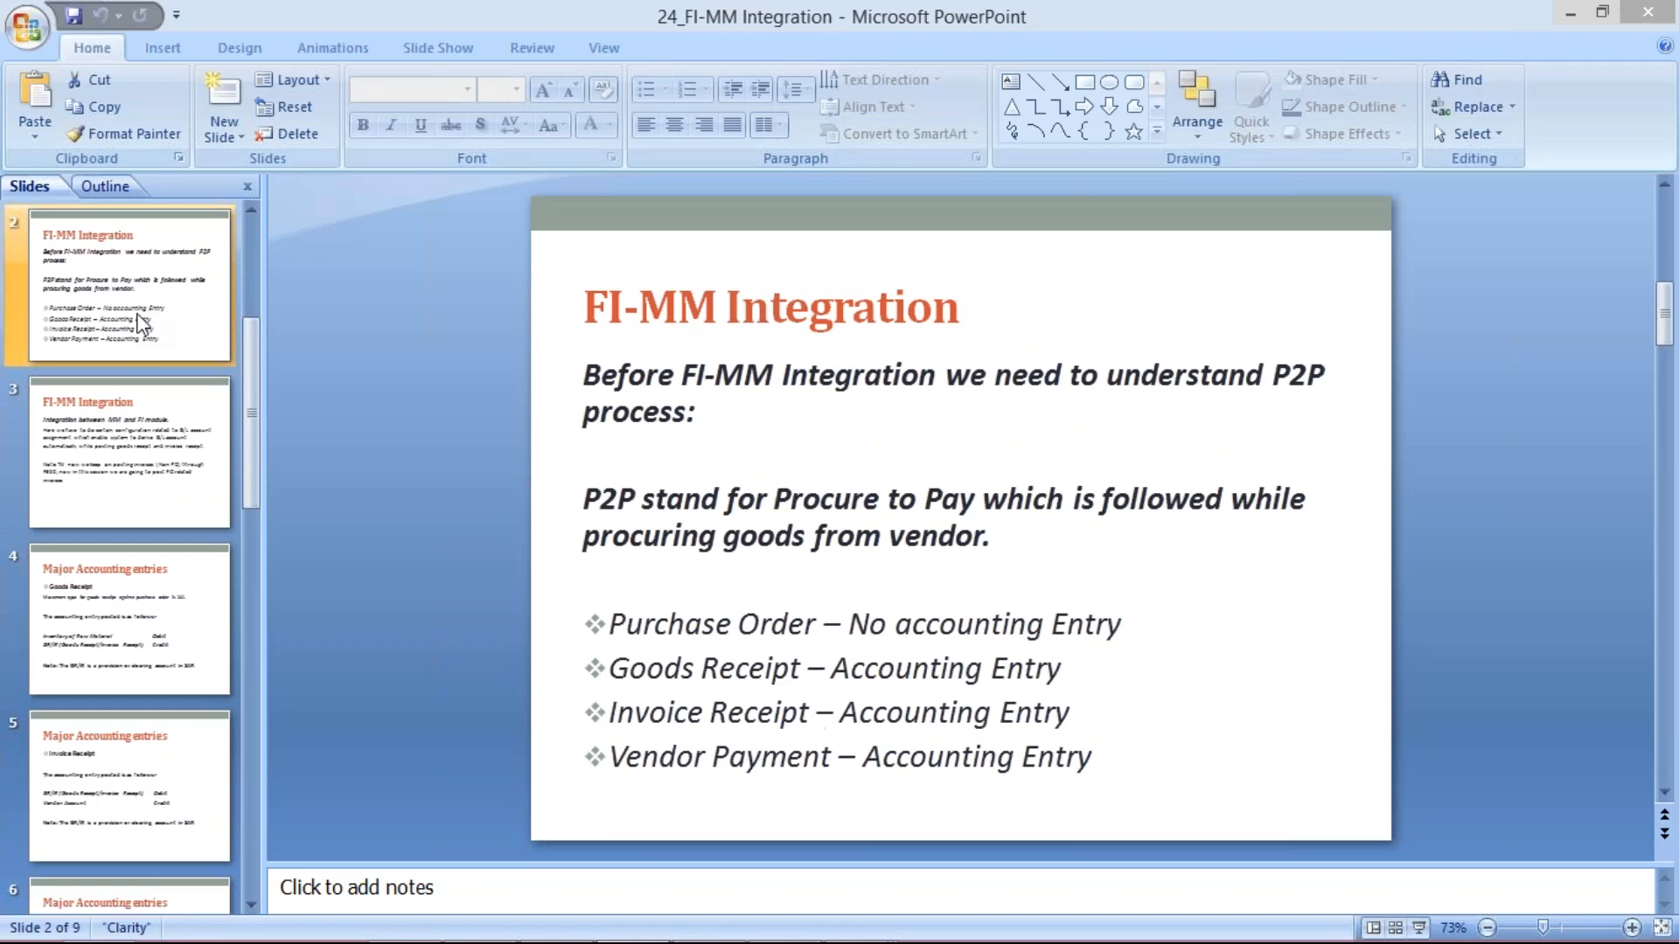